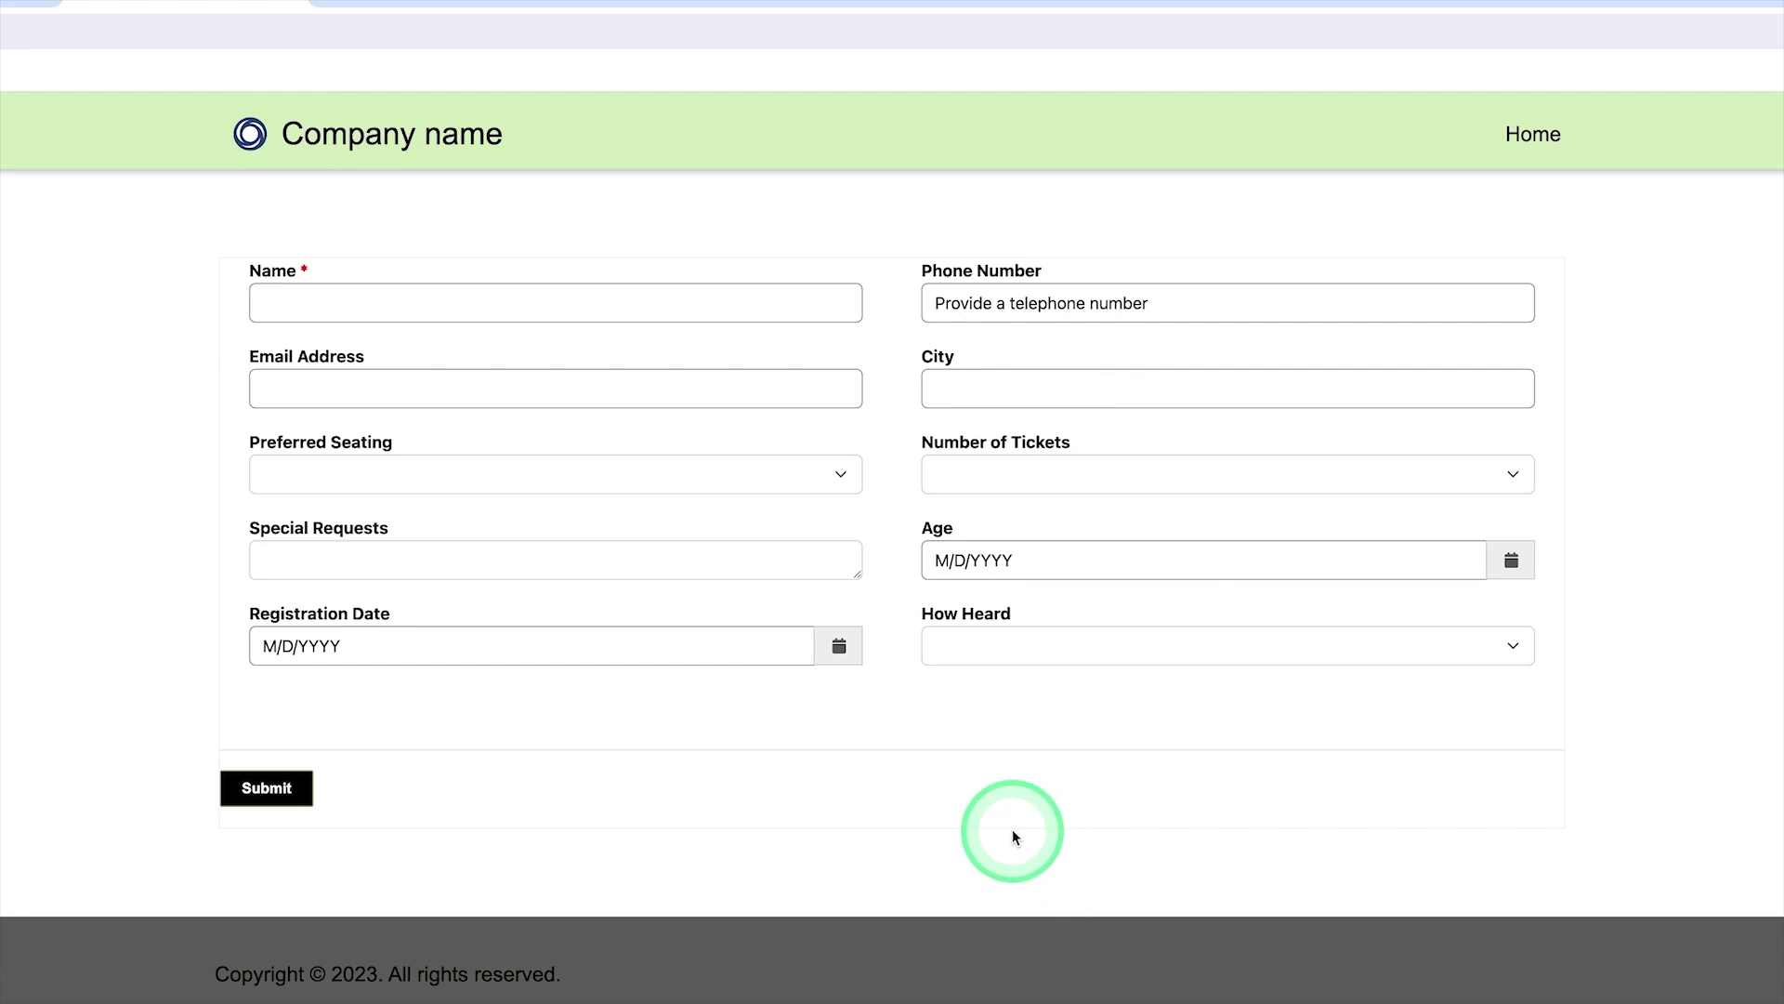
Step: Fill in the registrant's name, phone number and email address, and set the city to Delhi
click(310, 308)
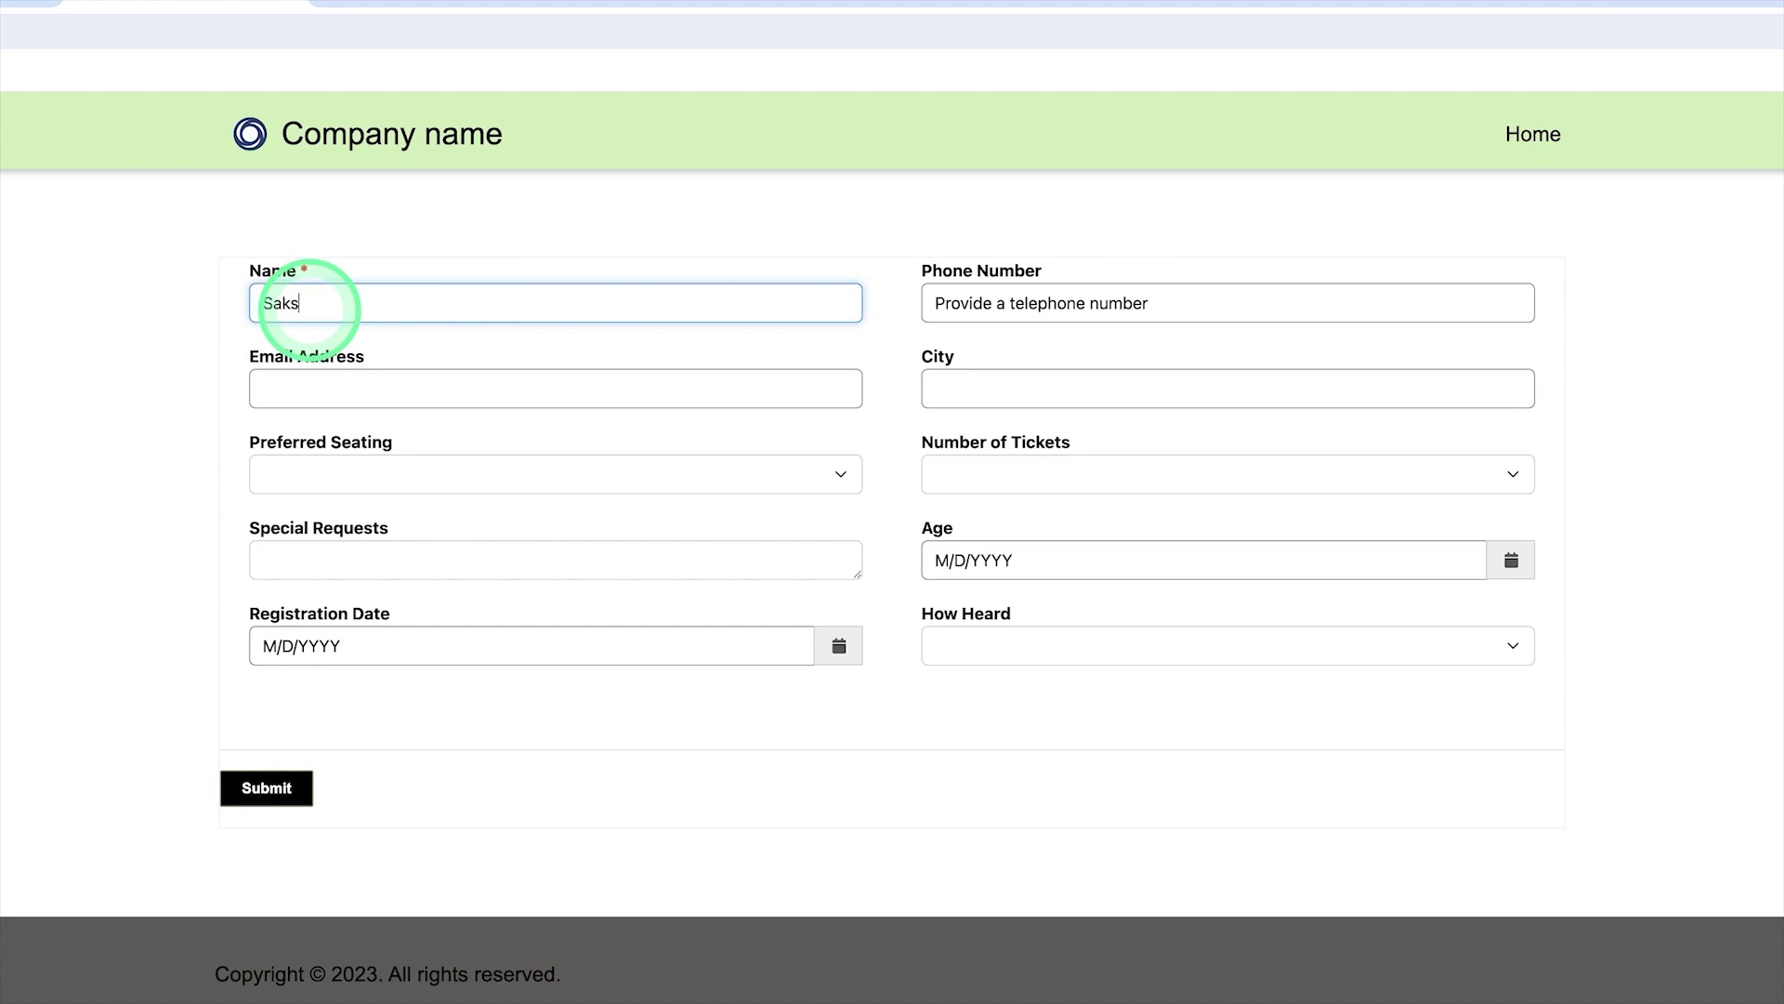
click(967, 307)
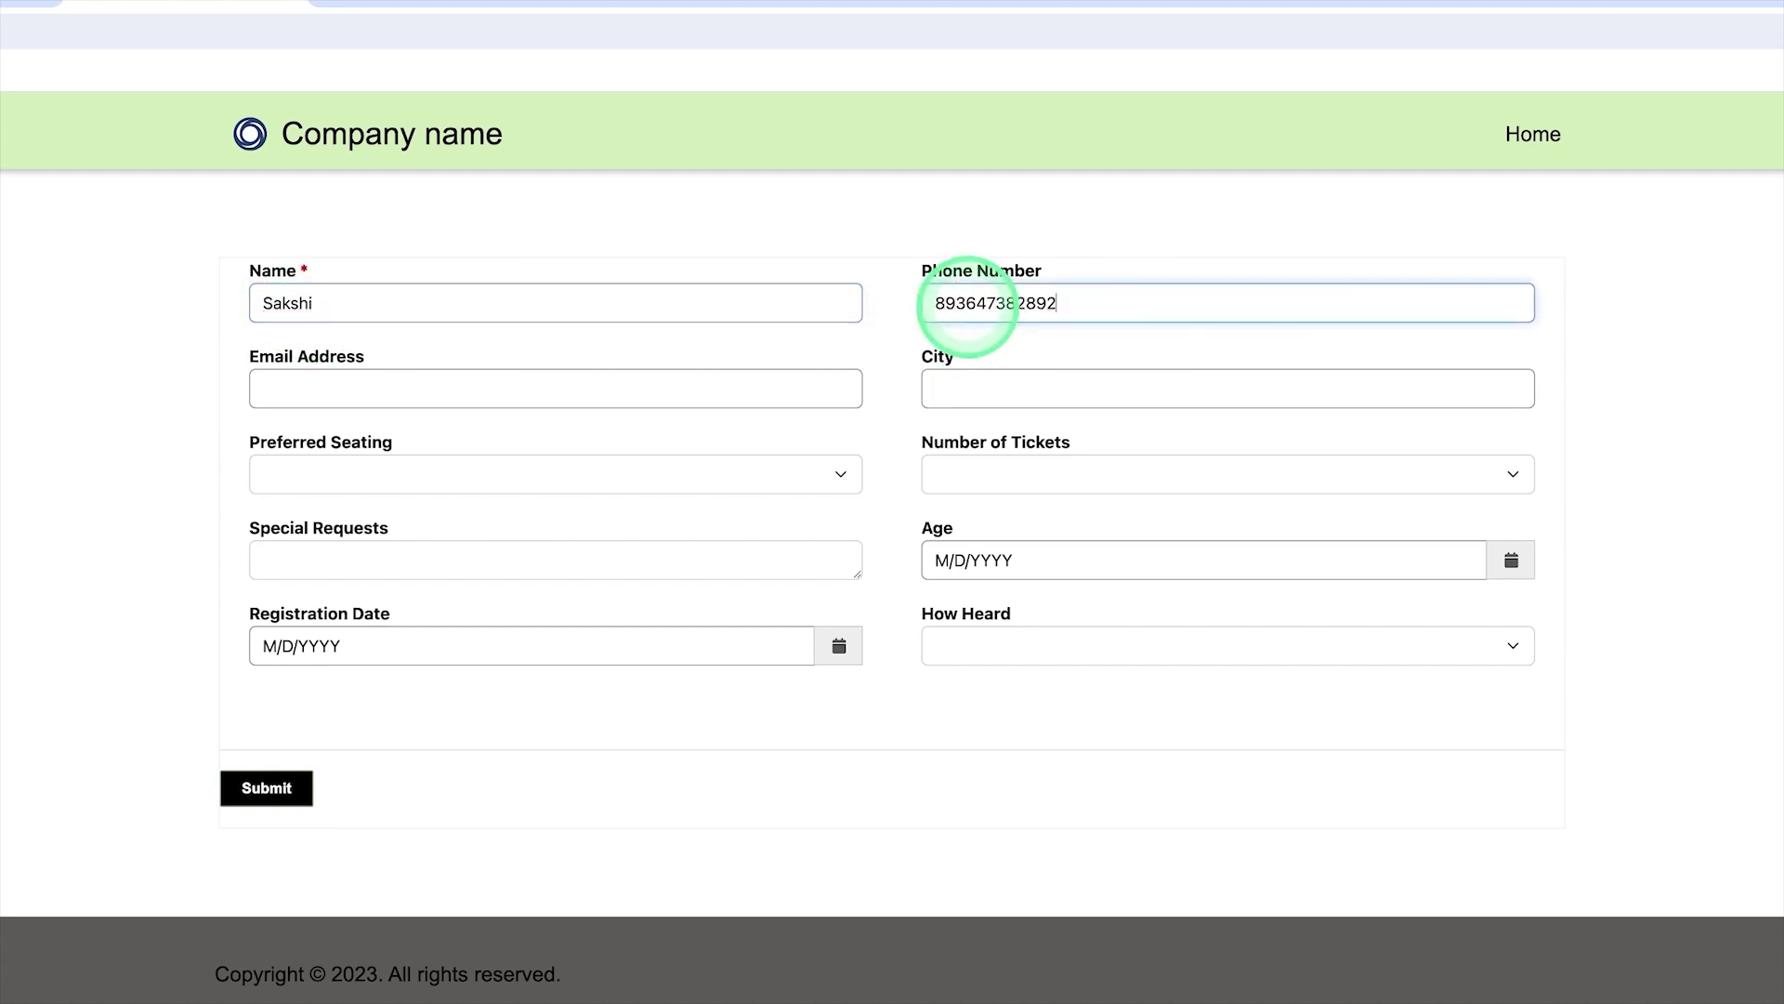
click(792, 390)
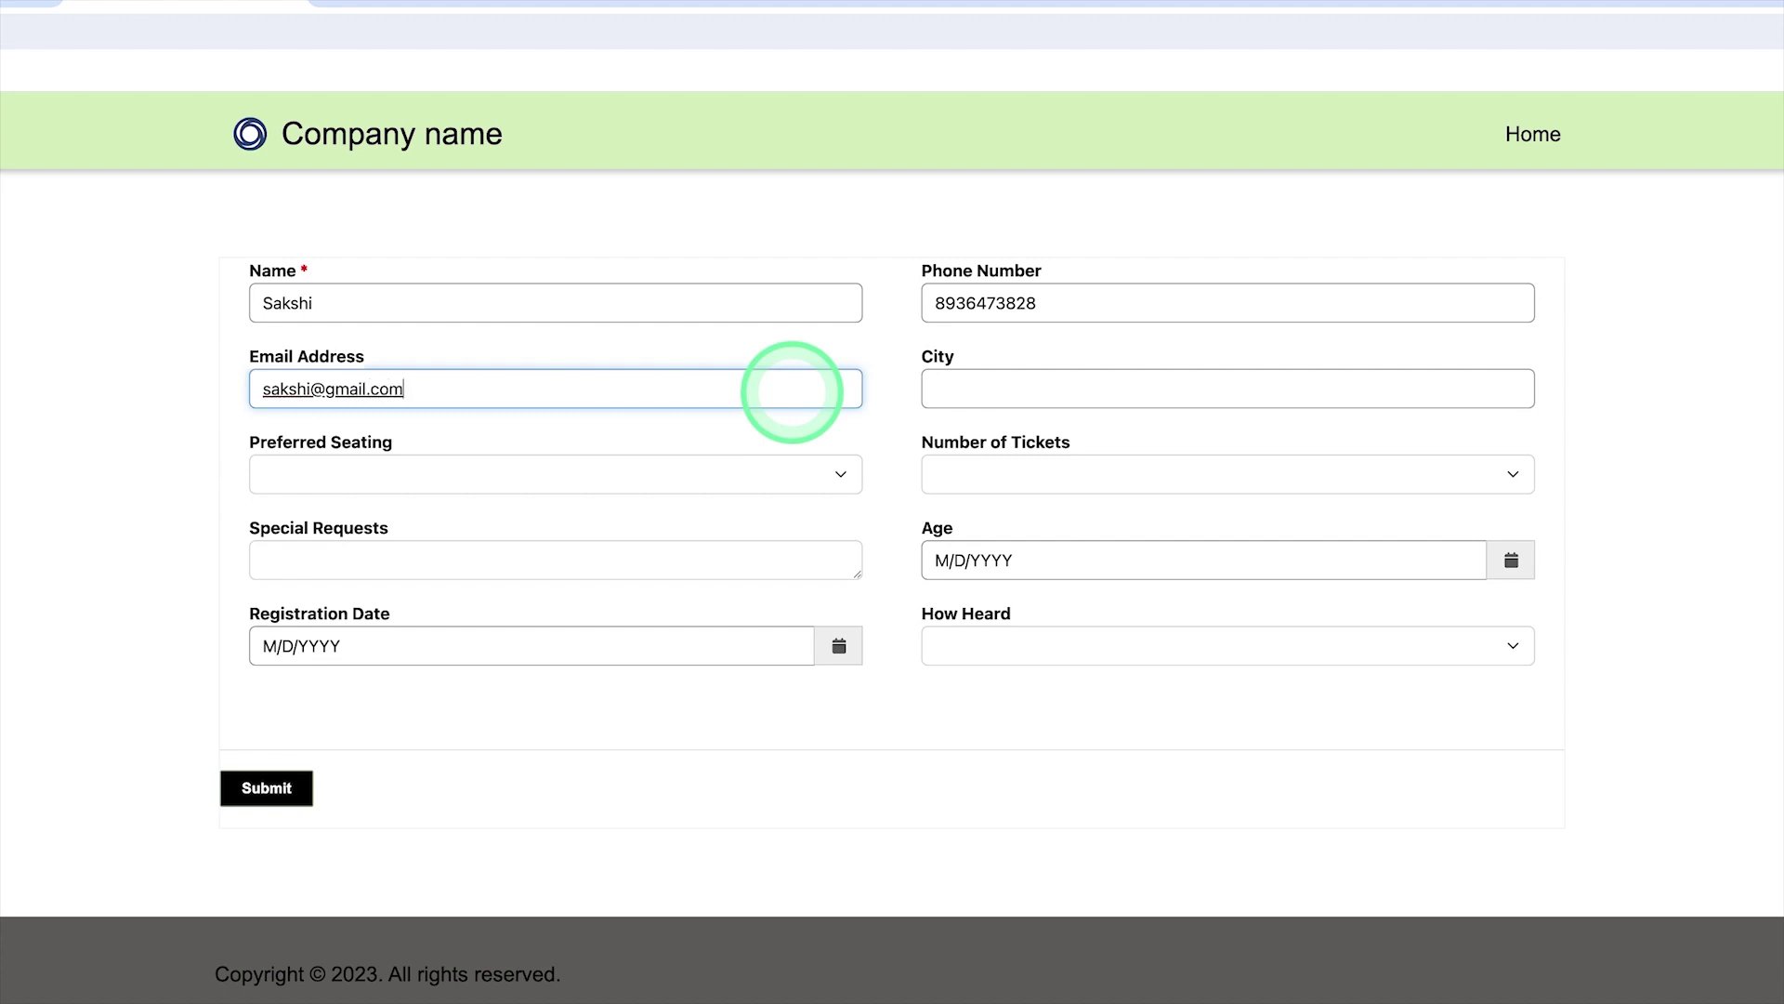
click(1085, 381)
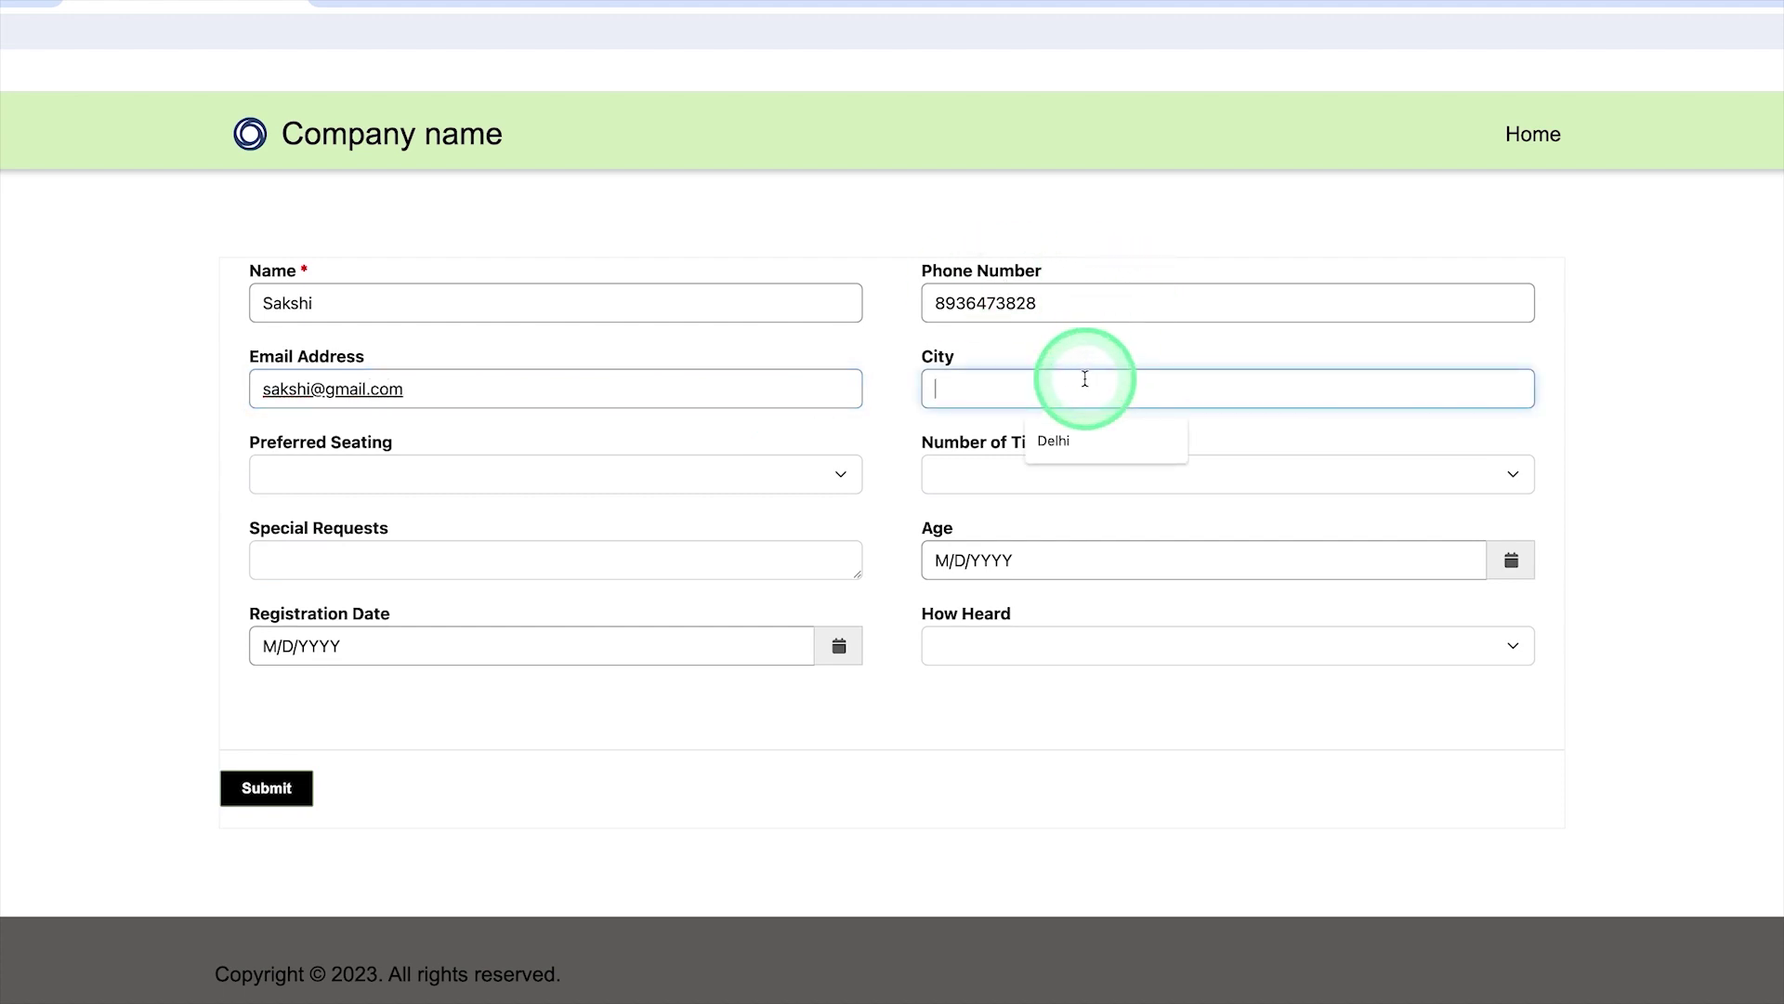
click(1069, 437)
Step: Set the preferred seating to Front Row, the number of tickets to 1 and the special requests to "Nothing"
click(838, 474)
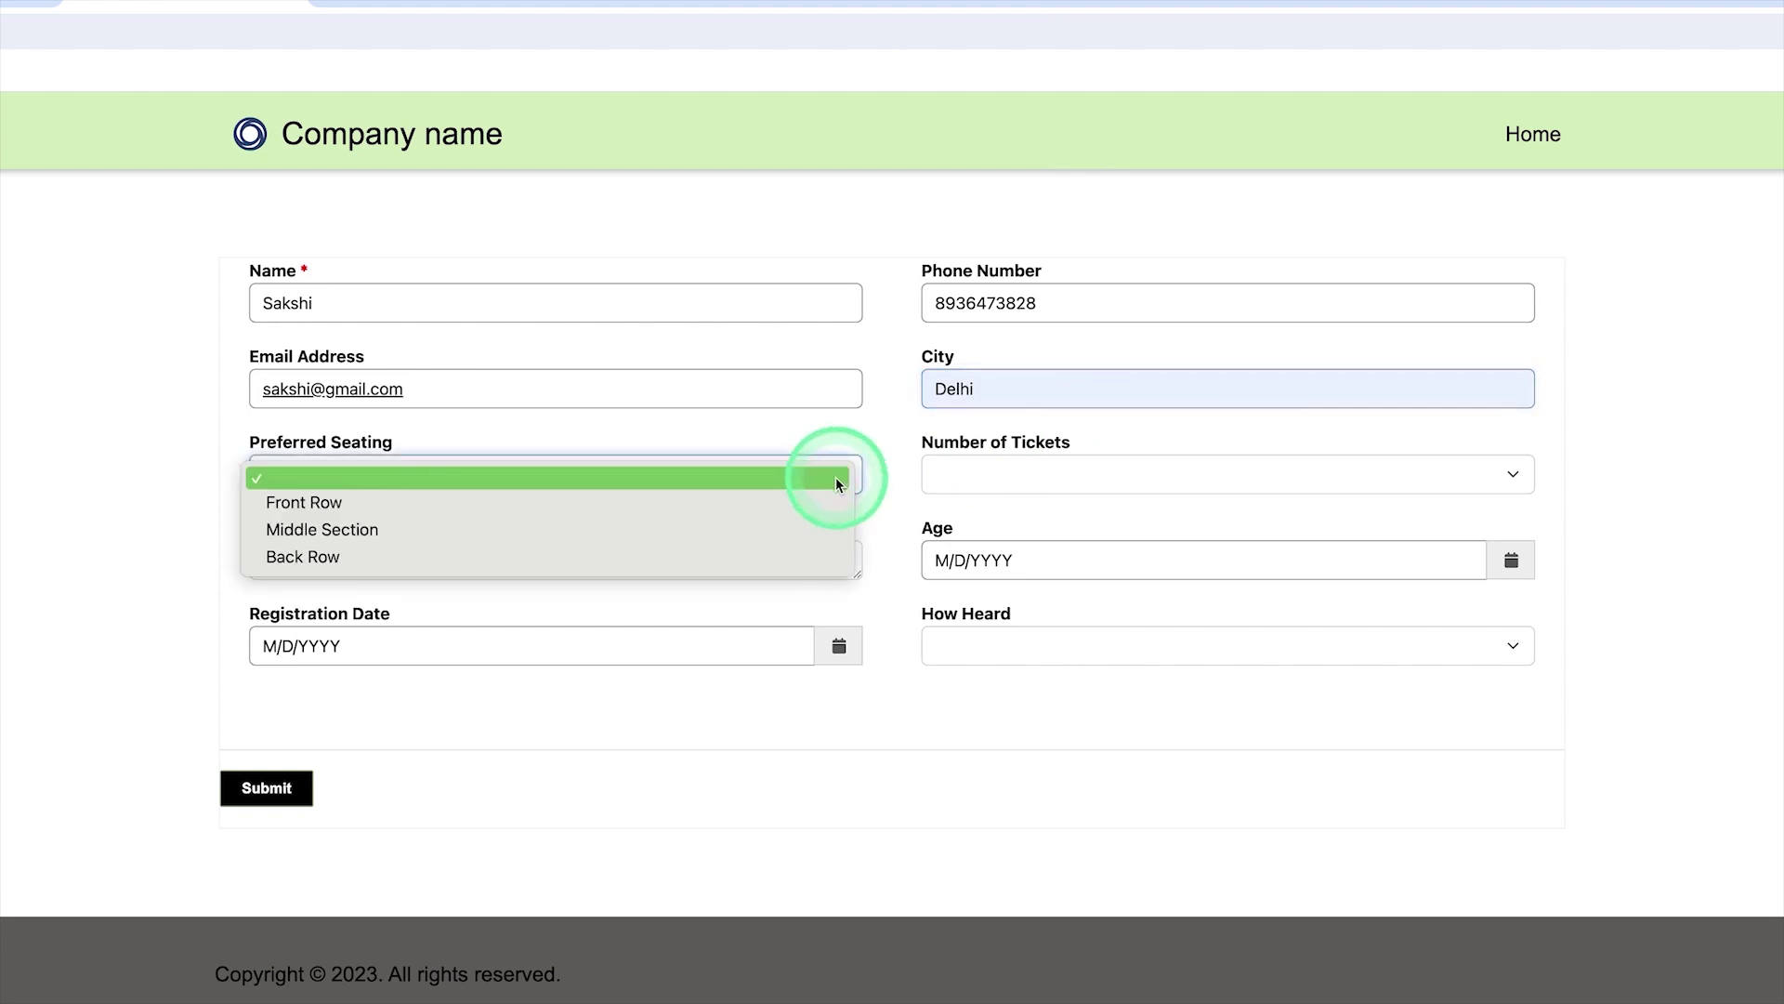
click(816, 503)
click(1024, 473)
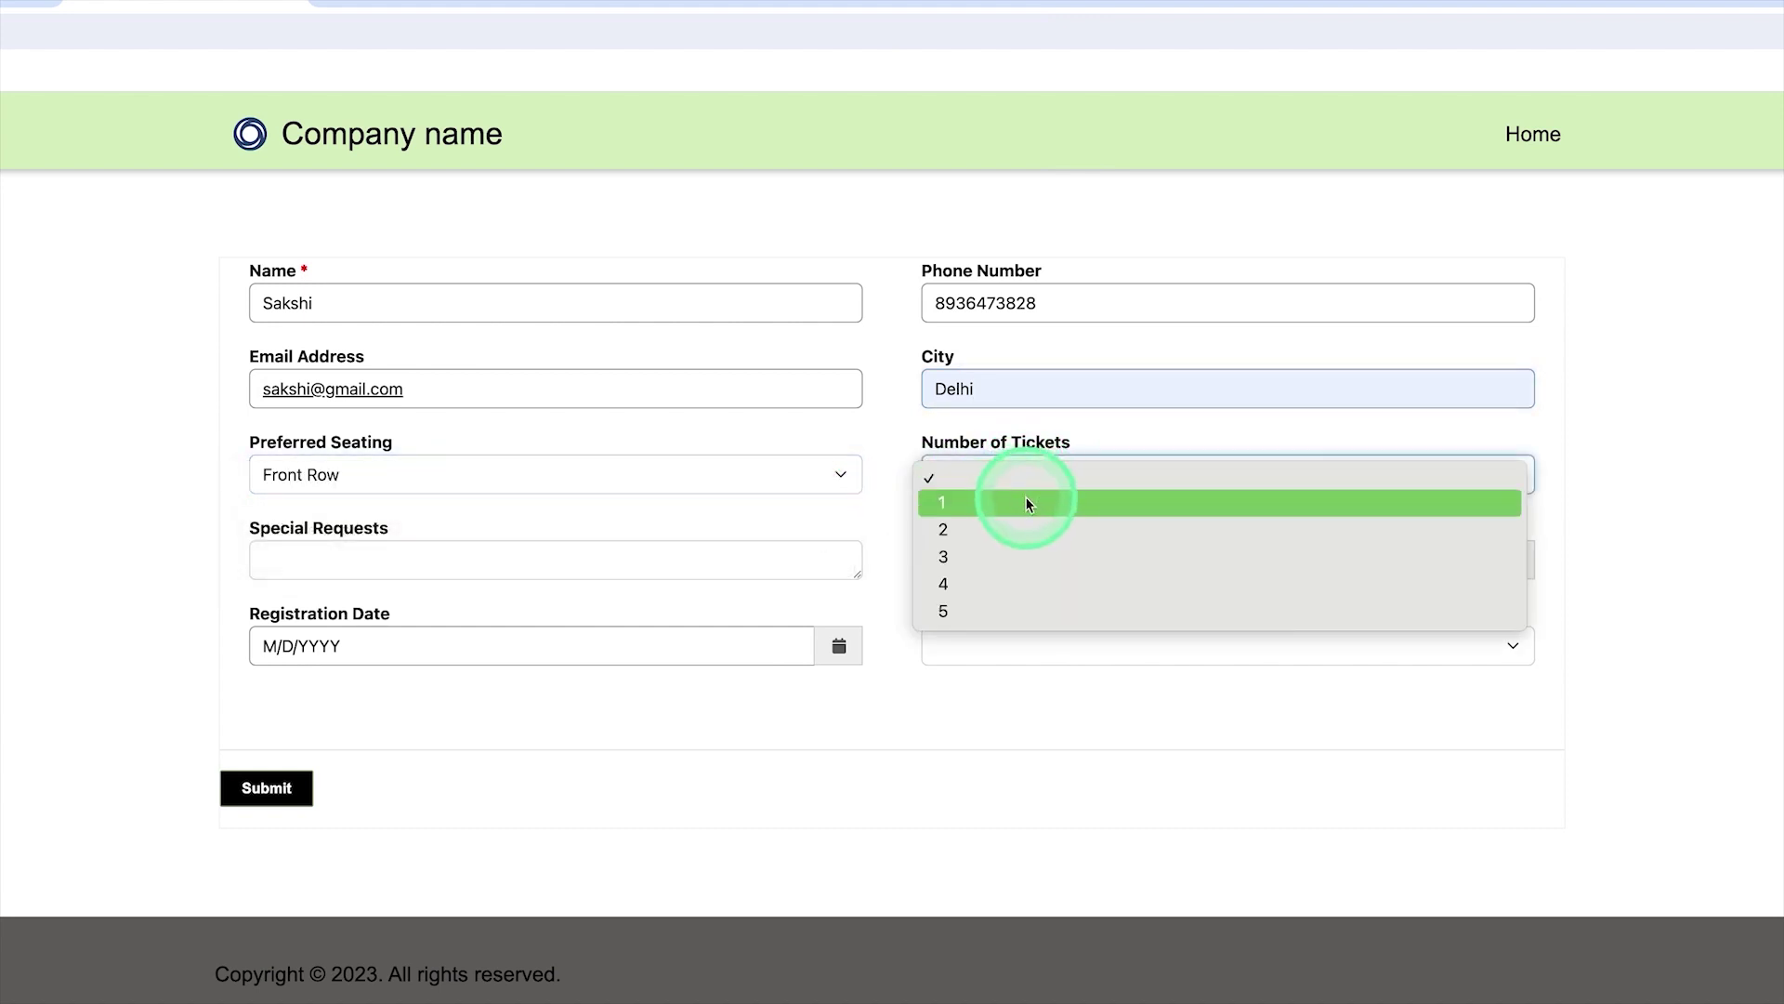
click(1028, 503)
click(784, 559)
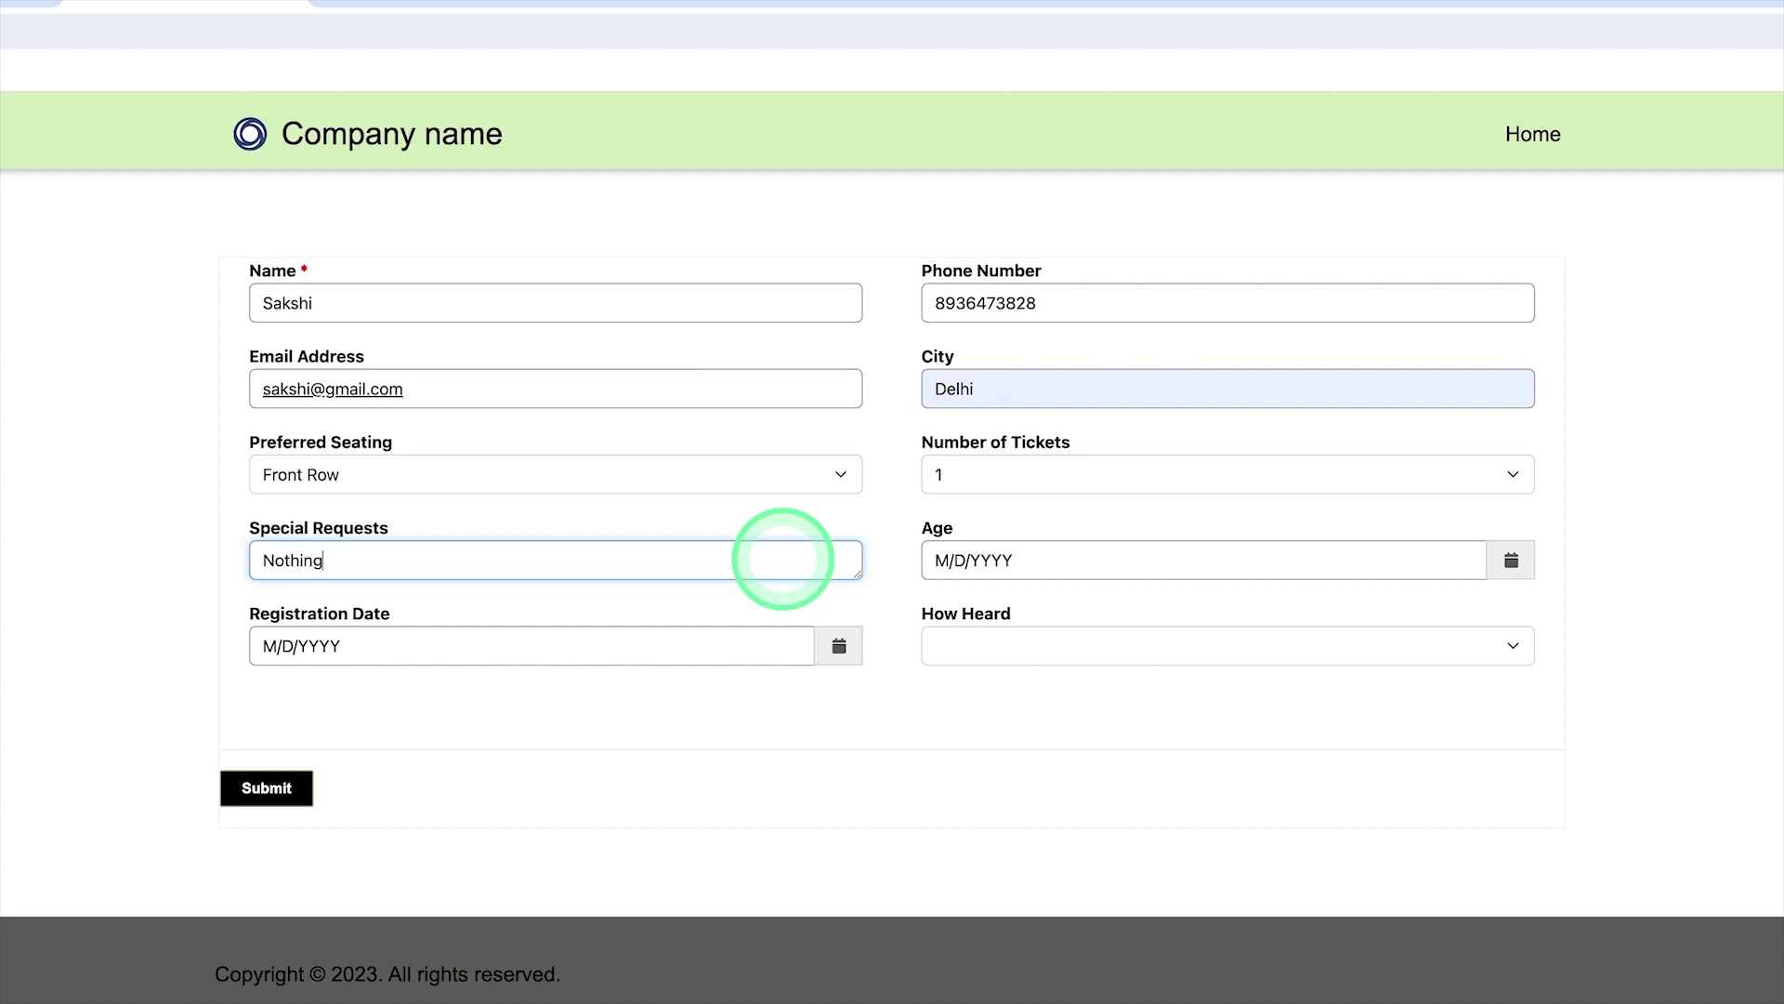
Step: Pick the registrant's date in the Age field's calendar
click(1511, 560)
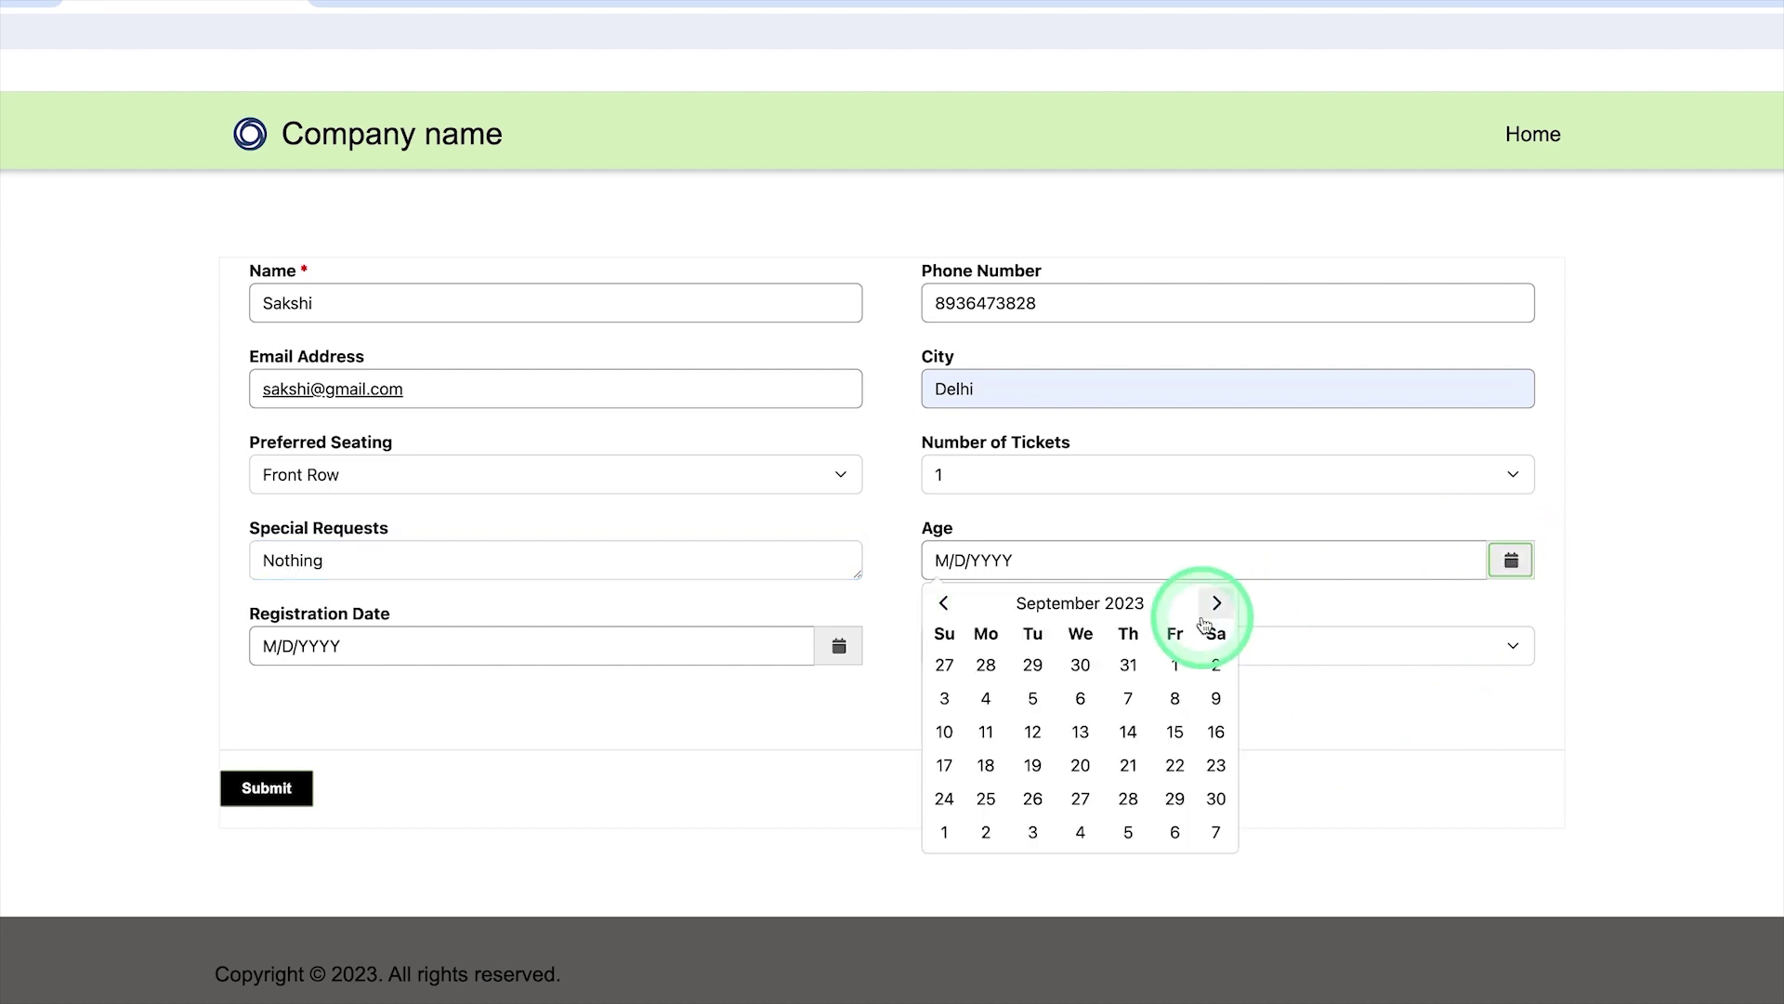
click(1110, 604)
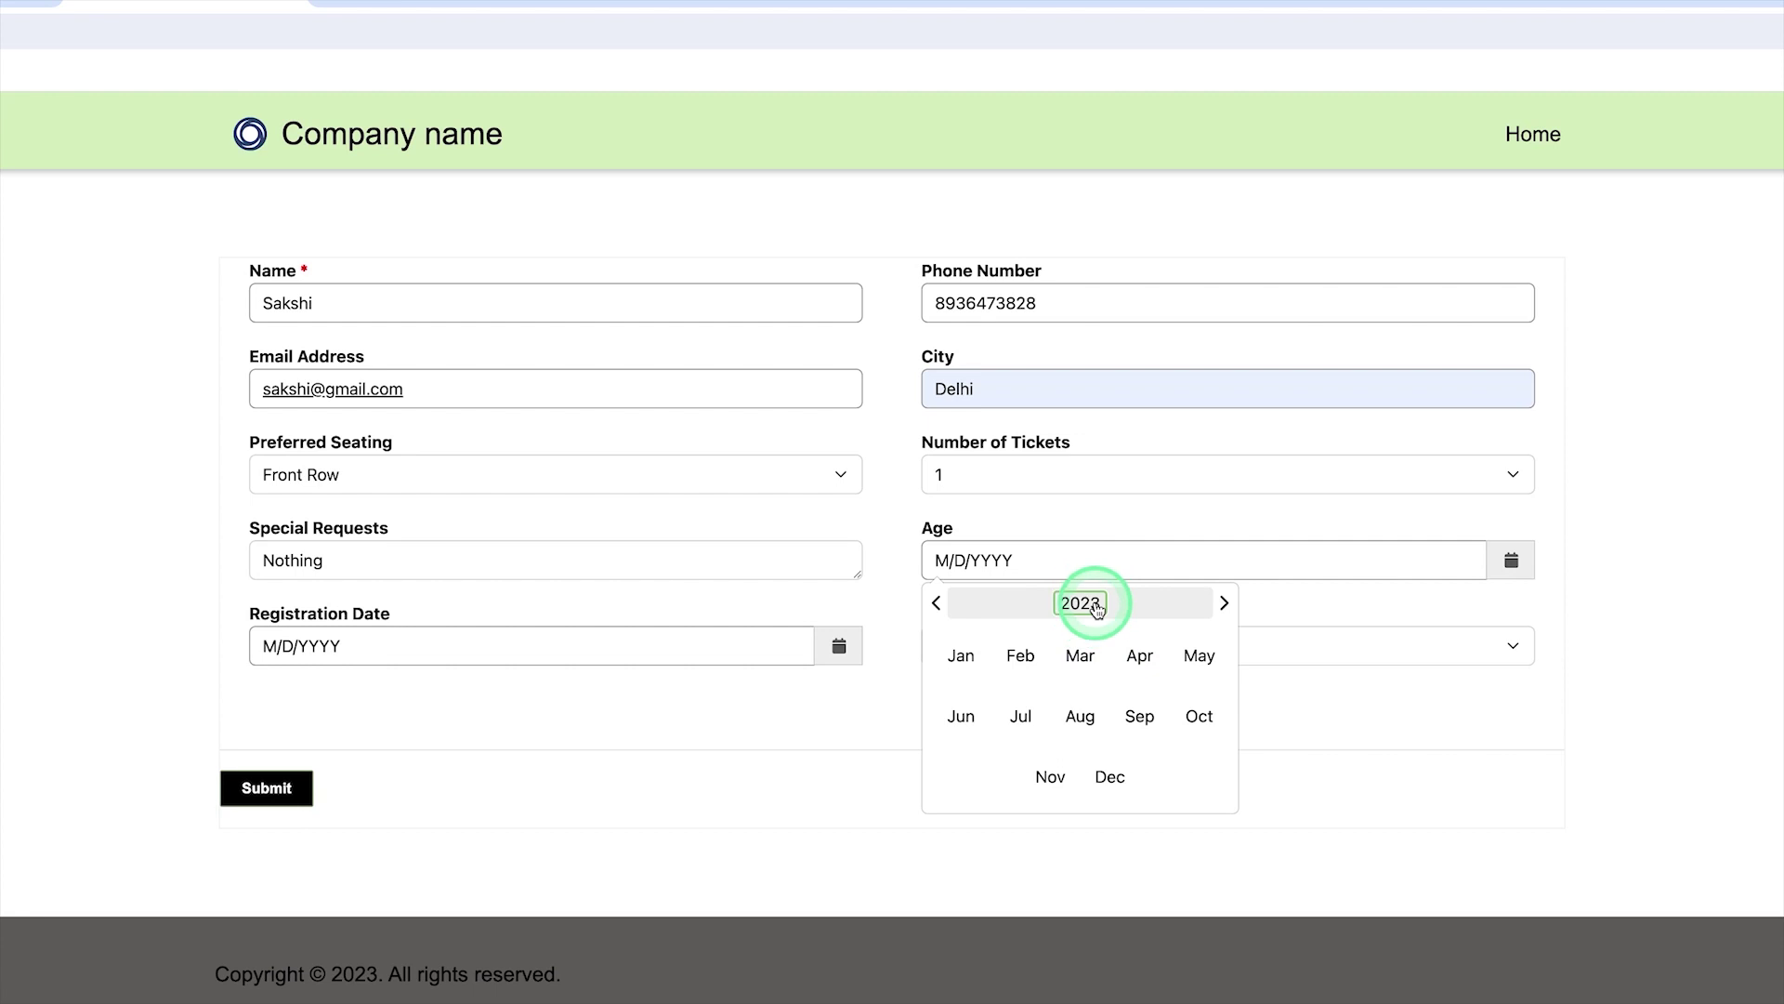
click(1097, 605)
click(1023, 653)
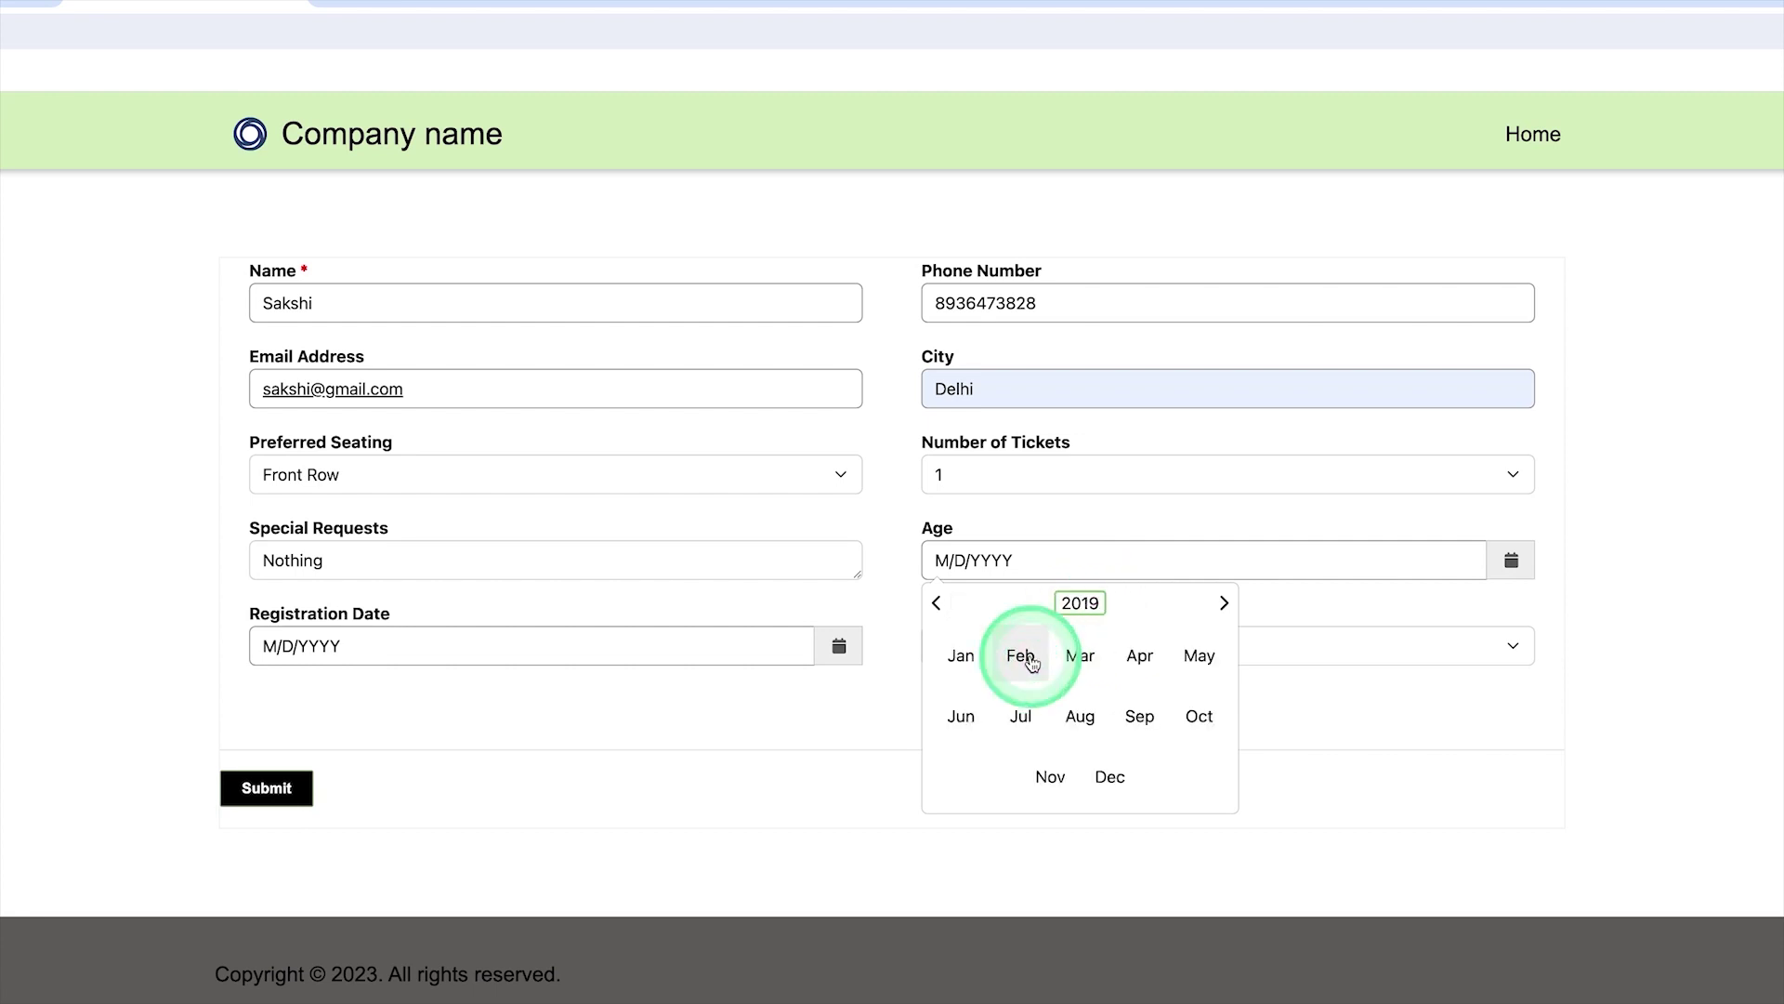
click(1083, 657)
click(1170, 661)
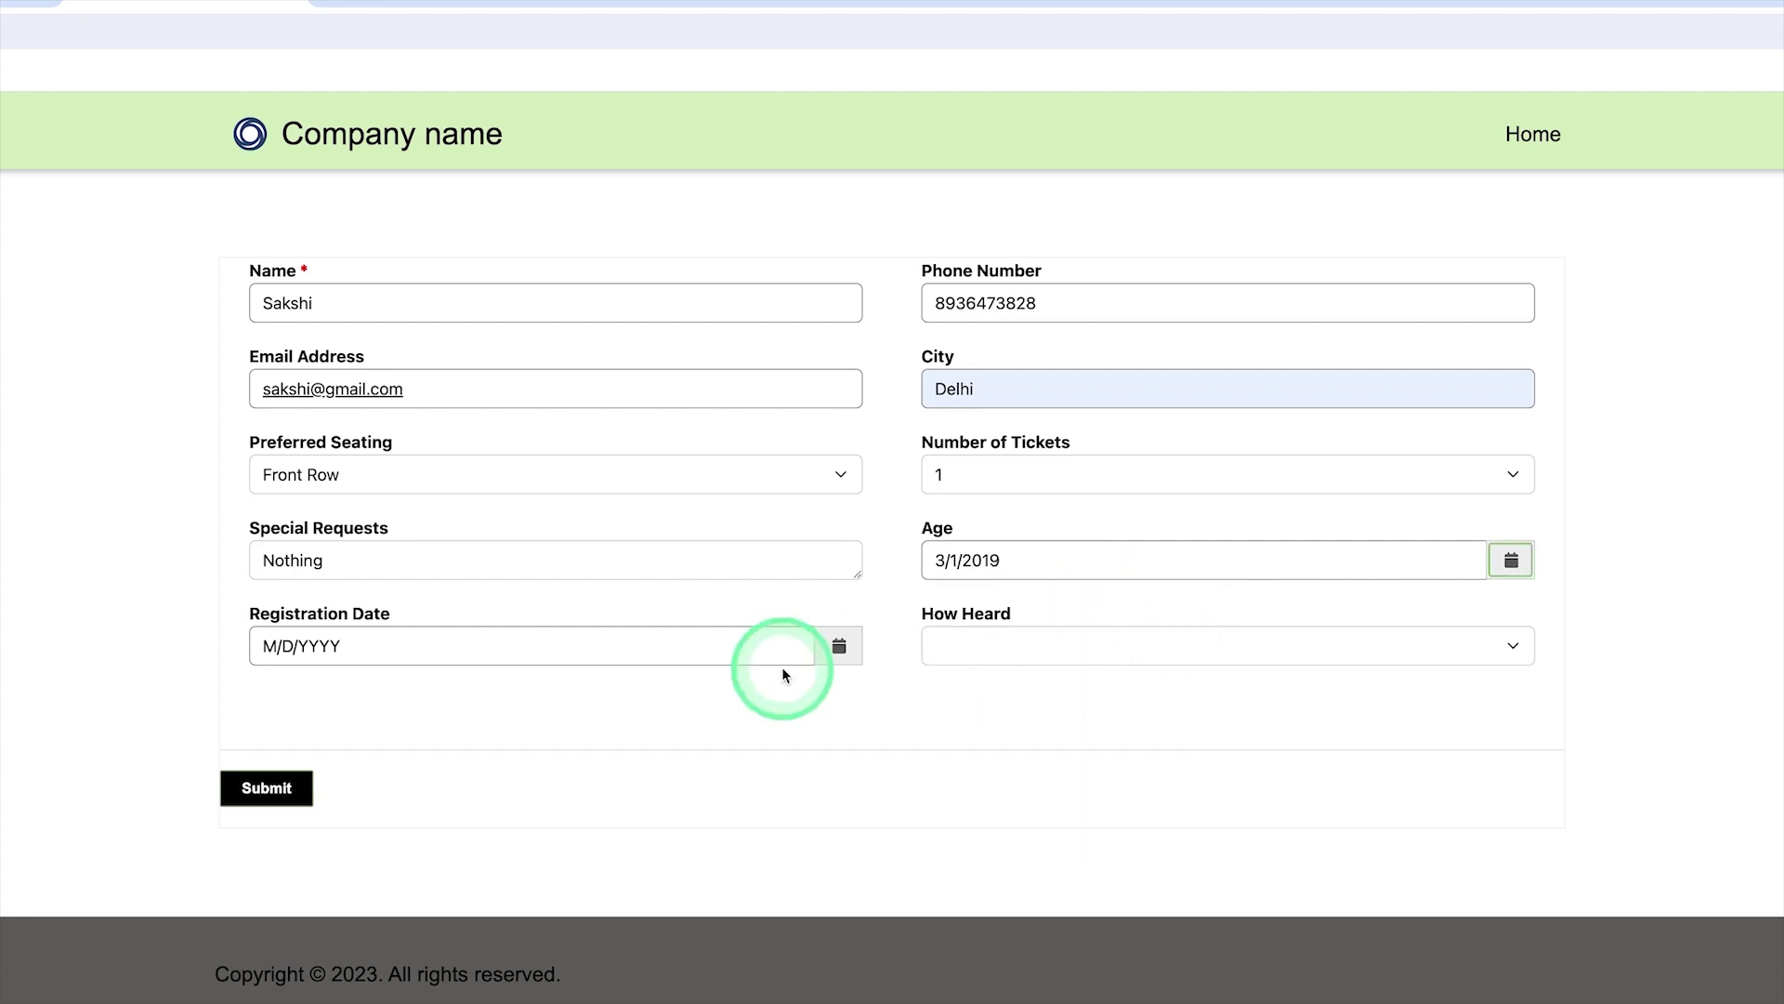
Step: Set the registration date to 12/30/2023 and How Heard to Social Media, and submit the form
click(839, 646)
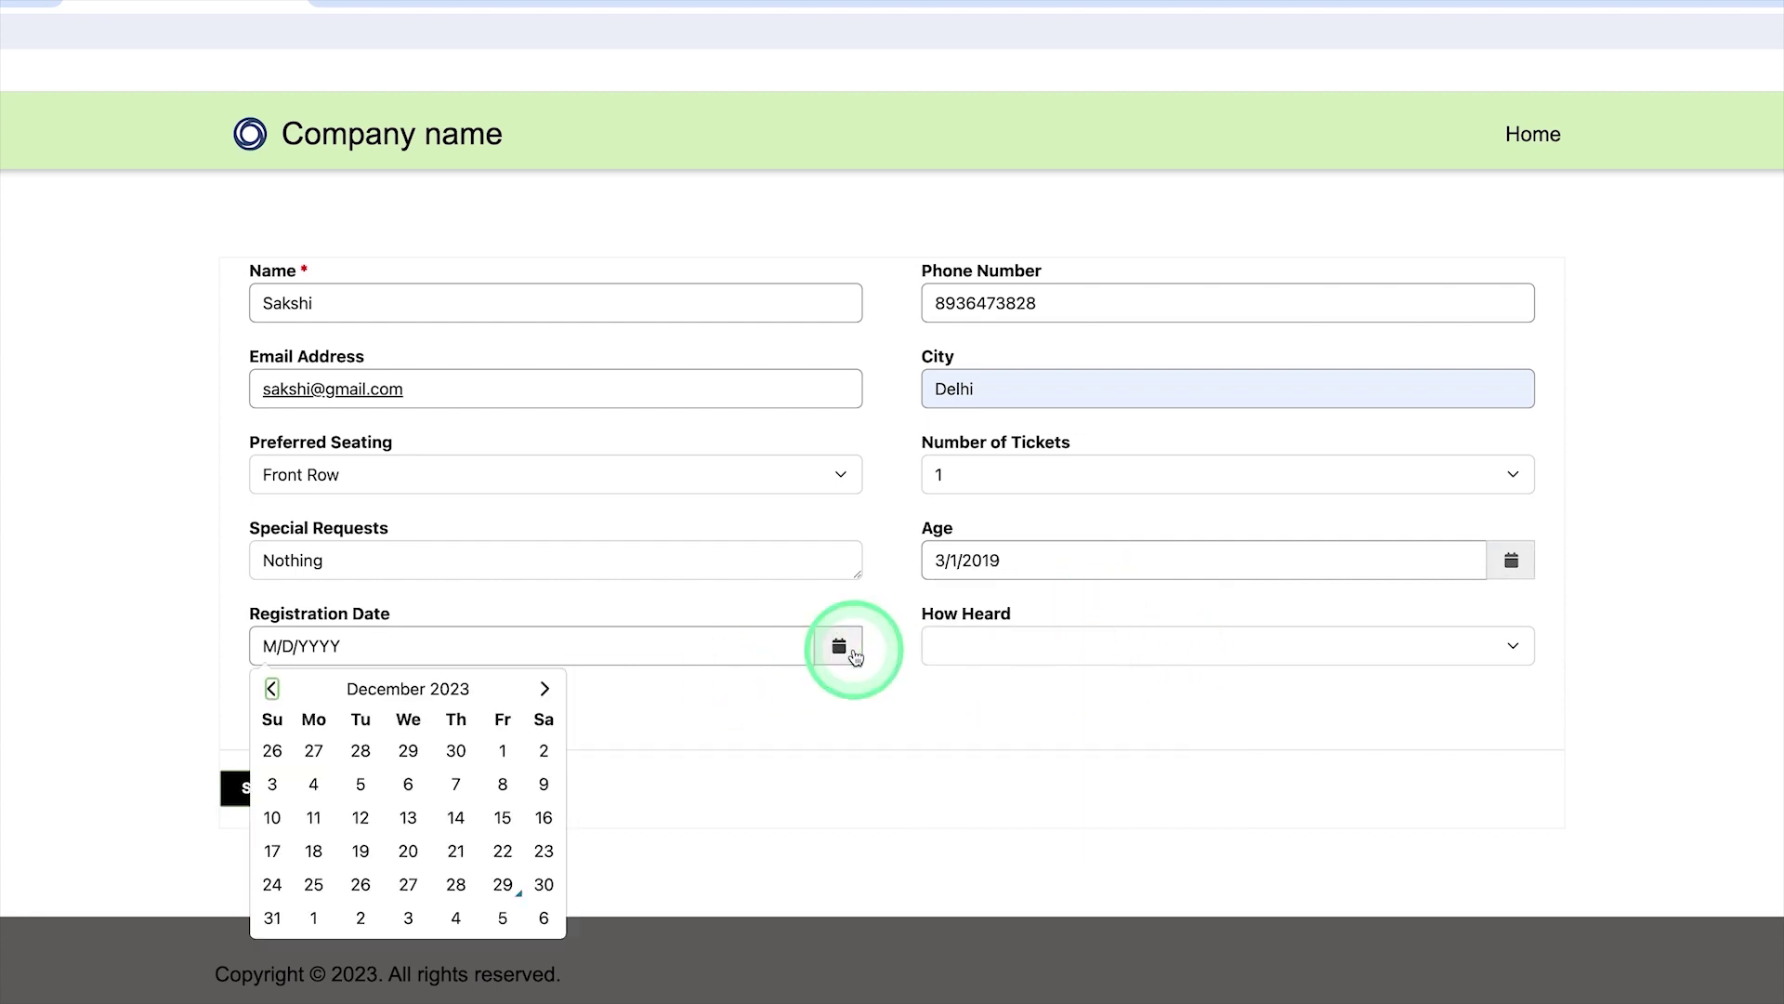
click(545, 884)
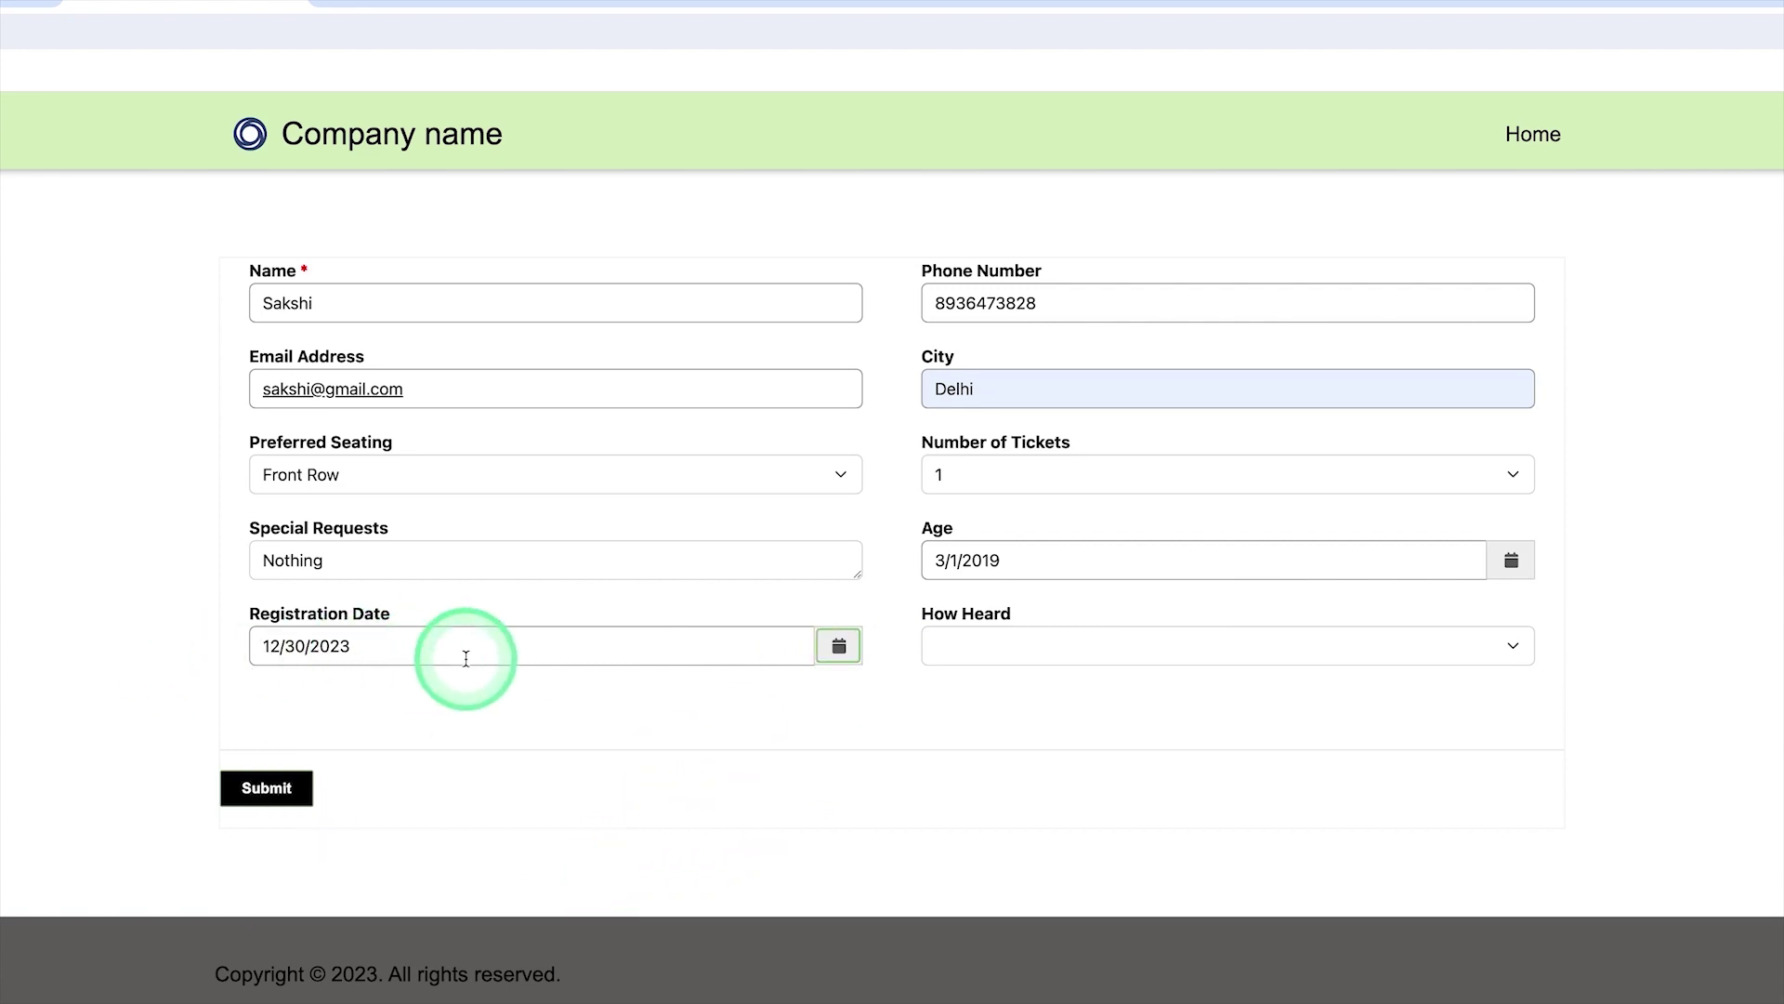
click(1507, 645)
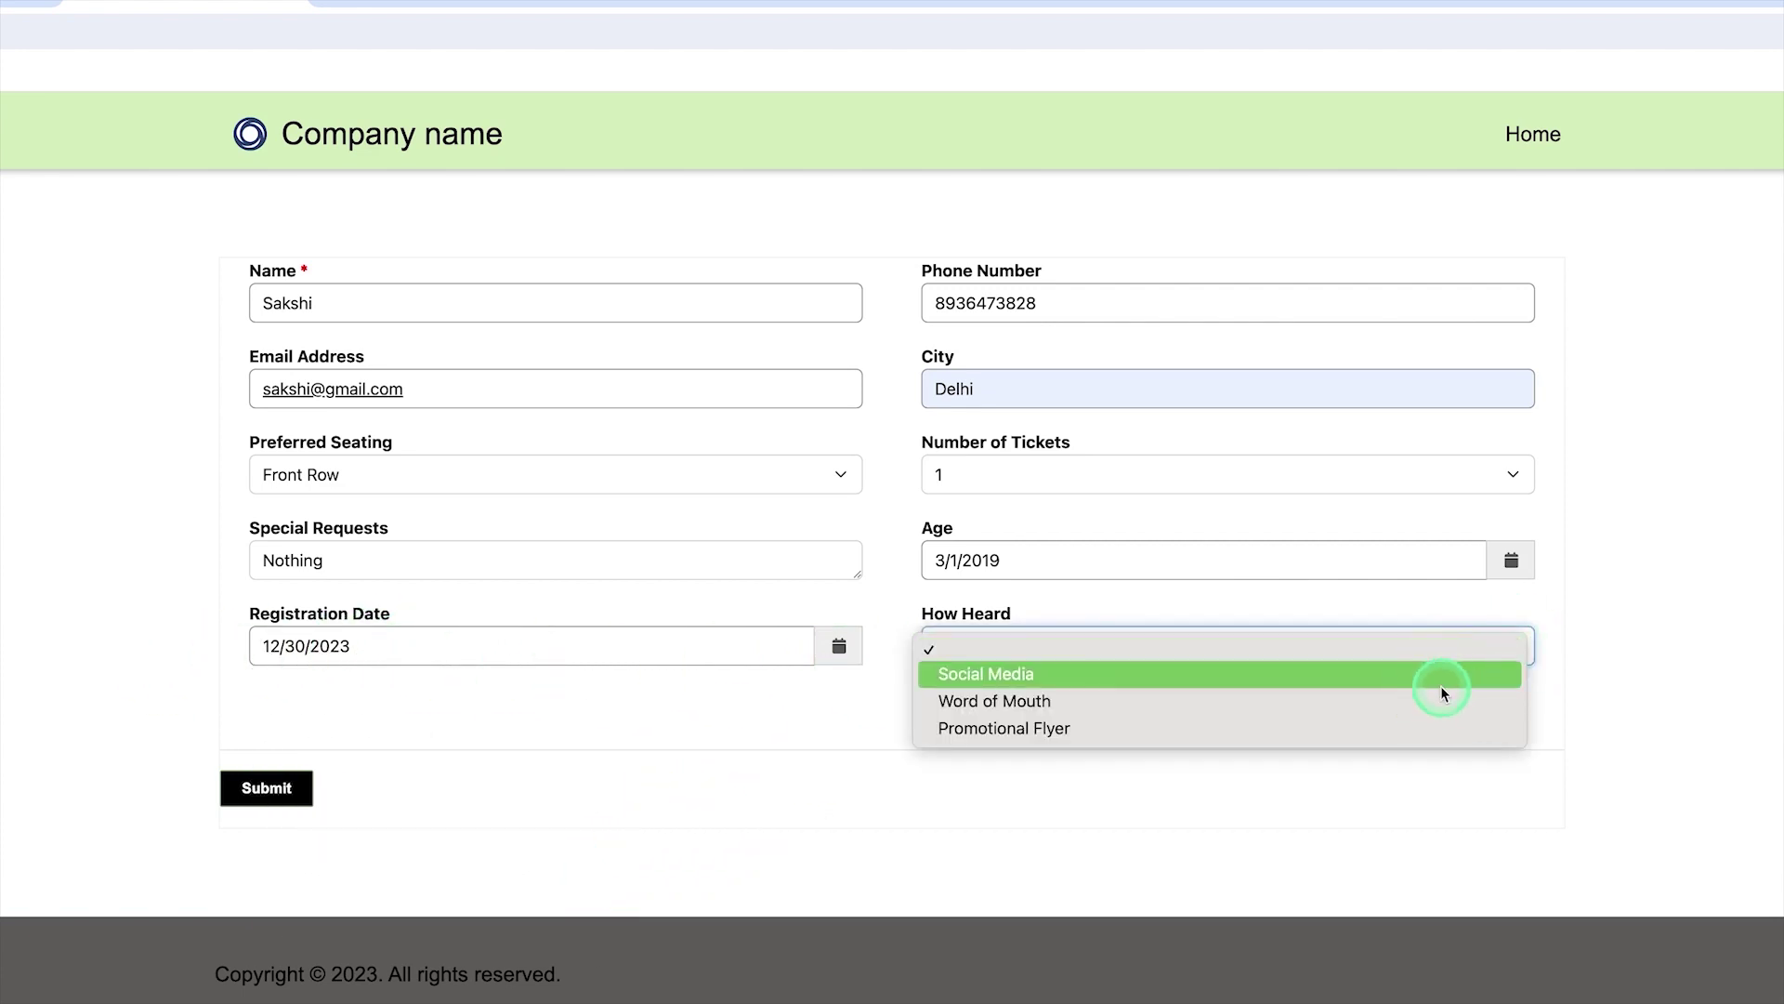
click(1442, 692)
click(277, 797)
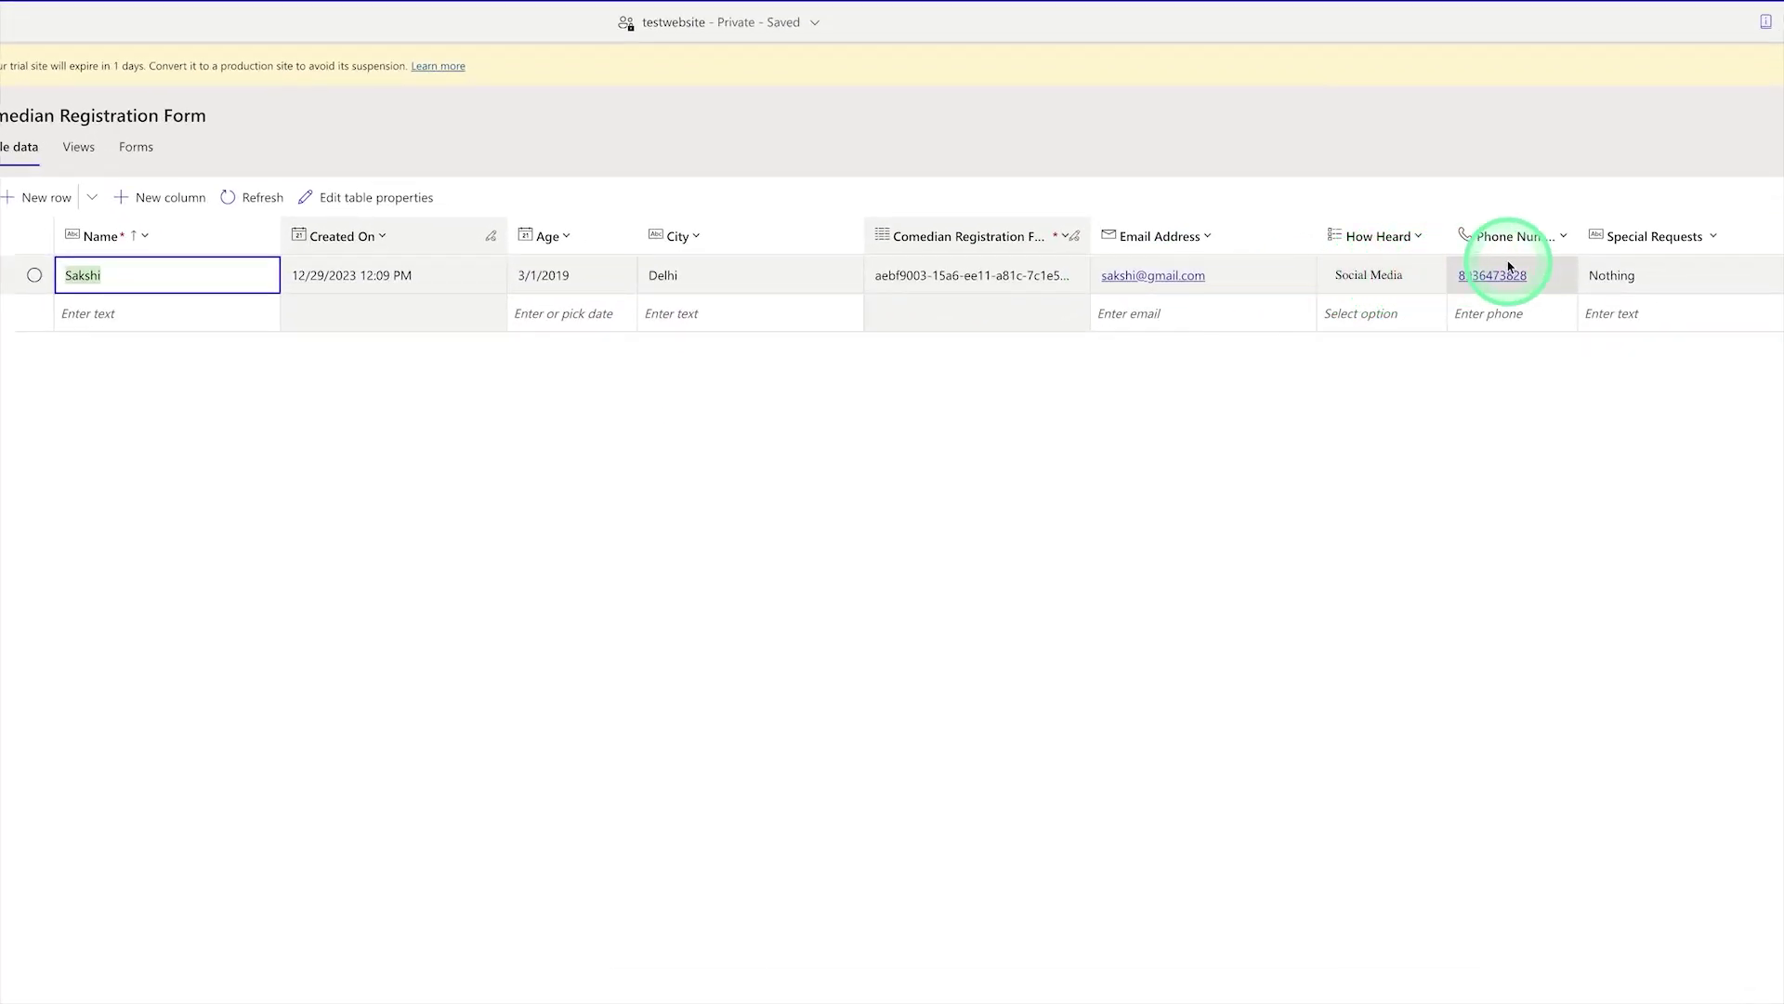
Step: Review the submitted registration across the columns of the Comedian Registration Form table
scroll(878, 275, right, 3)
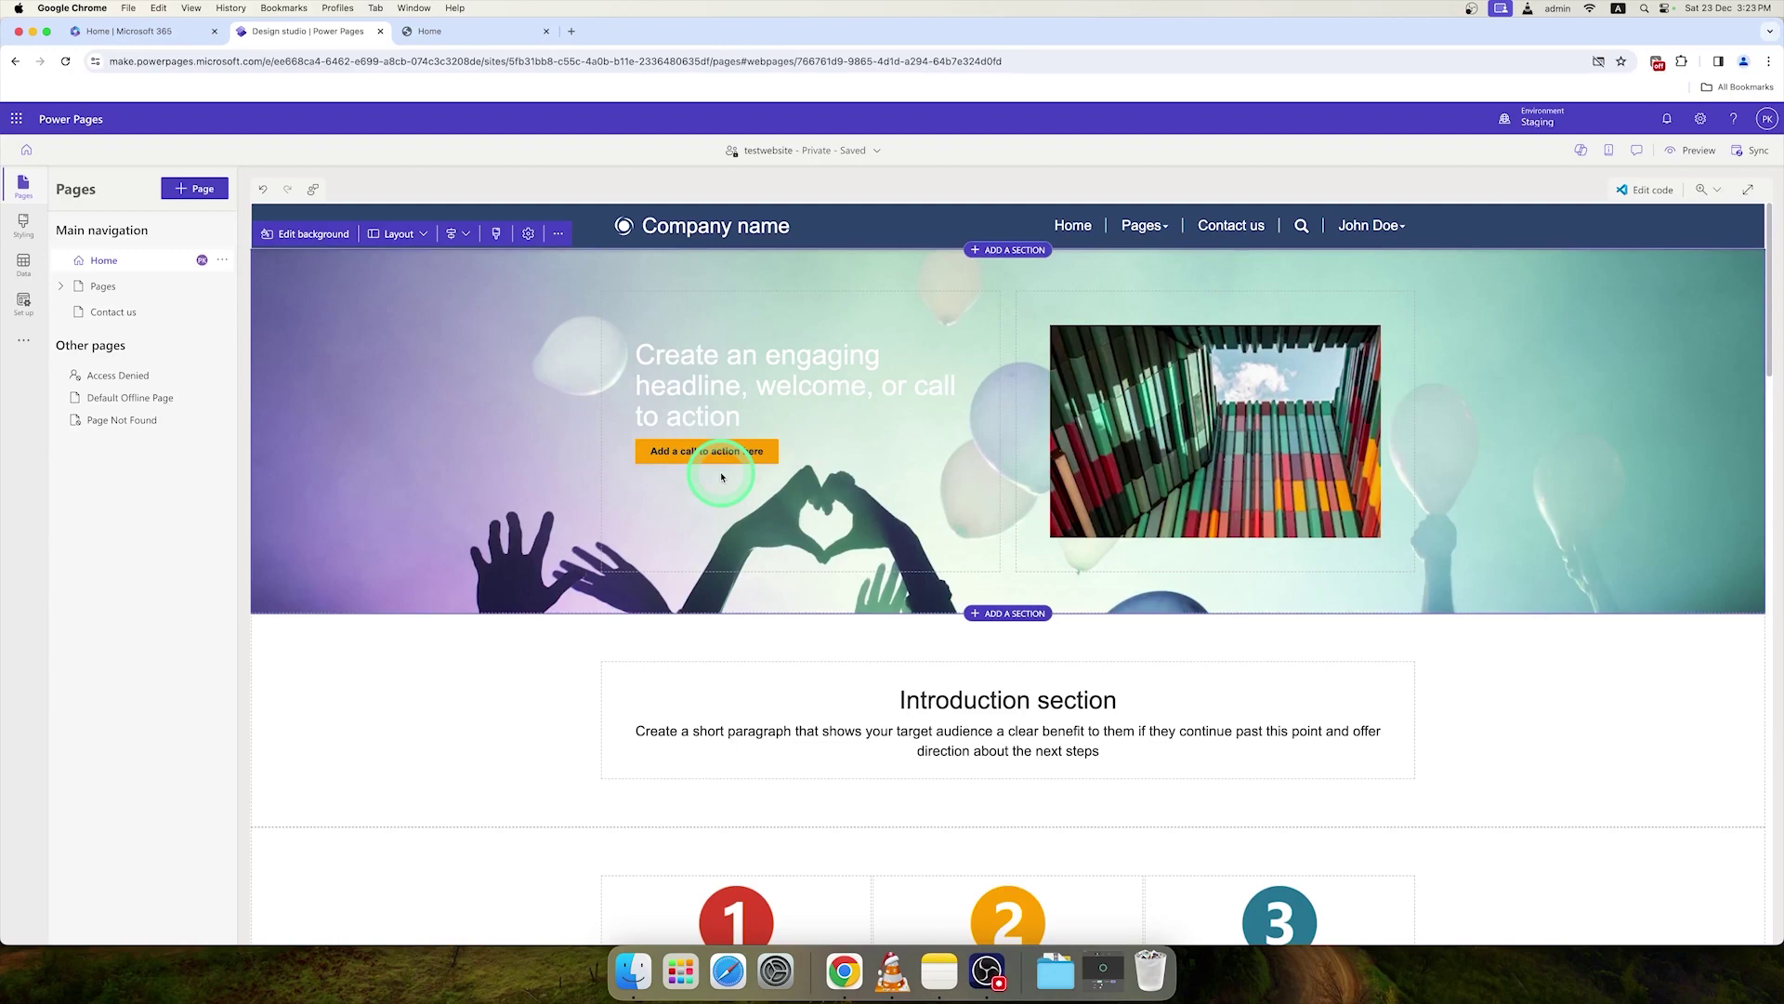
Step: Add a blank page named "Comedian Registration Form" to the site's main navigation
click(173, 189)
click(886, 414)
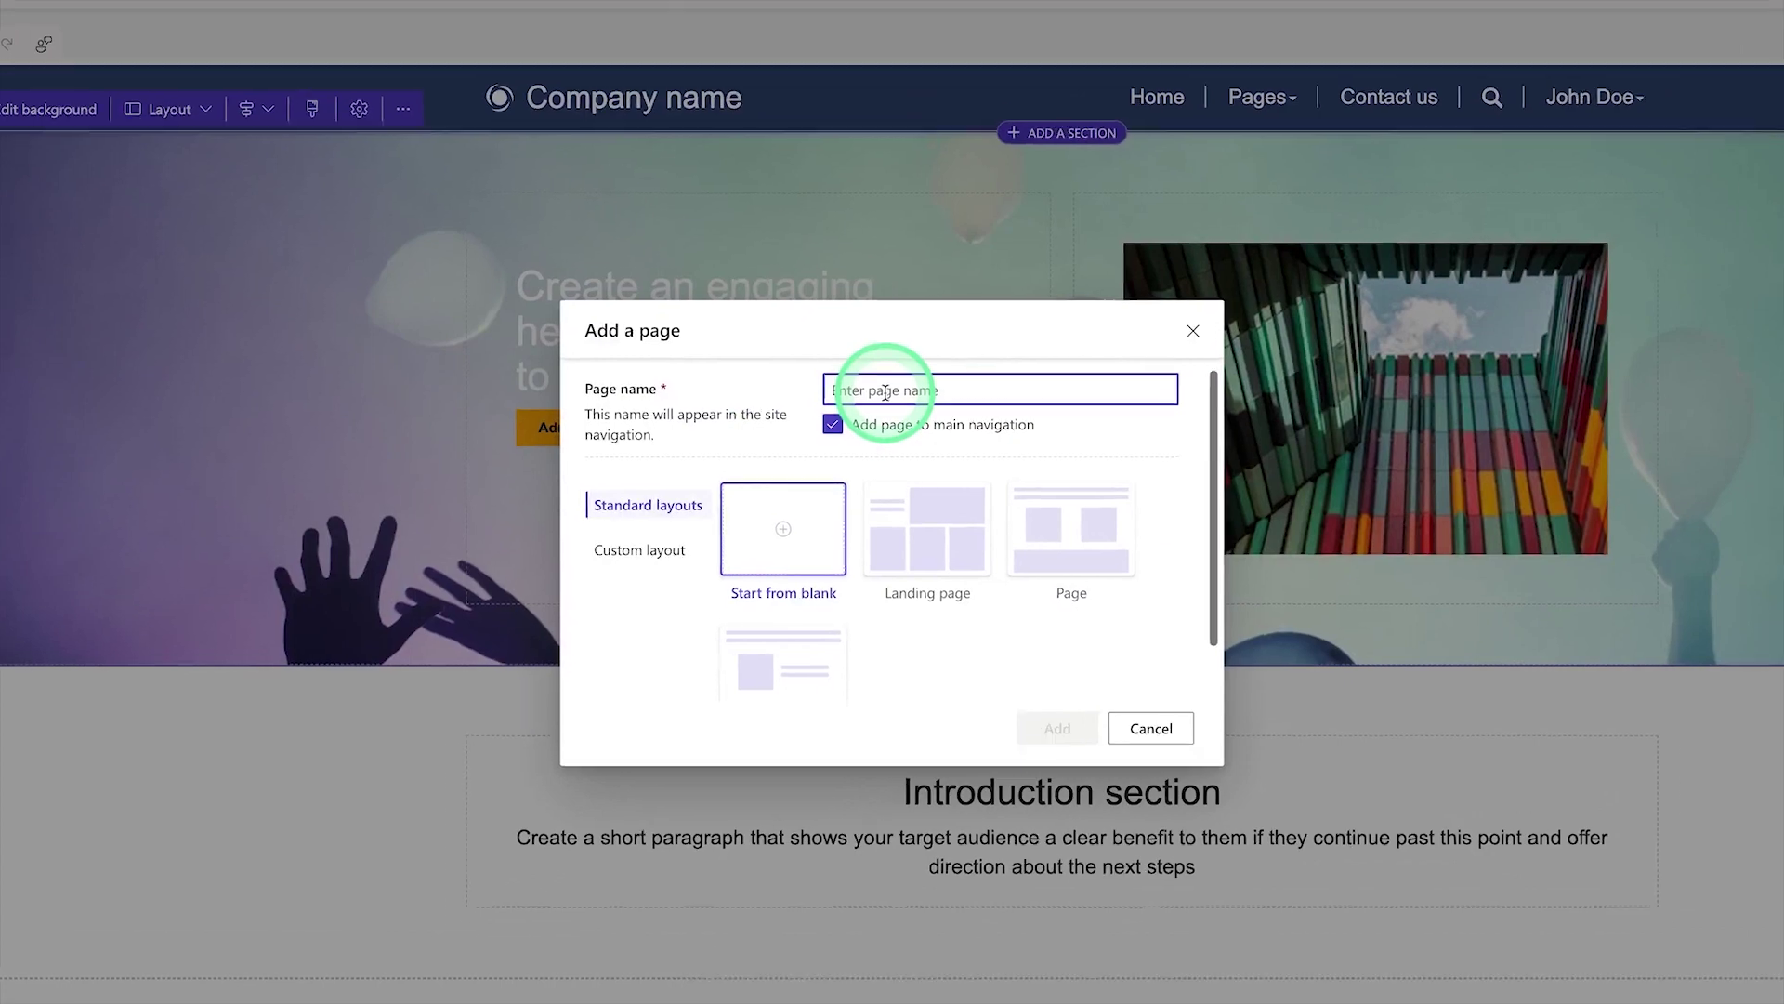
text(Comedian Regi)
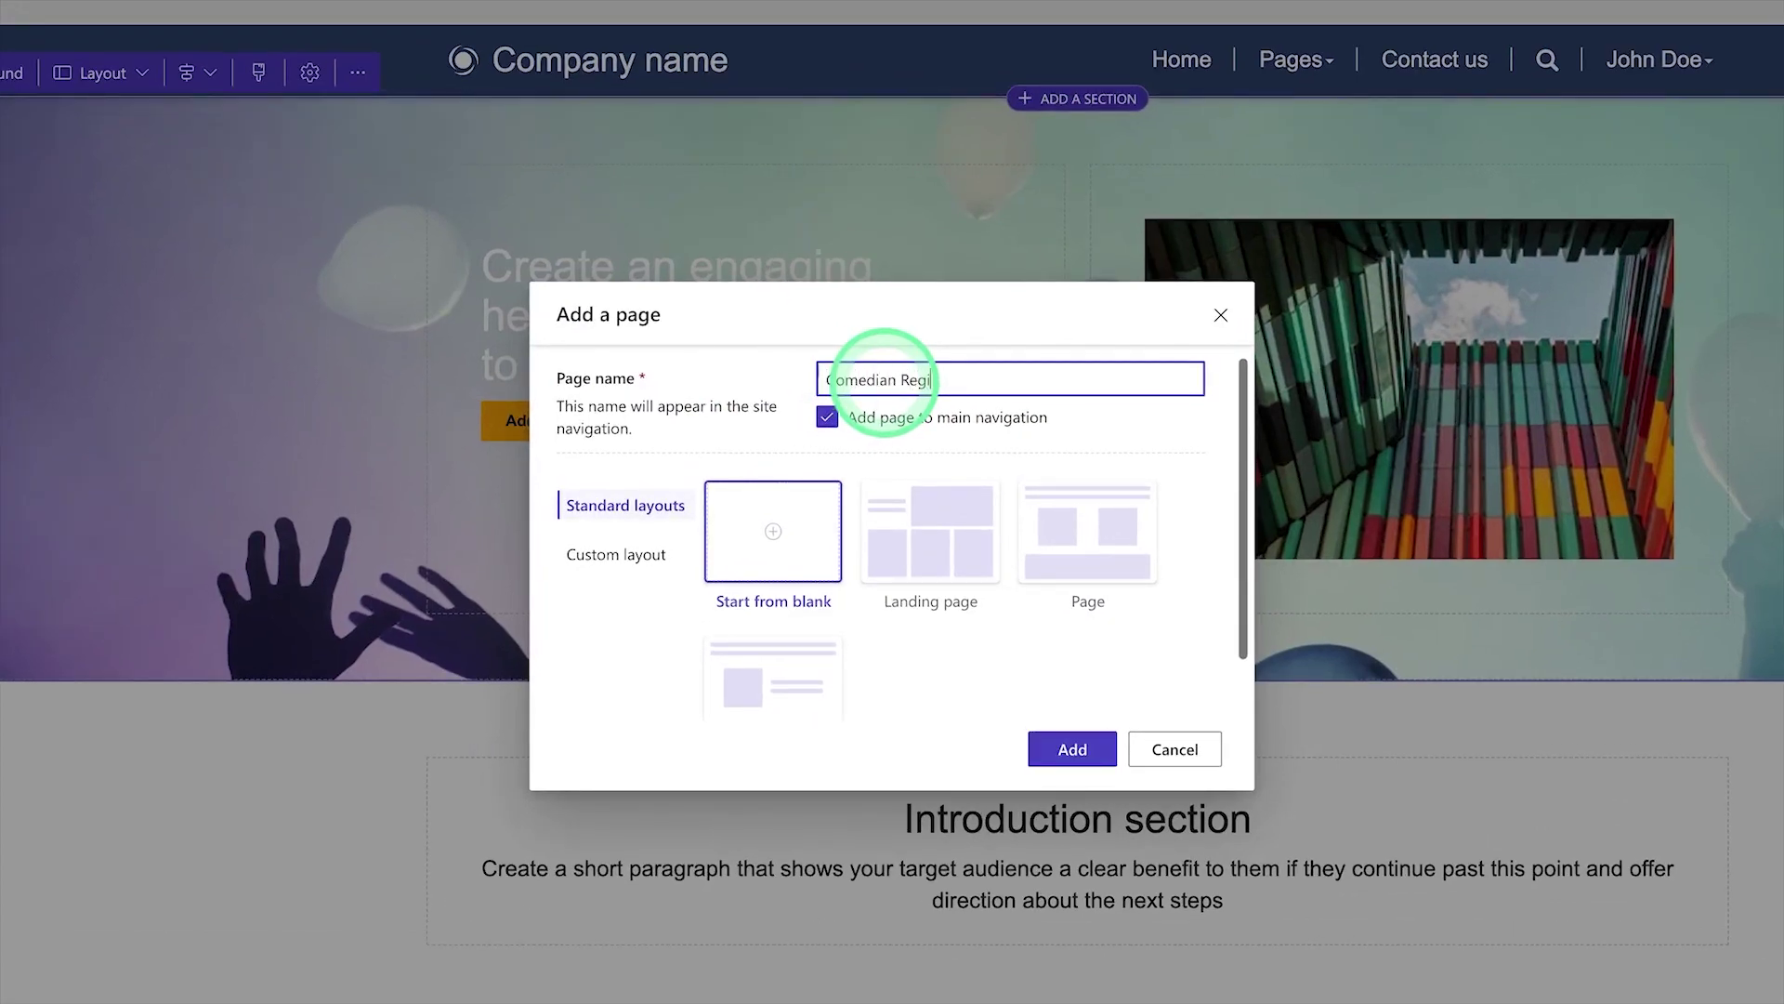
text(stration Form)
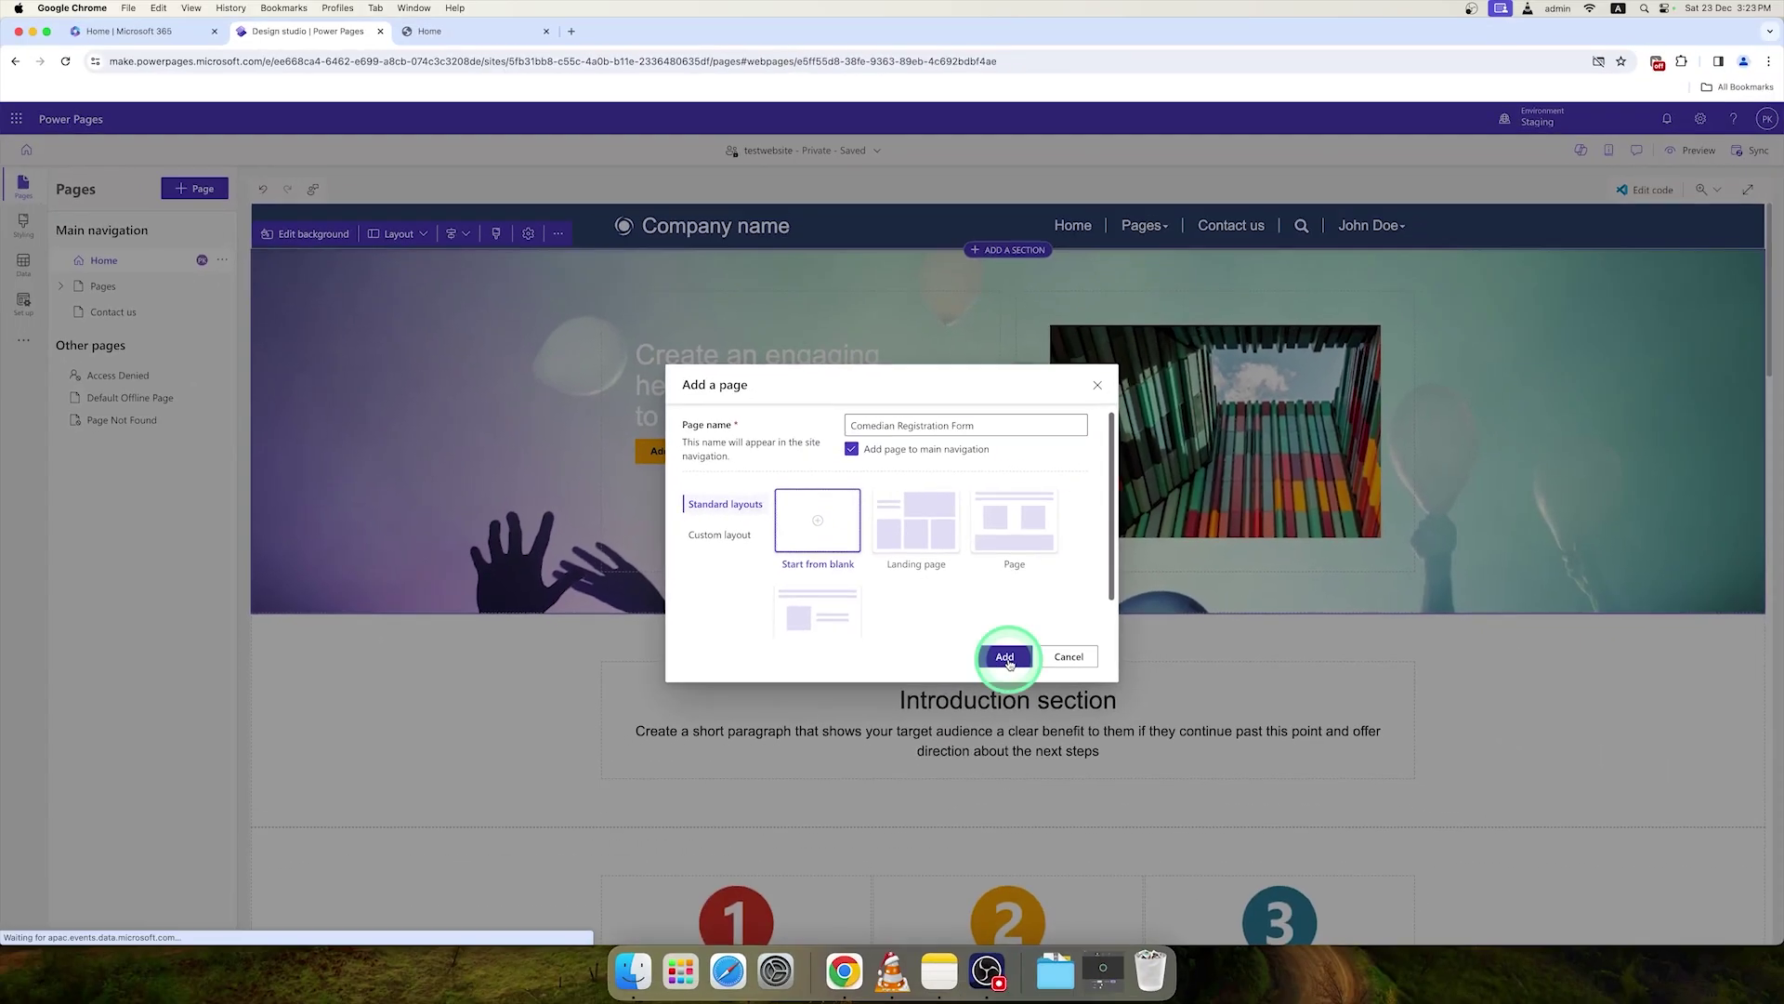
click(1050, 717)
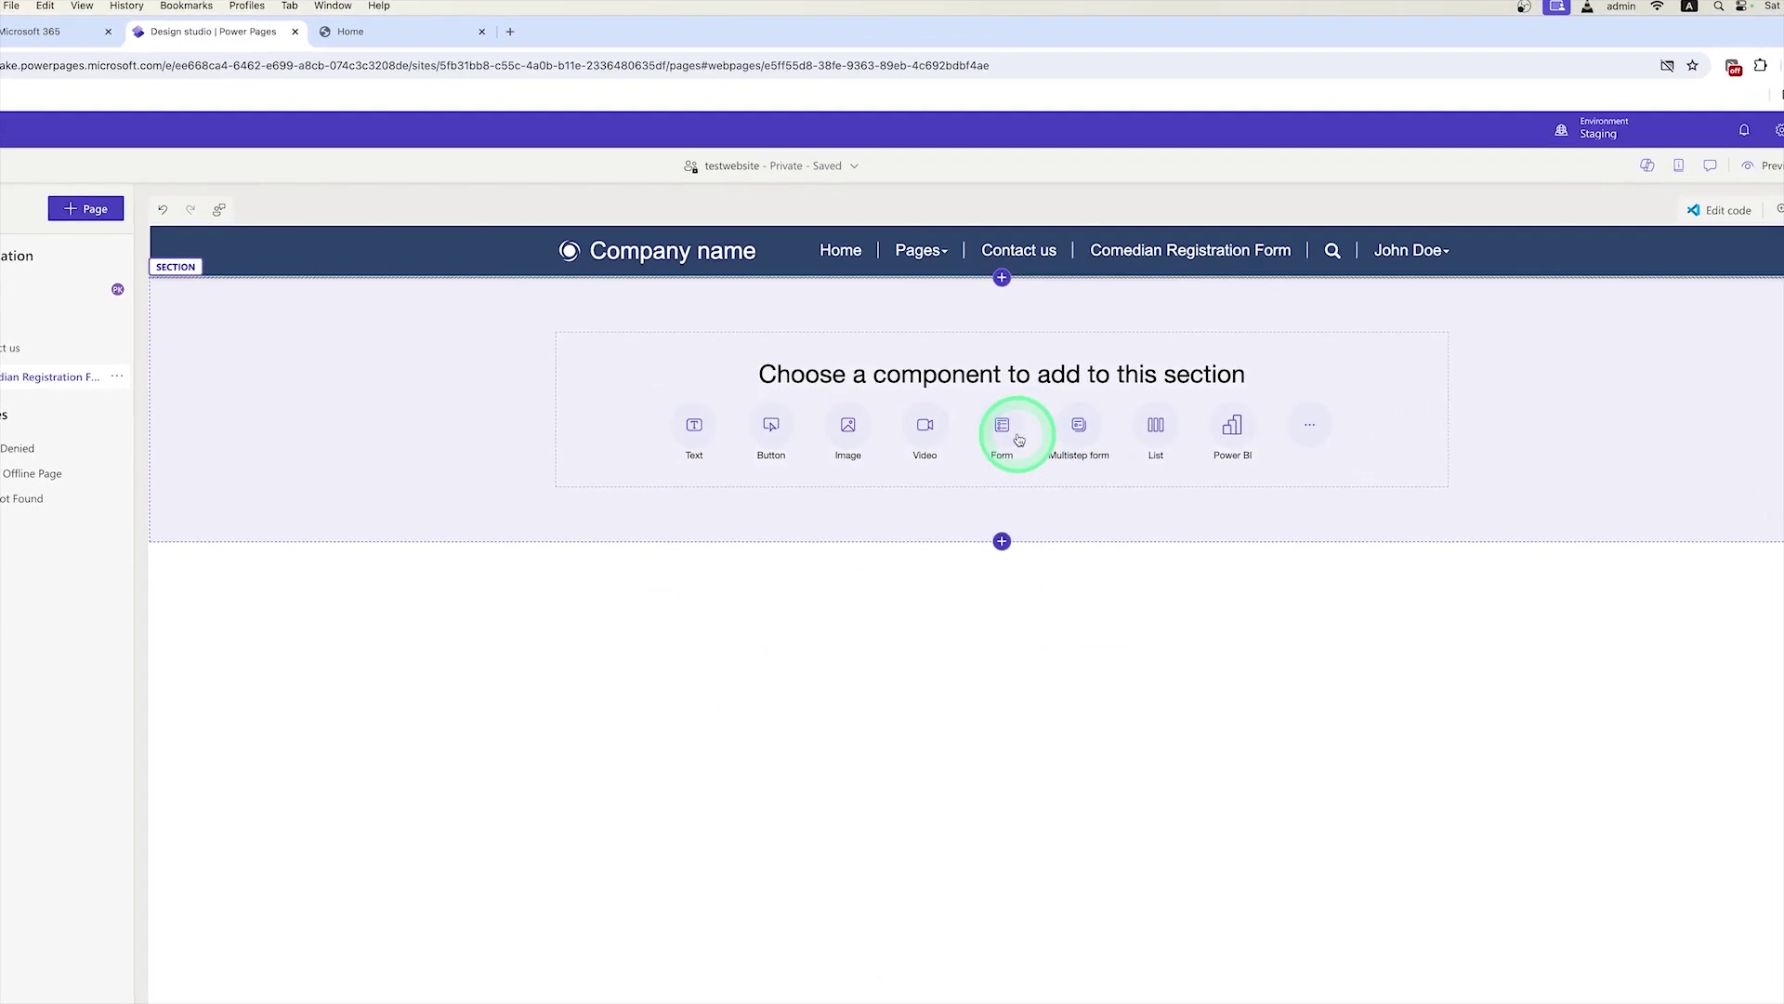
Step: Insert a Form component into the new page's section, start a new form and close its setup without configuring it
click(1007, 380)
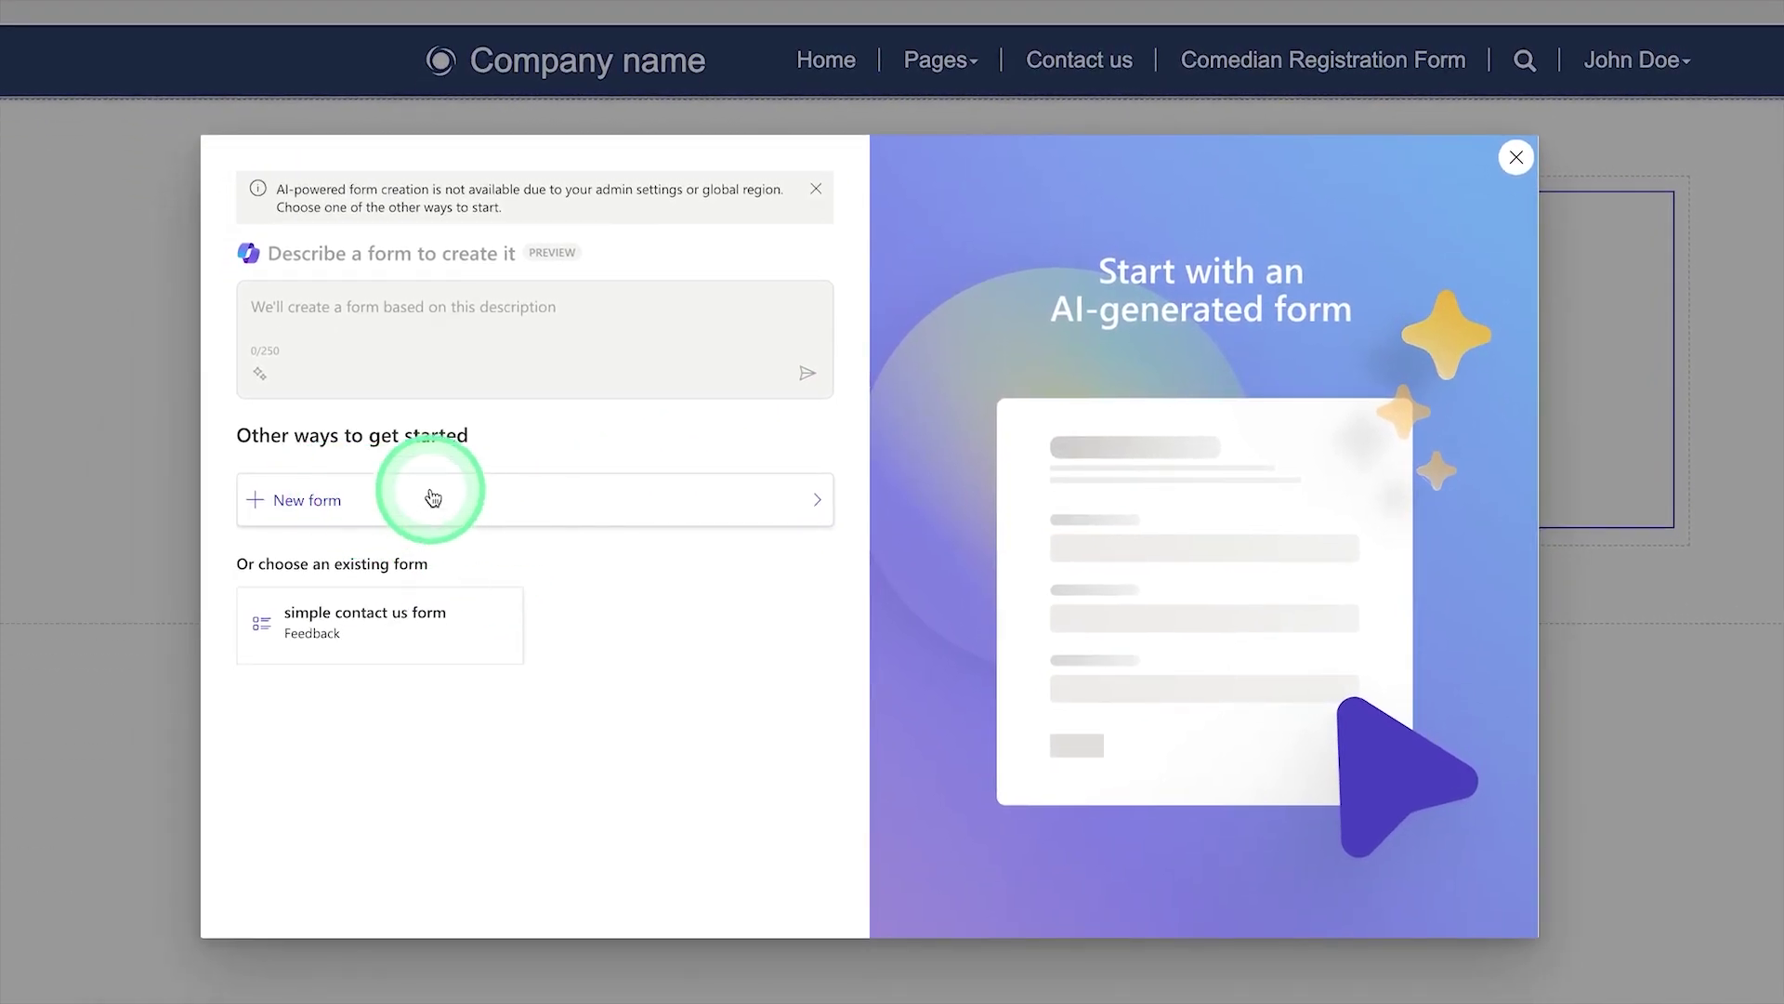
click(479, 498)
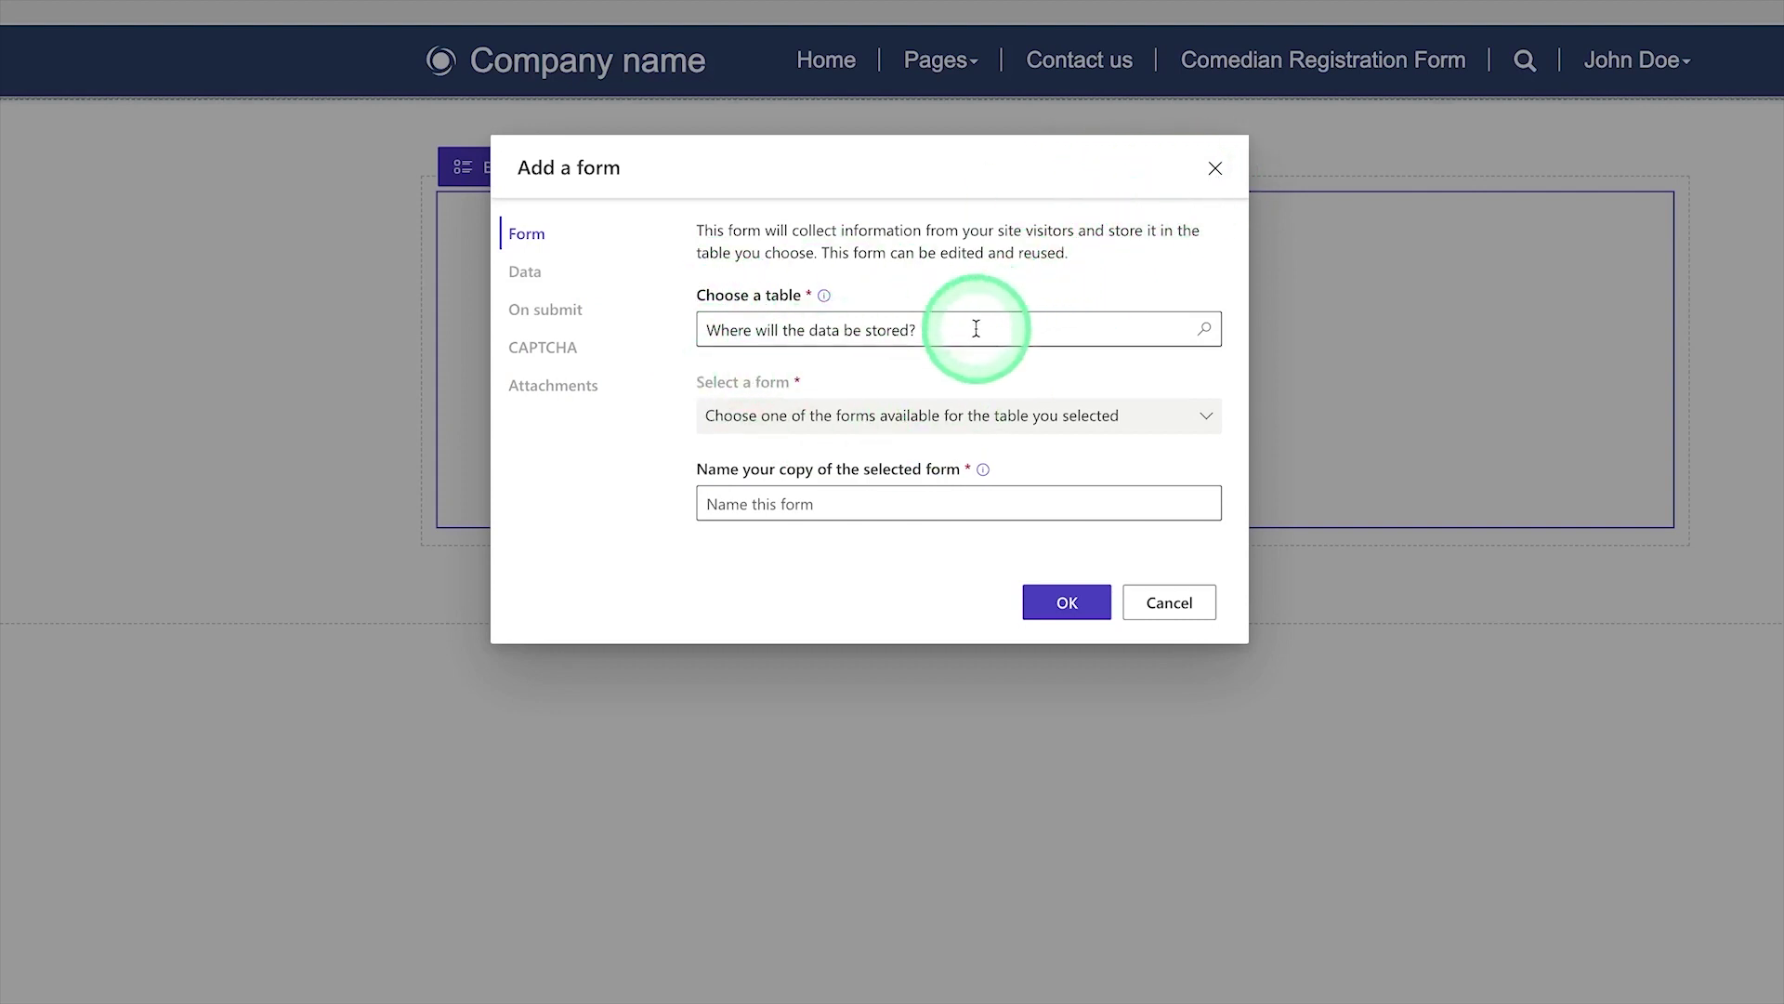
click(1215, 171)
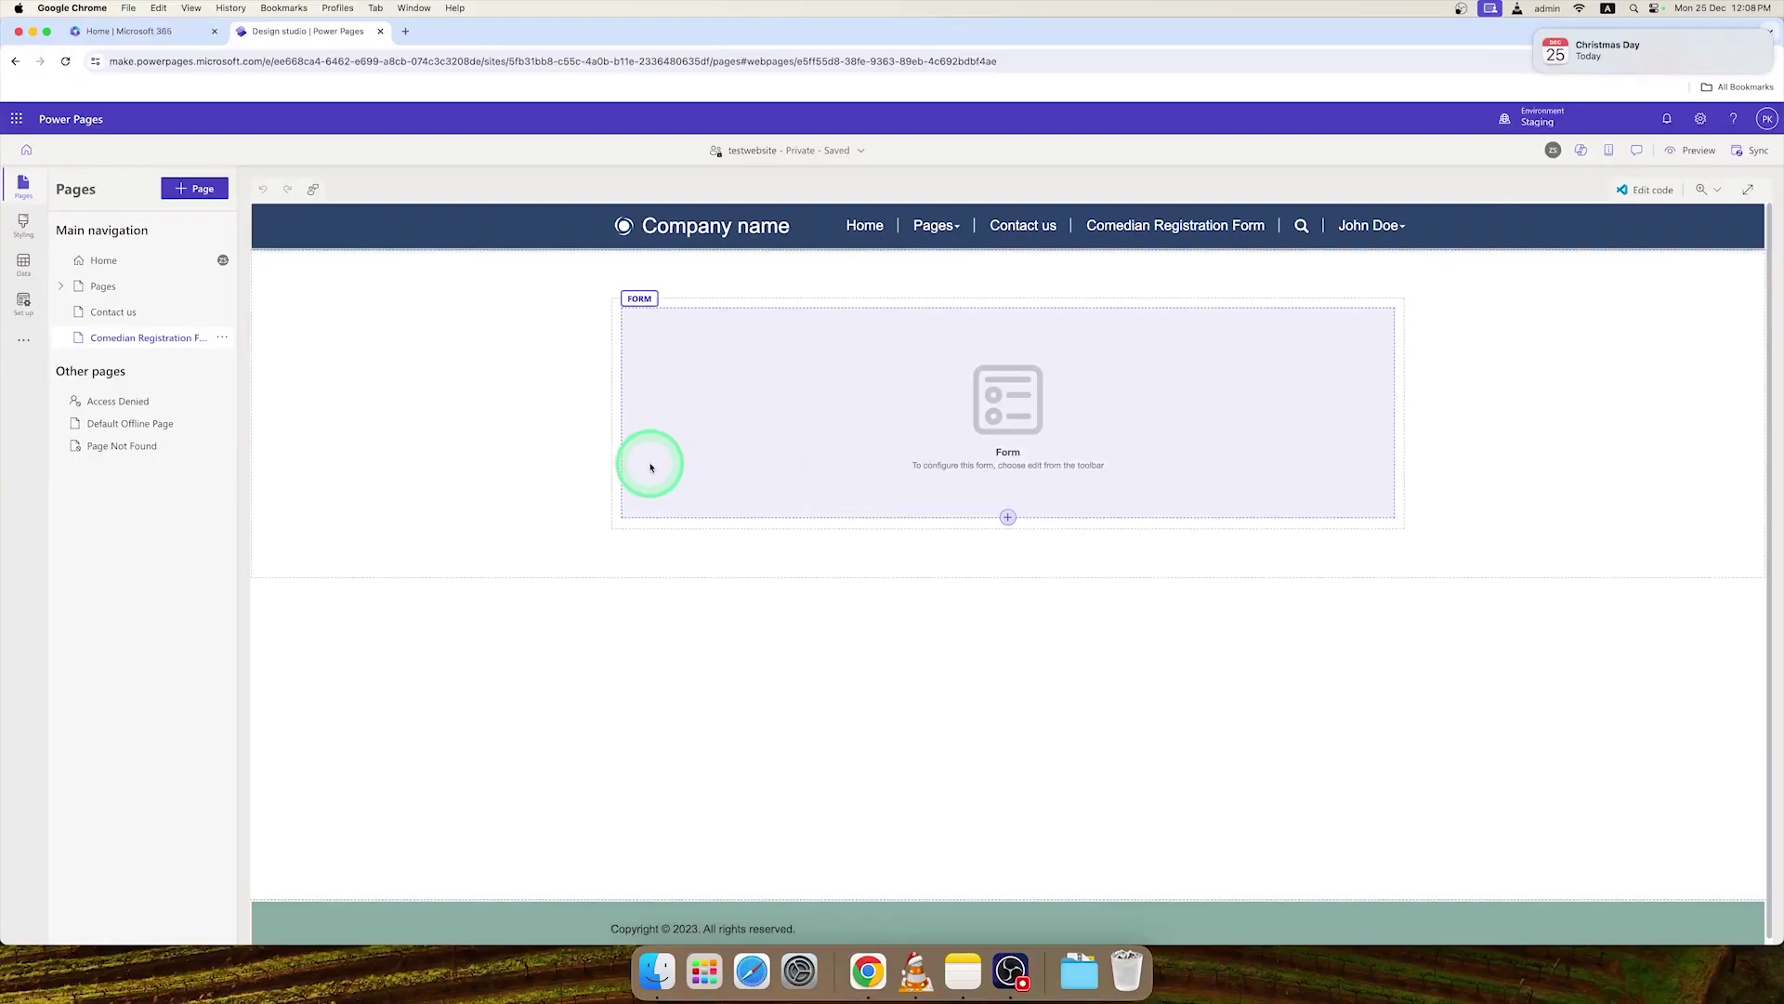
Step: Open the site's Data workspace and add an empty row to the Feedback table
click(570, 449)
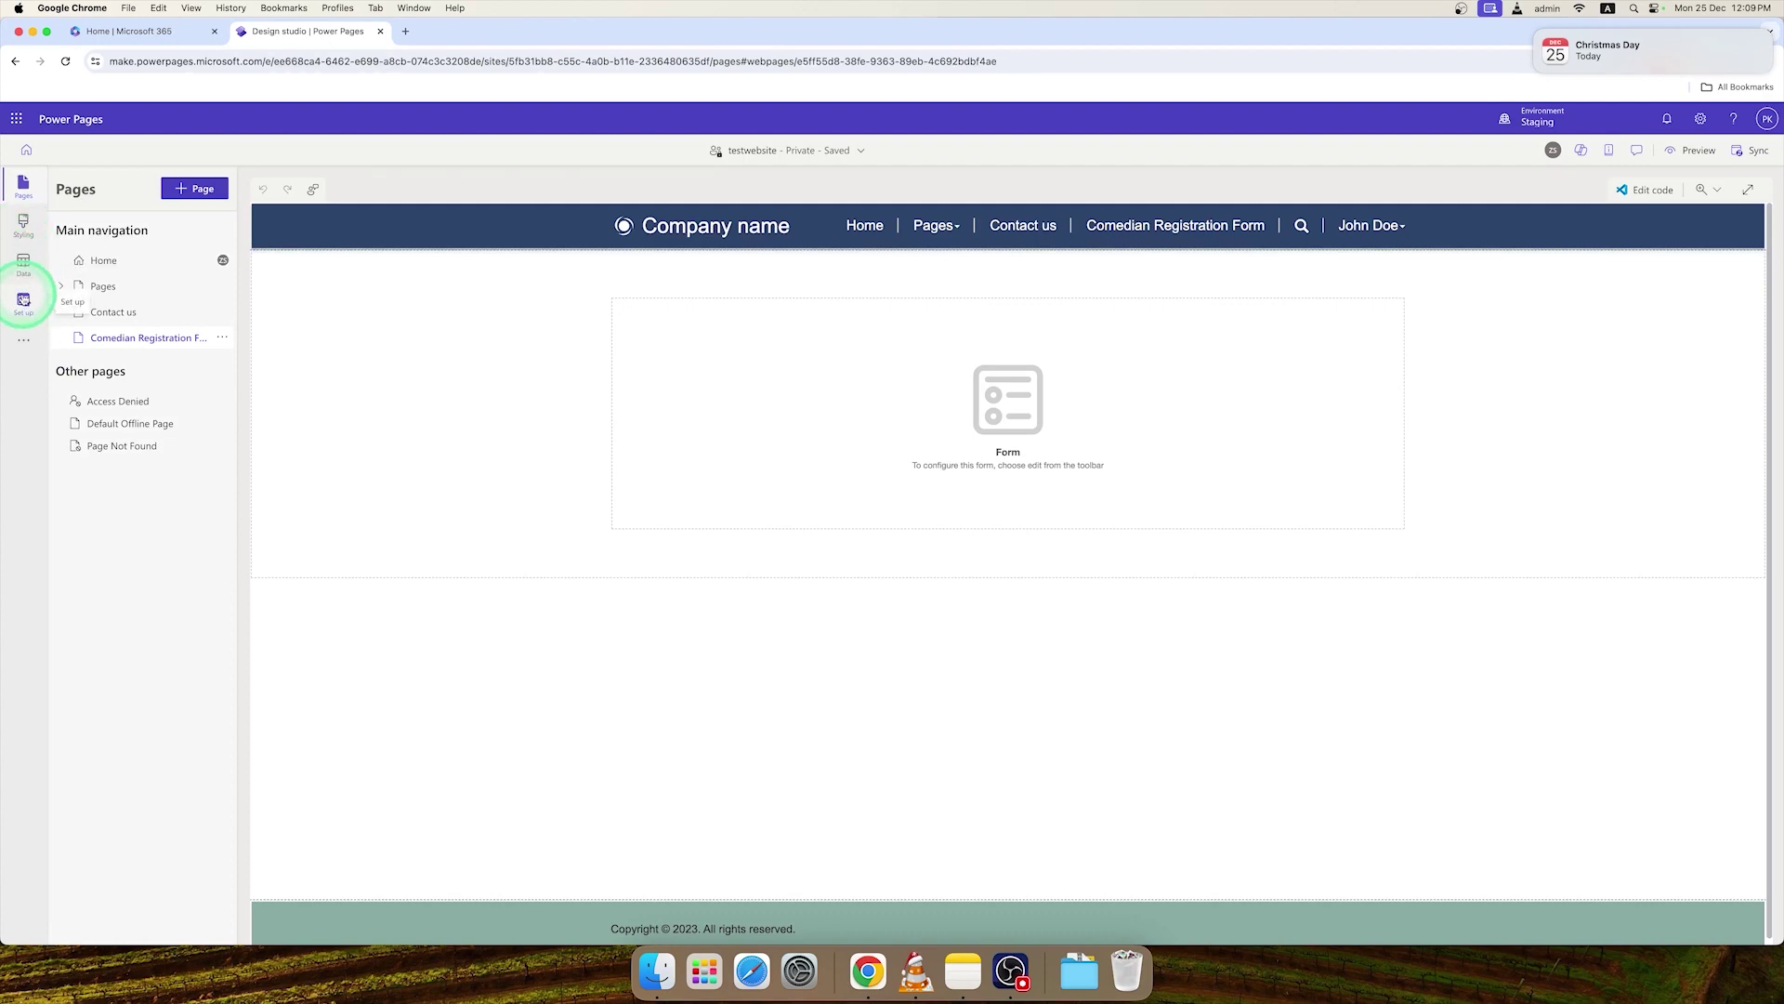
click(23, 269)
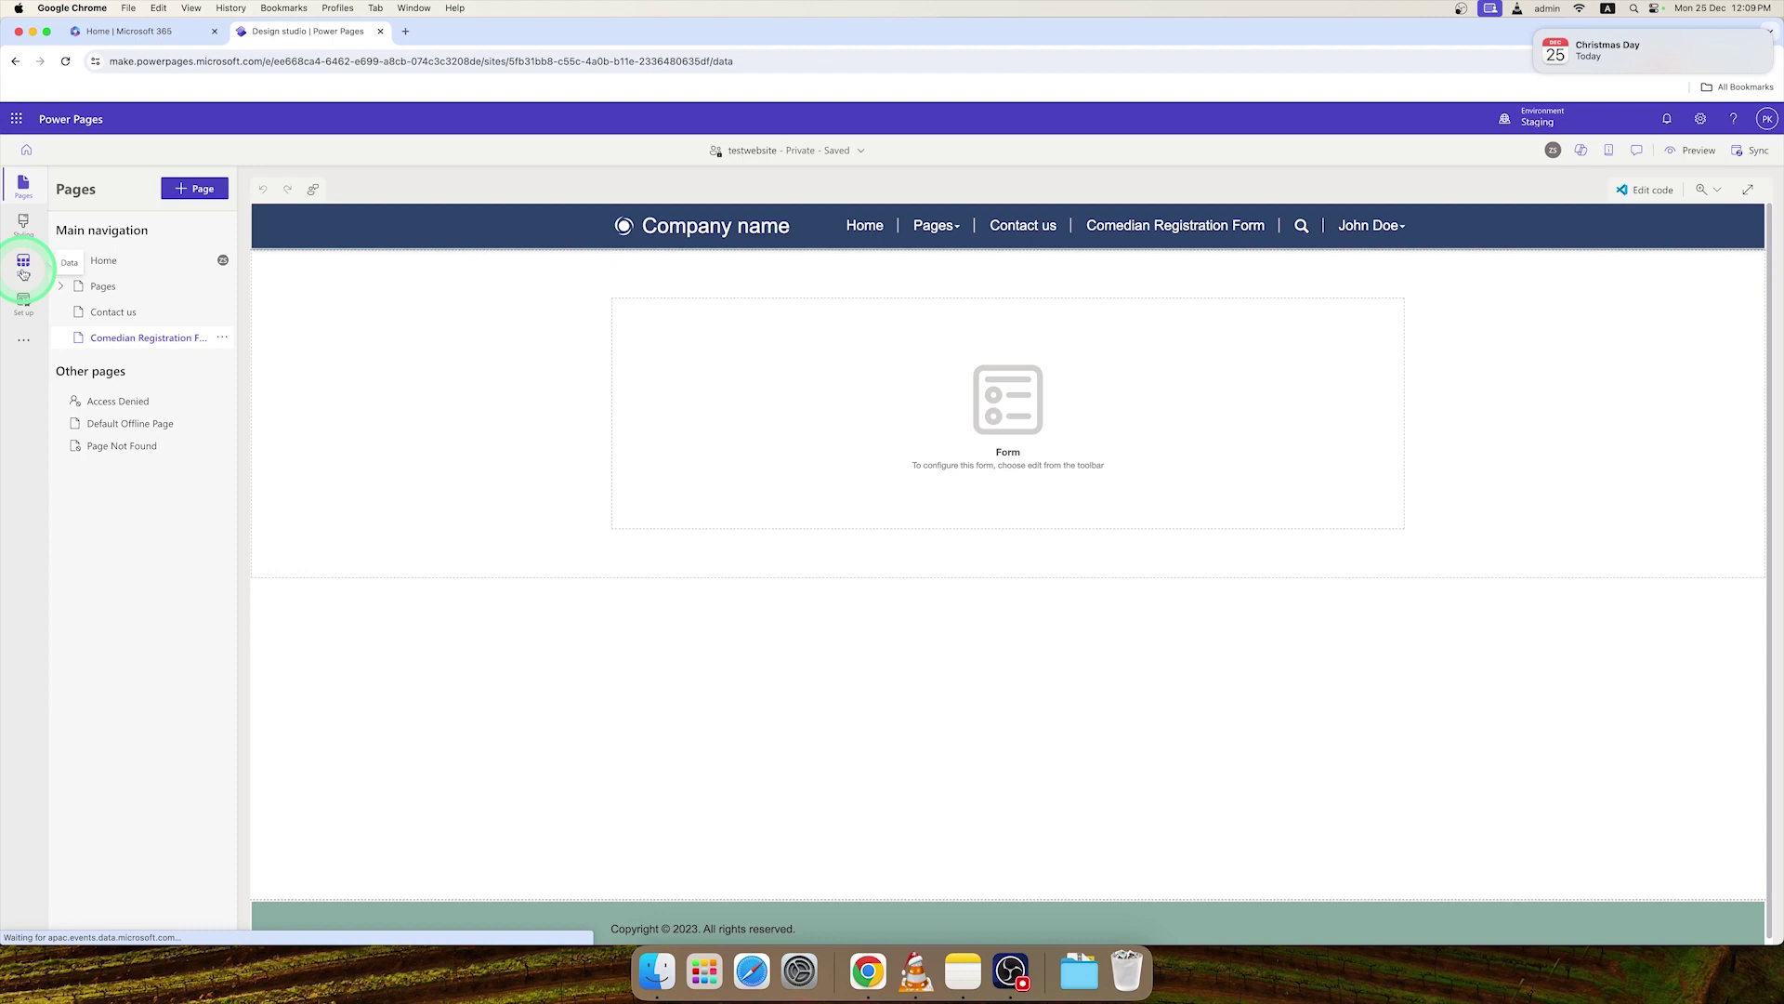
click(249, 236)
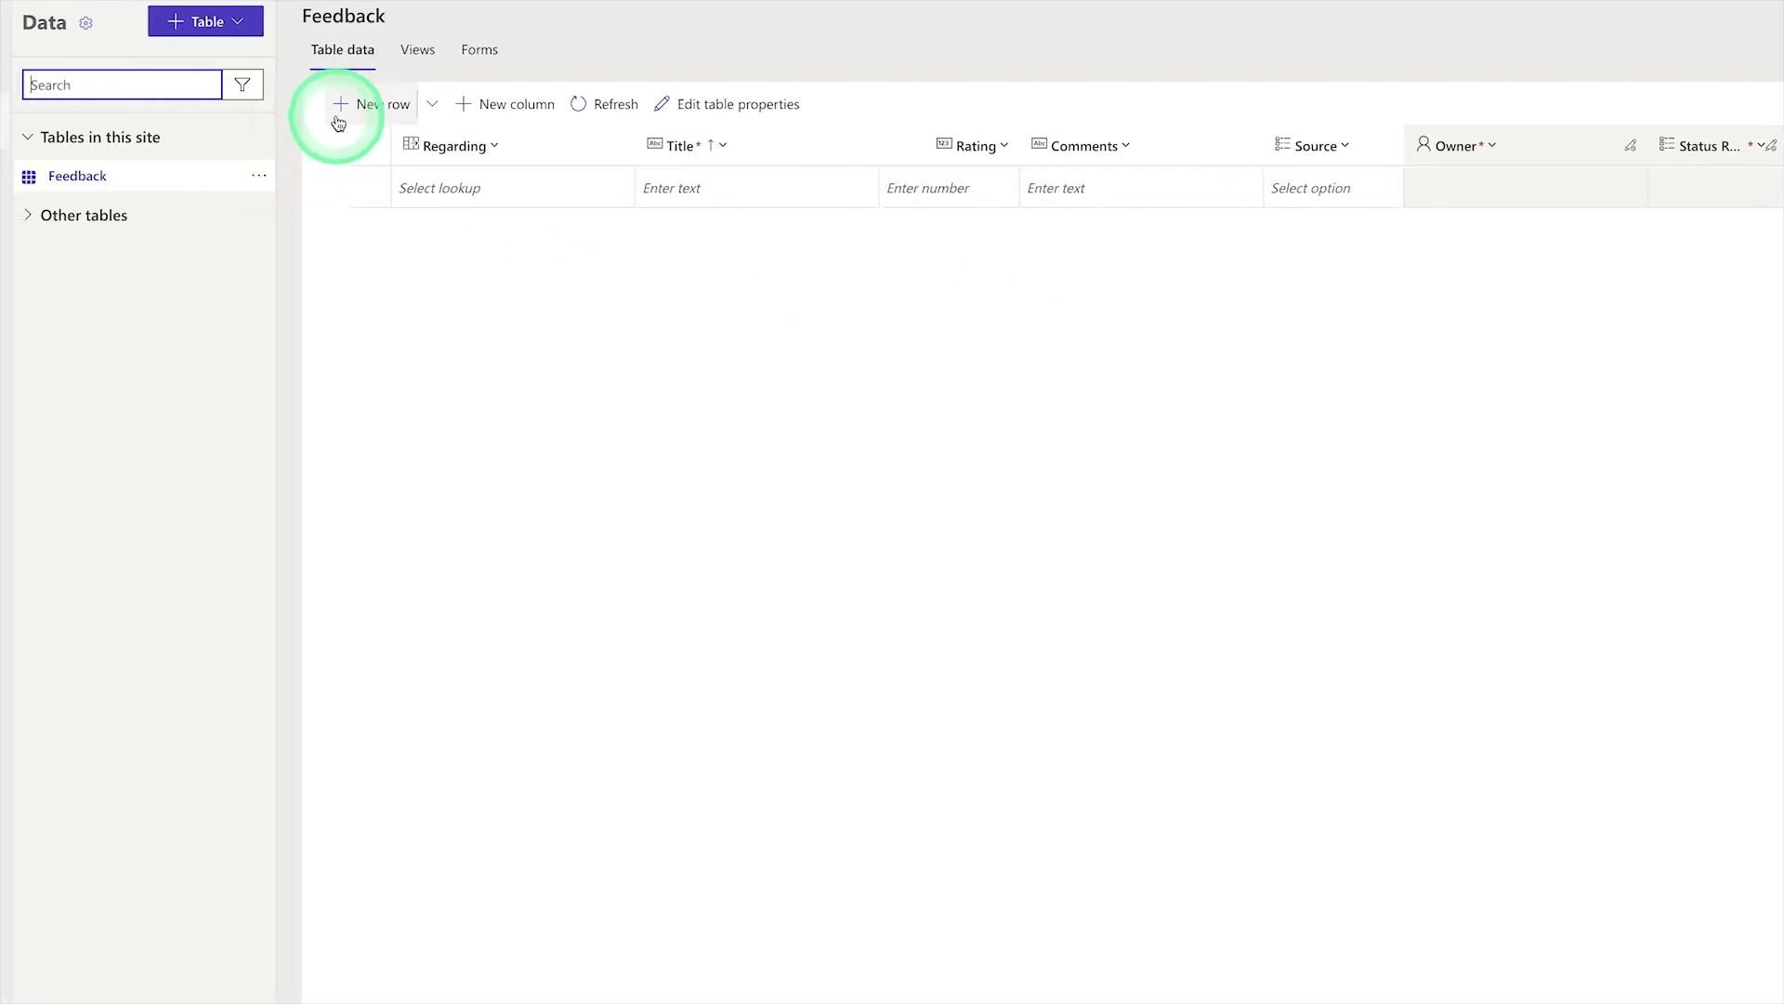
click(338, 121)
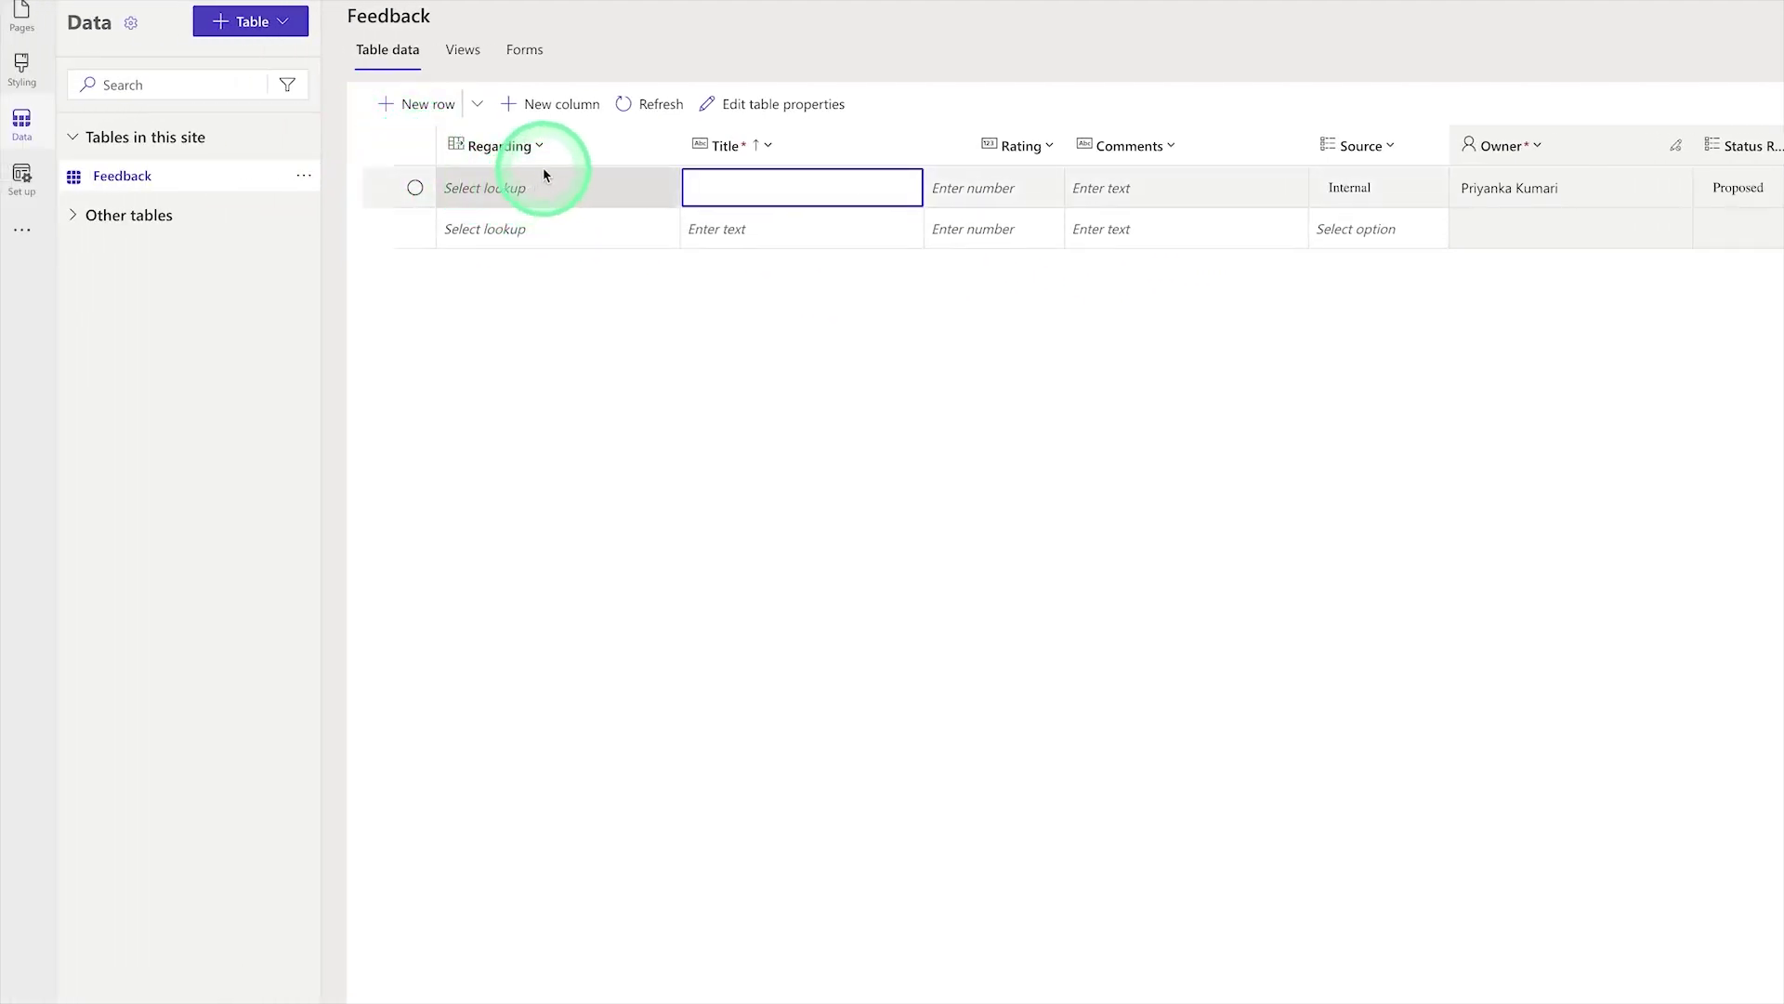
Step: Examine the Feedback table's new column settings and Required options, close them without saving, and refresh the table
click(536, 121)
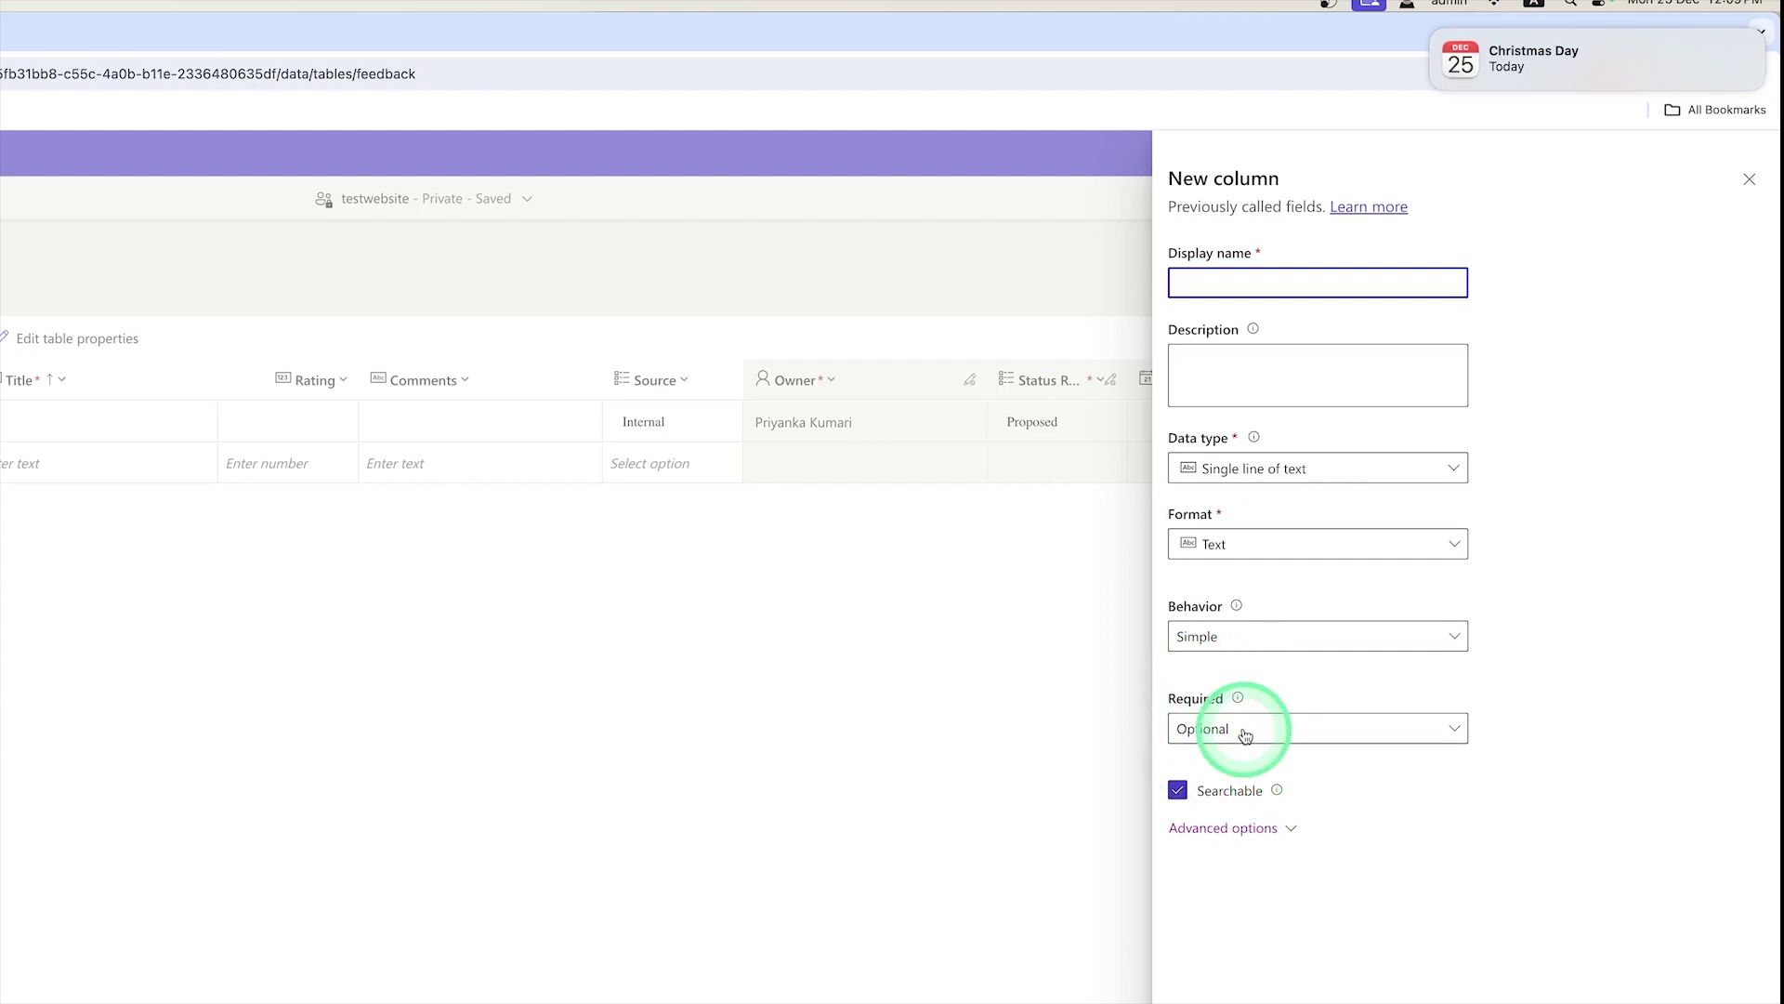
click(1276, 730)
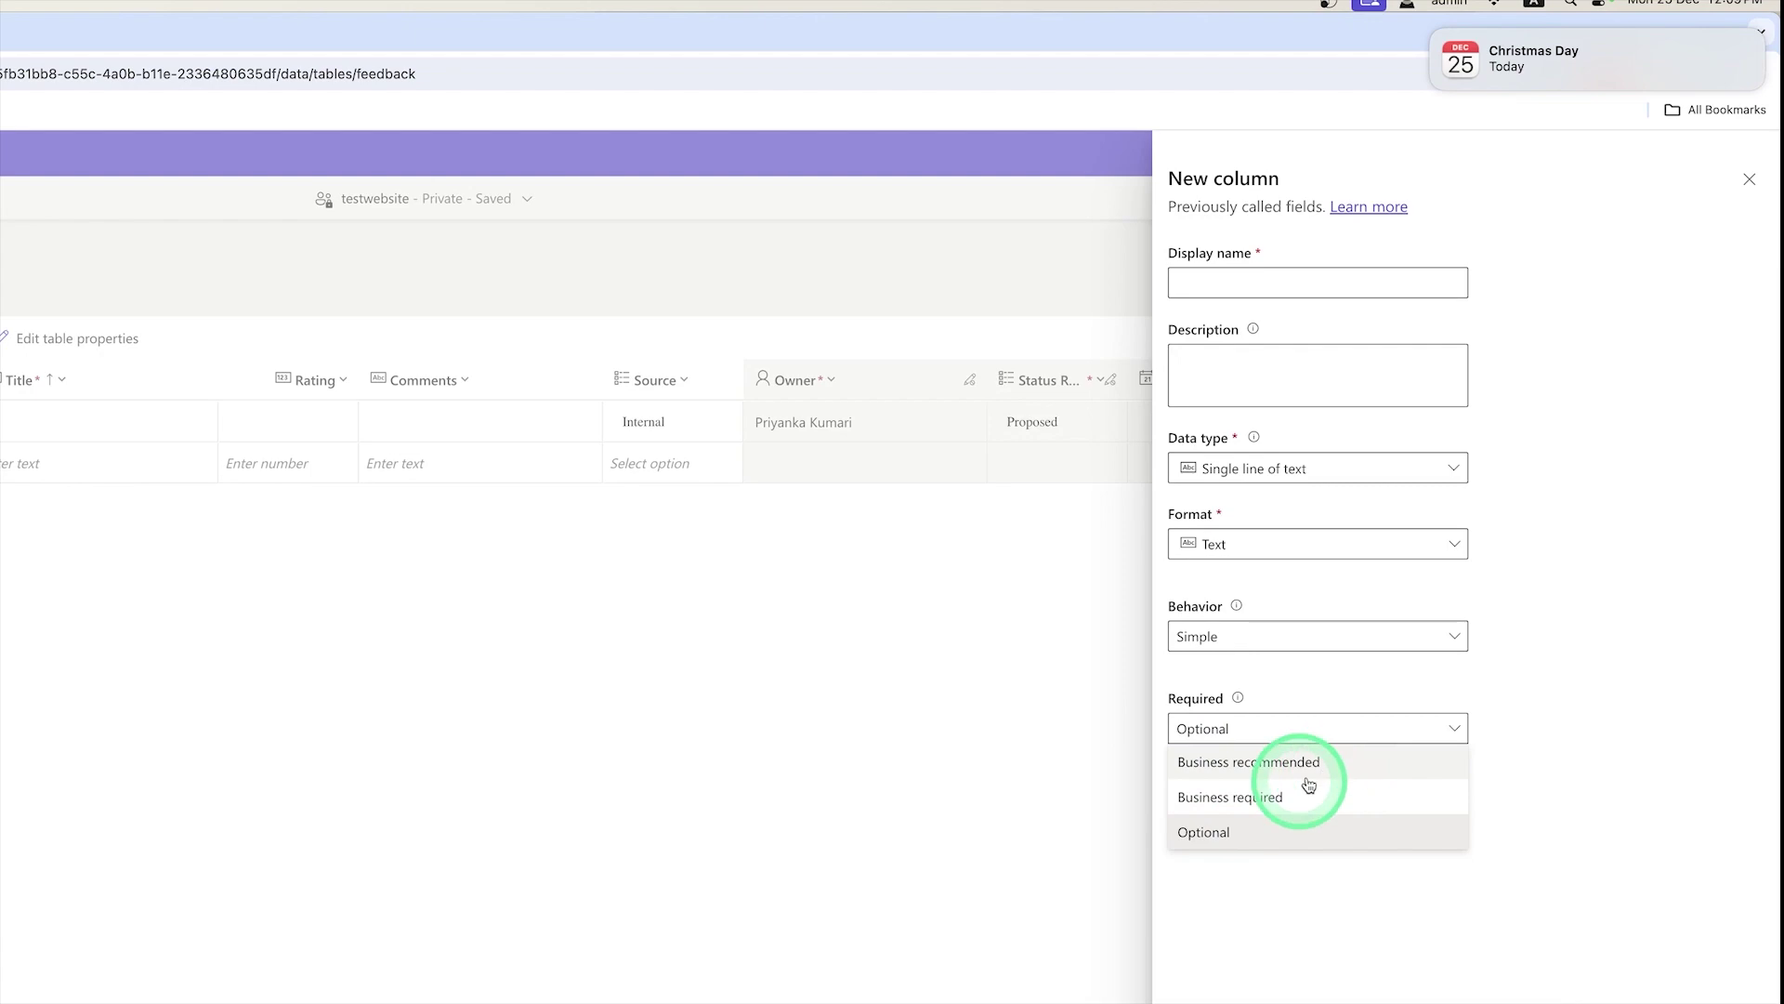
click(1446, 728)
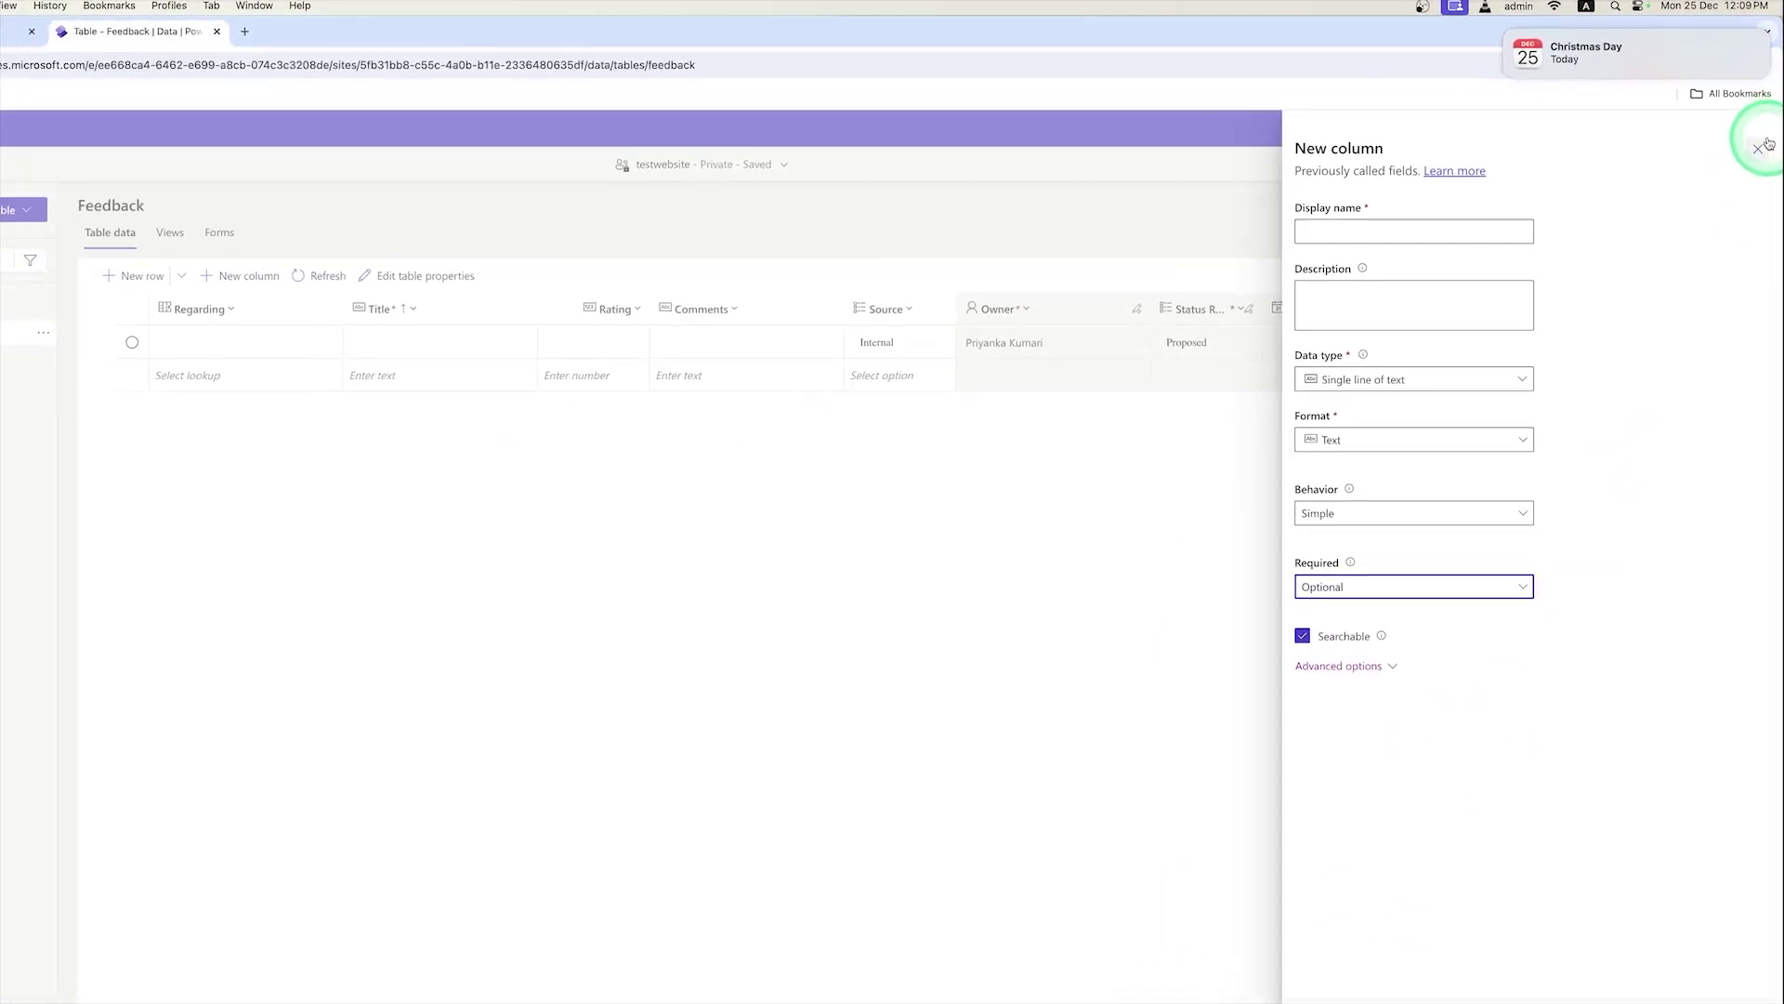
click(1753, 165)
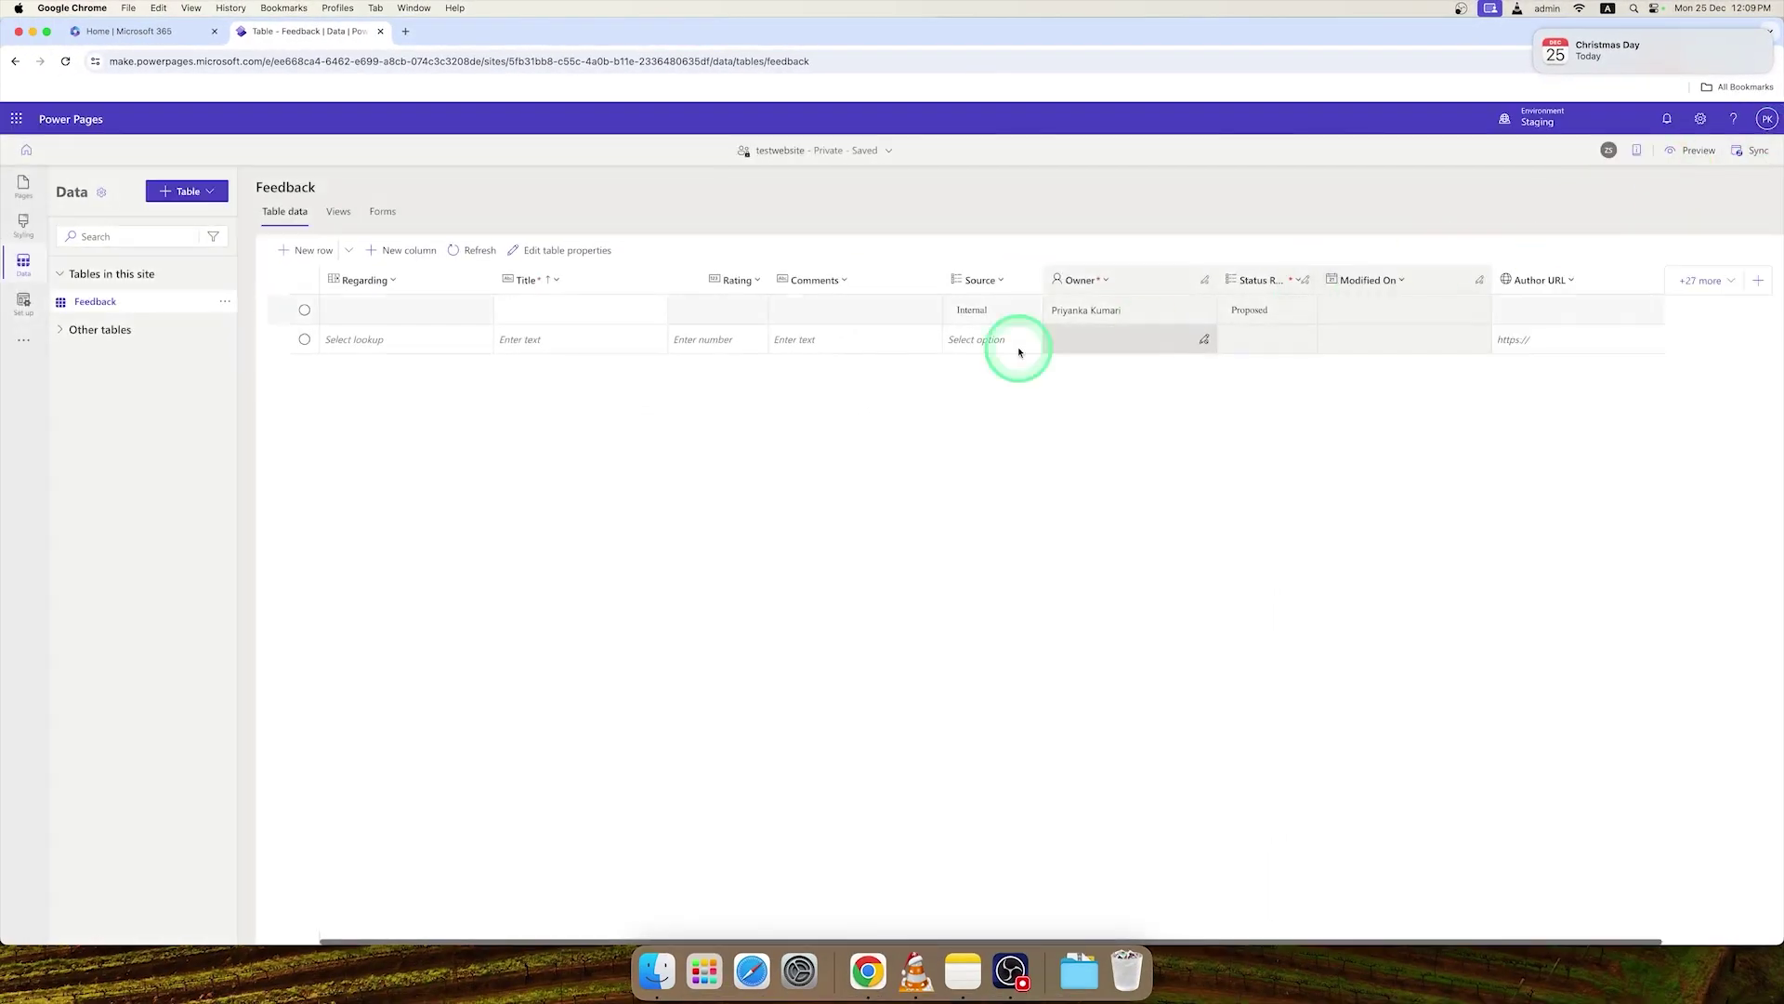
click(468, 256)
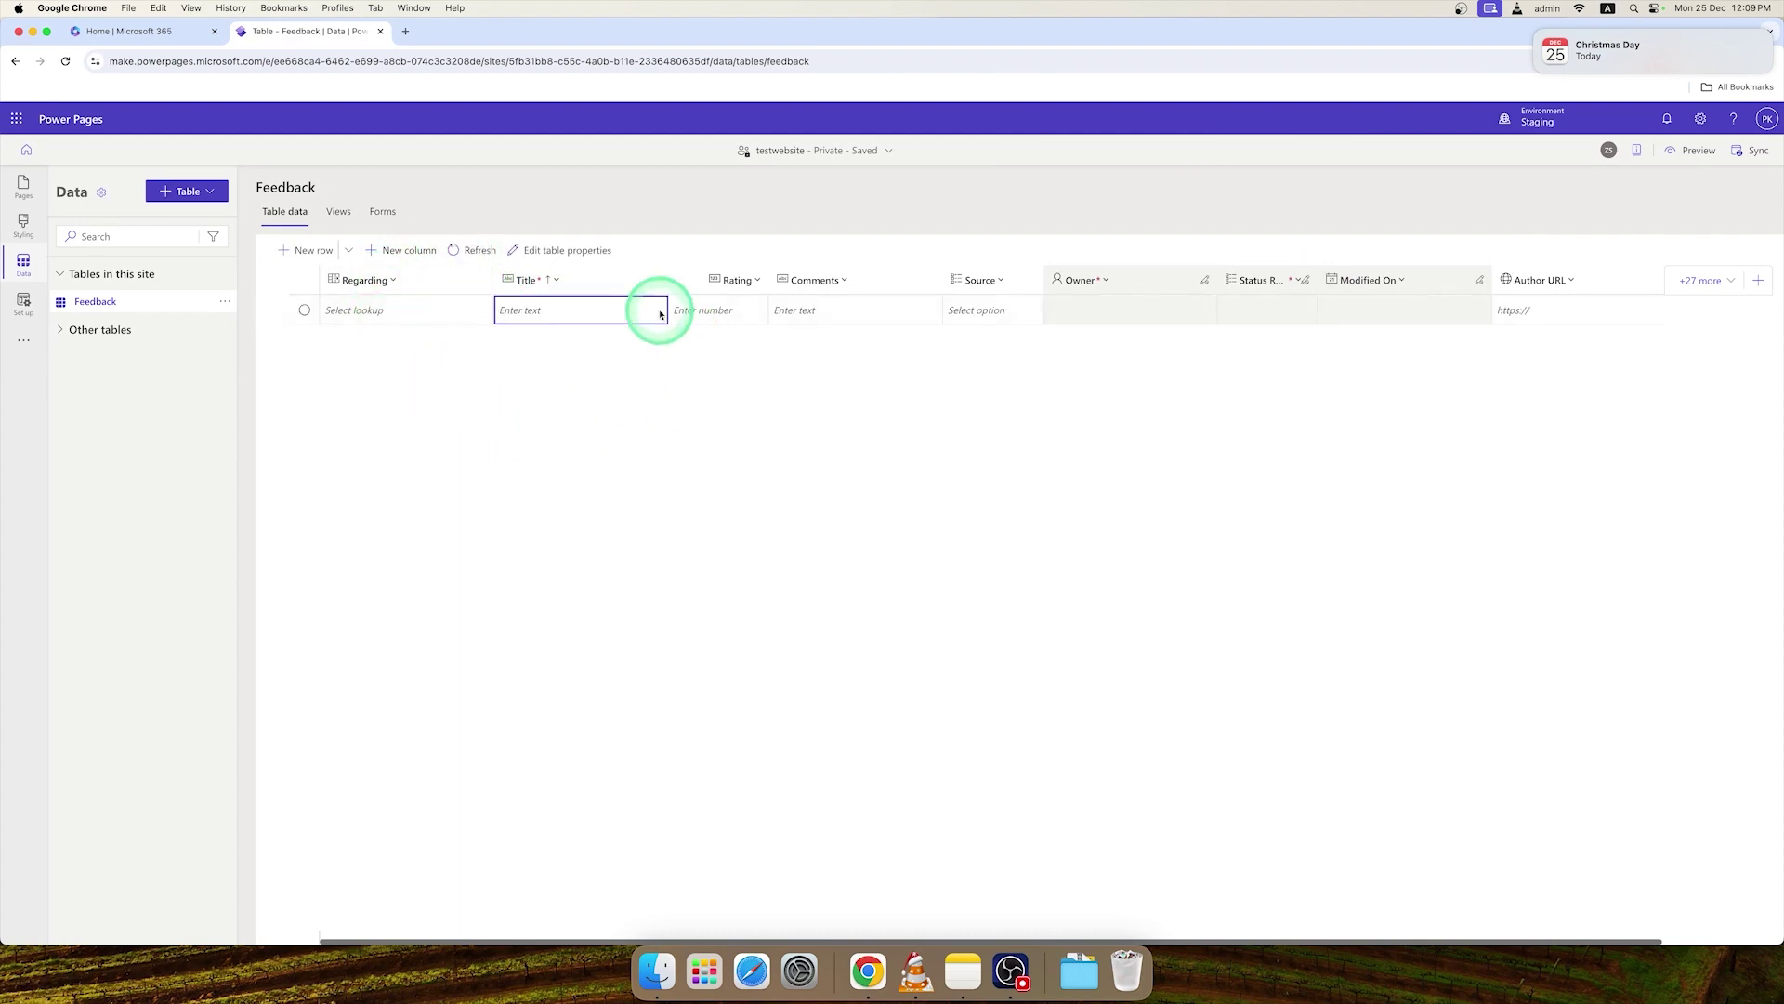
Step: Rename the Feedback table to "Feedback test" with the plural name "Feedback tests", and save its properties
click(531, 257)
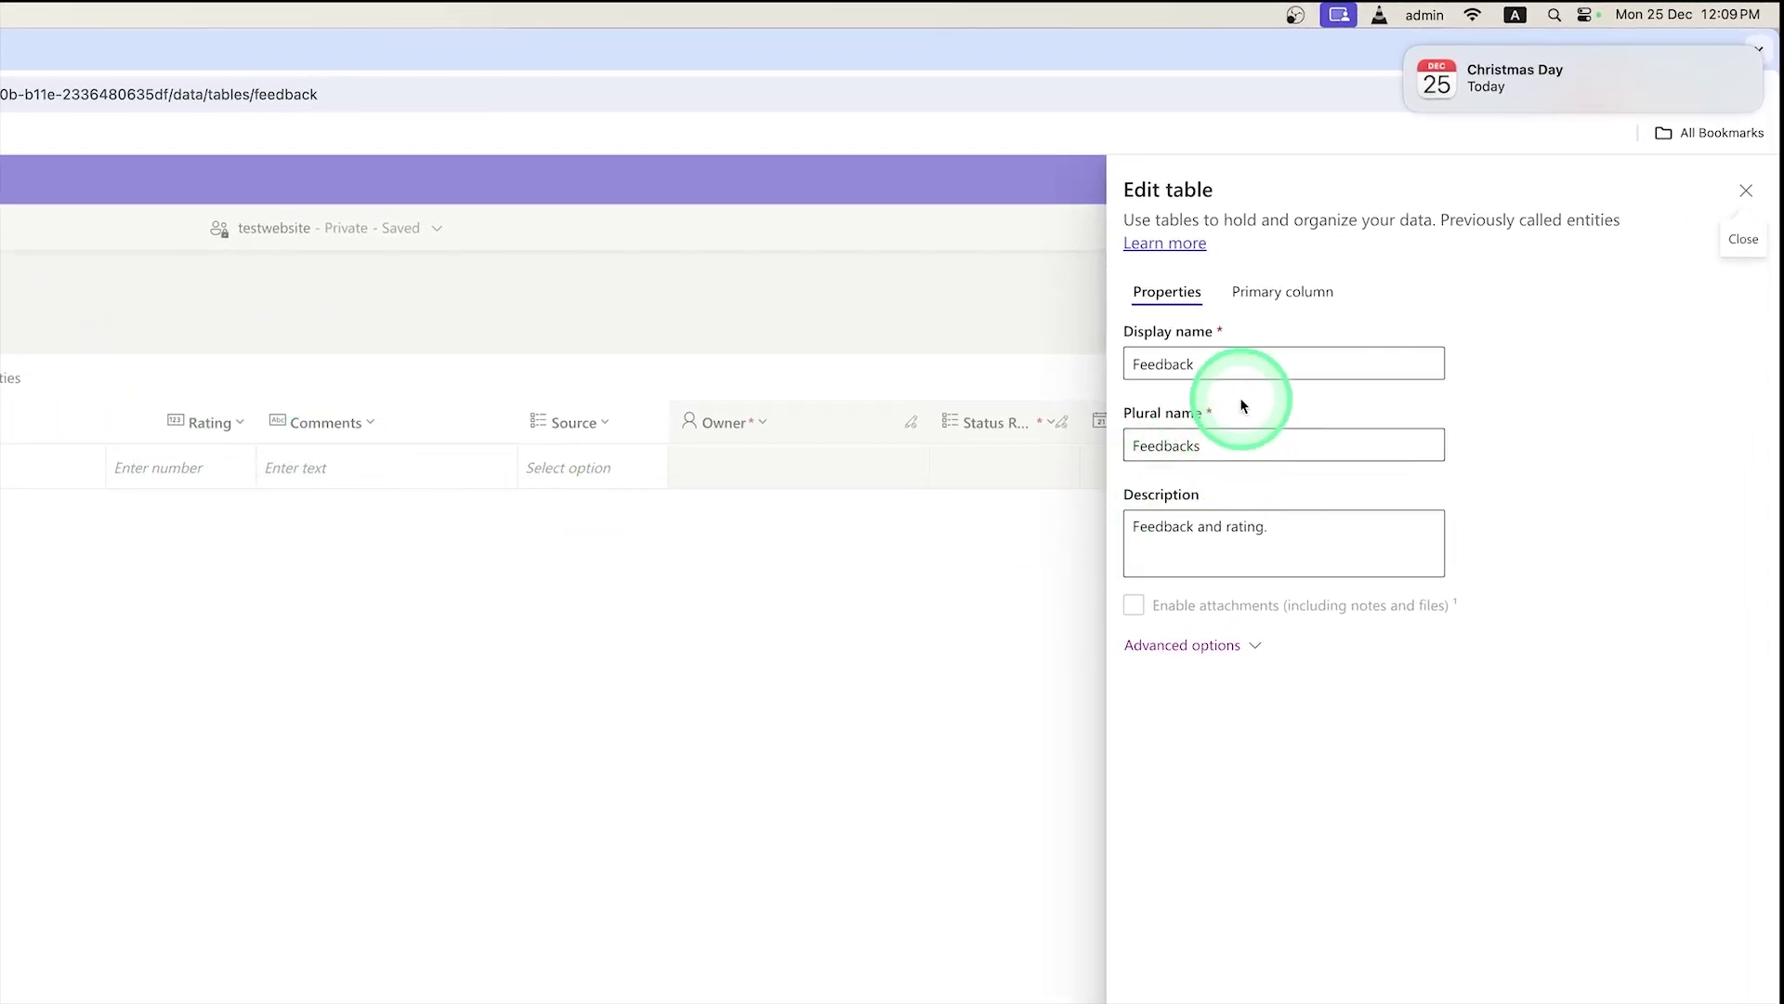
click(1227, 371)
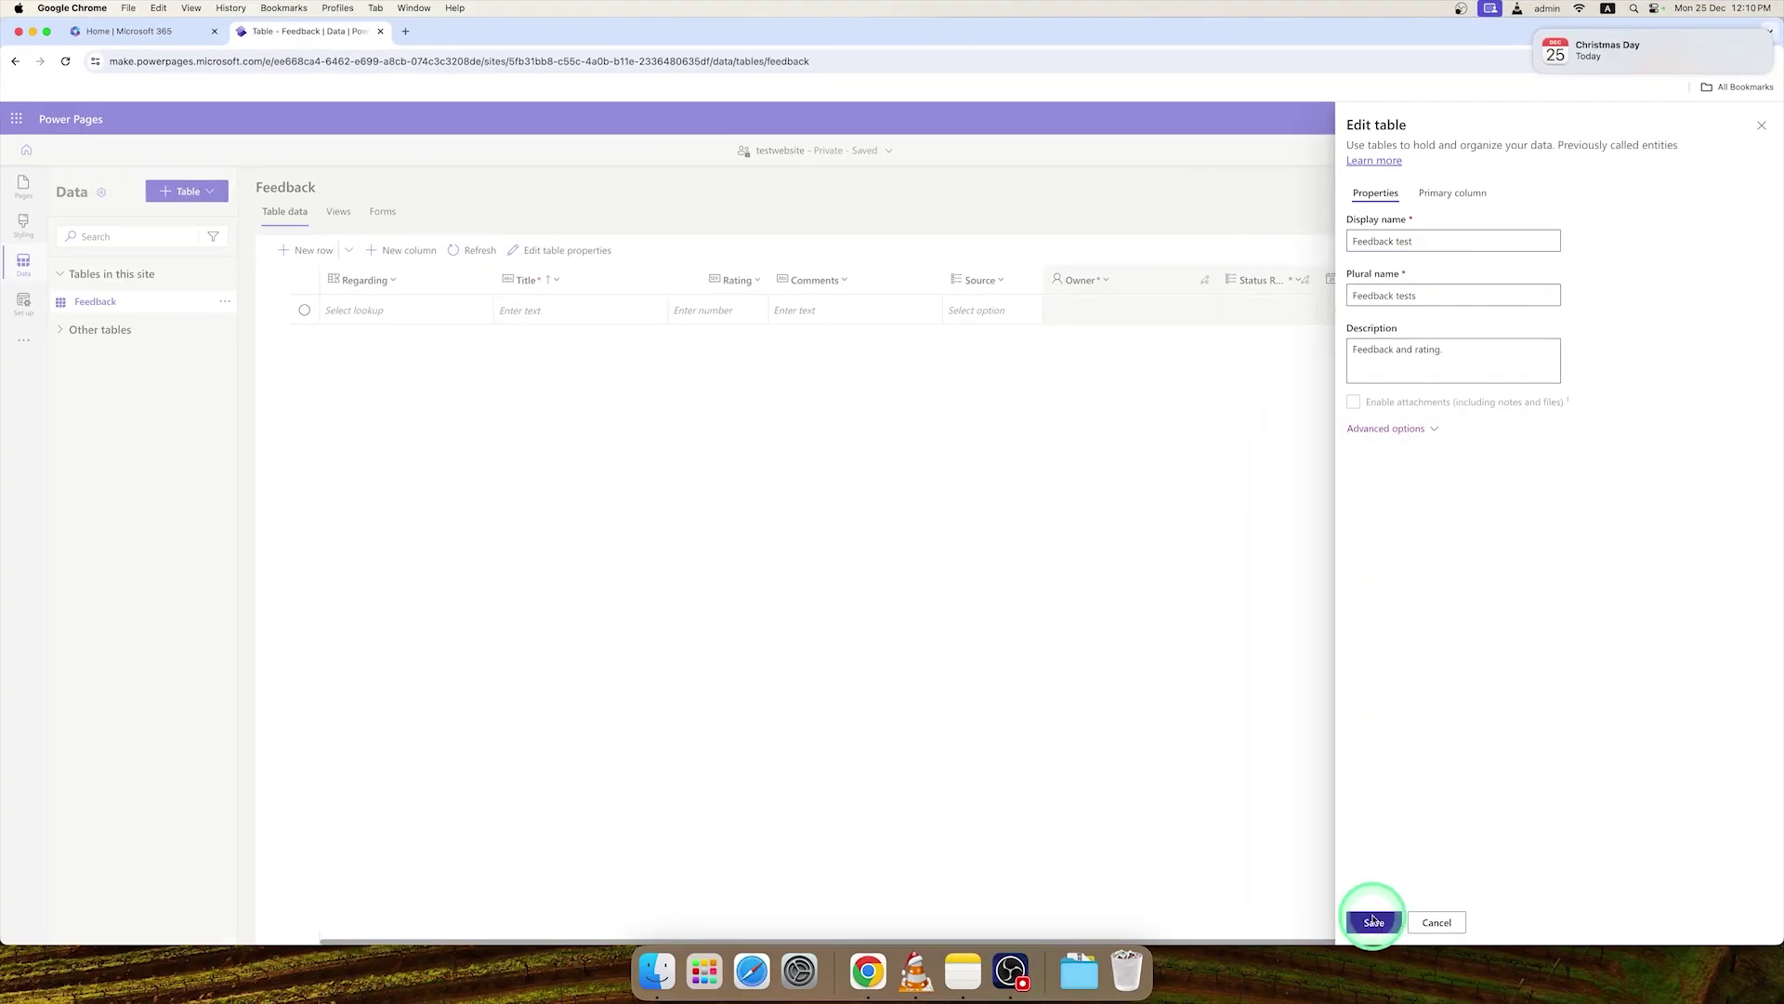
click(1374, 922)
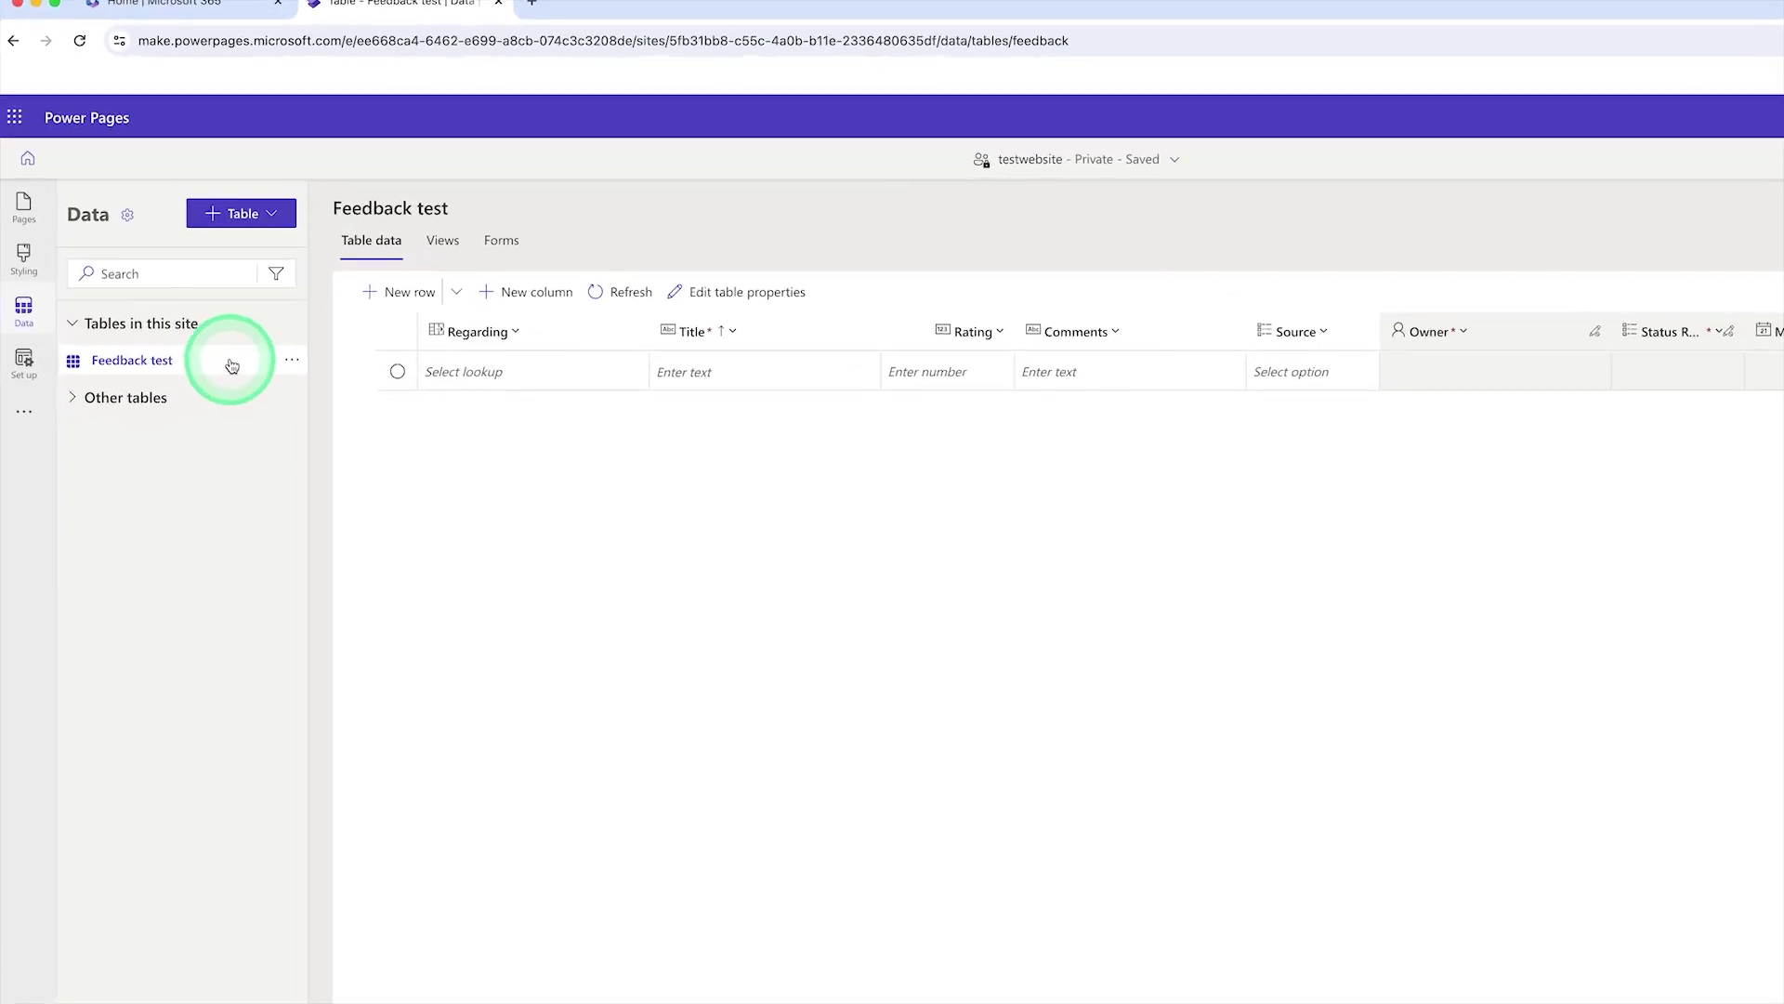
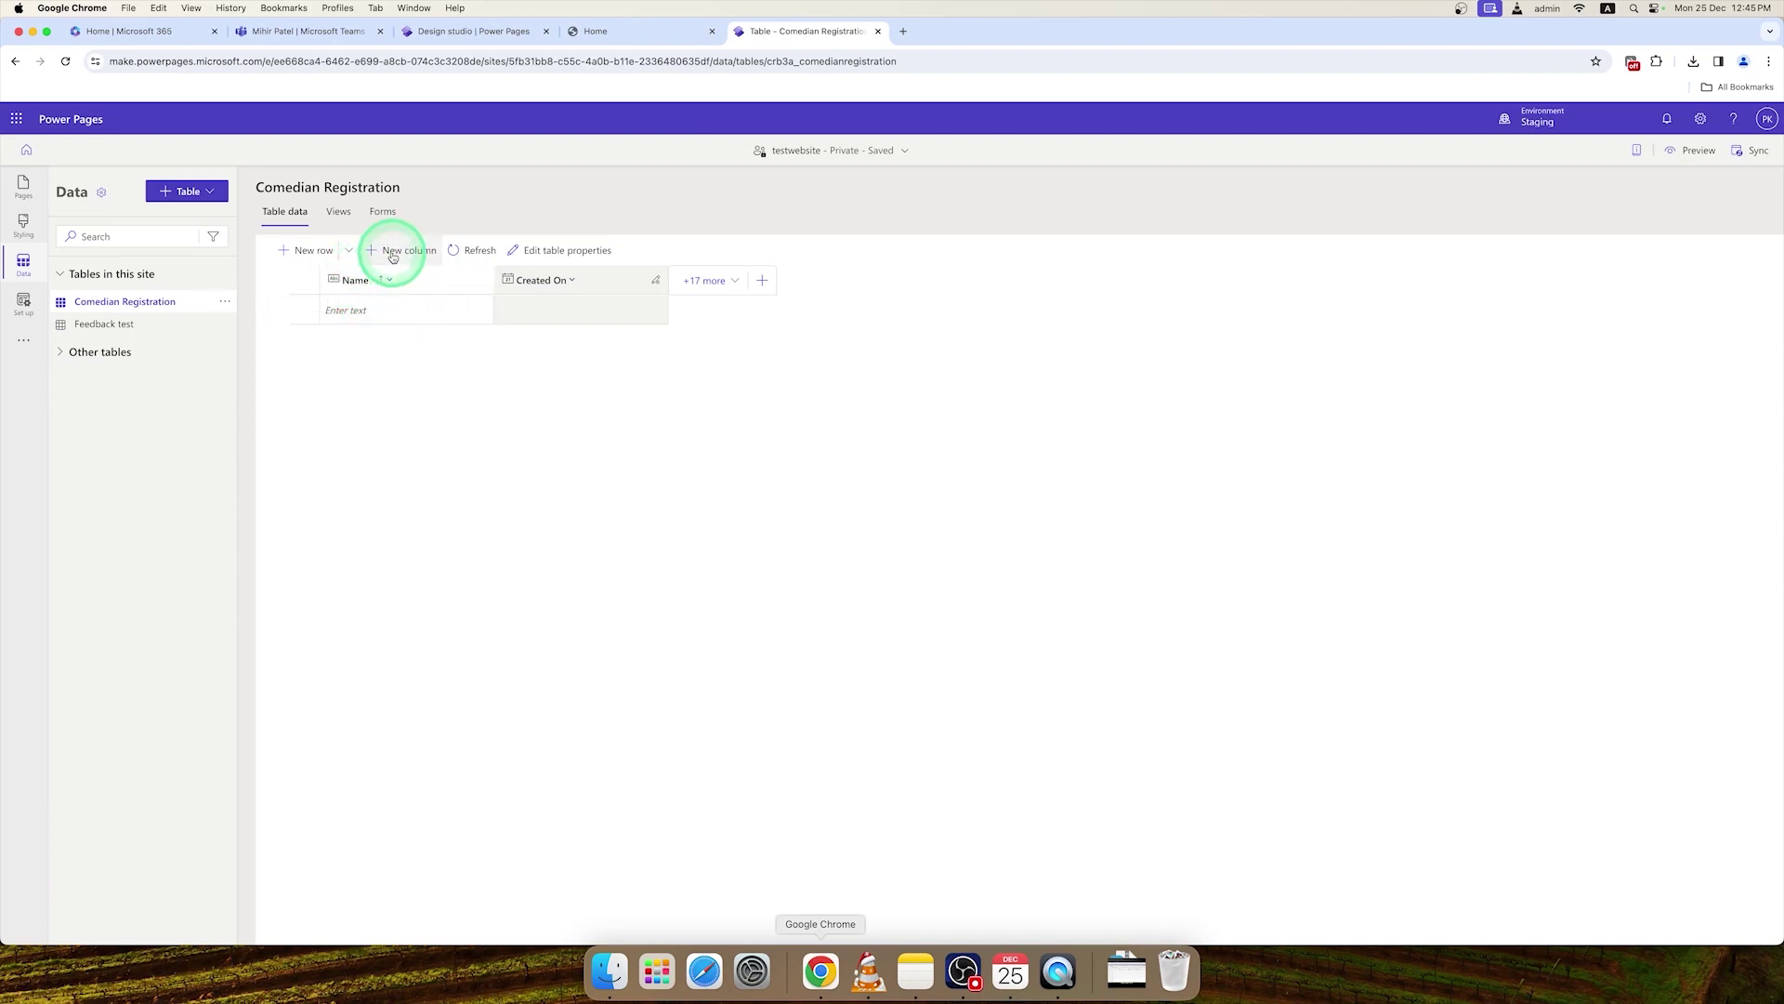
Step: Add an Email Address column to the Comedian Registration table as a single line of text in Email format
click(395, 251)
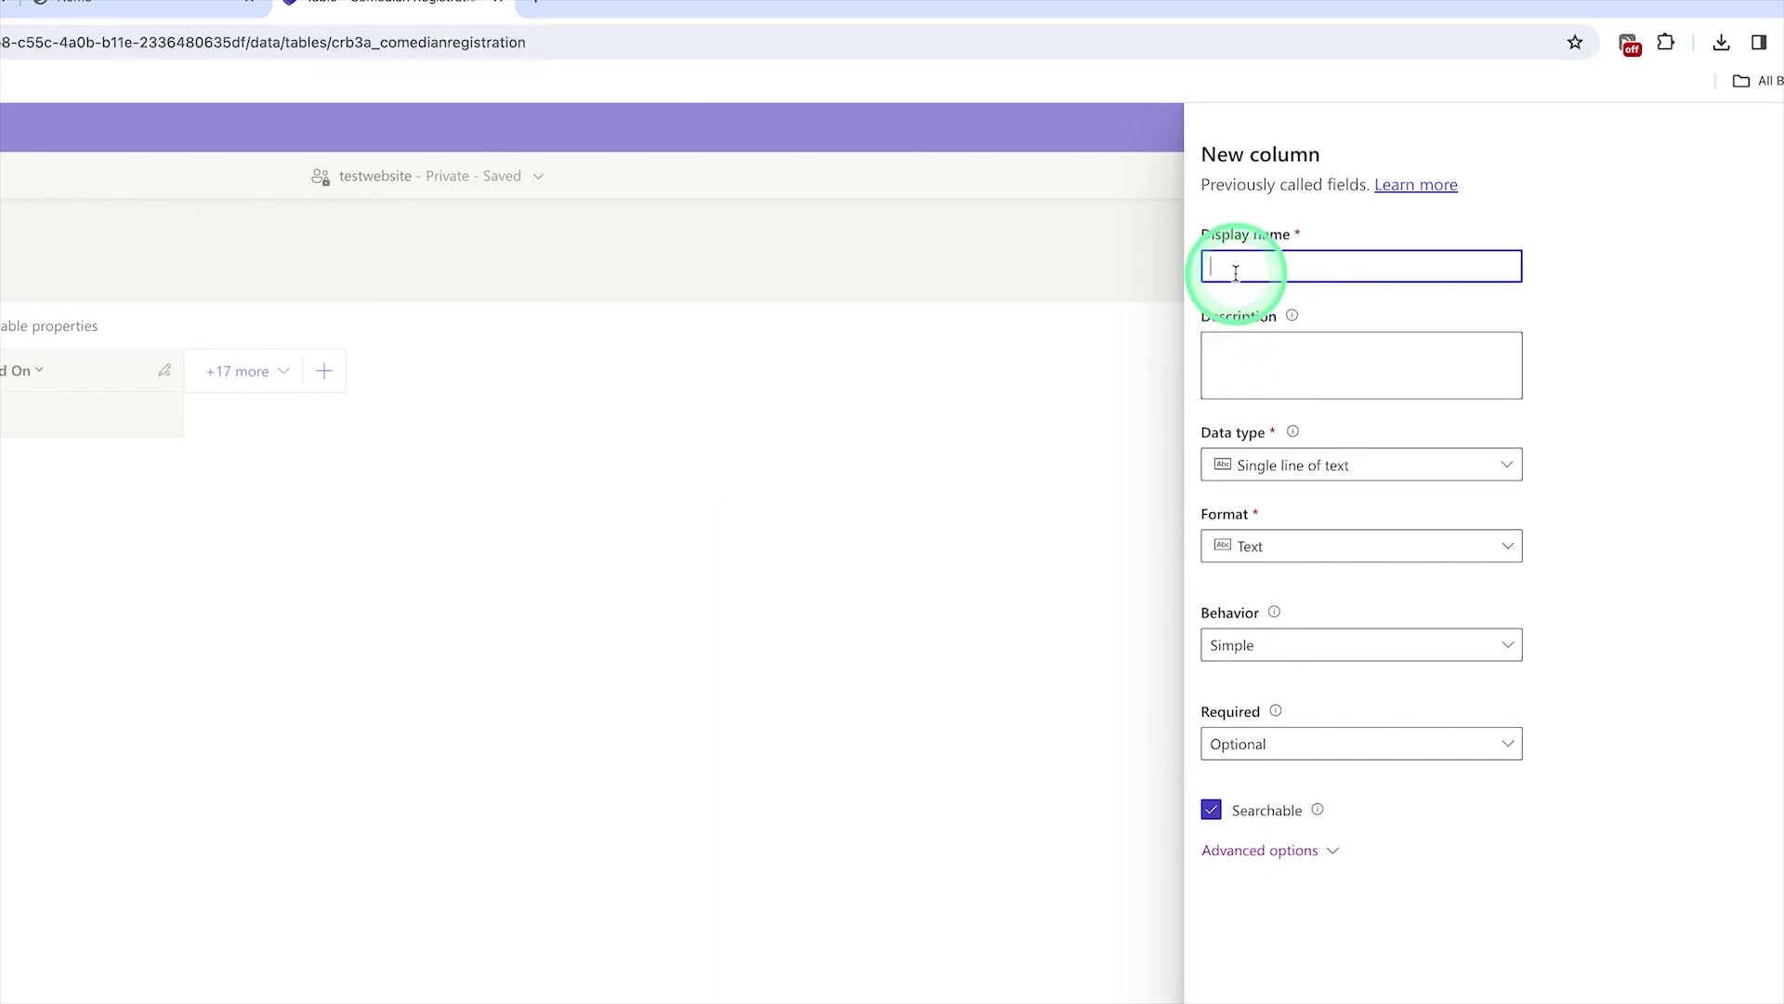
text(Email Address)
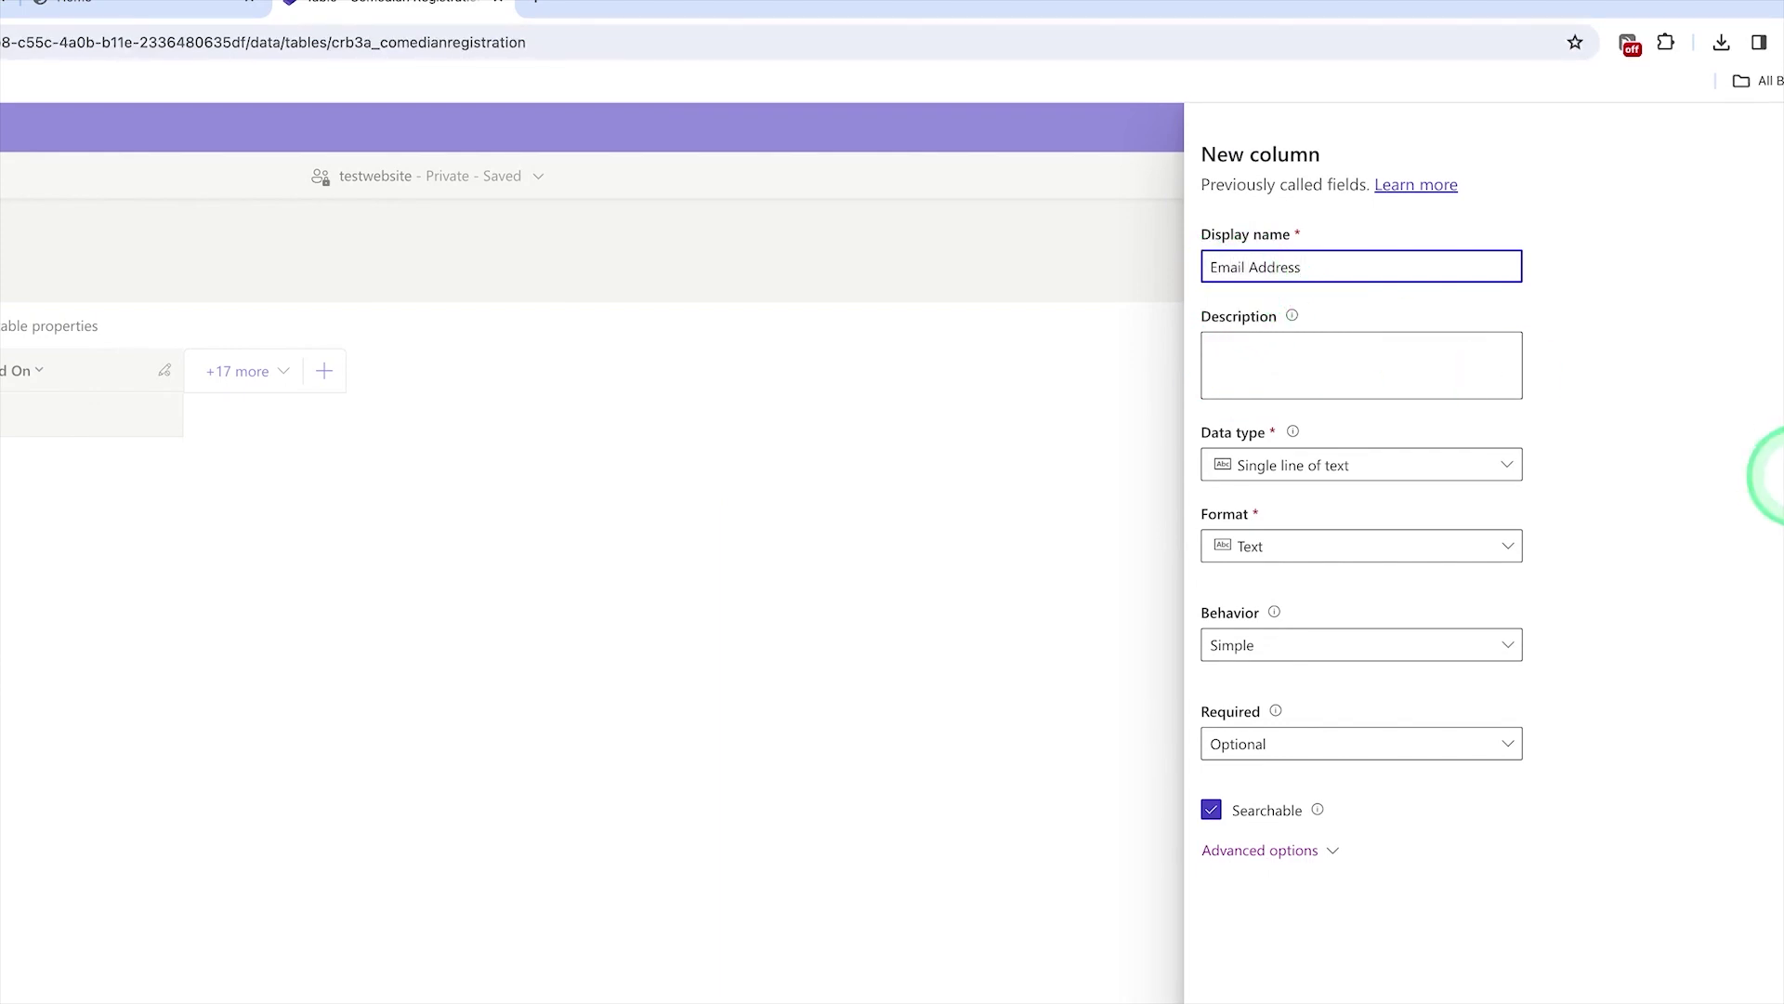
click(1510, 469)
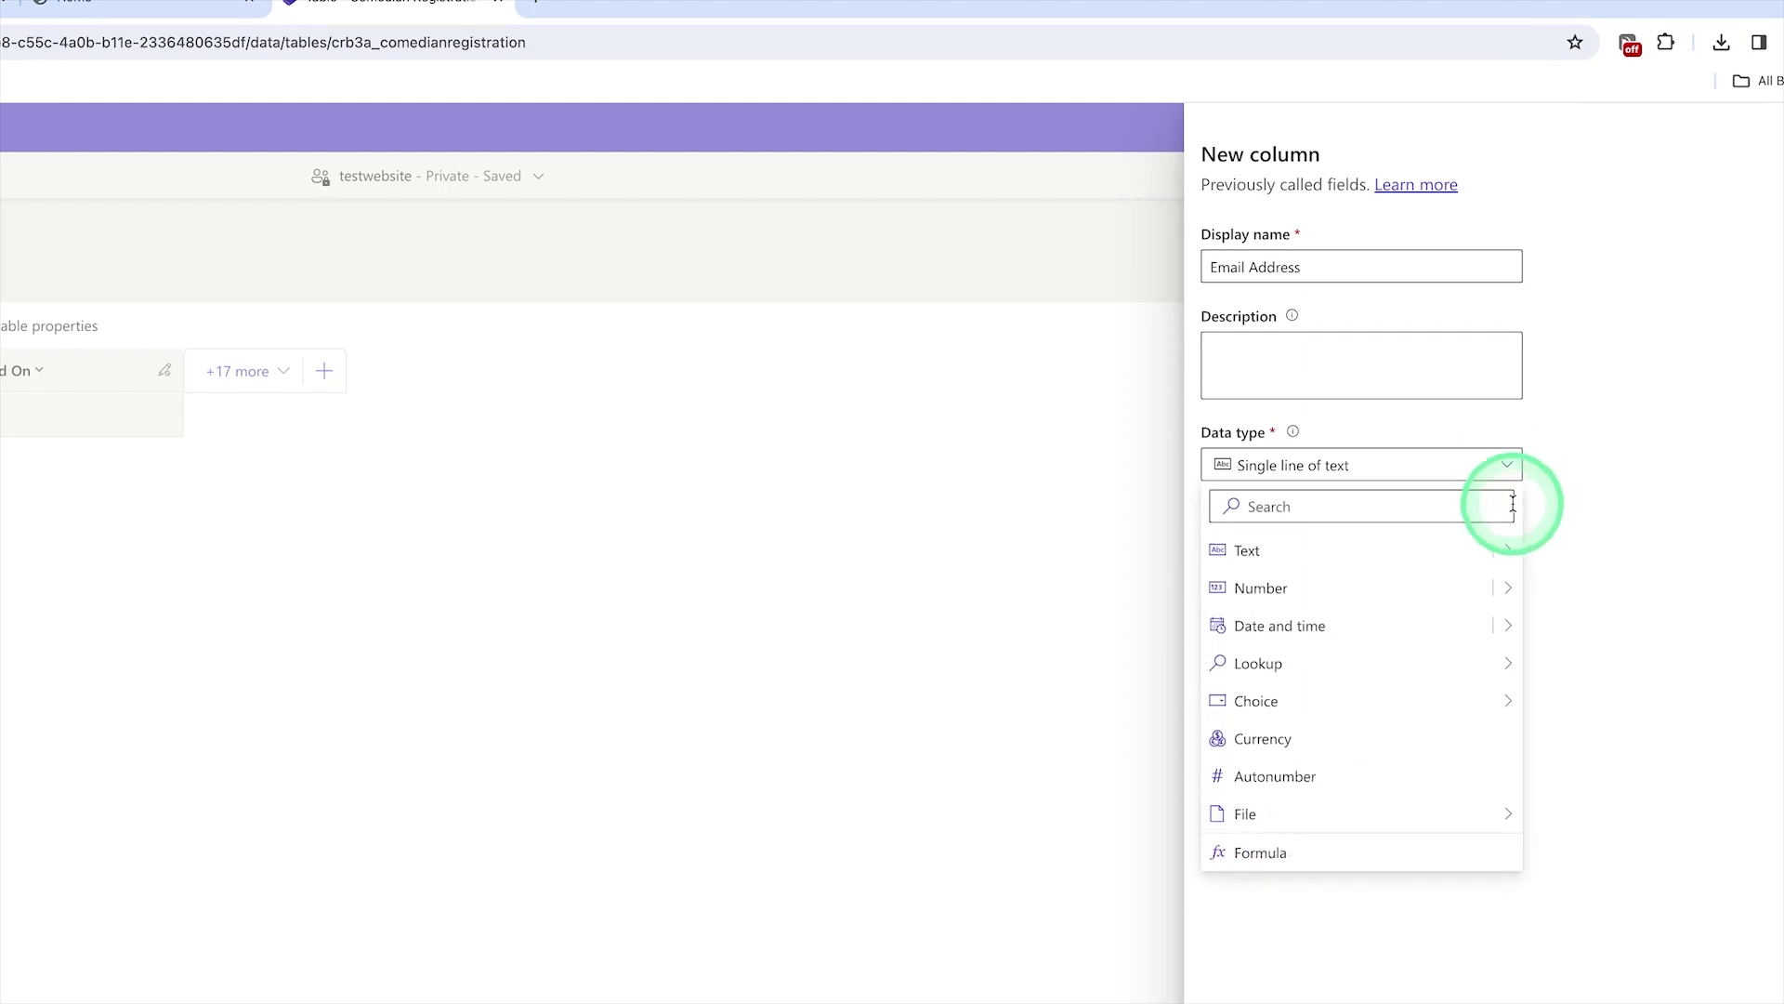
mouse_move(1506, 544)
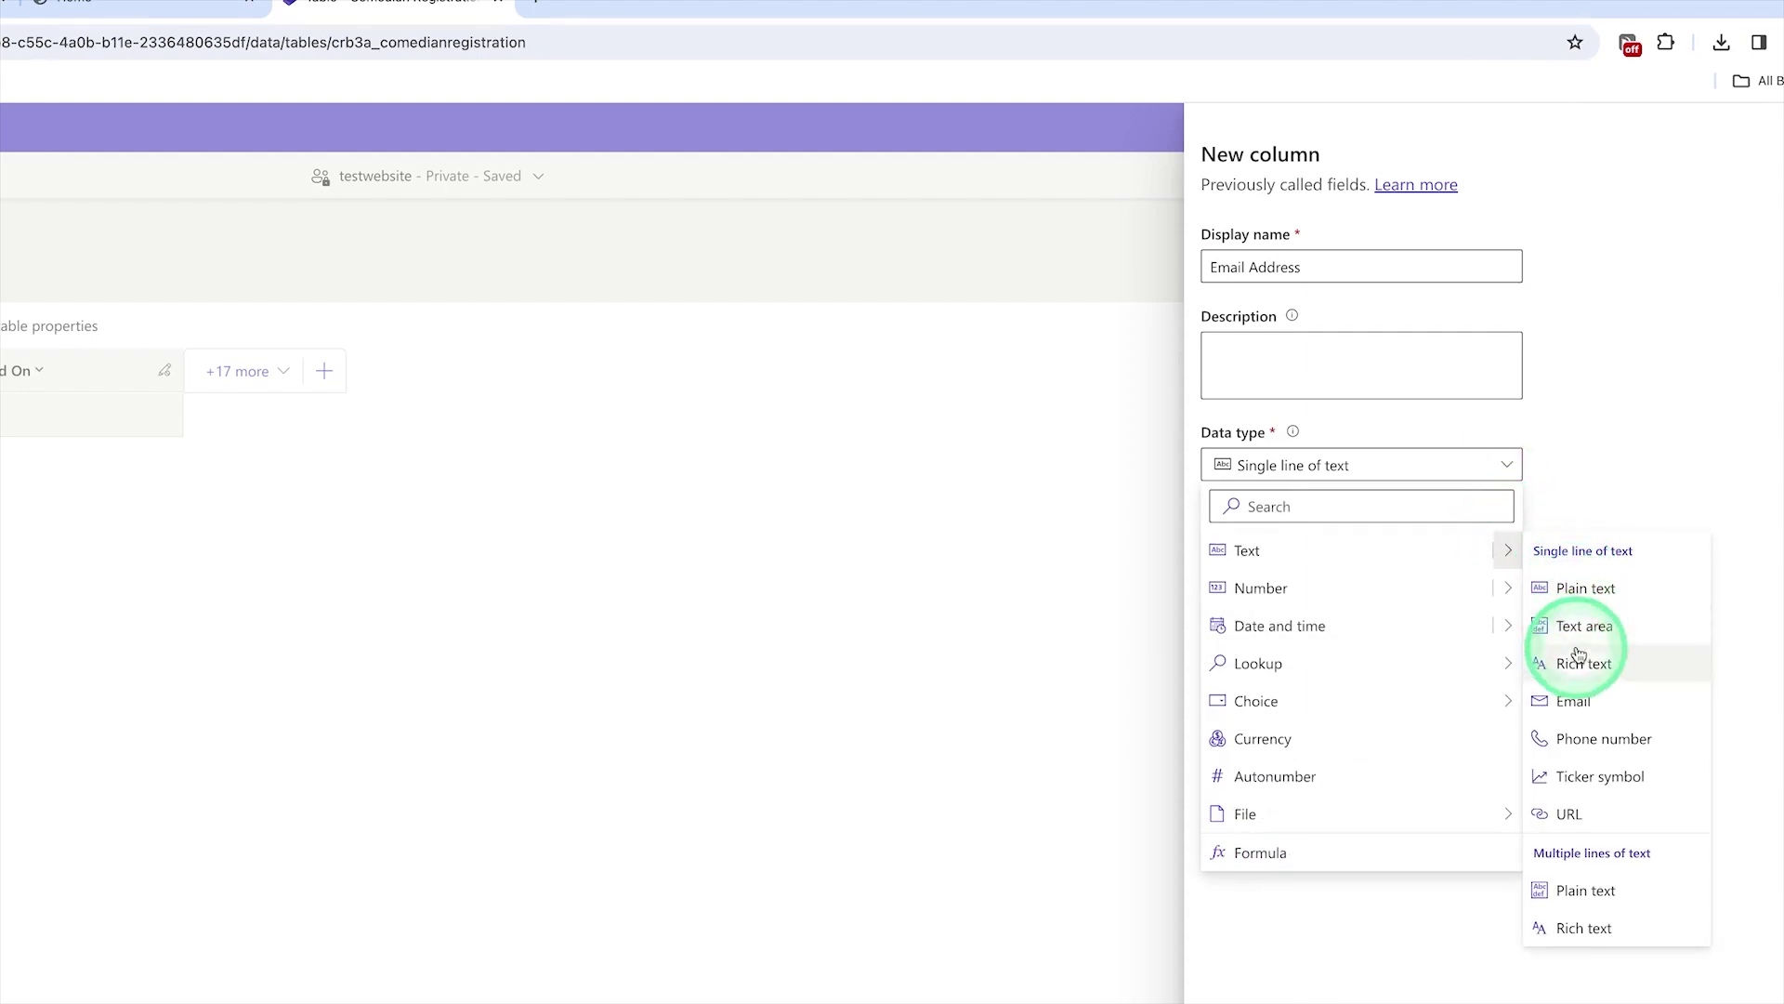
click(1570, 699)
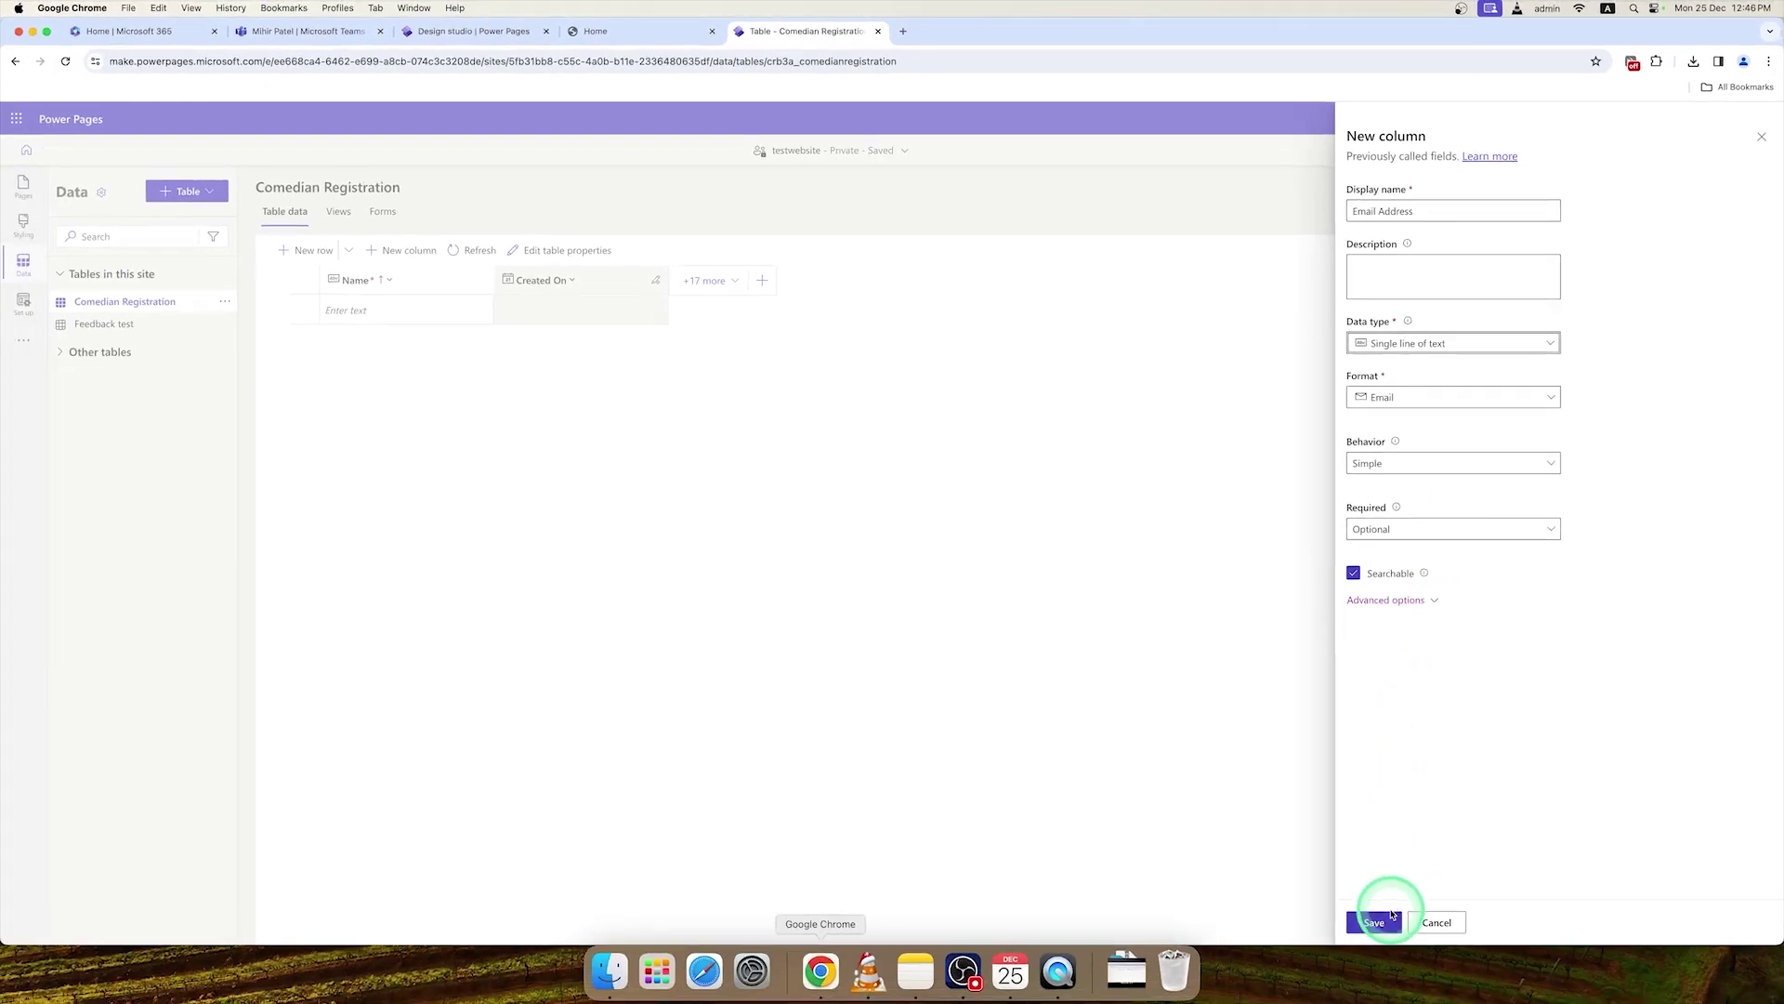
click(1376, 922)
click(759, 414)
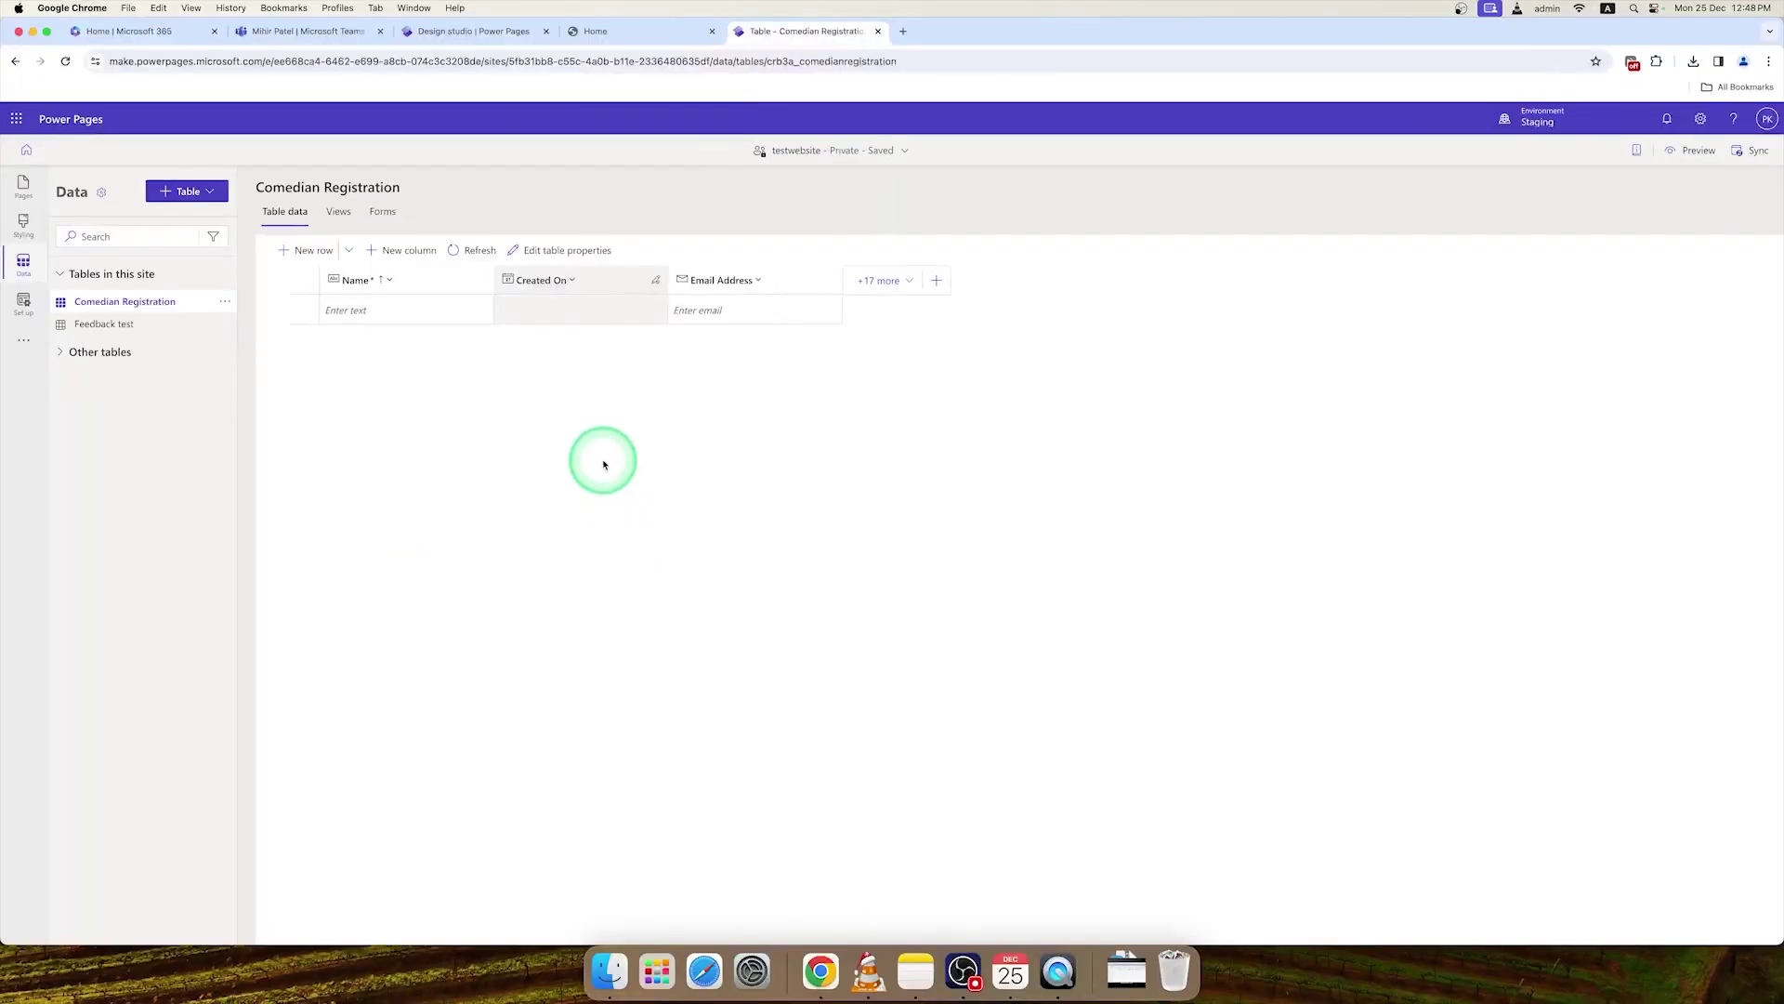
Step: Add a Phone Number column to the Comedian Registration table as a single line of text in Phone number format
click(394, 258)
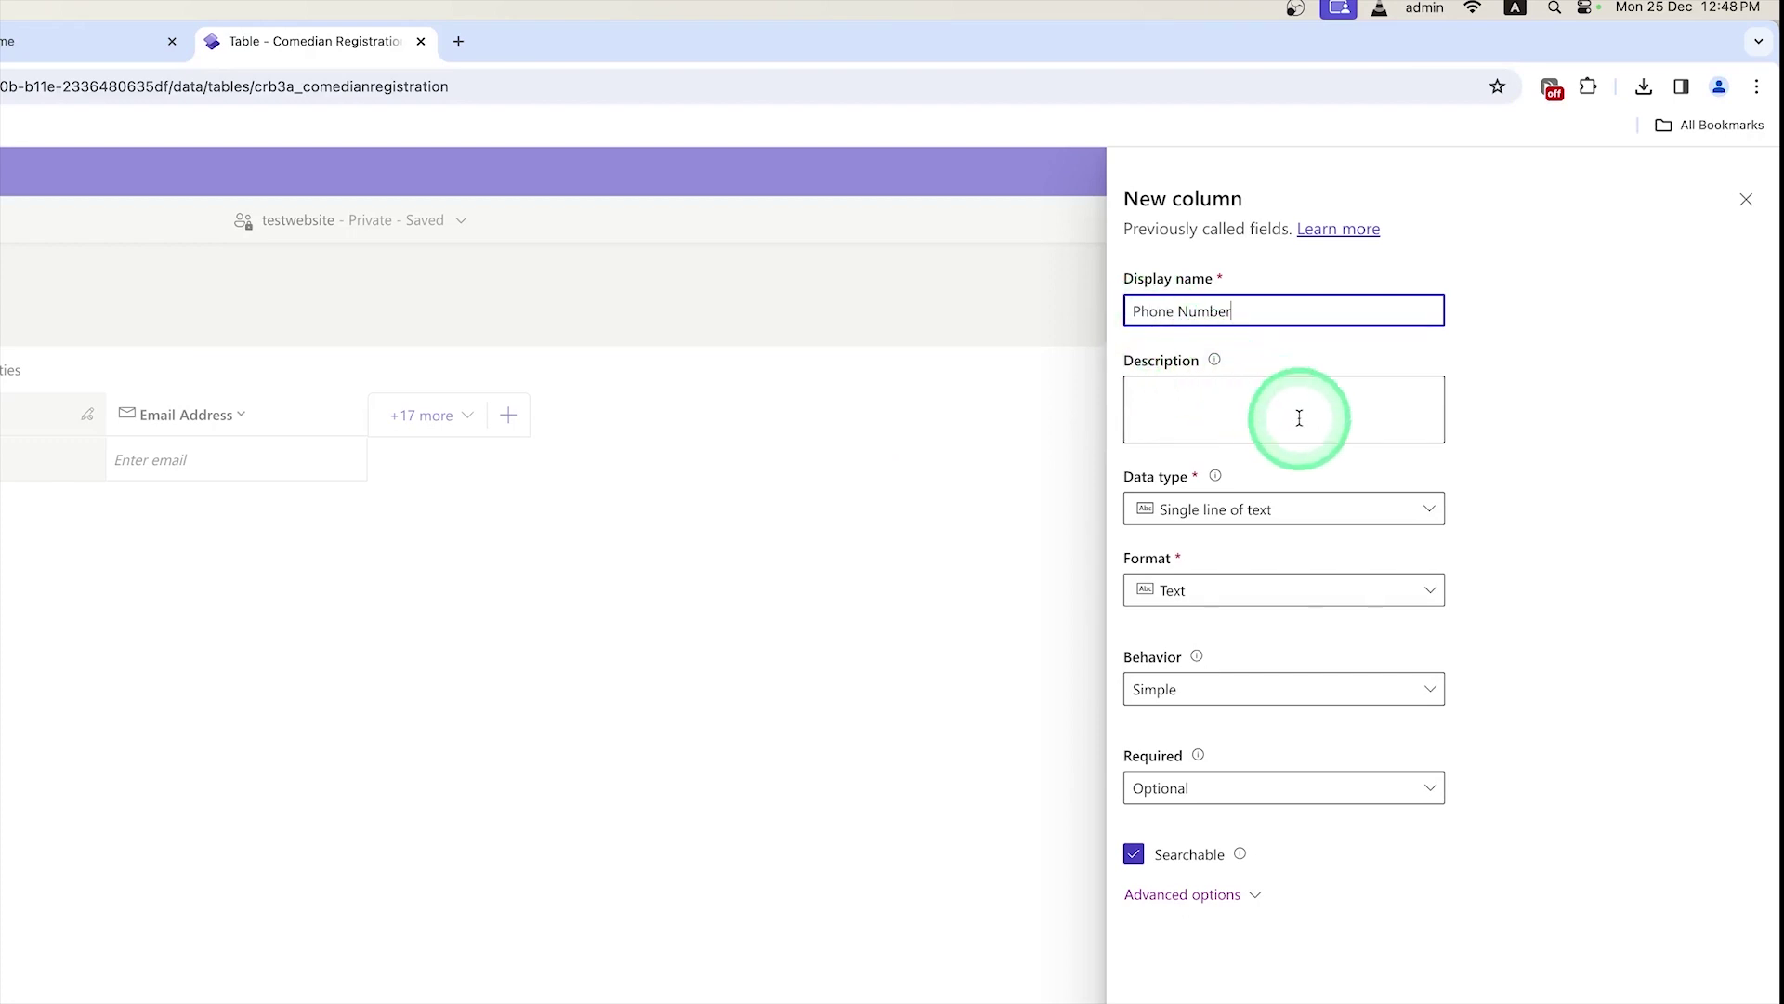
click(1424, 509)
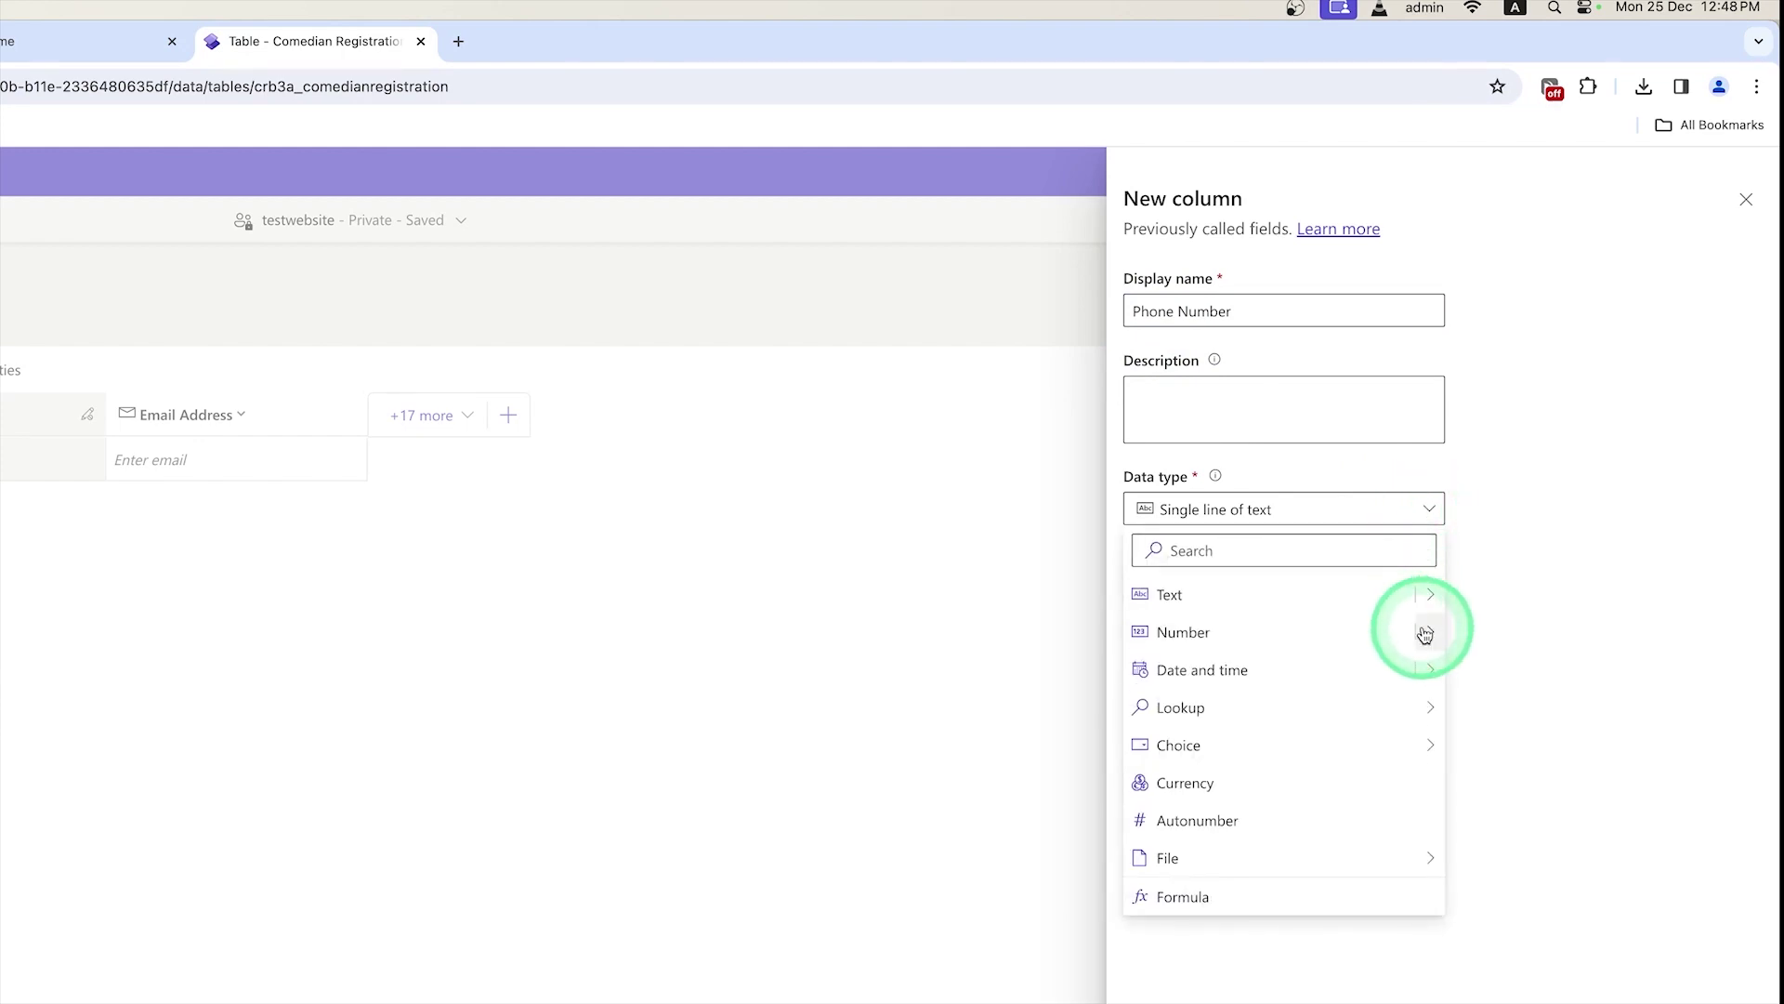
click(1426, 591)
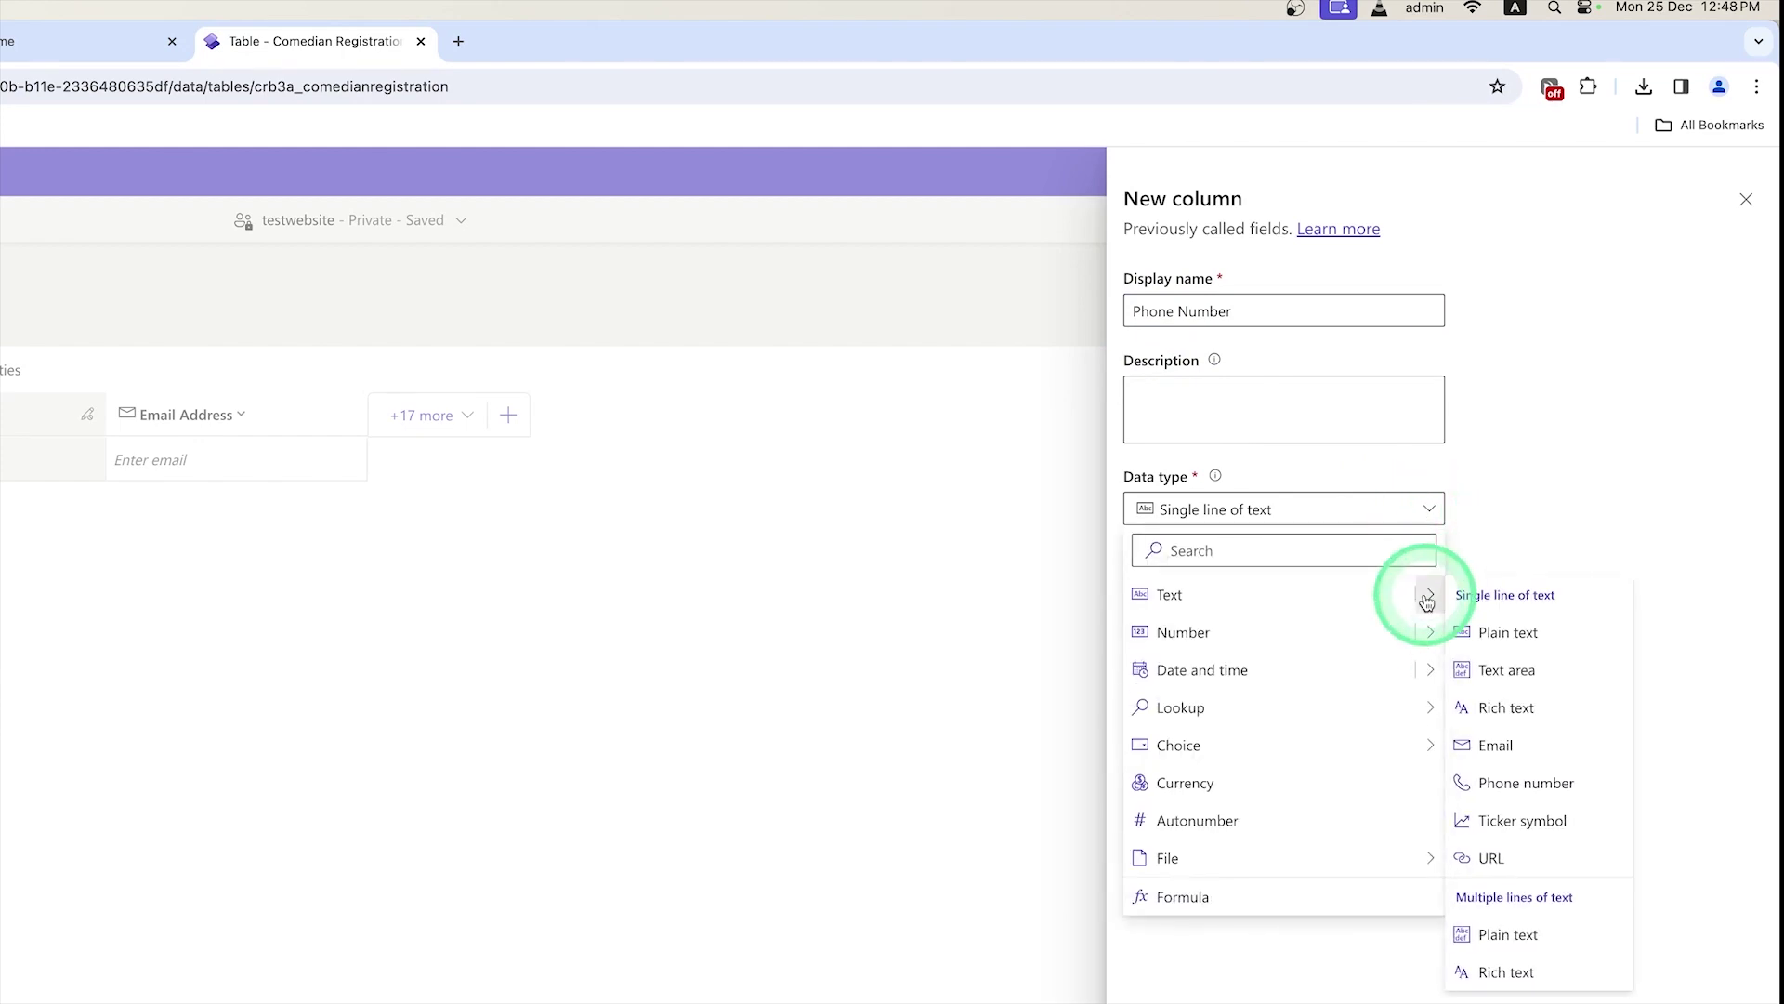
click(1510, 782)
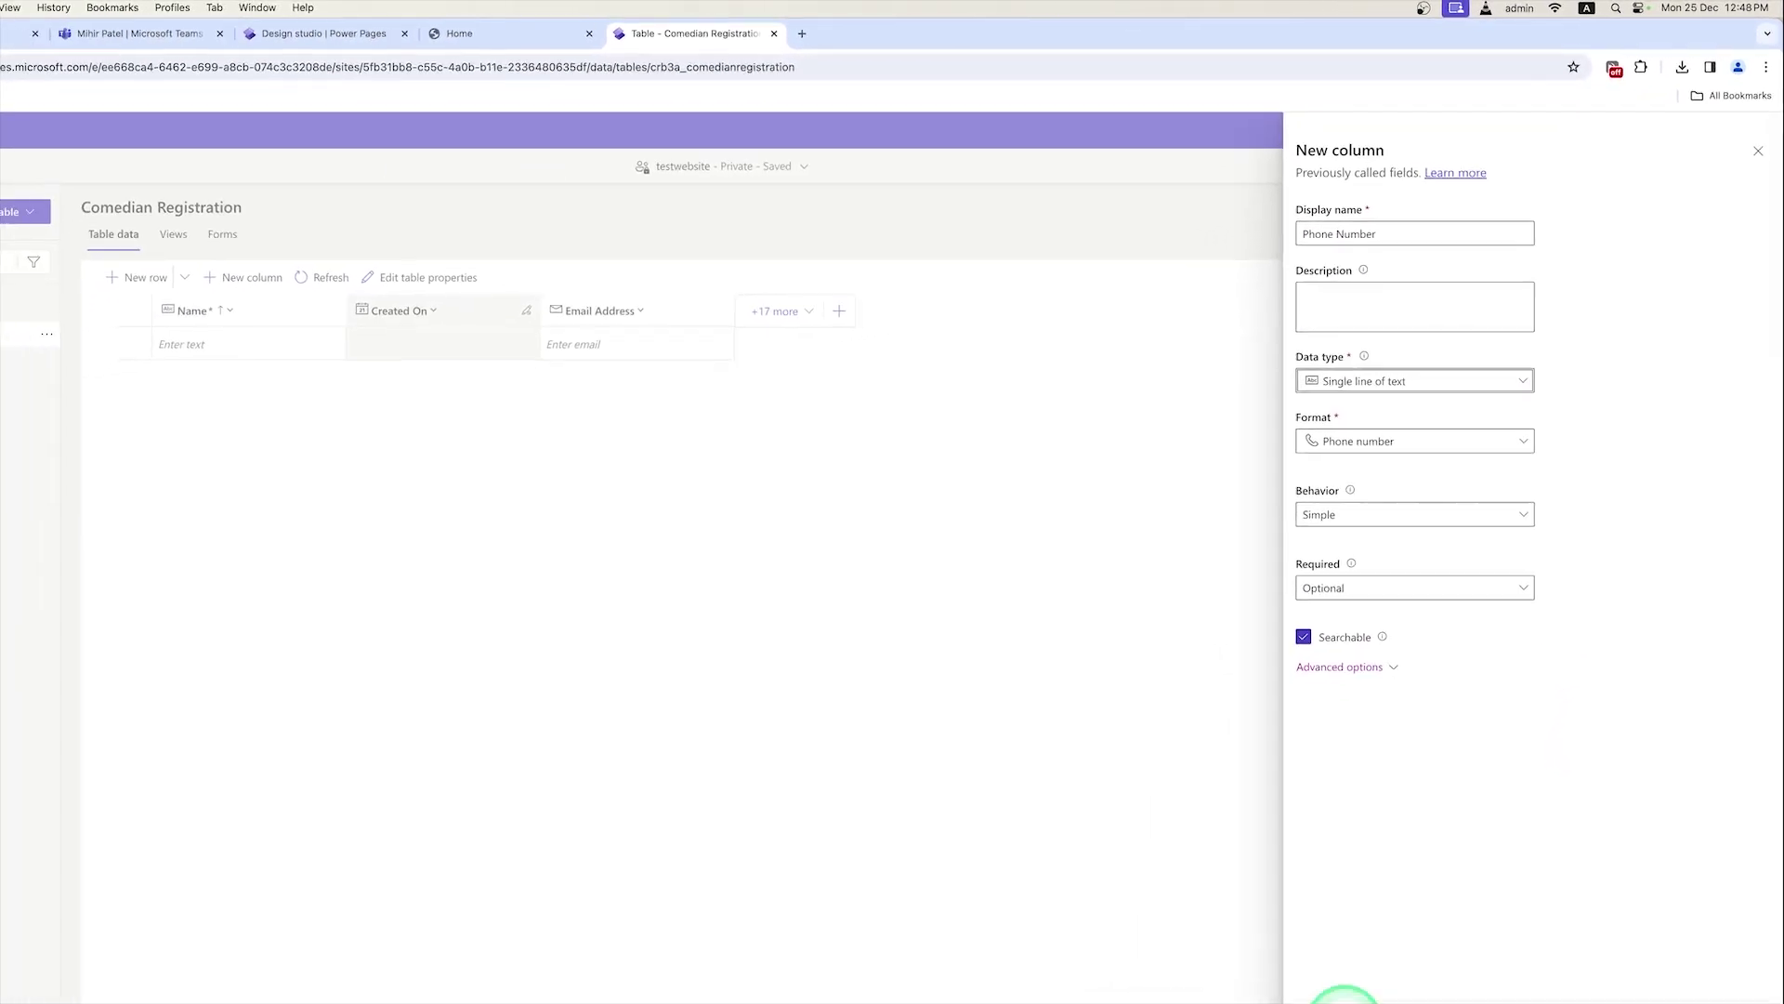
click(1375, 922)
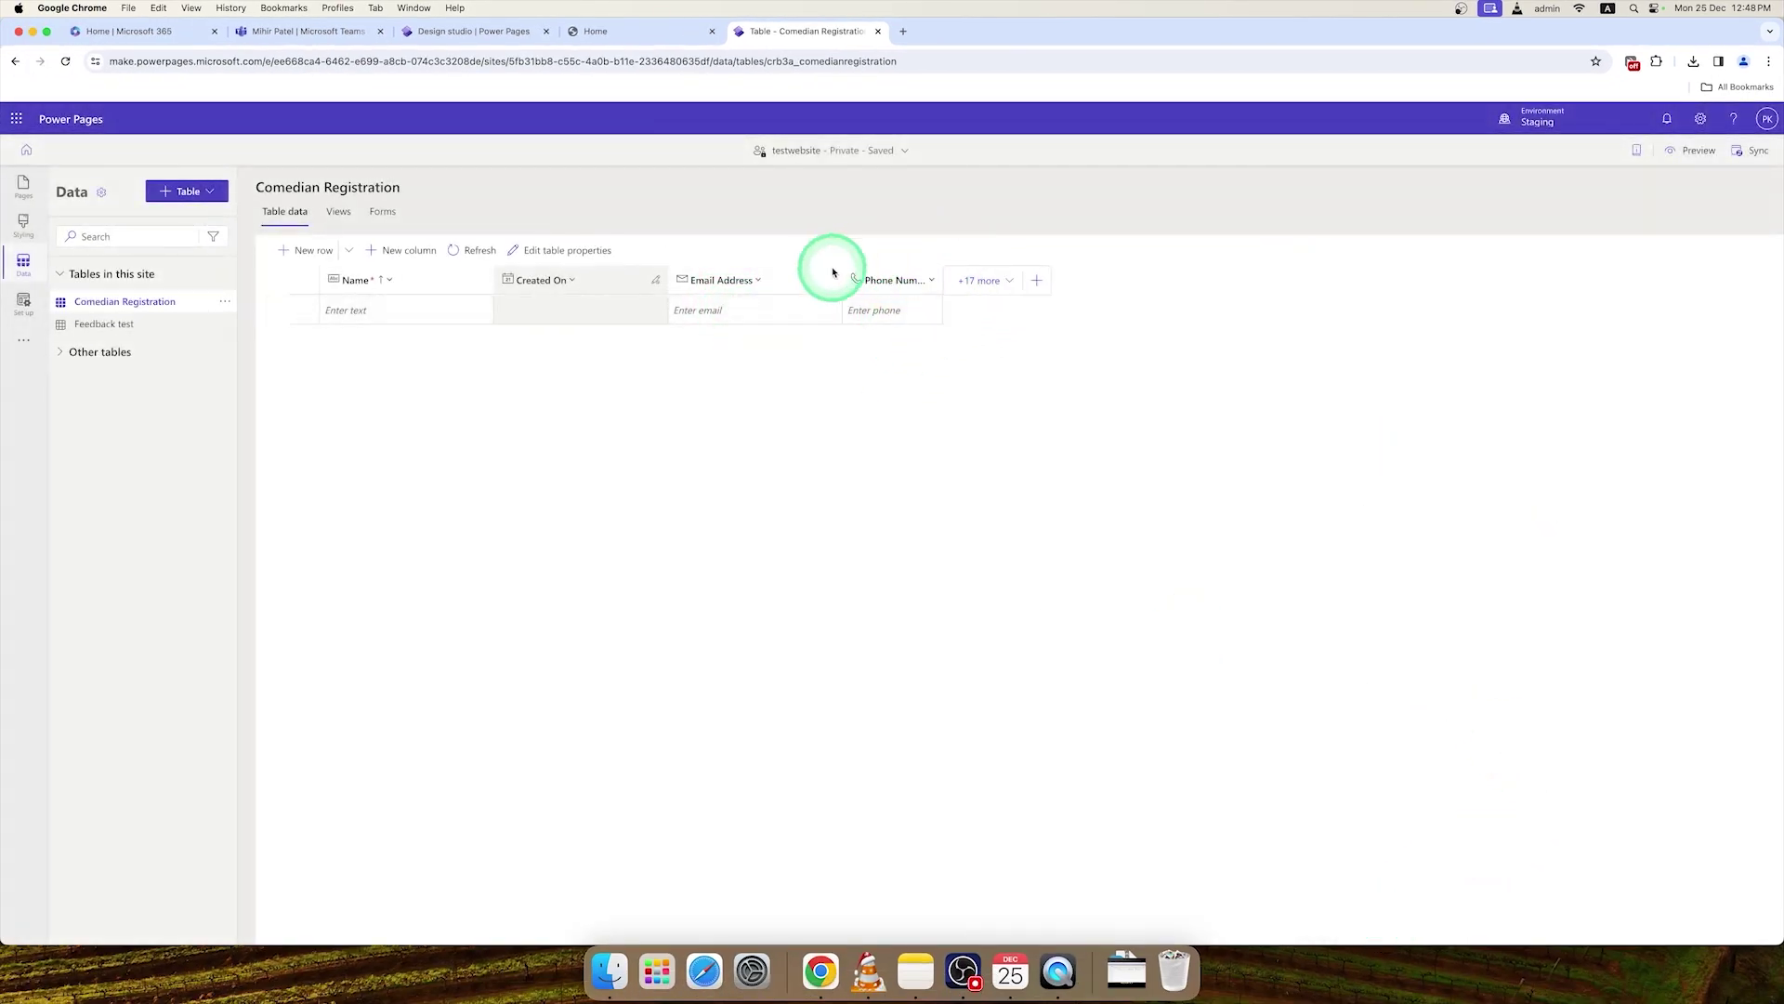
Step: Start a new column named "Preferred Seating" with the Choice data type and no sync with a global choice
click(382, 251)
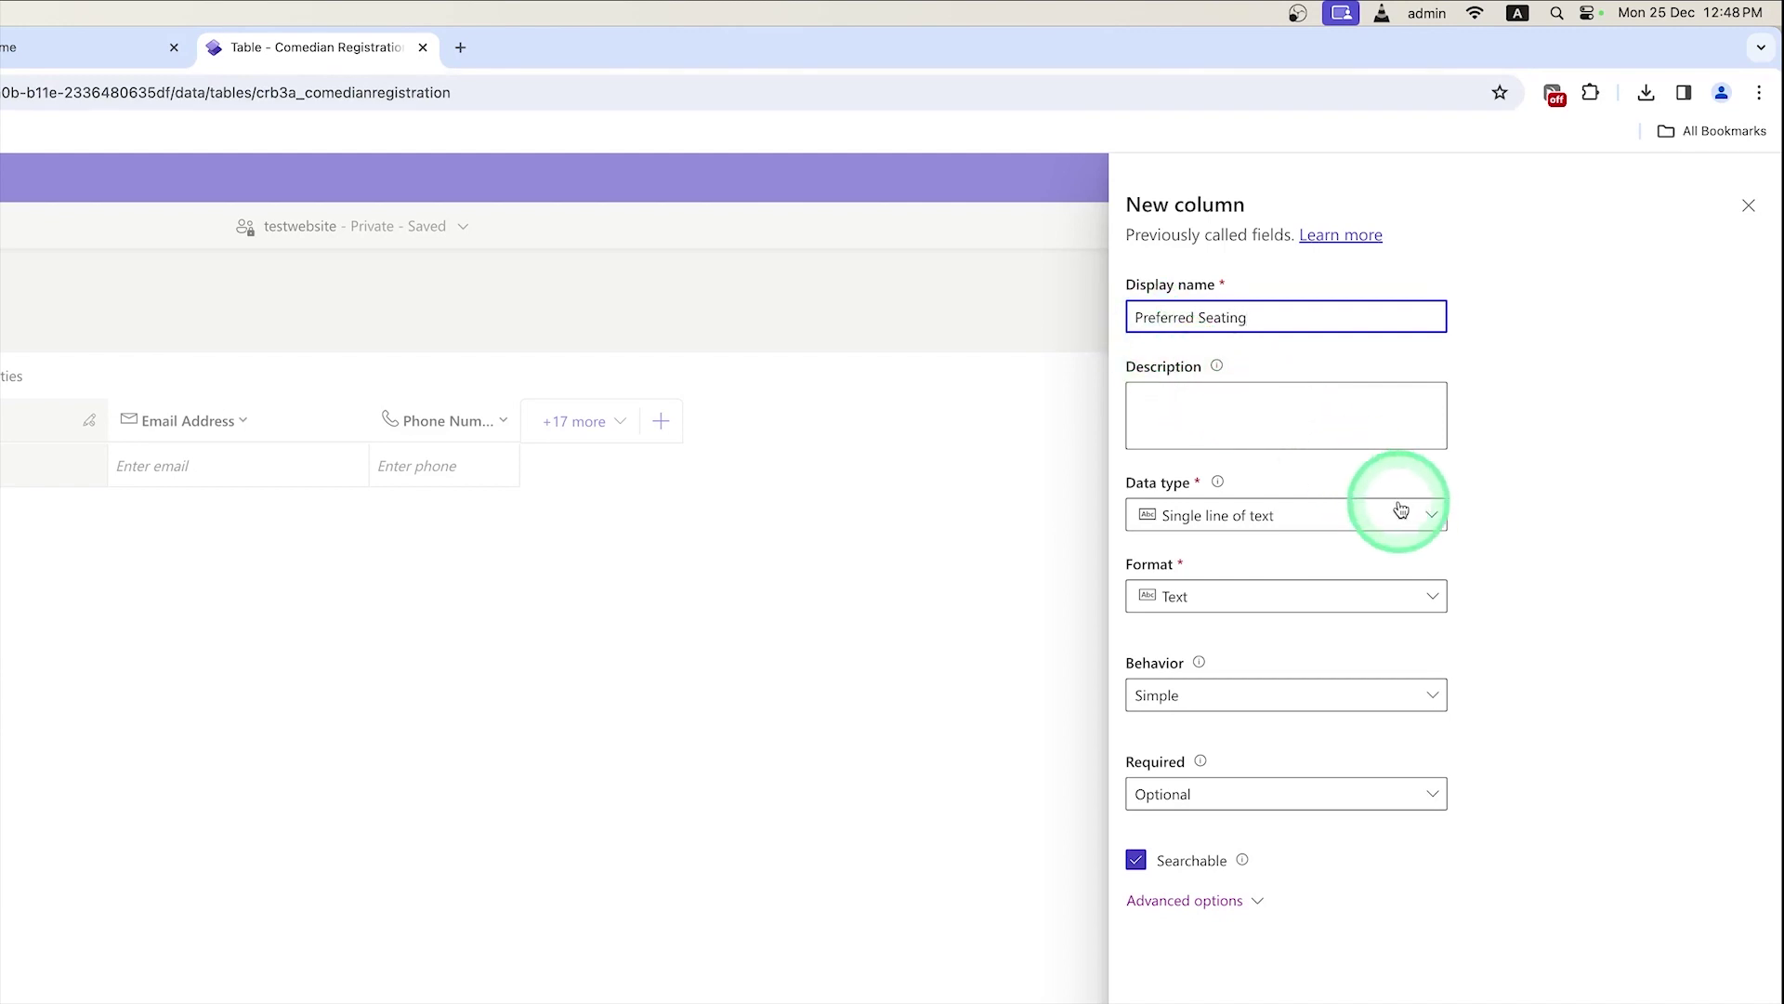
click(1426, 514)
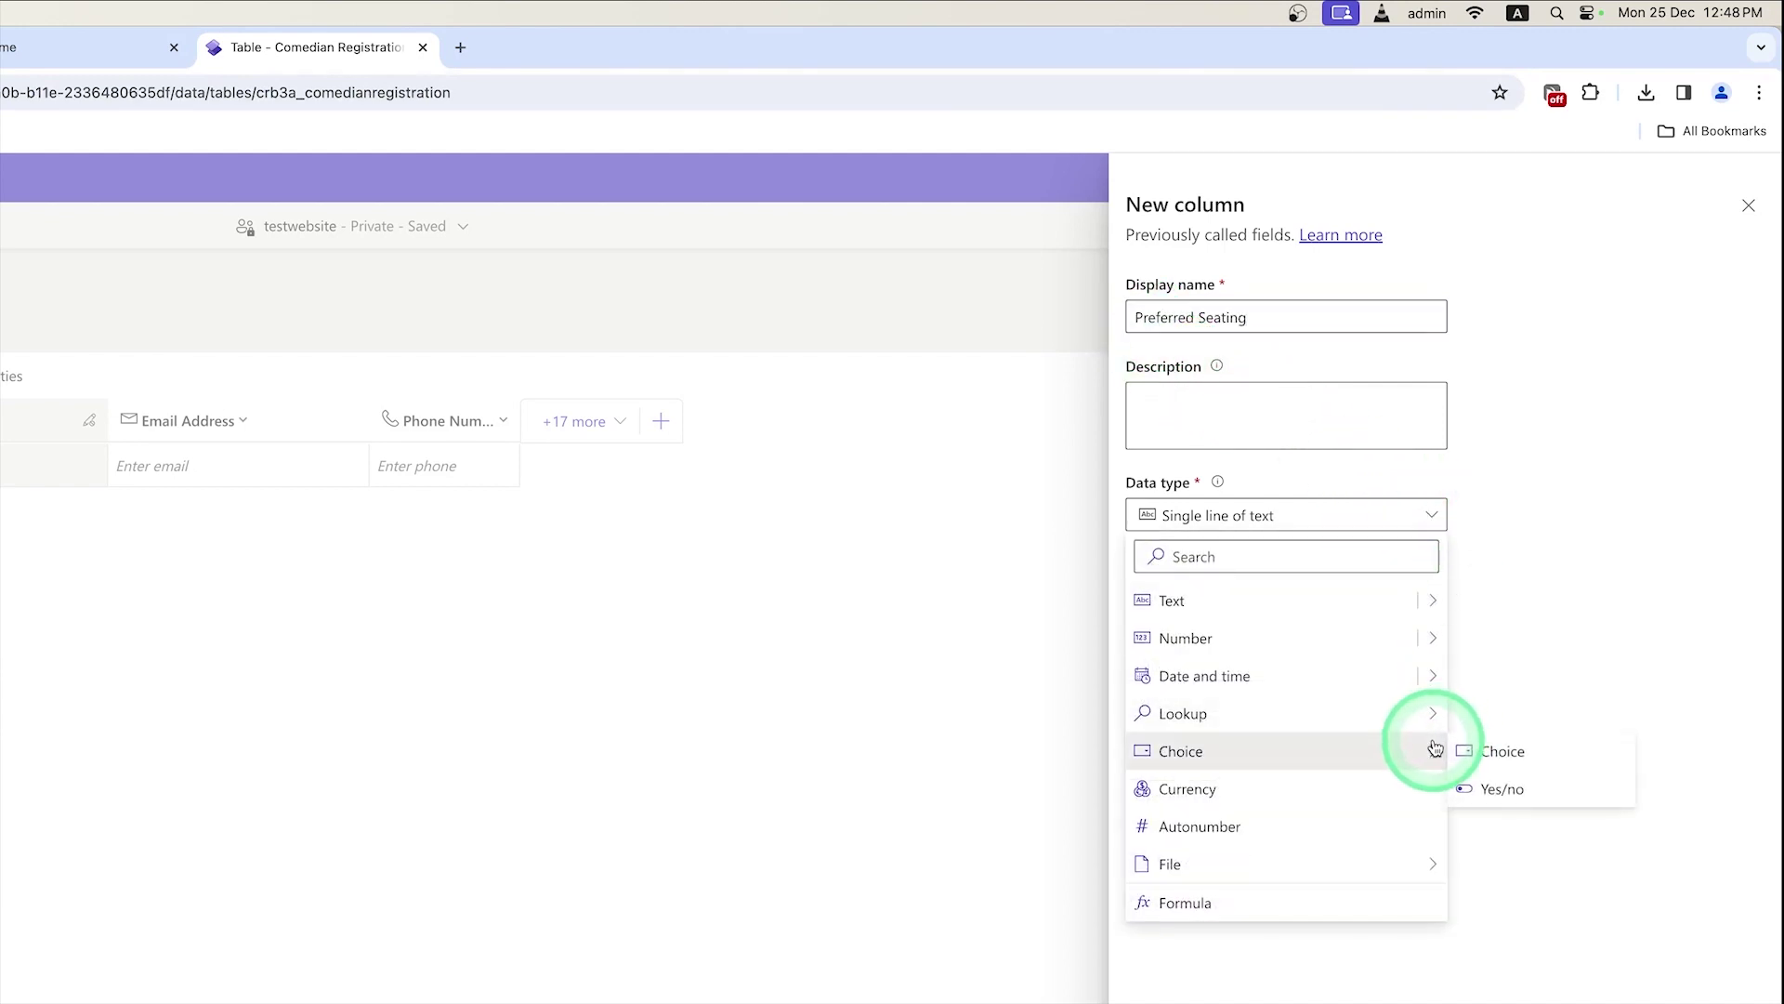
click(1491, 751)
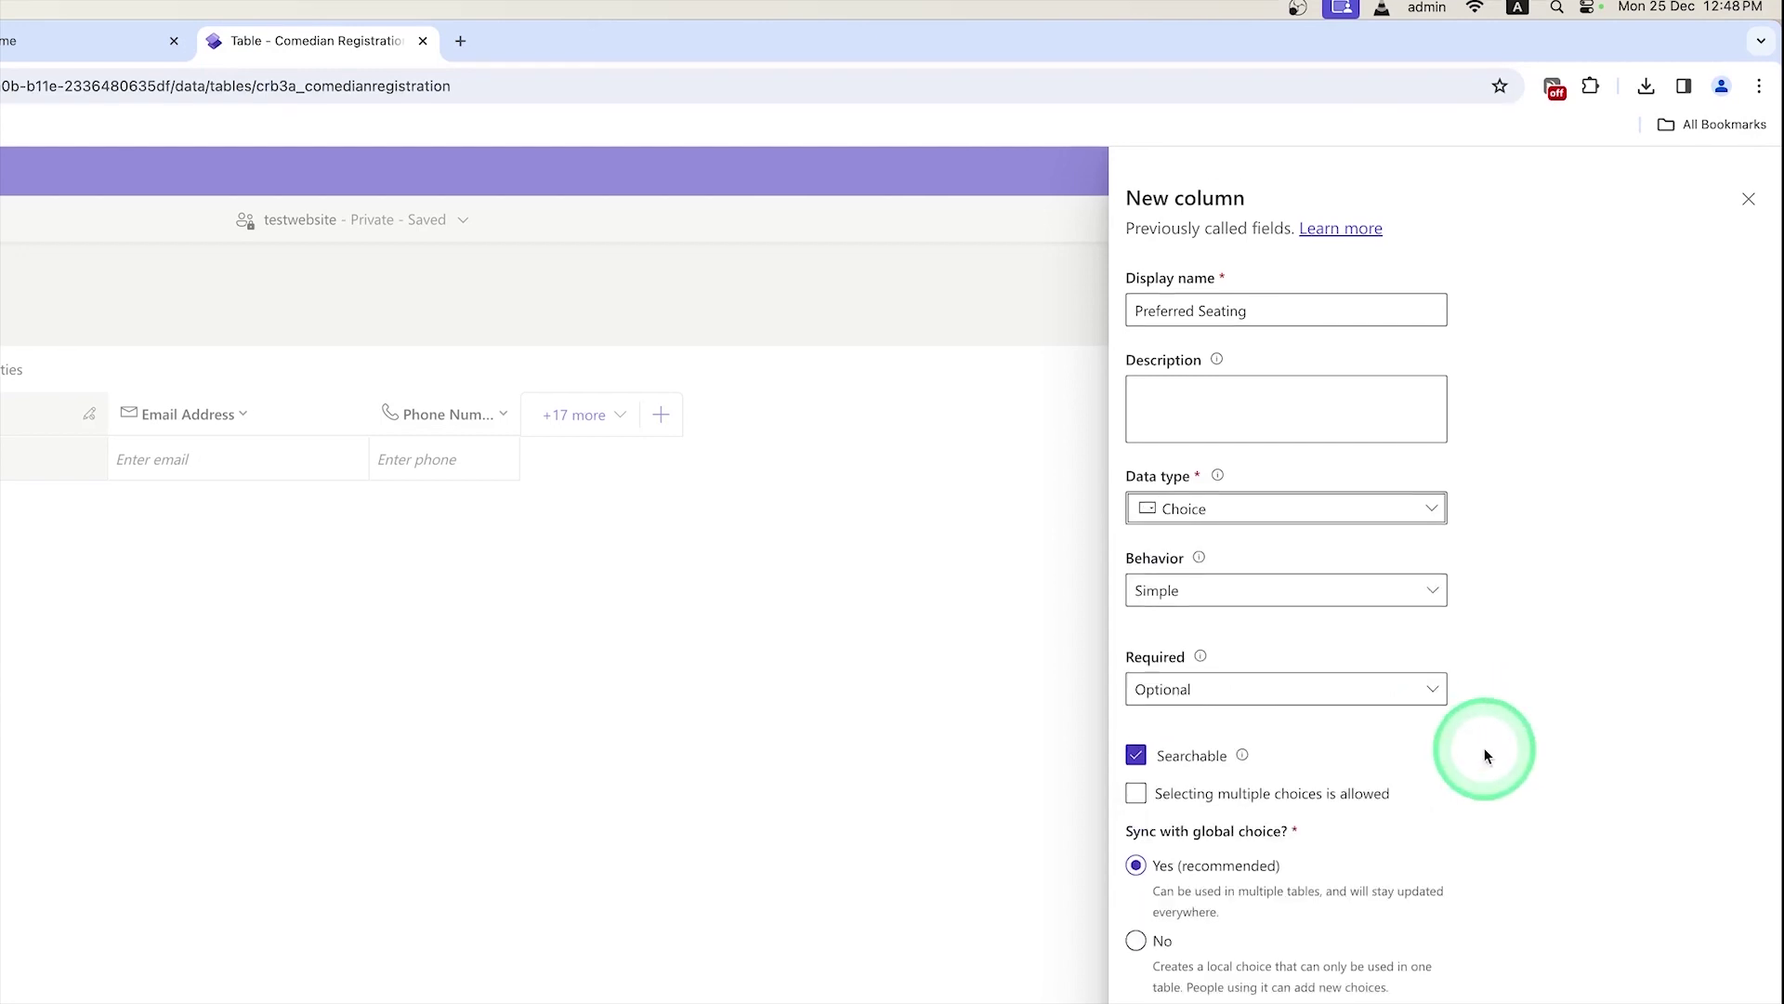
click(1136, 646)
Step: Define the seating choices "Front row", "Middle Section" and "Back row", and save the Preferred Seating column
click(1208, 692)
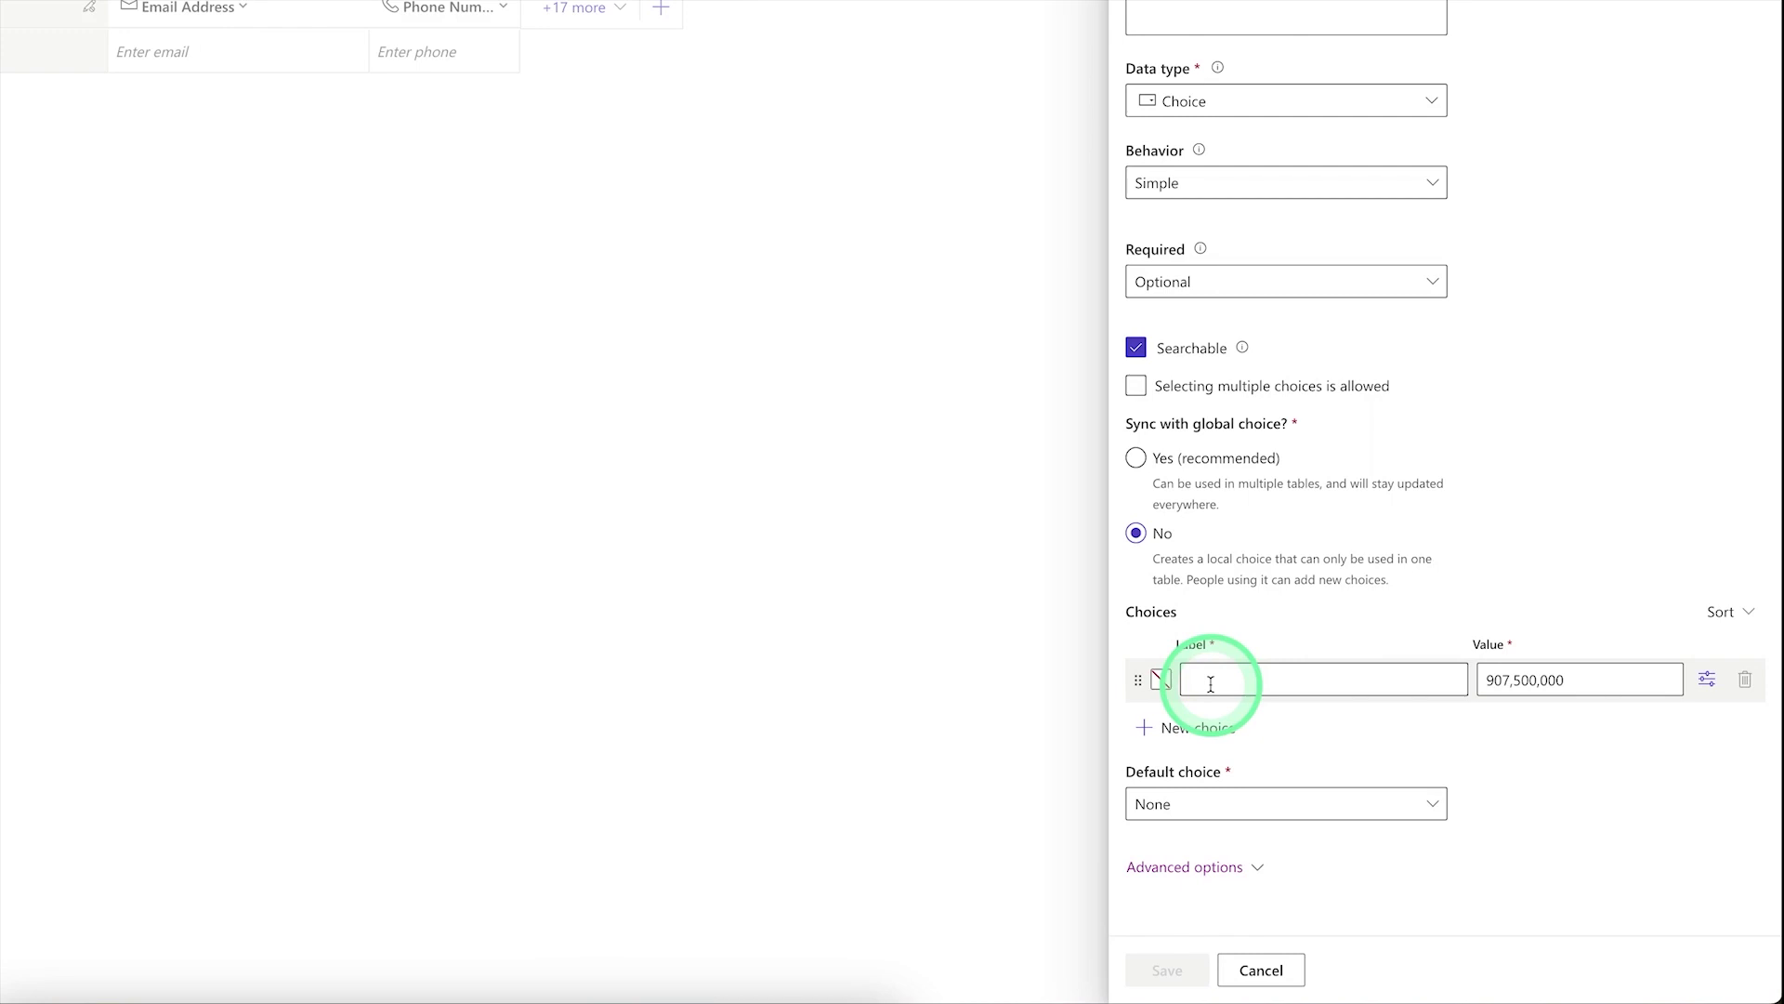
click(1211, 684)
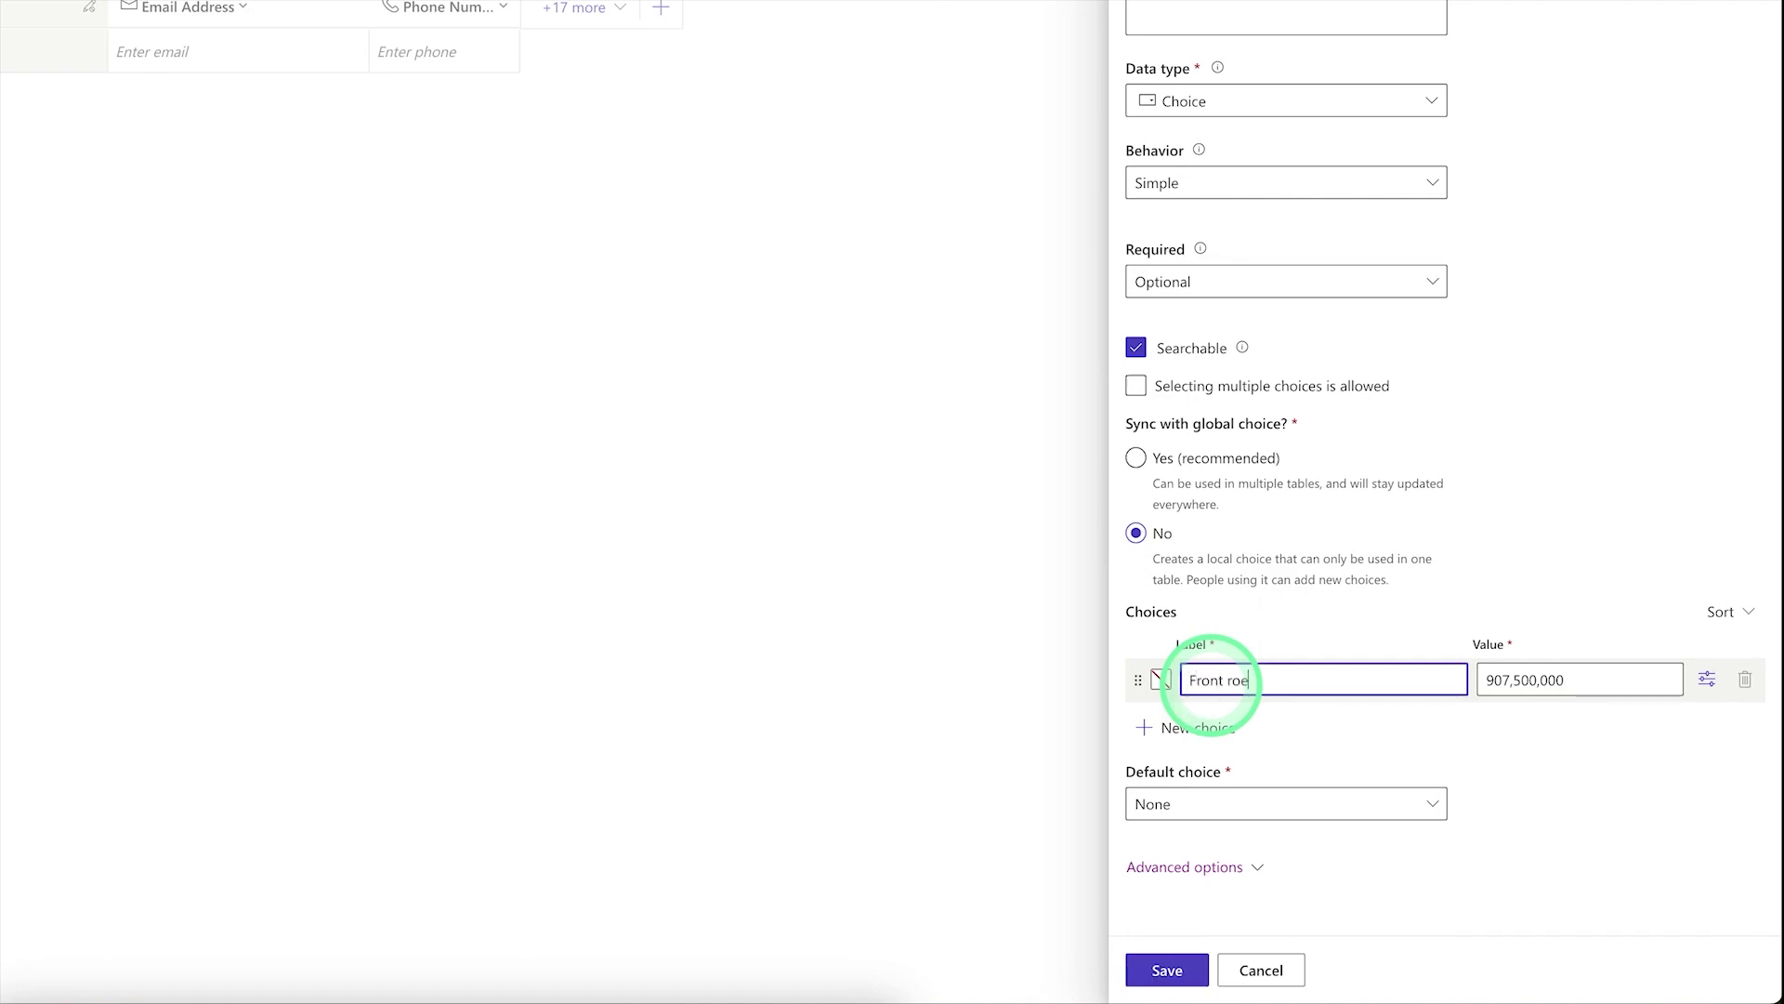
click(1199, 727)
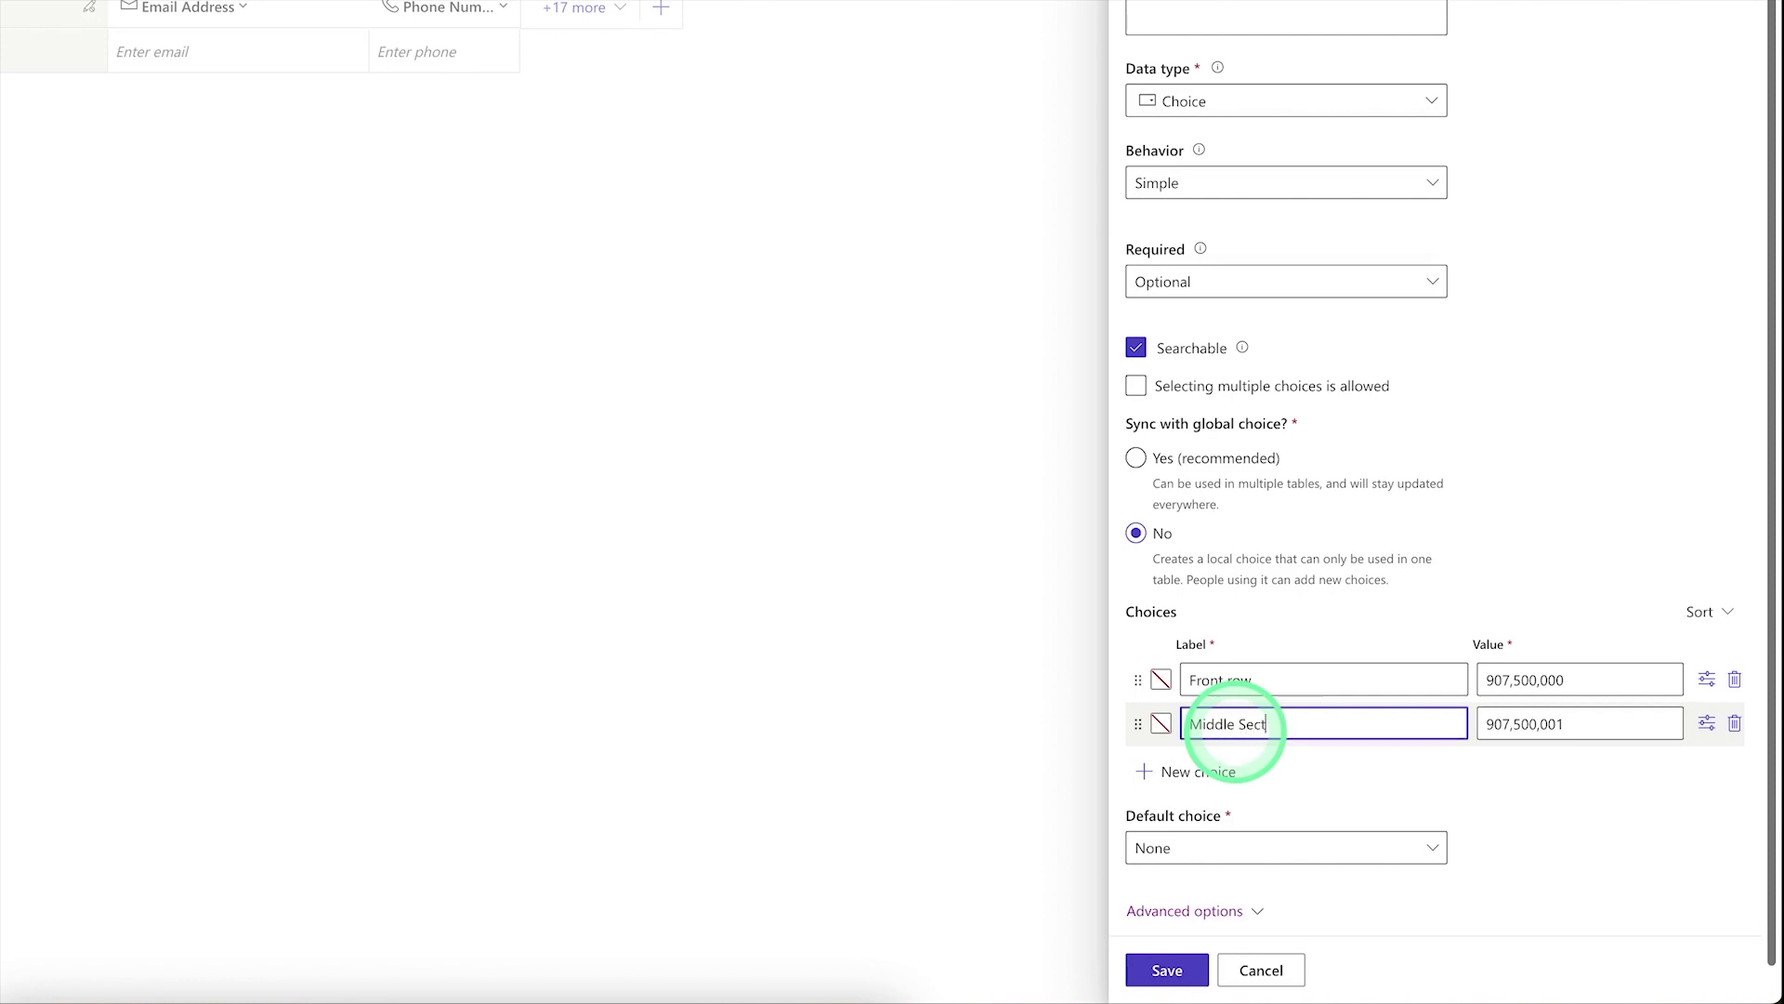
click(1223, 770)
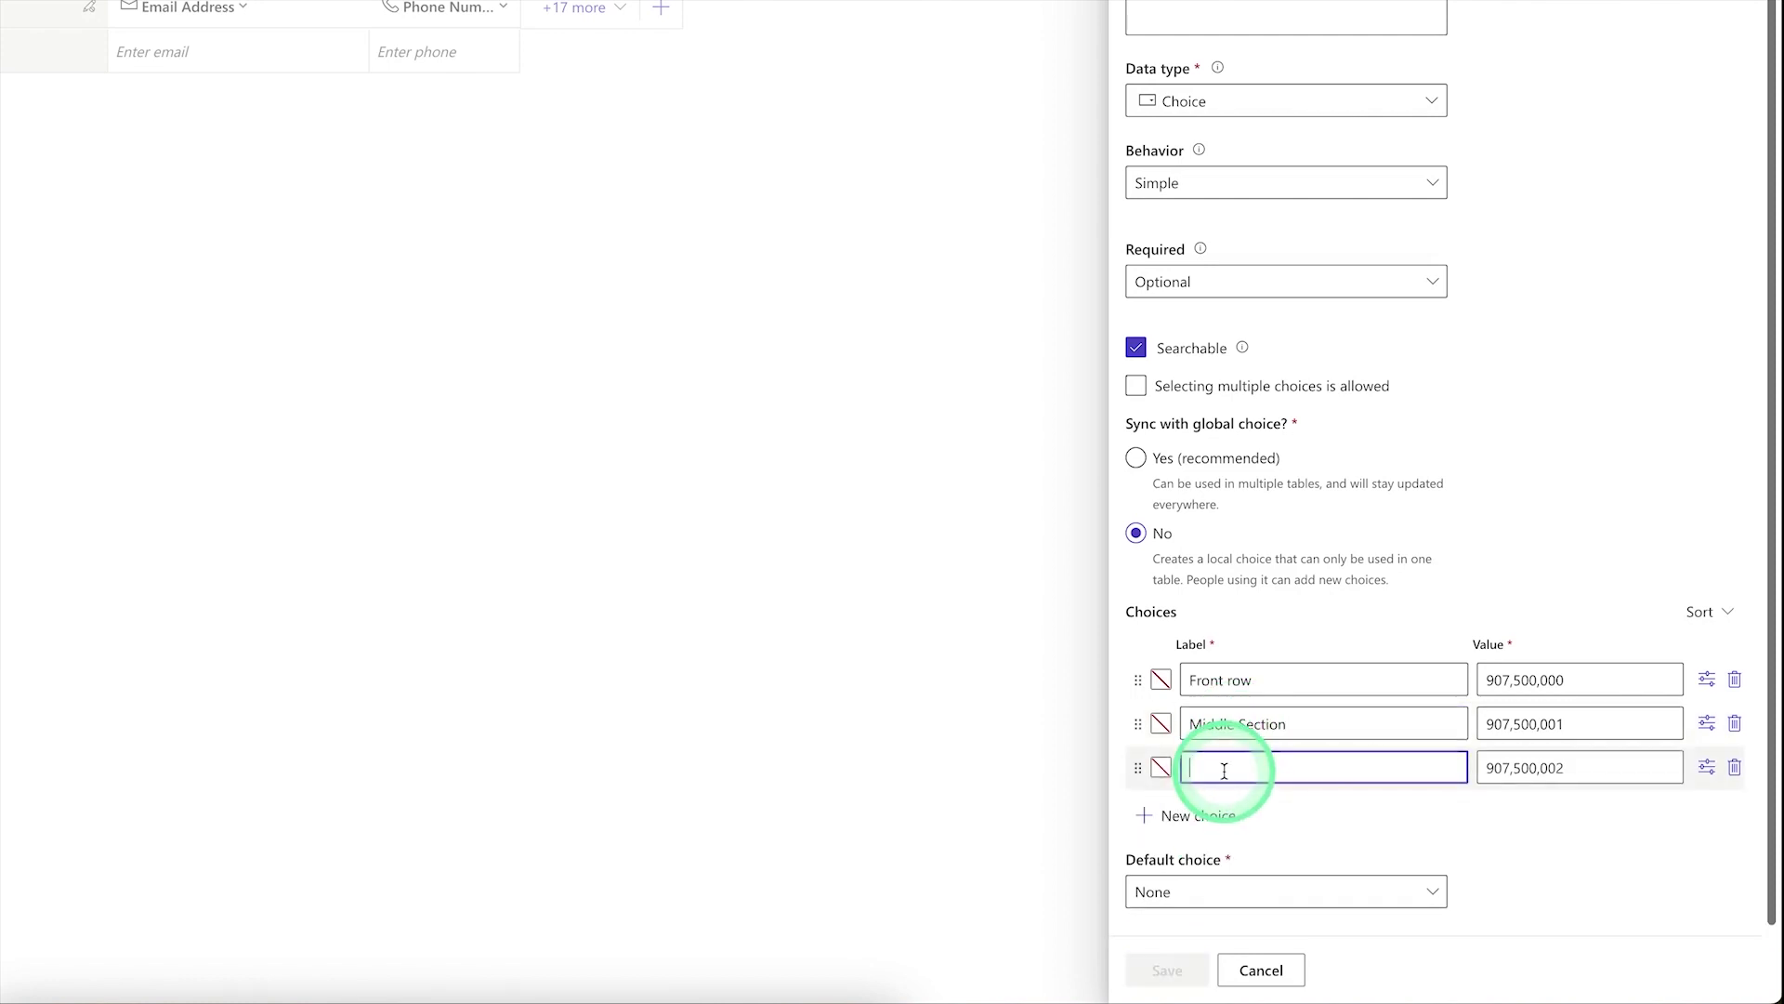
text(Back row)
click(1167, 970)
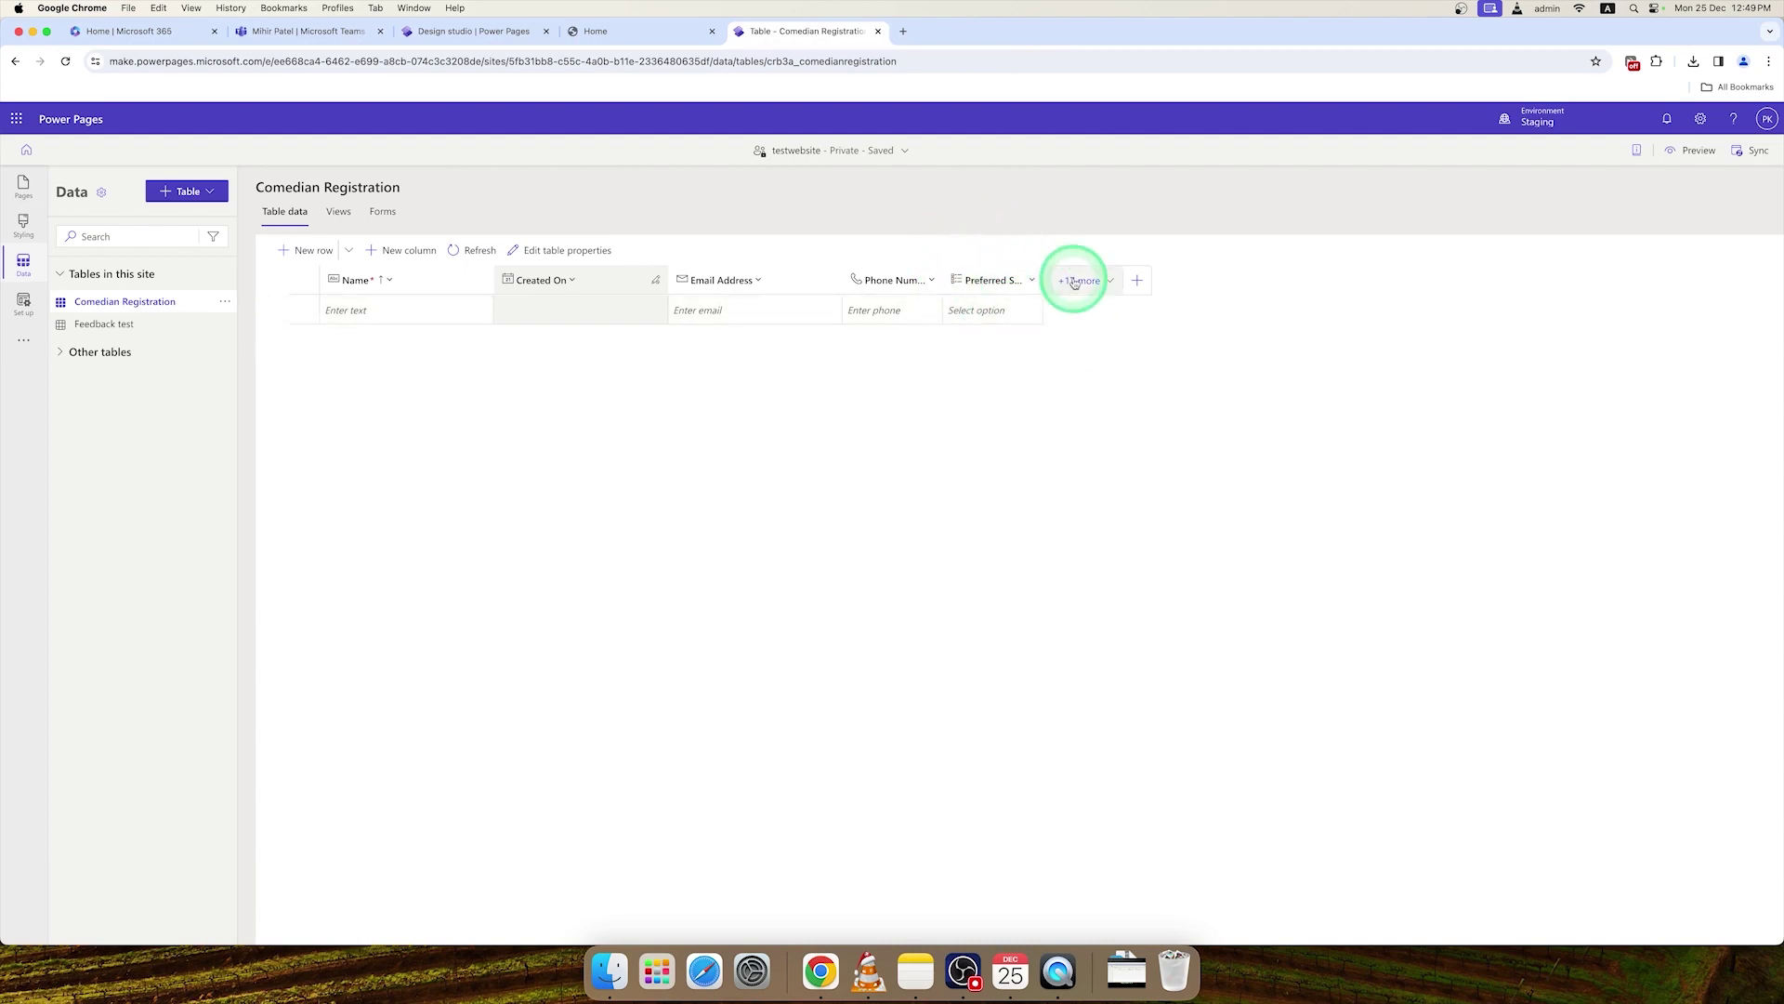
Step: Add an Age column to the Comedian Registration table with the Date and time data type in Date only format
click(413, 251)
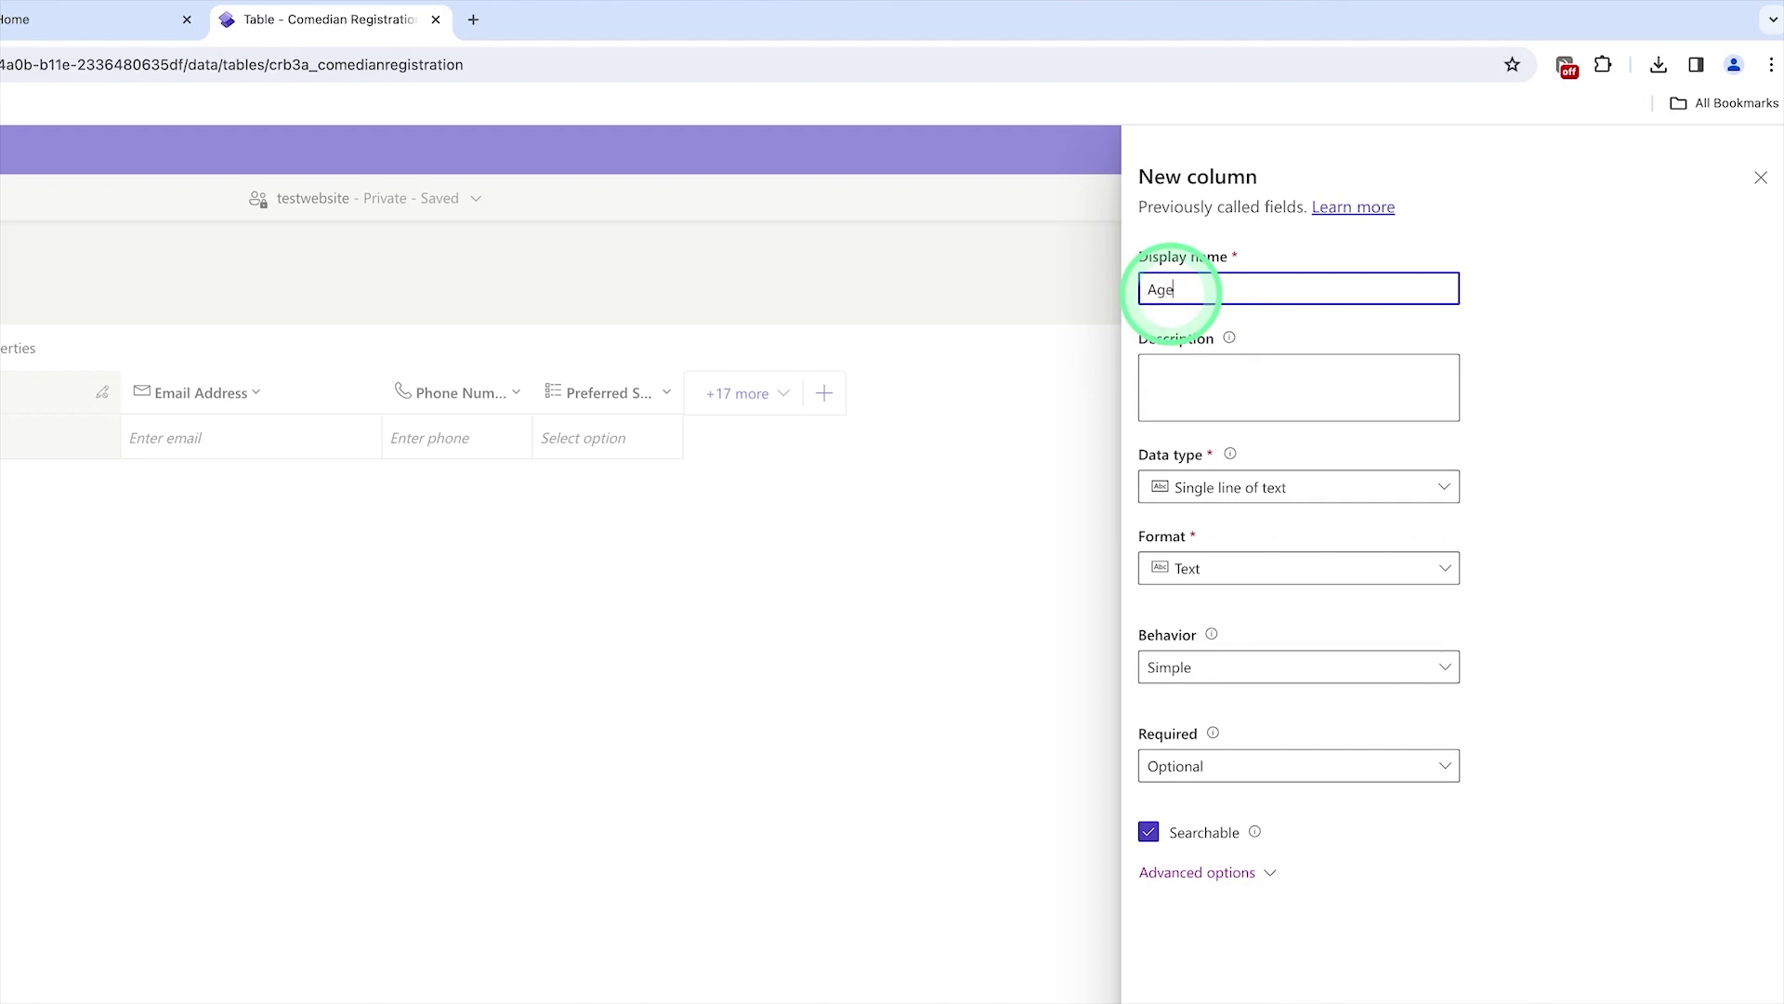
click(1441, 490)
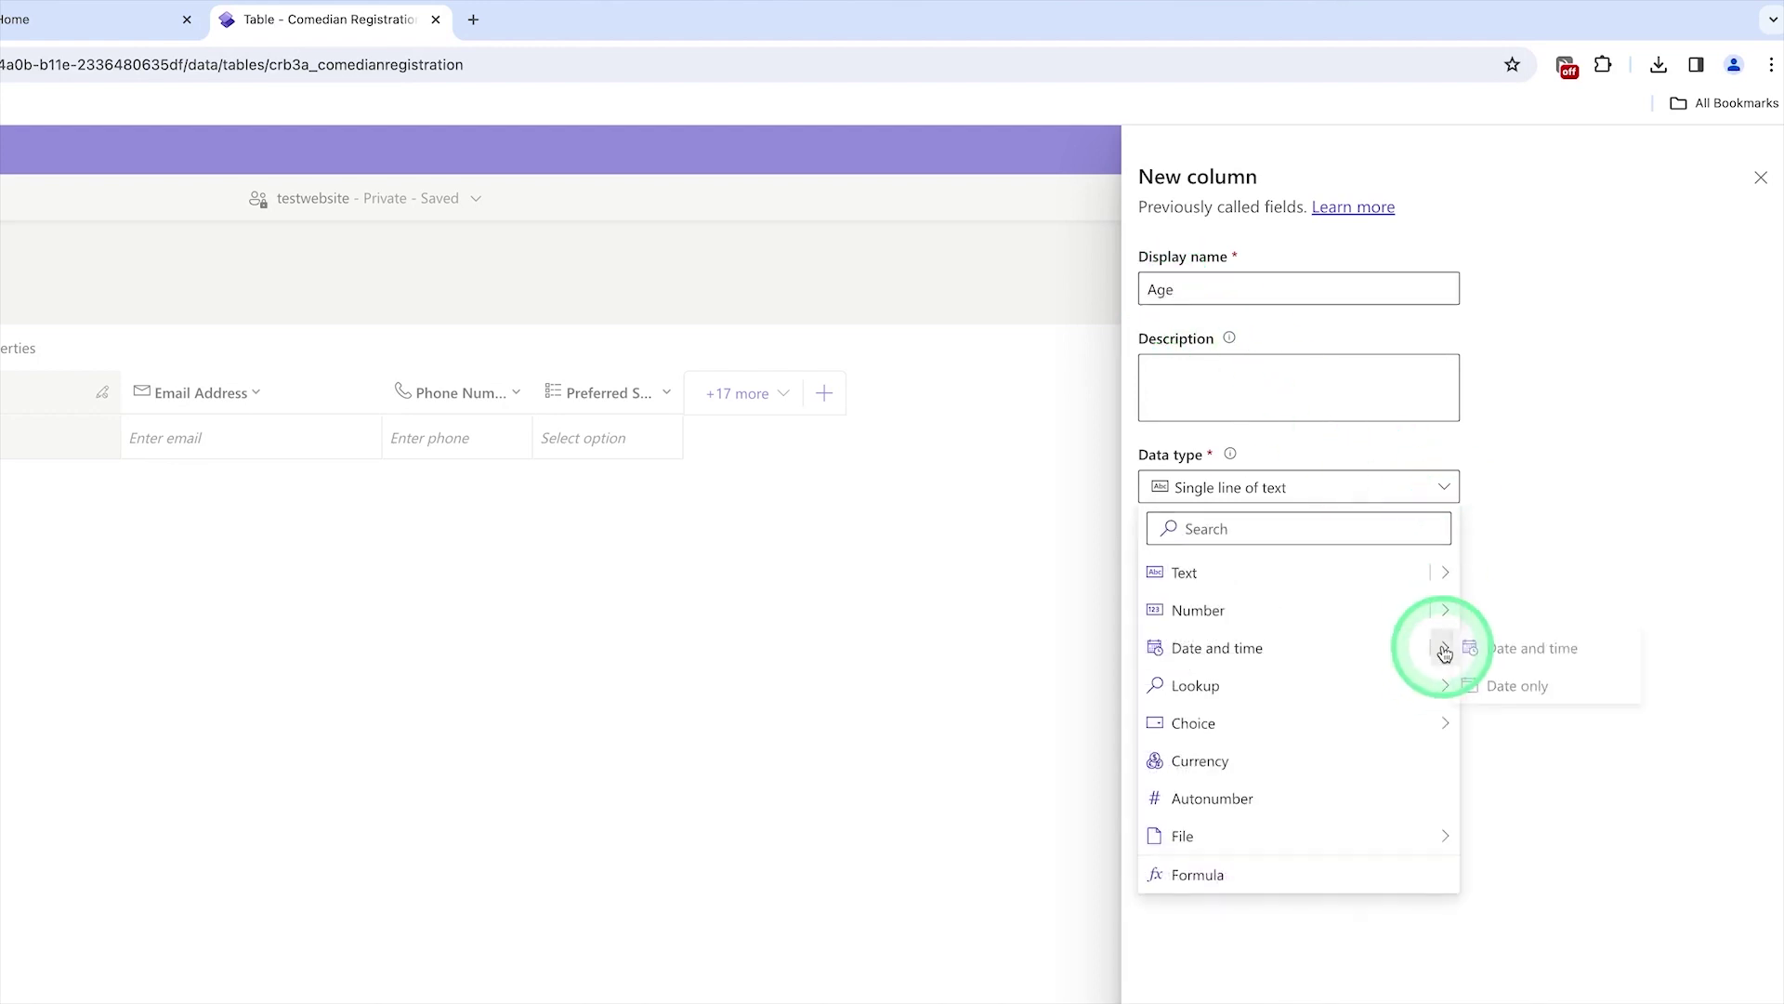
click(1487, 685)
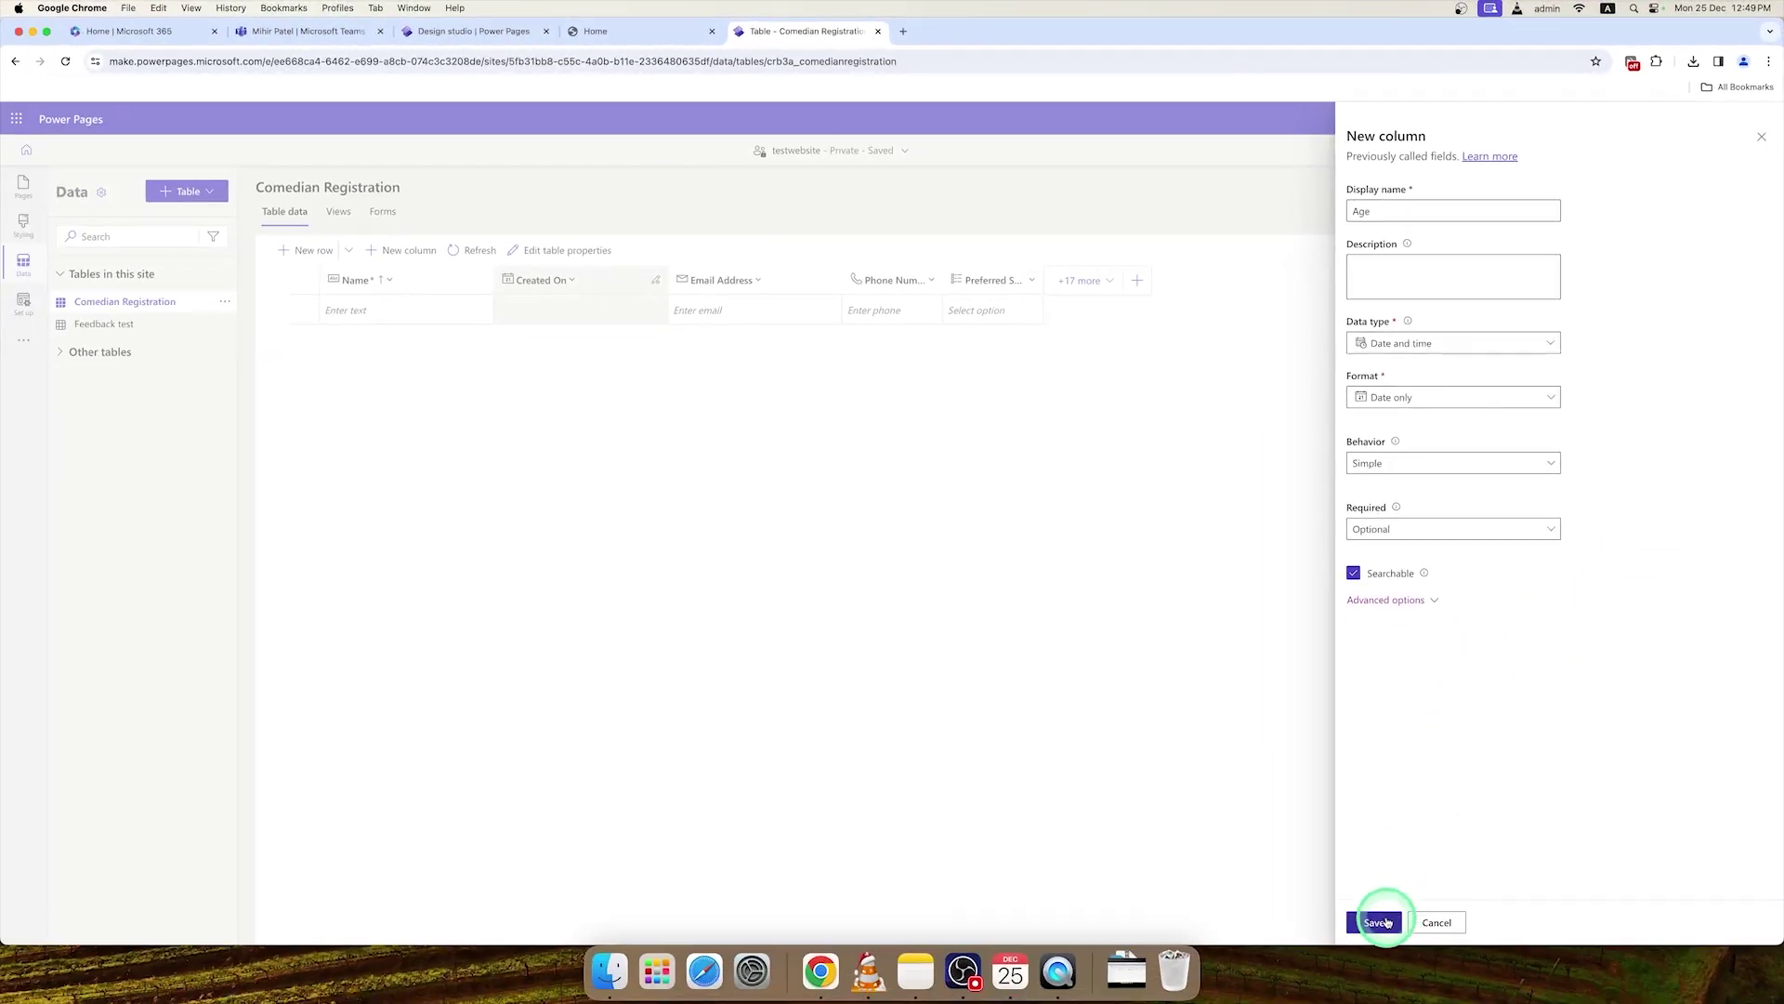
click(1379, 922)
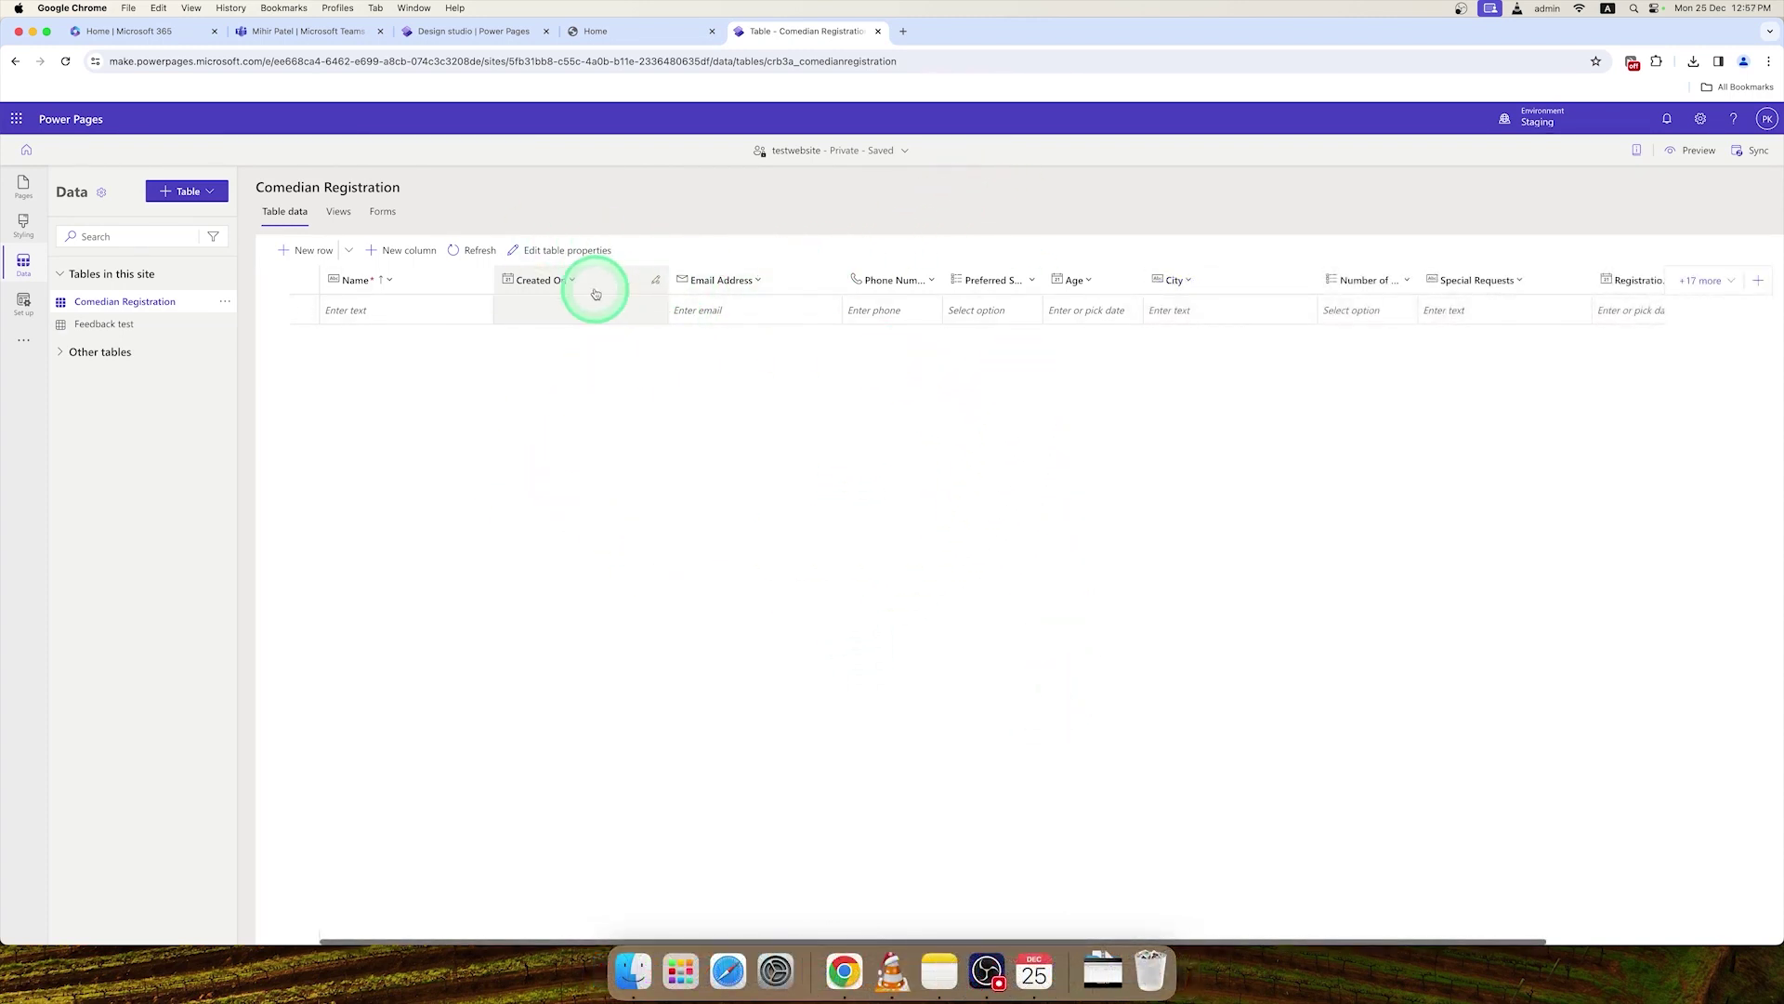
Step: Create a new form named "Comedian Registration" for the Comedian Registration table
click(376, 212)
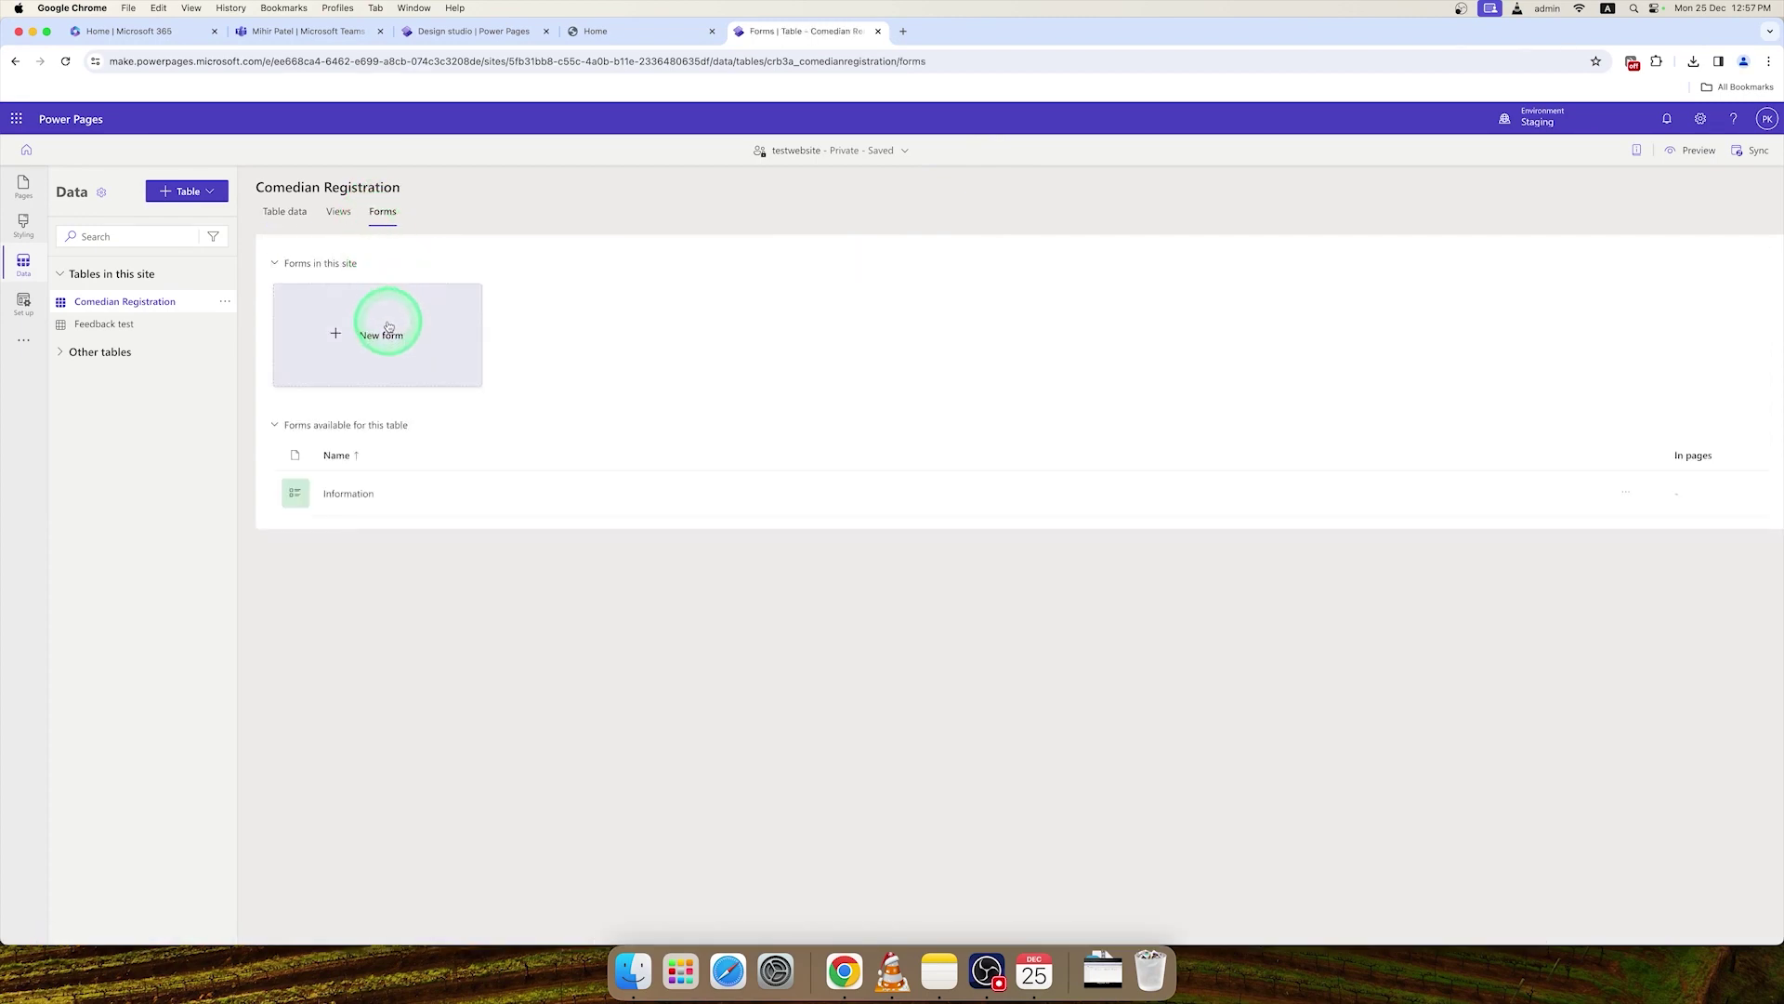
click(389, 325)
click(737, 511)
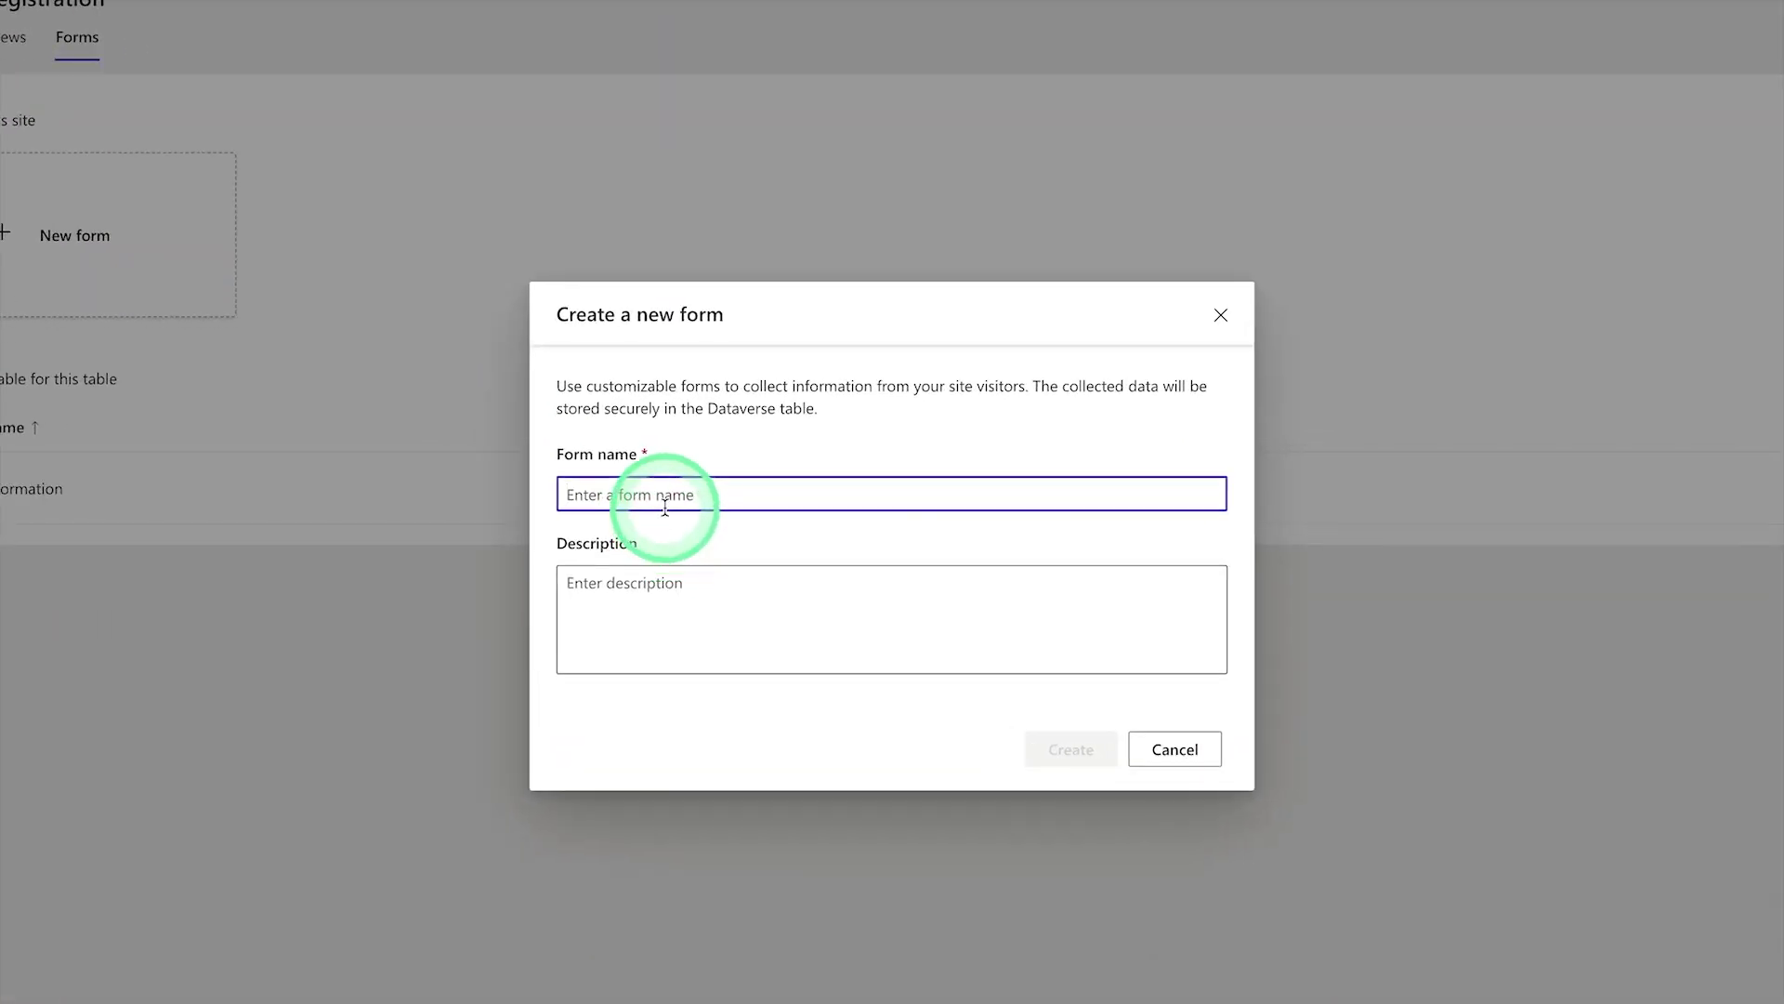
text(Comedia)
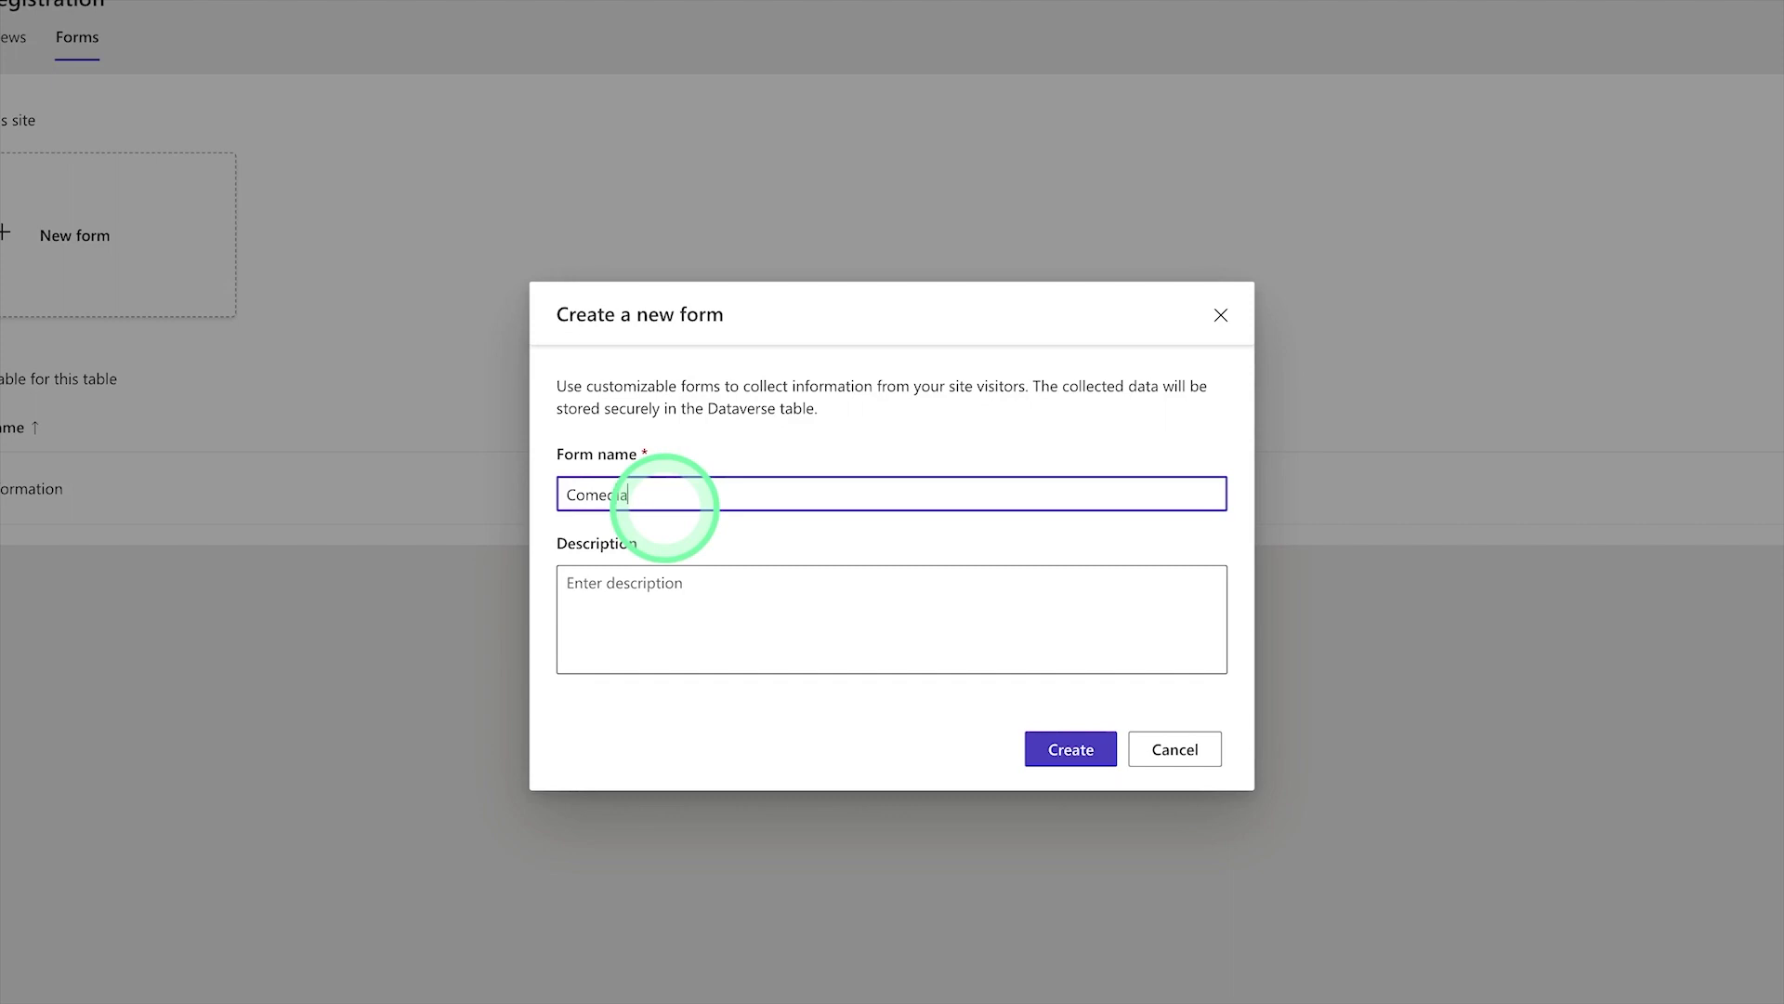
text(n Registration)
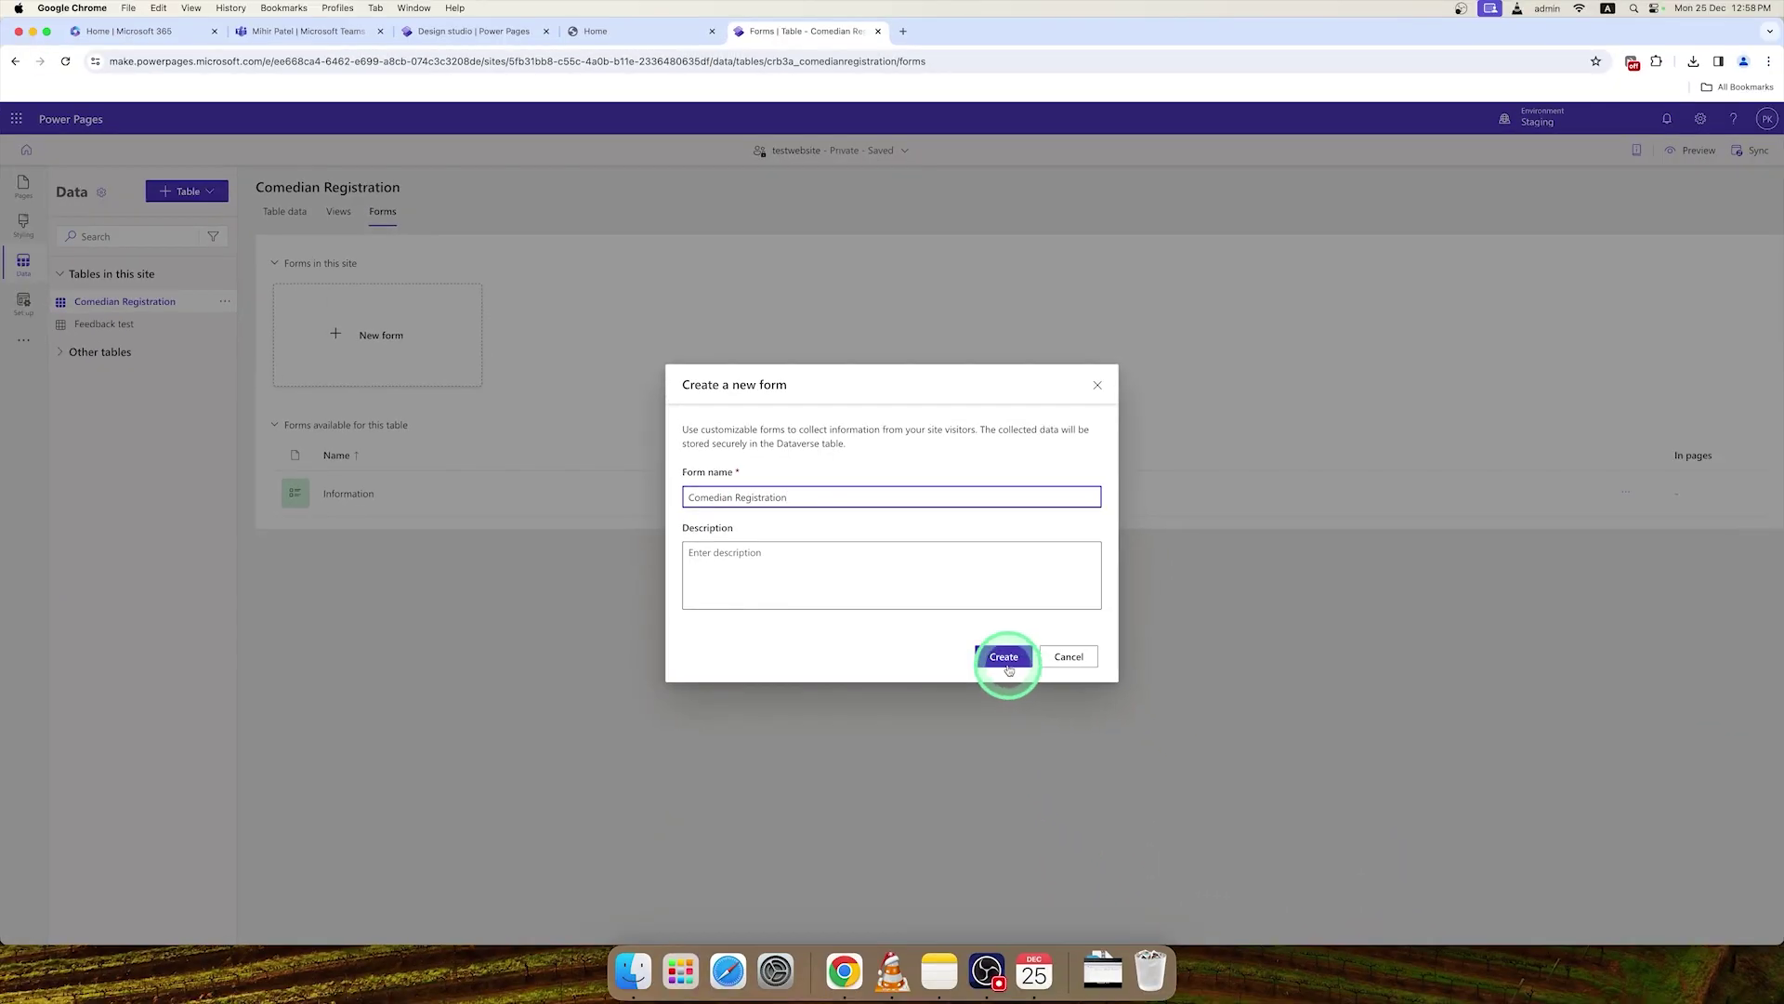
click(1071, 749)
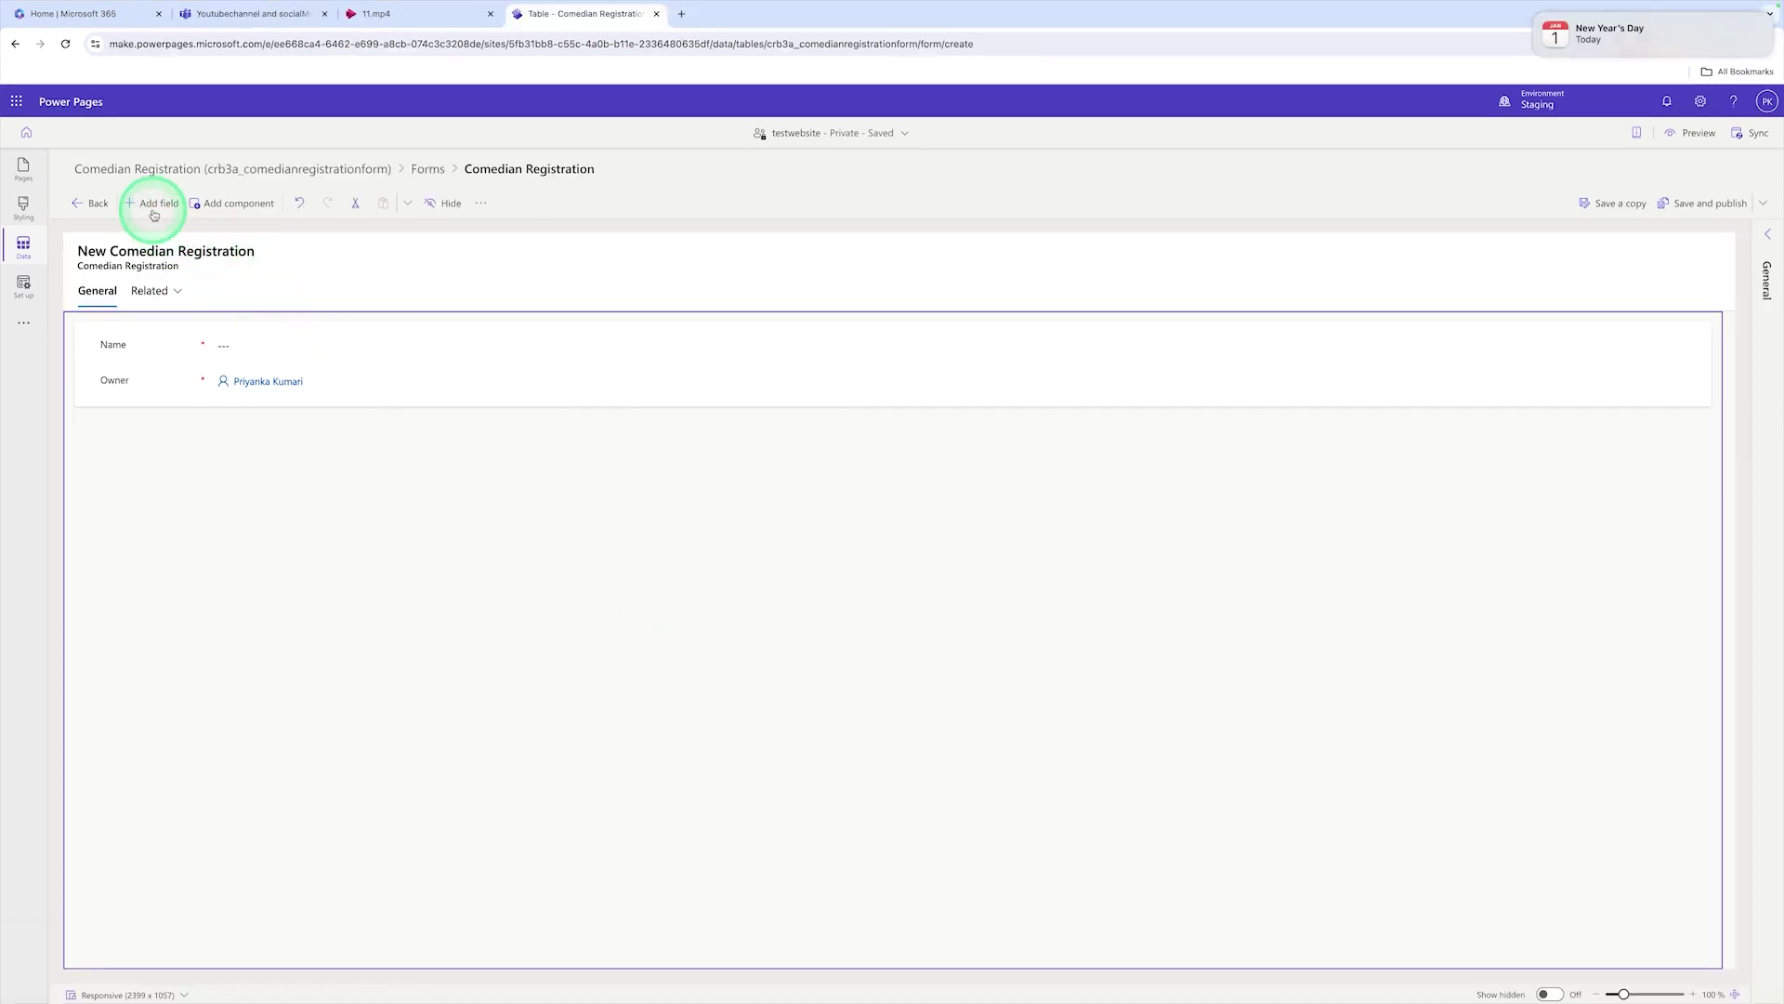
Step: Look through the unused table columns and add the Phone Number field to the Comedian Registration form
click(148, 205)
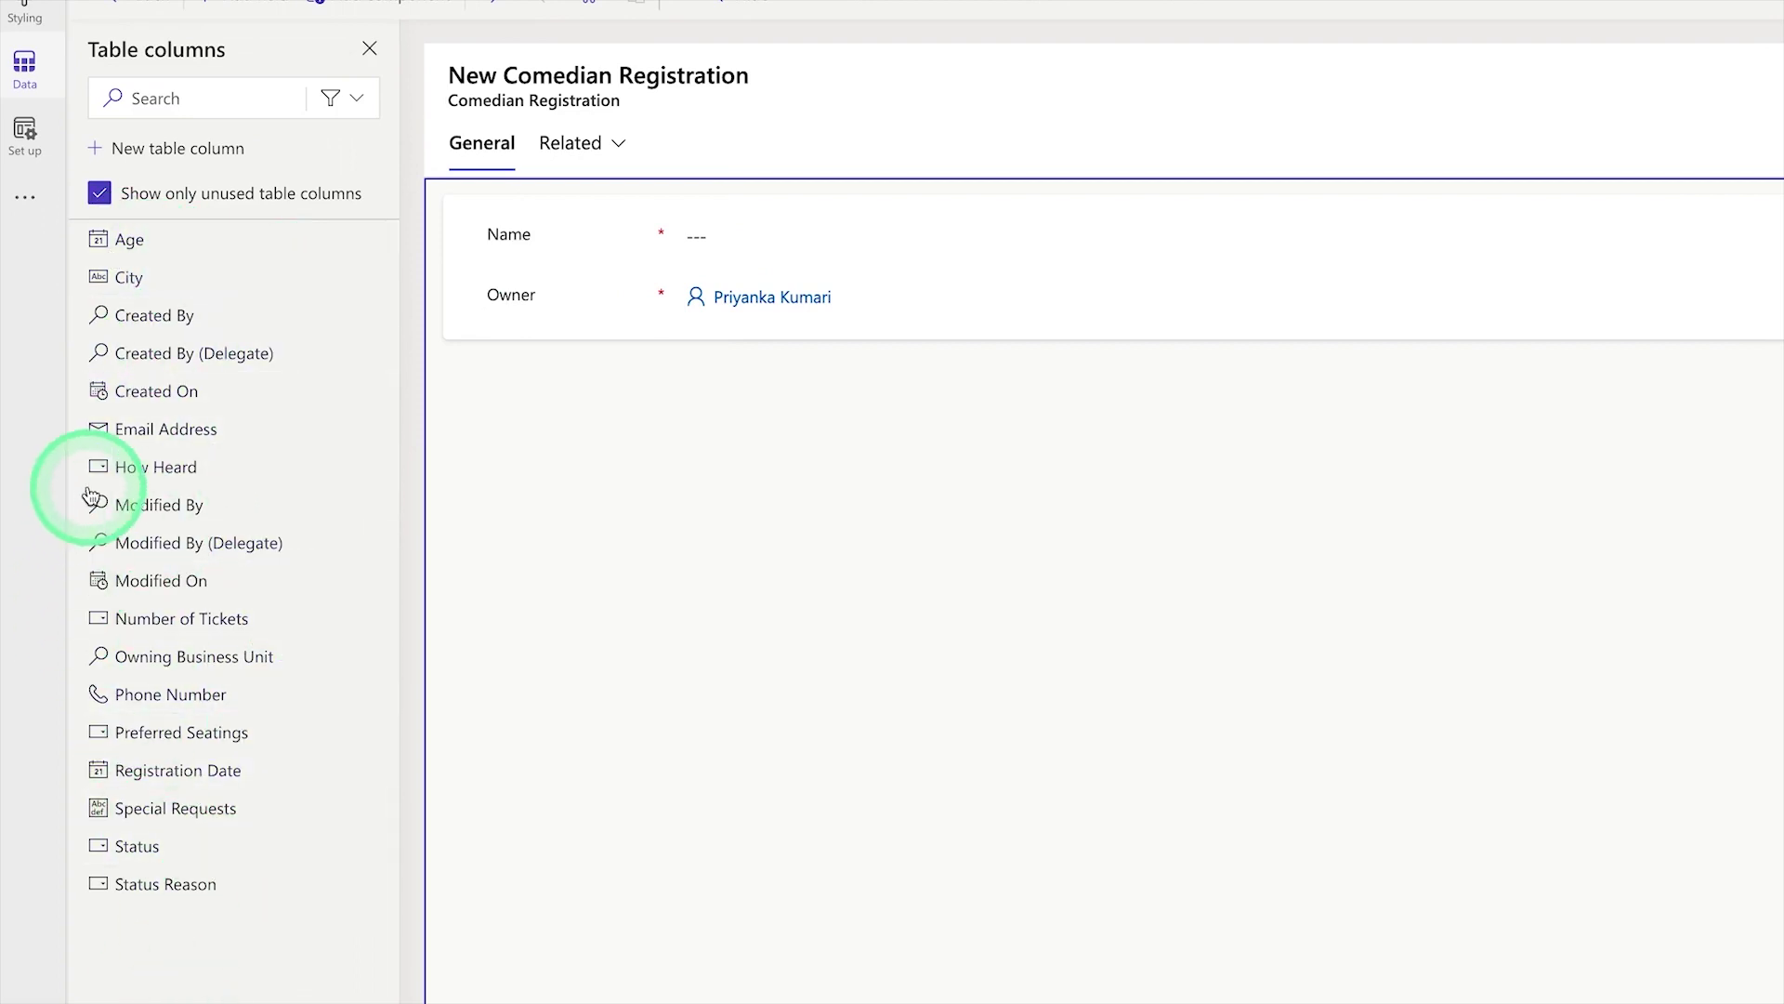
mouse_move(128, 449)
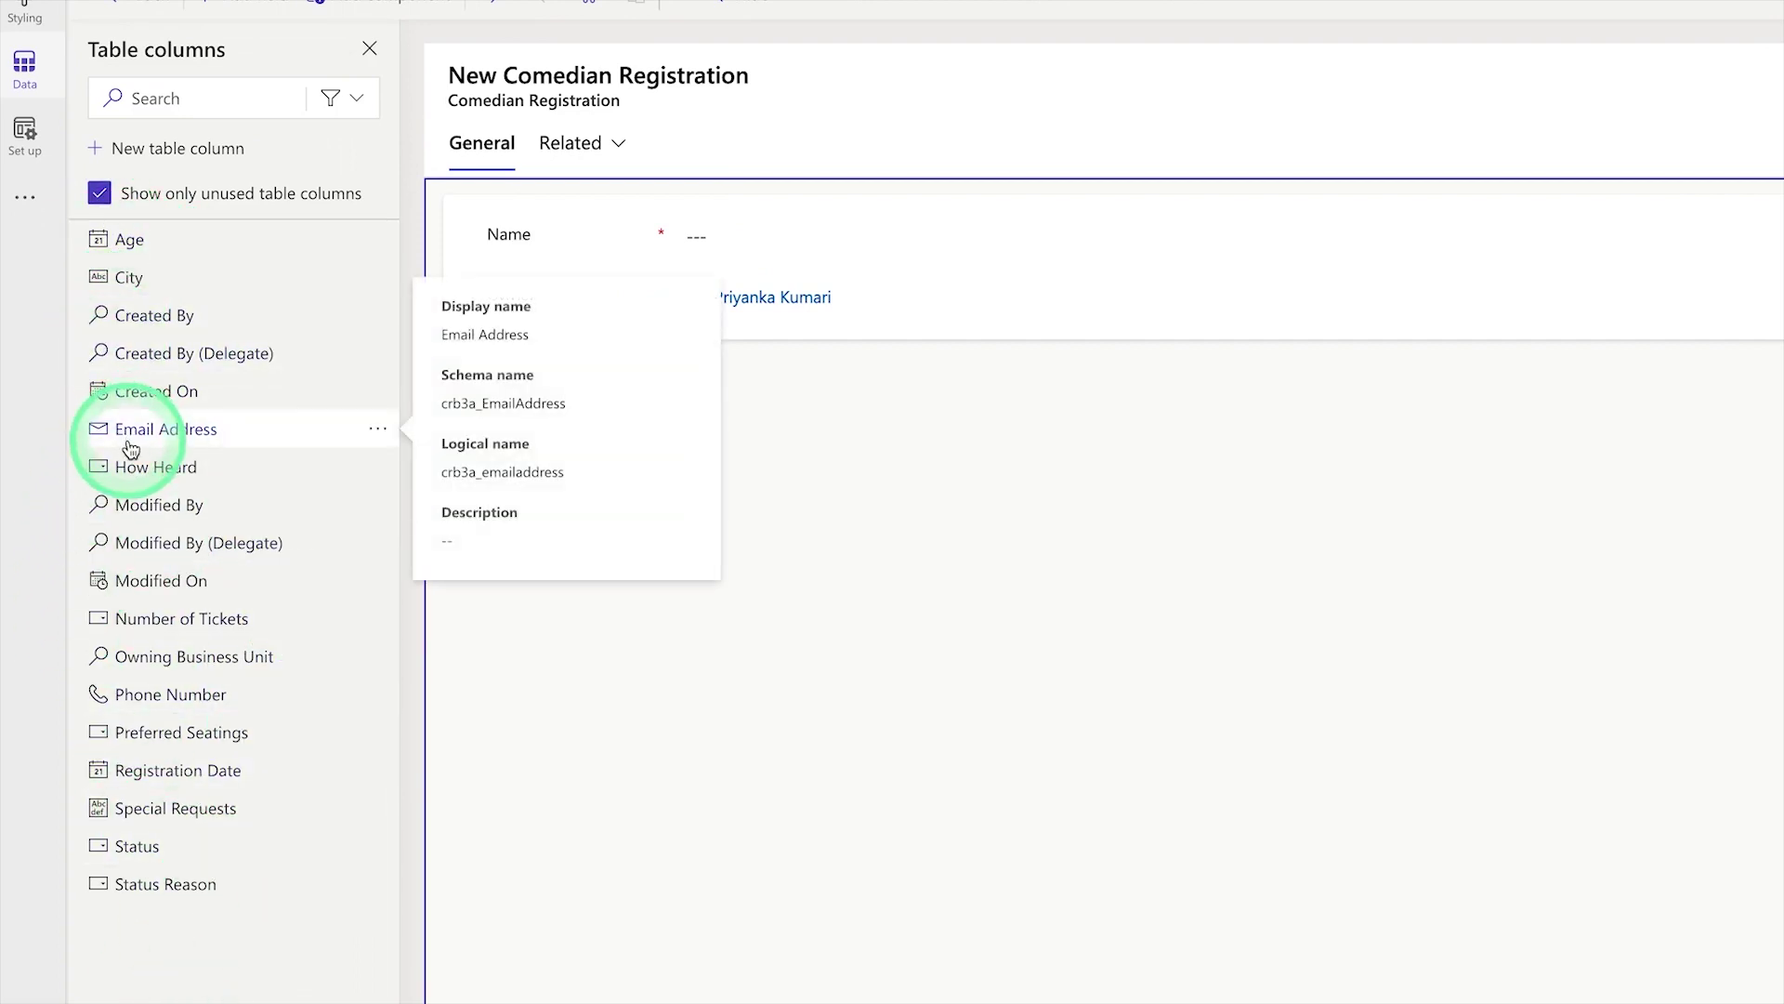
mouse_move(190, 697)
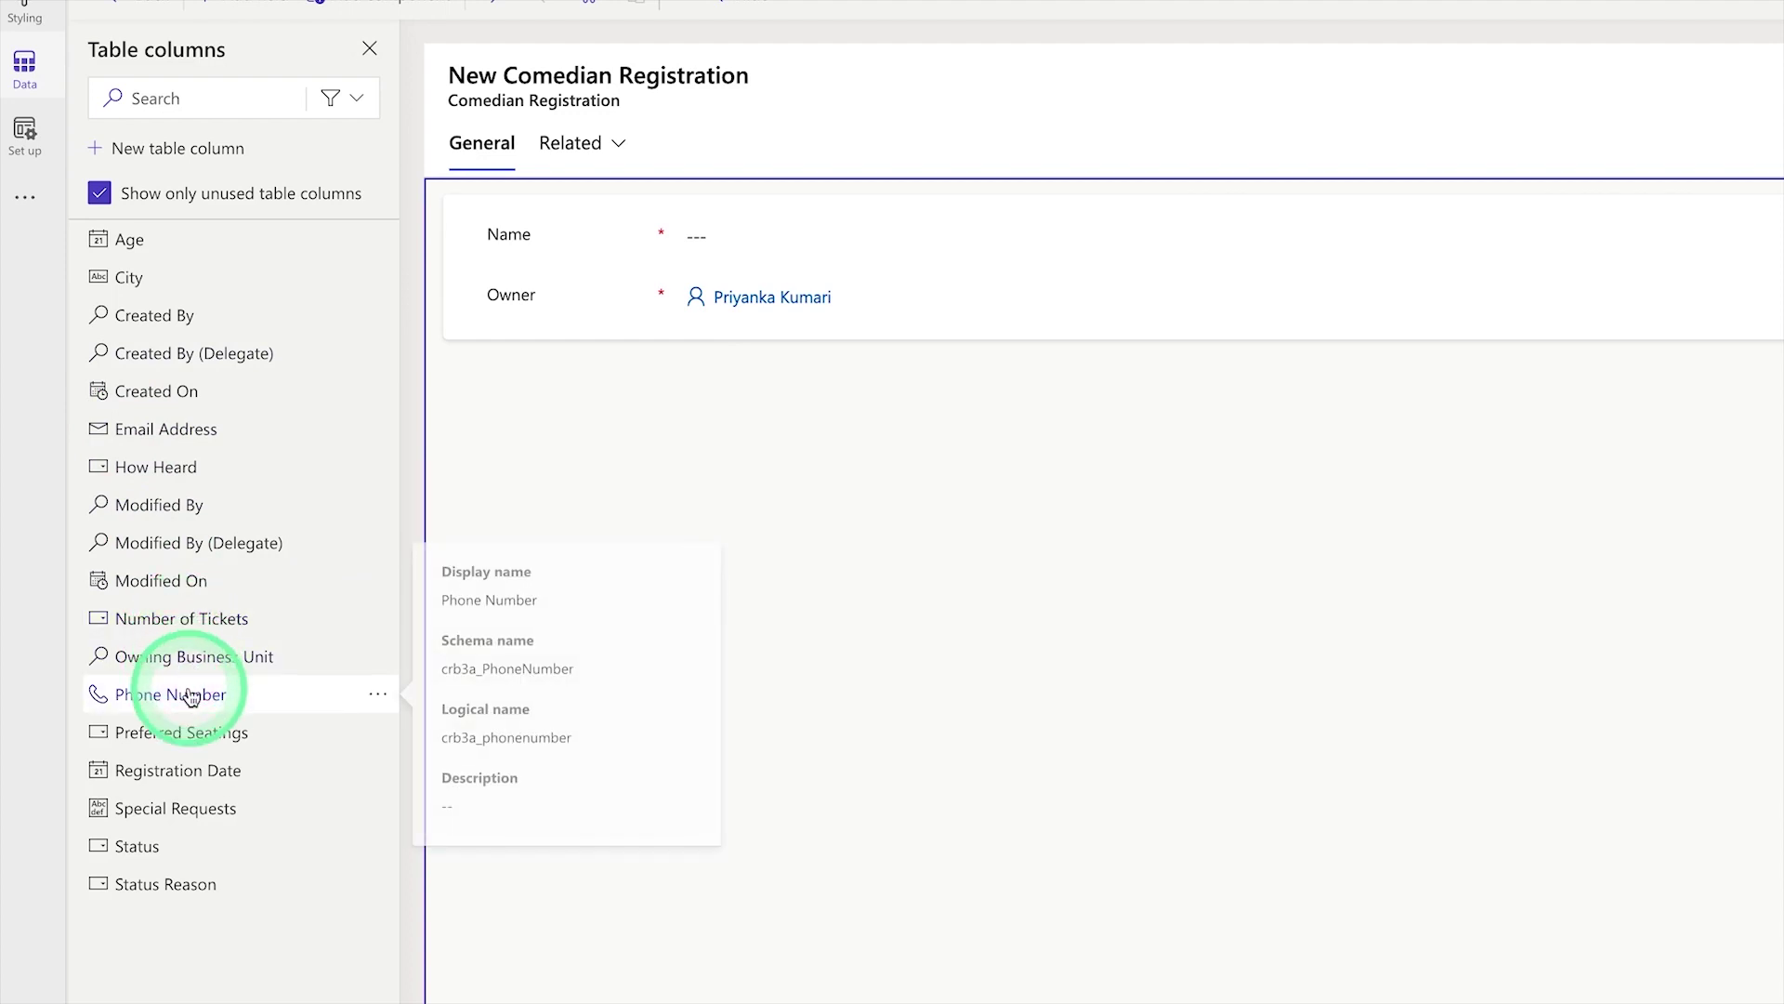
mouse_move(193, 766)
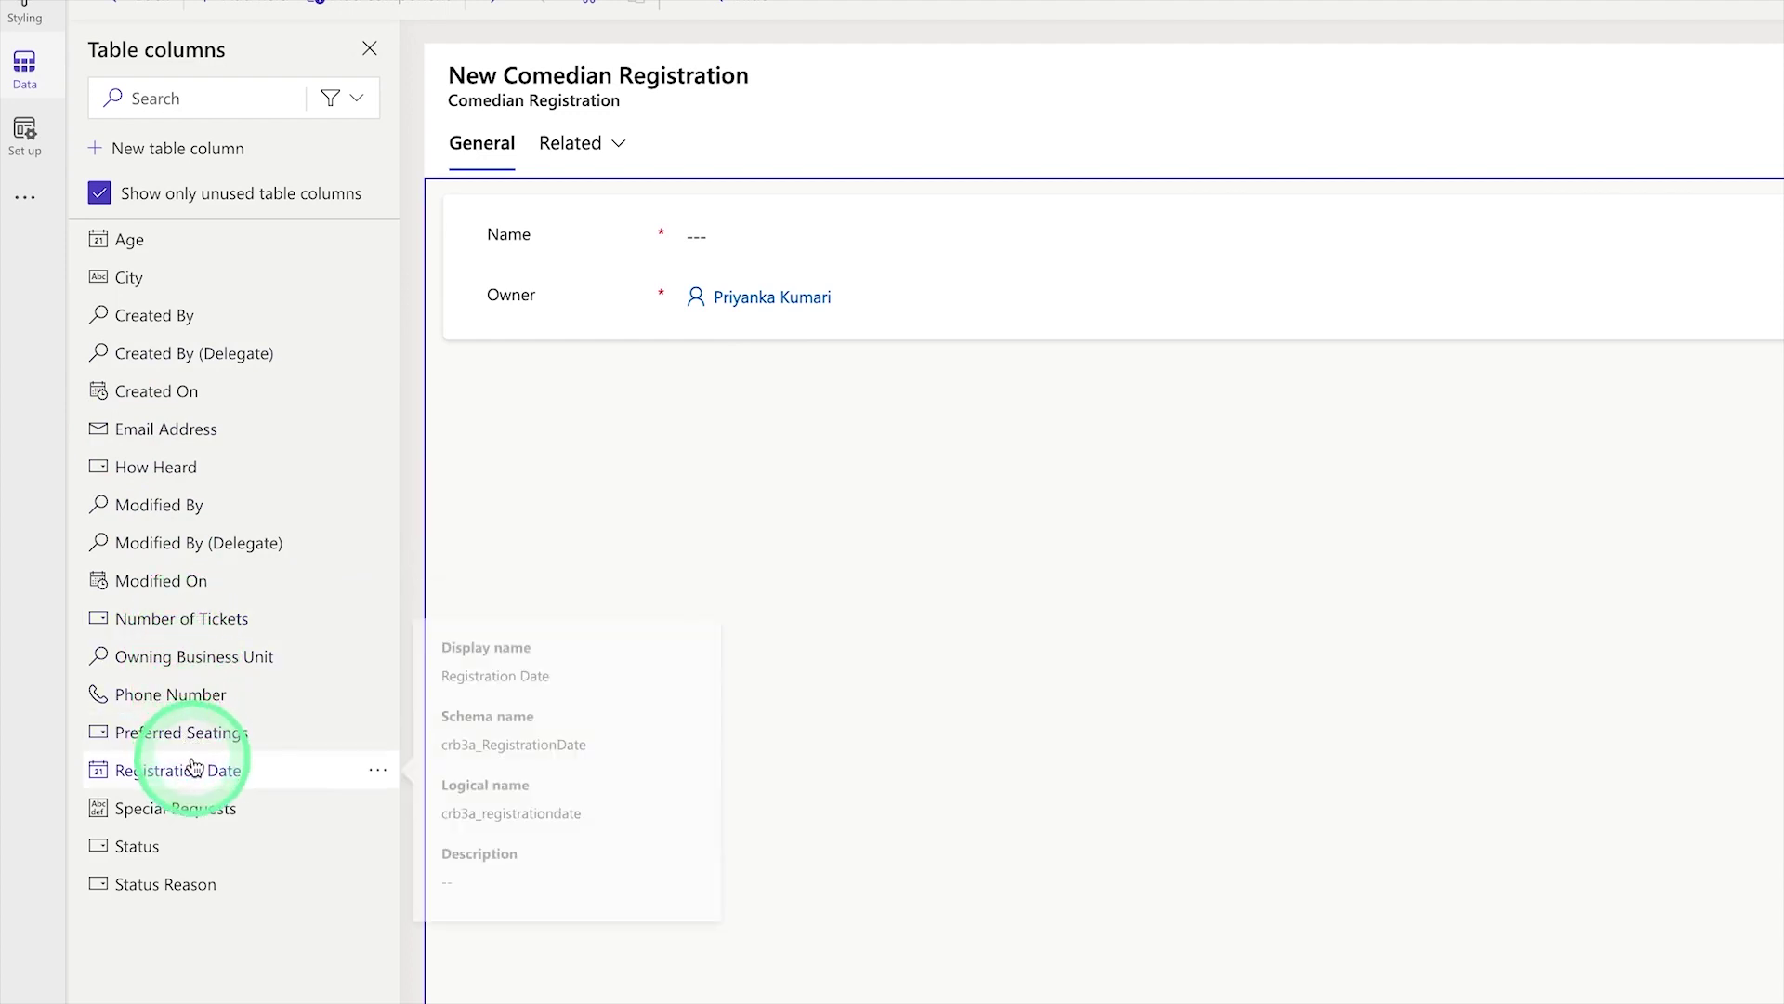
mouse_move(198, 809)
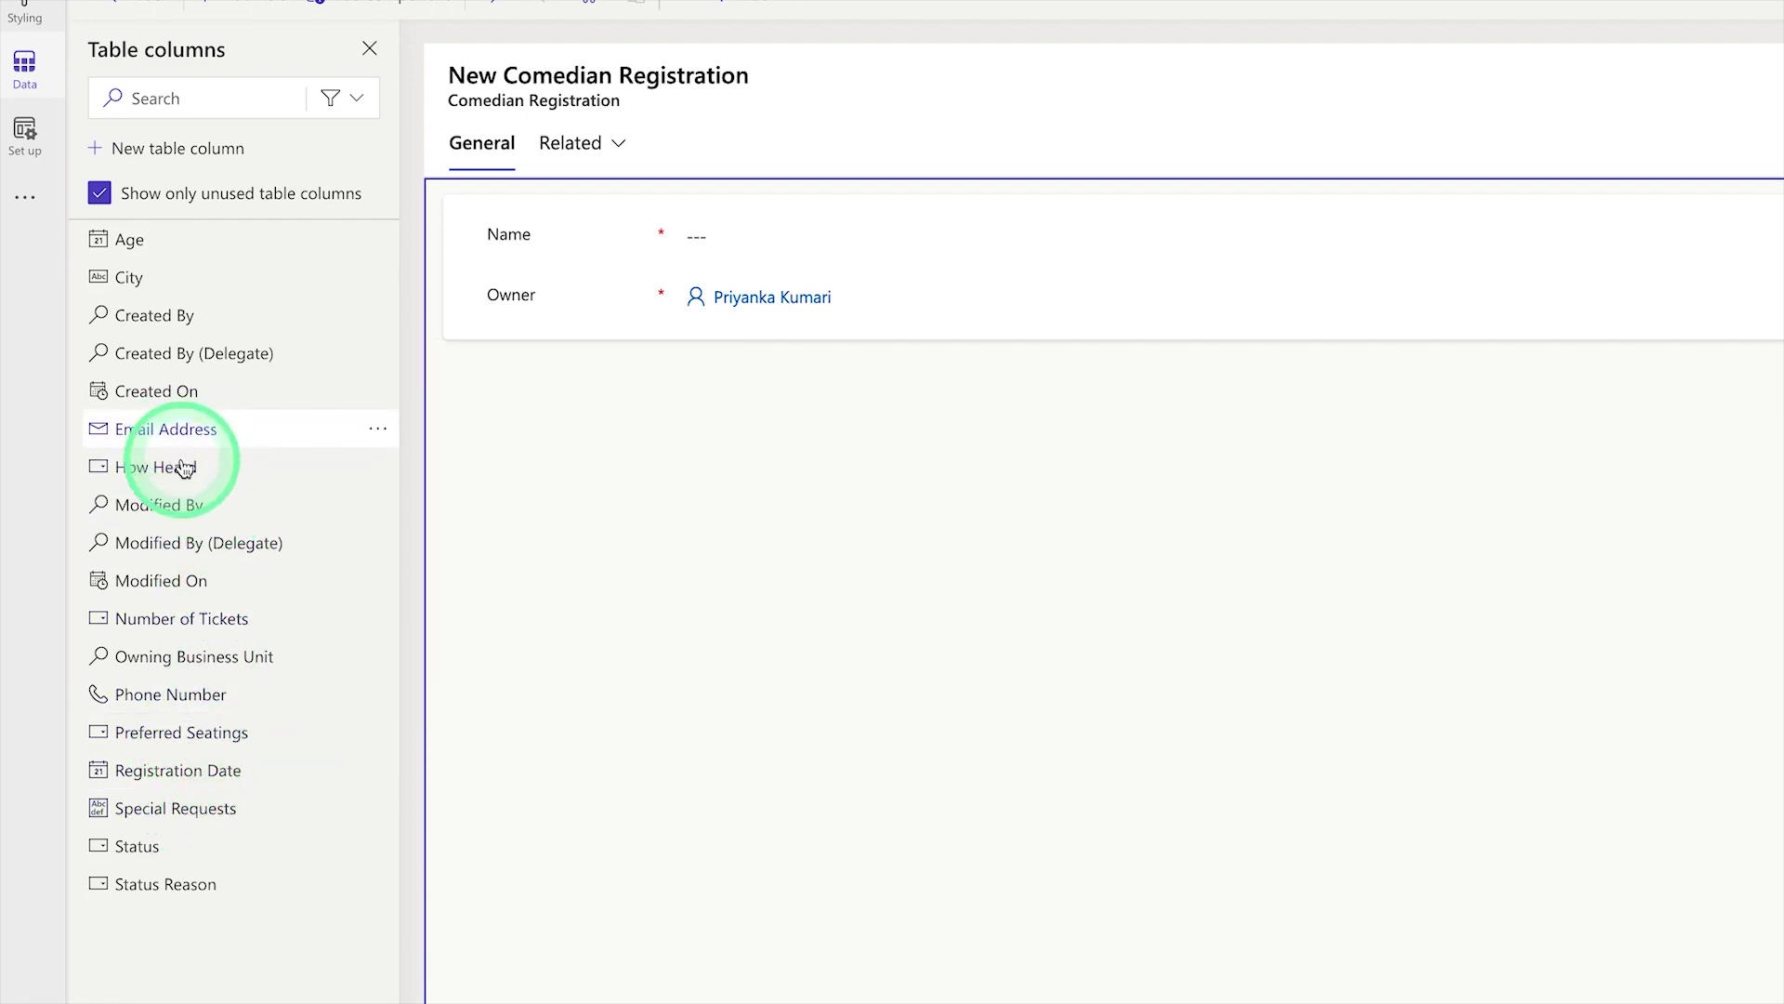
click(192, 706)
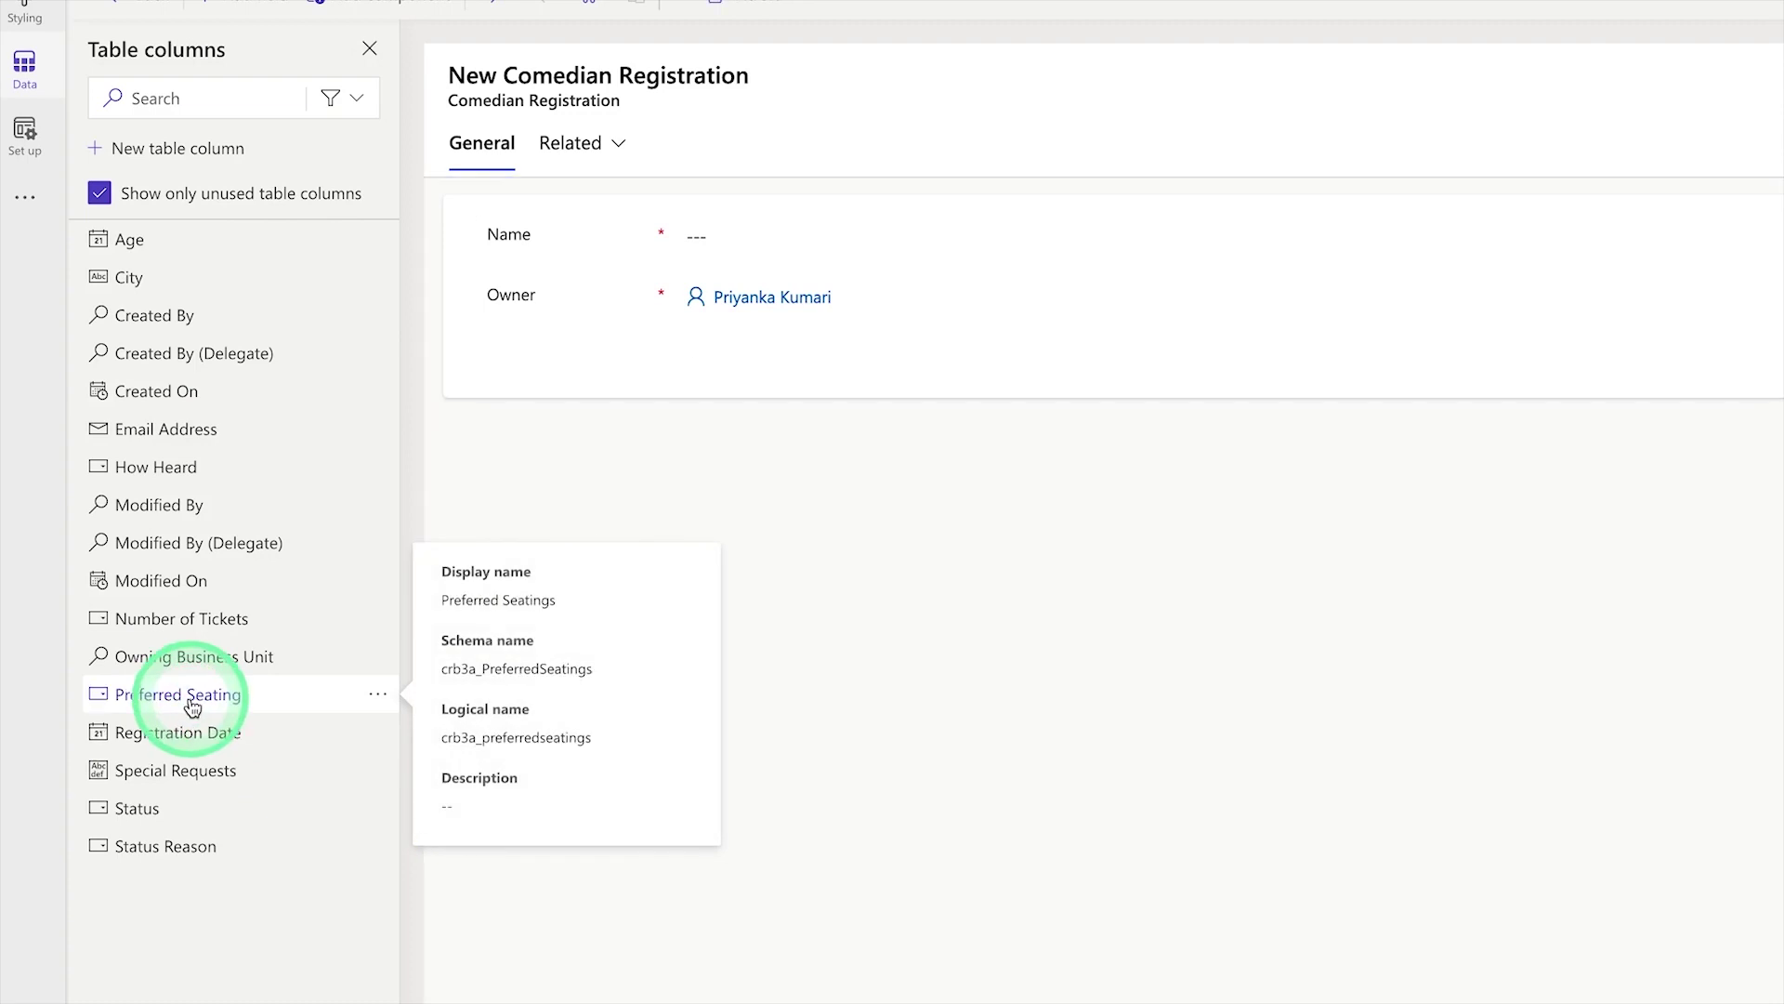
Step: Add the Email Address, Preferred Seatings, Number of Tickets, Special Requests, Registration Date, Age, City and How Heard fields to the Comedian Registration form
click(156, 428)
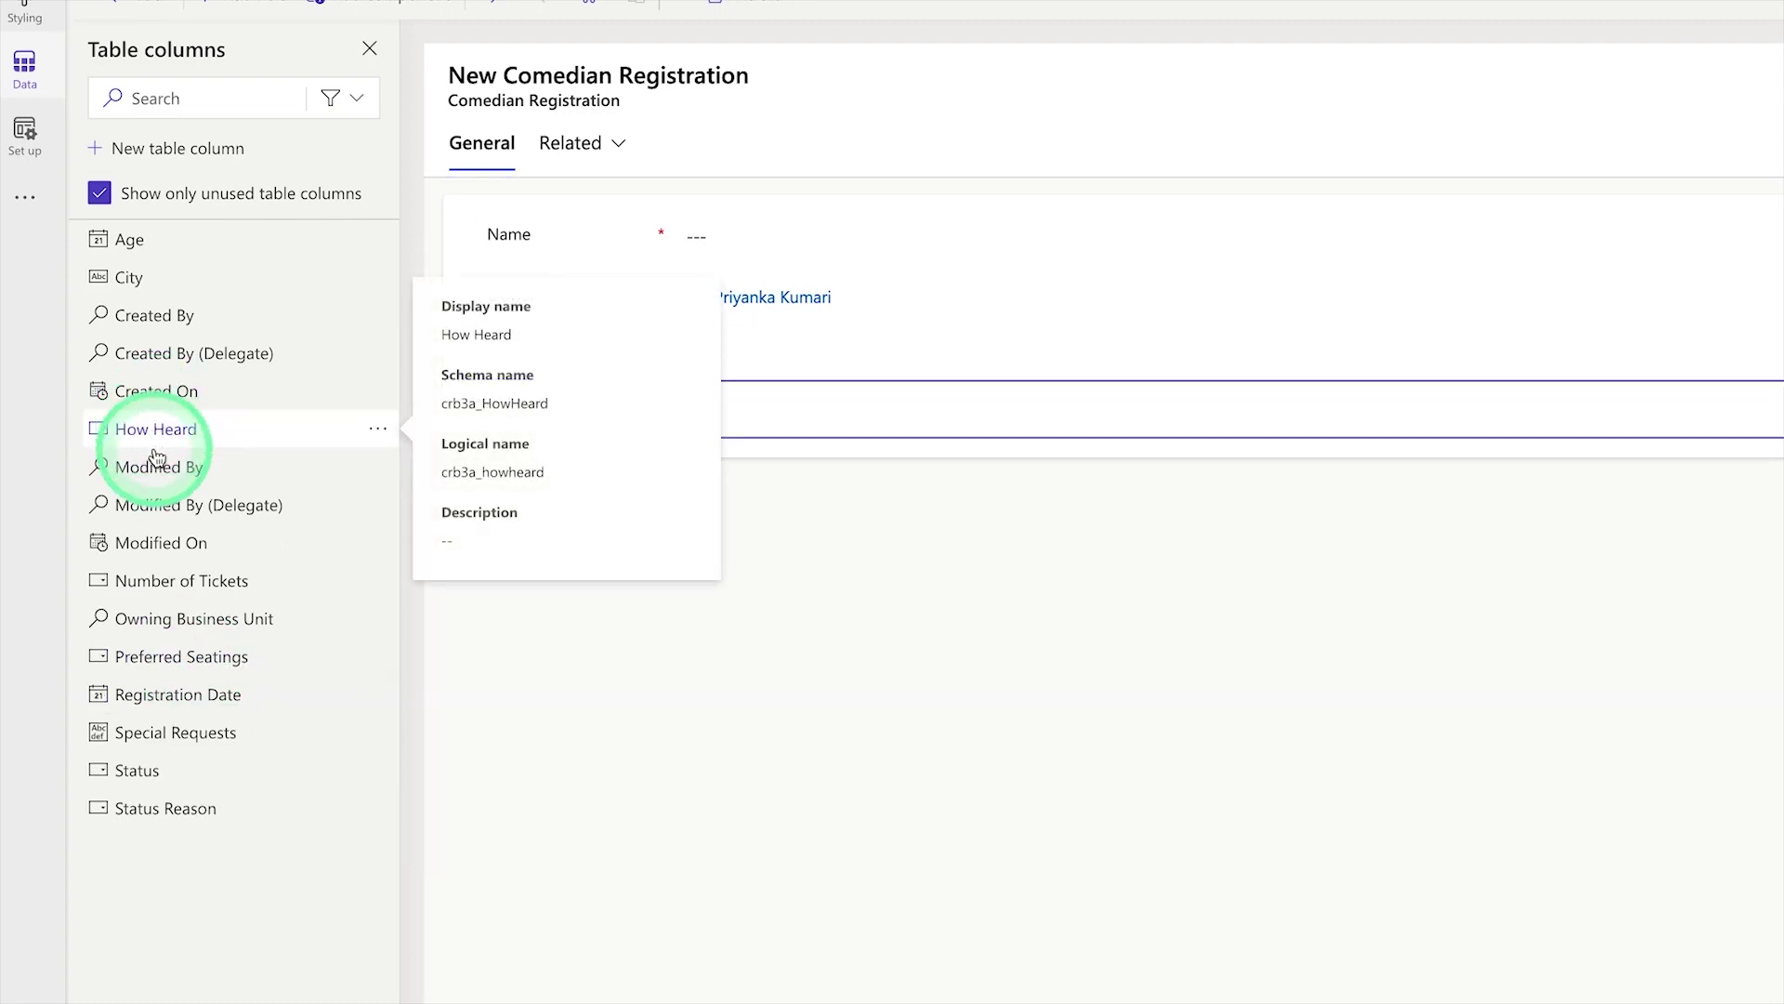
click(185, 657)
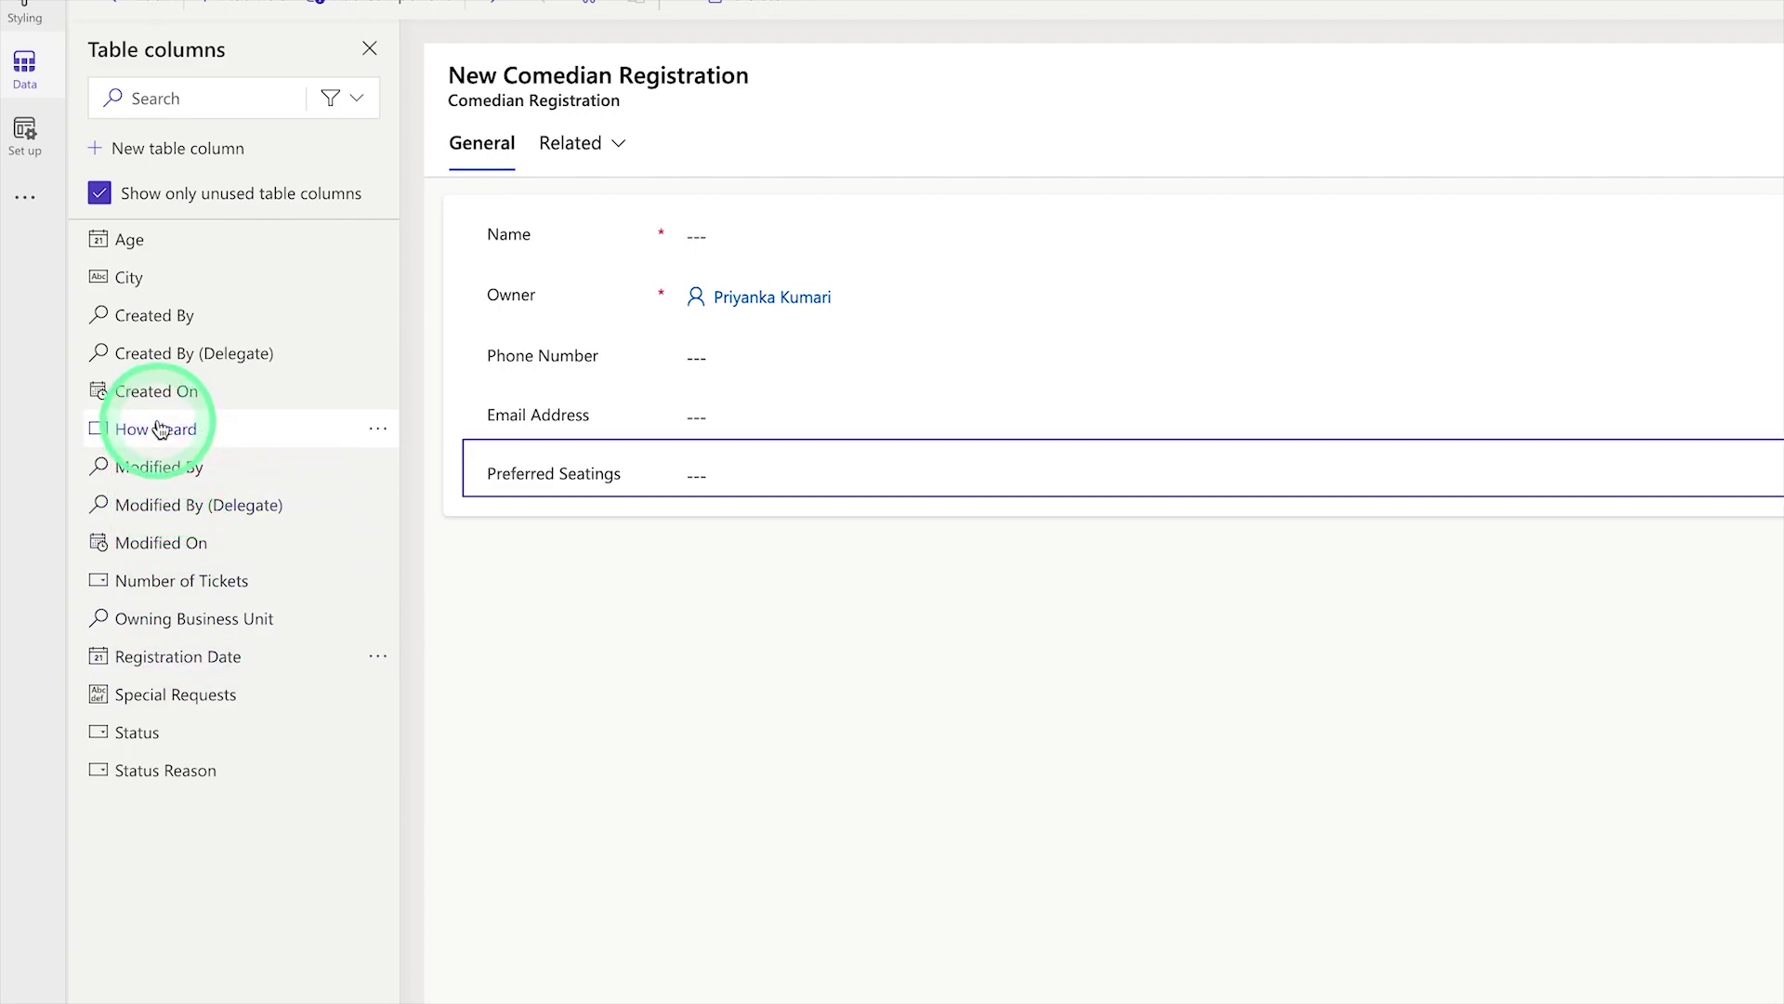
click(179, 580)
click(189, 660)
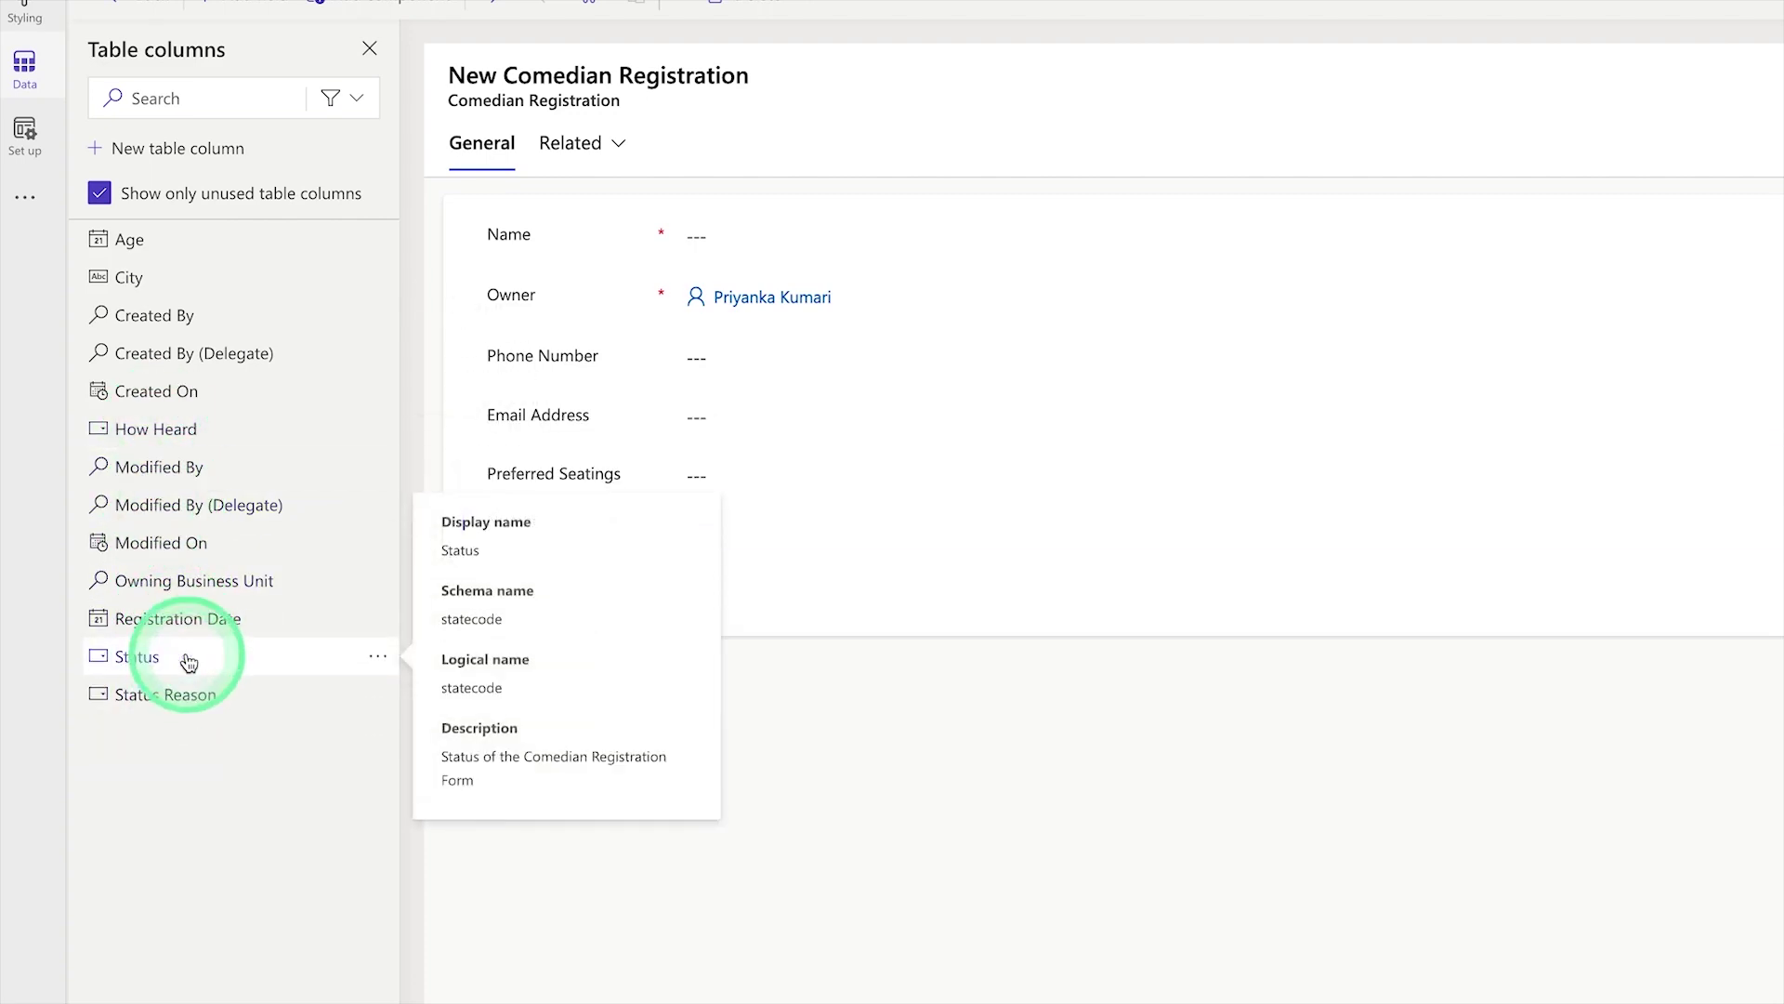
click(193, 619)
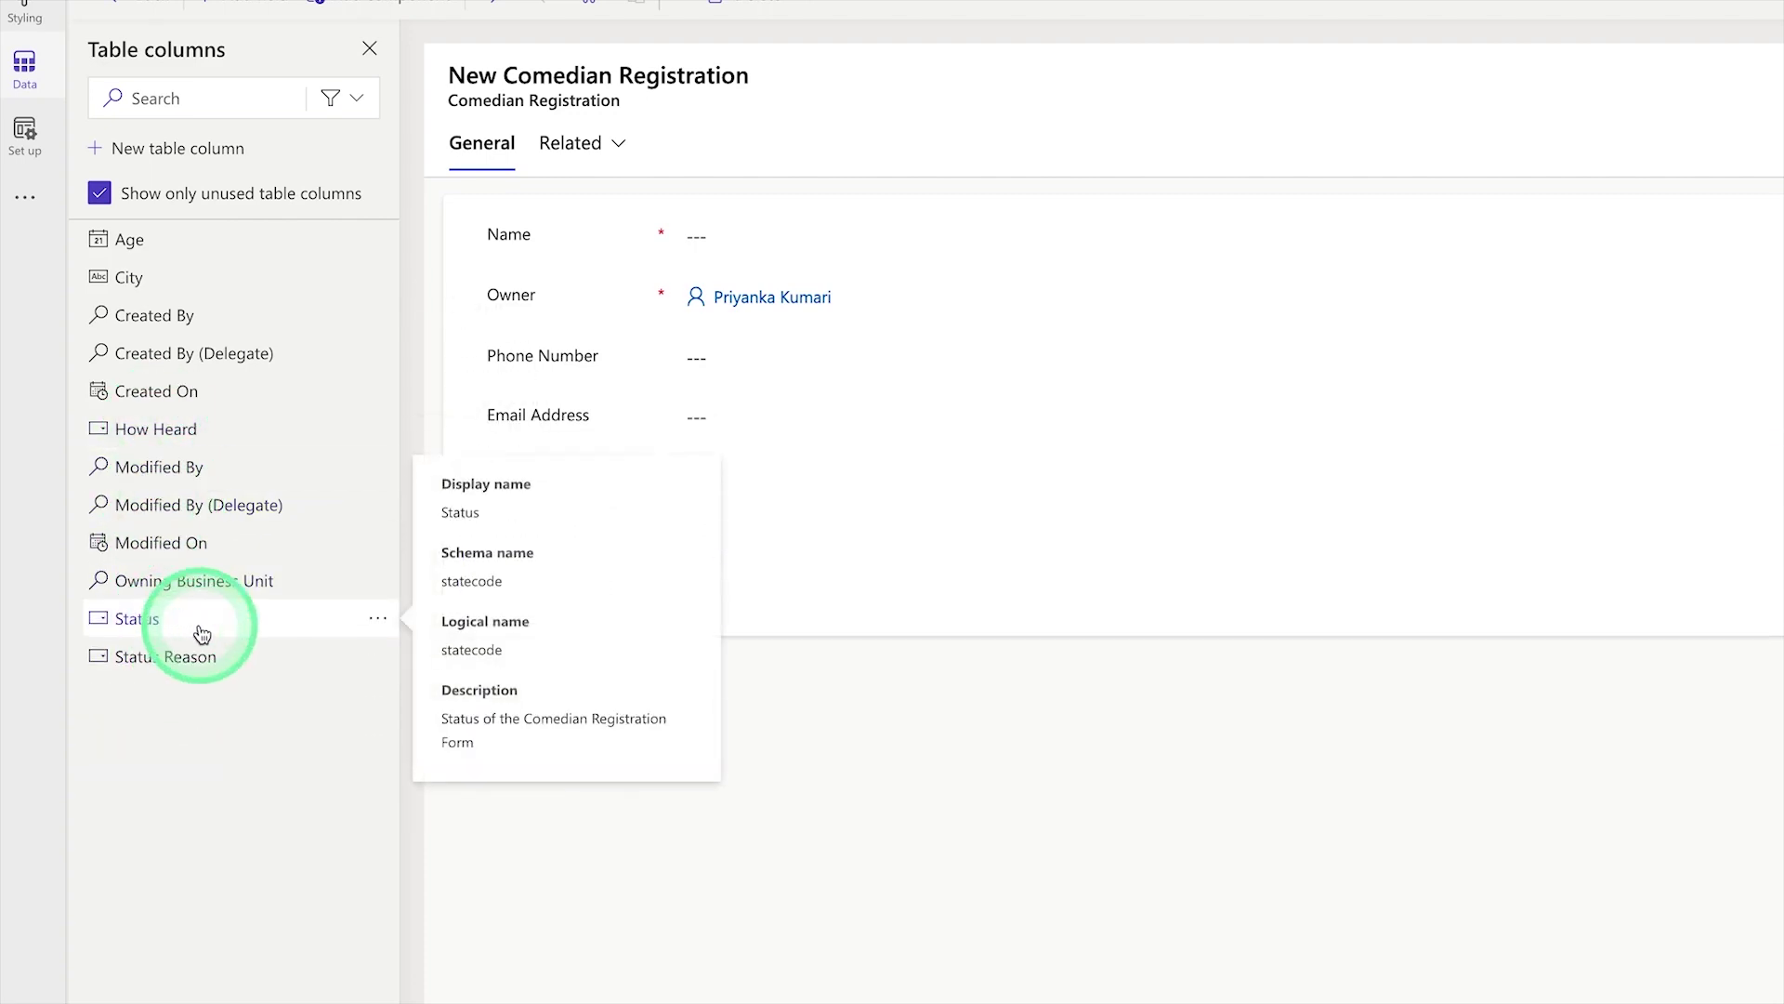
click(189, 251)
click(188, 249)
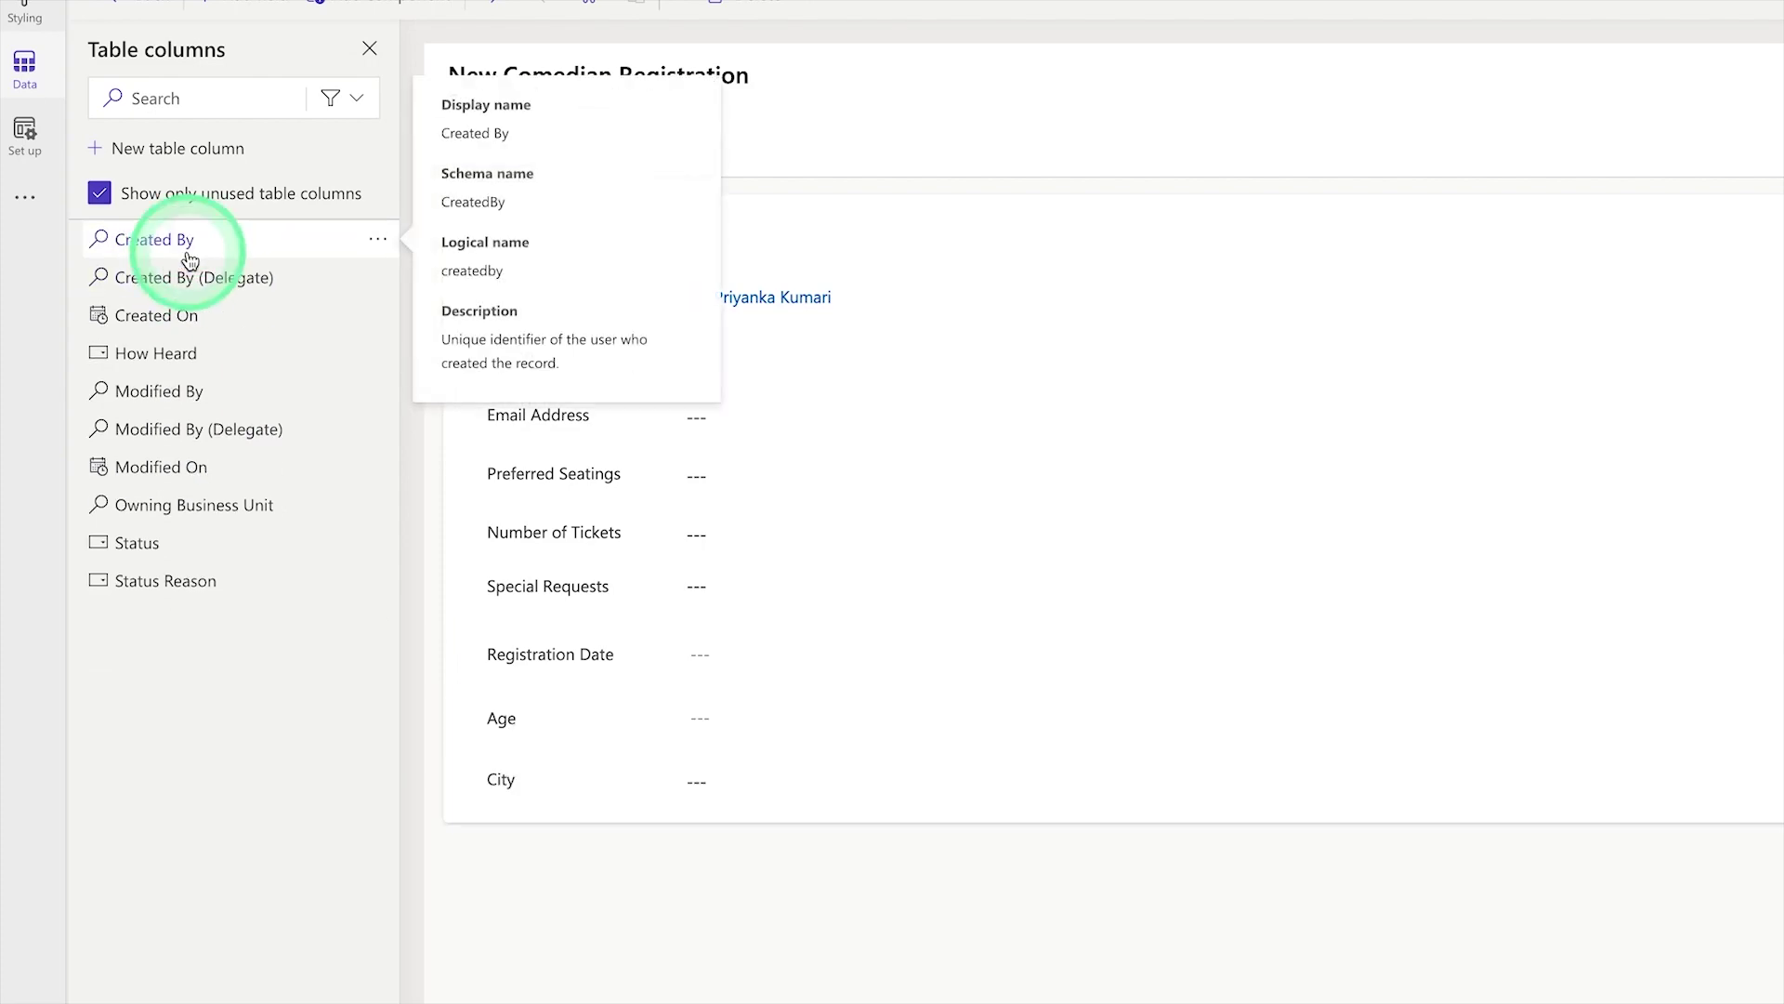
click(185, 353)
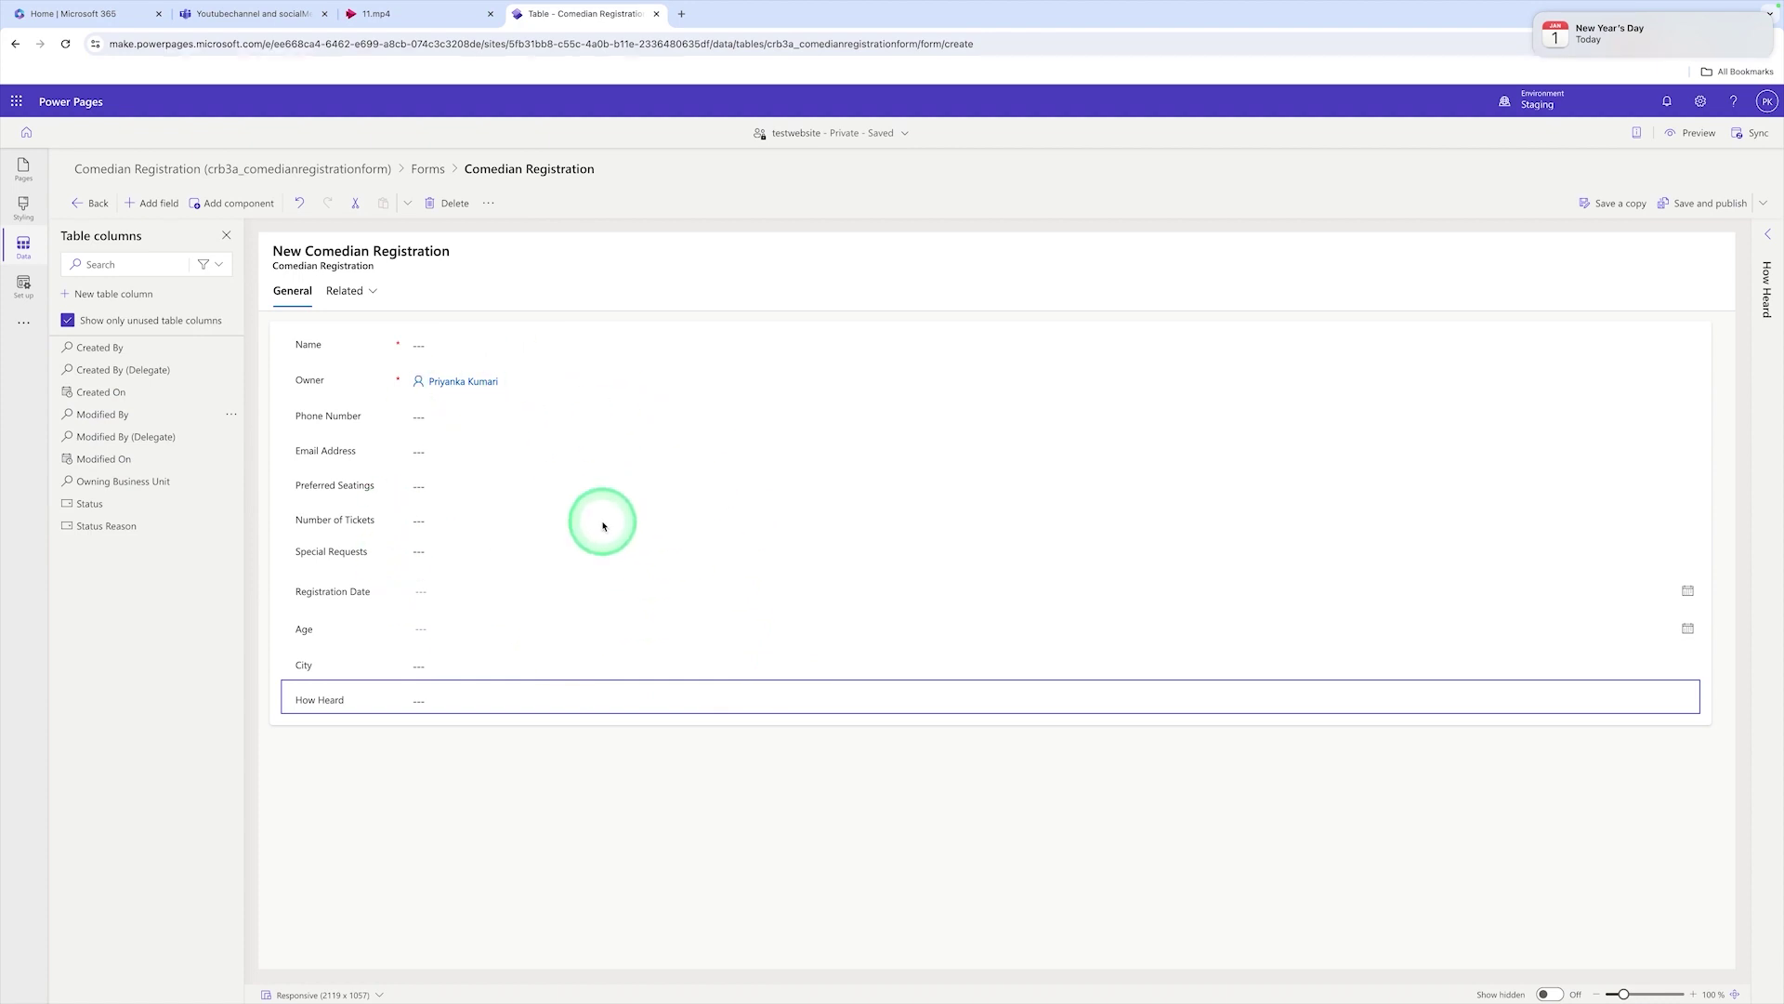
Step: Review the Name field's table column settings, including its data type choices and required setting
click(338, 356)
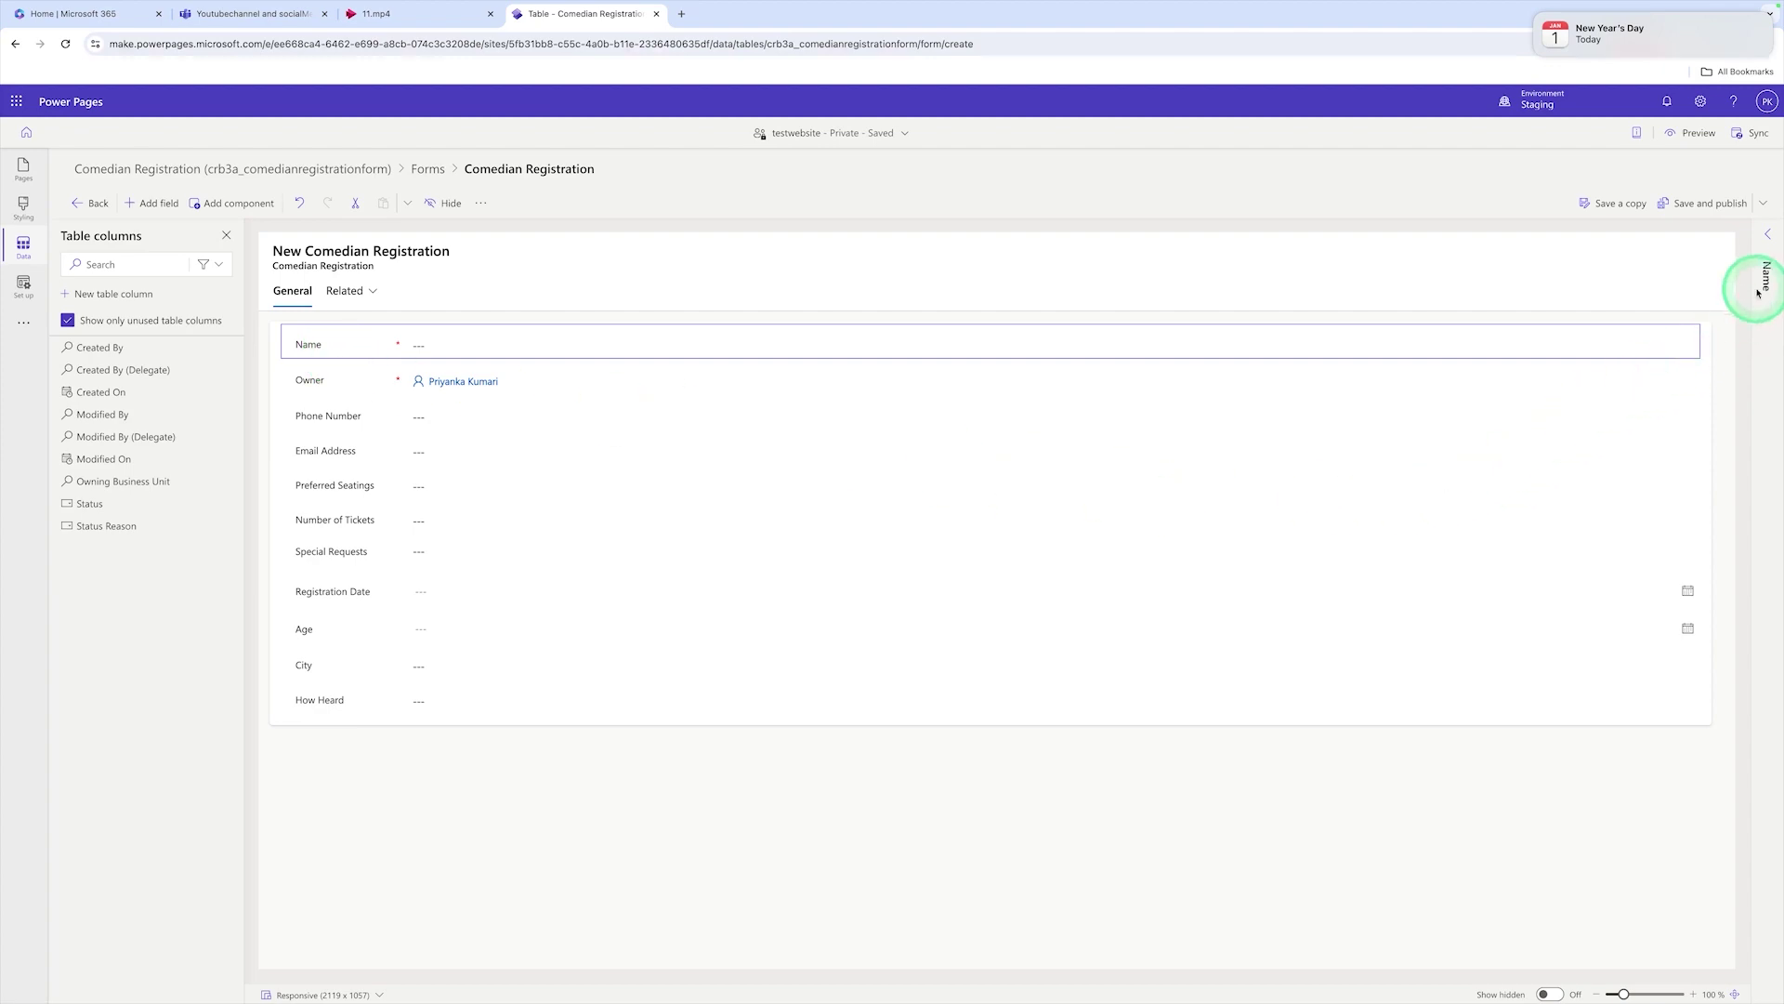
click(1765, 241)
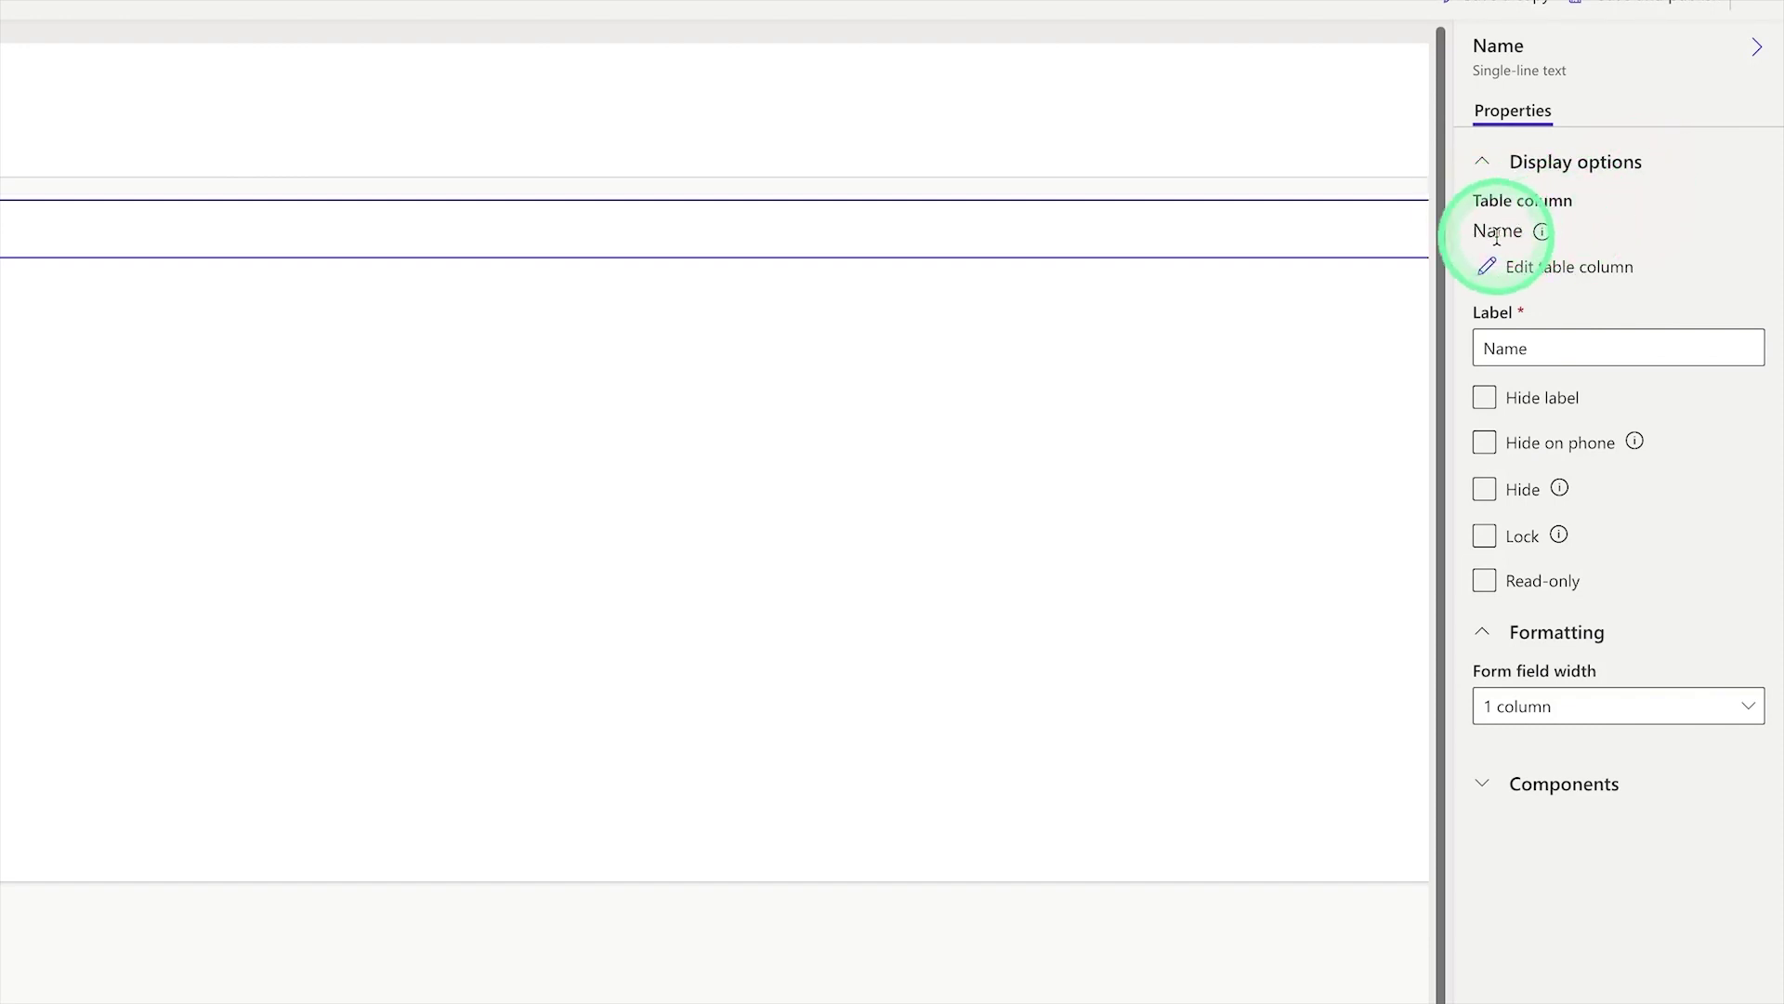
click(1531, 270)
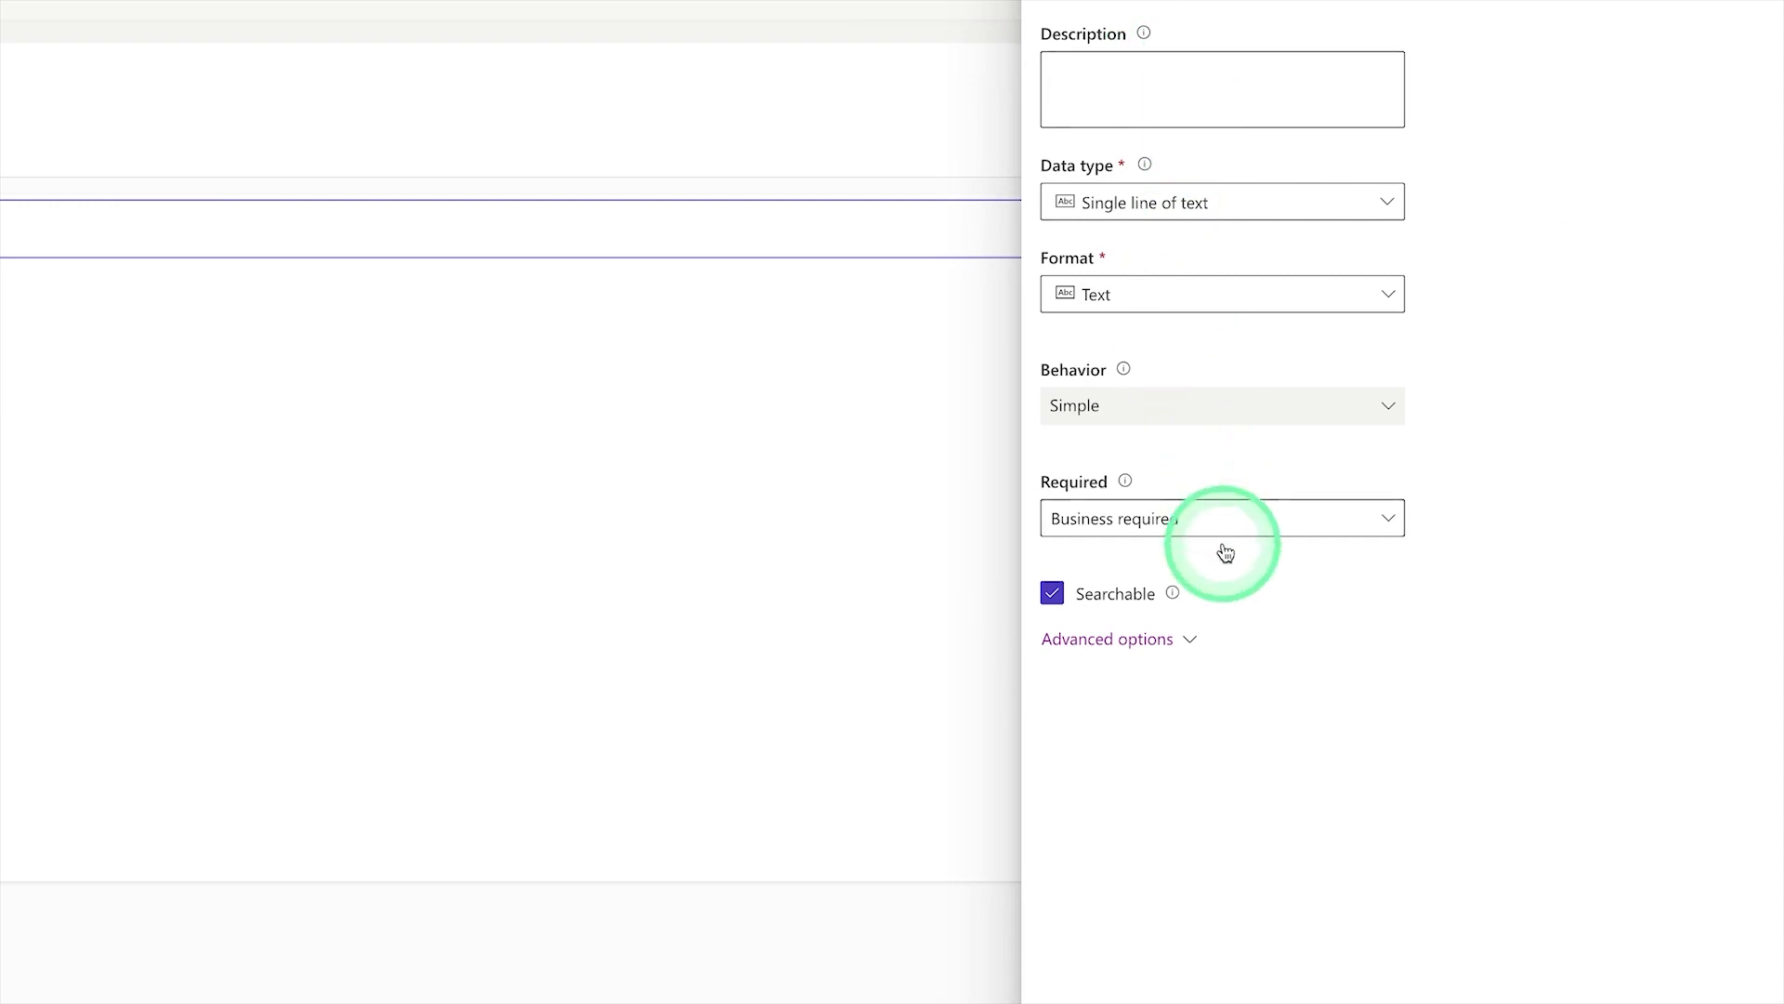
click(1390, 209)
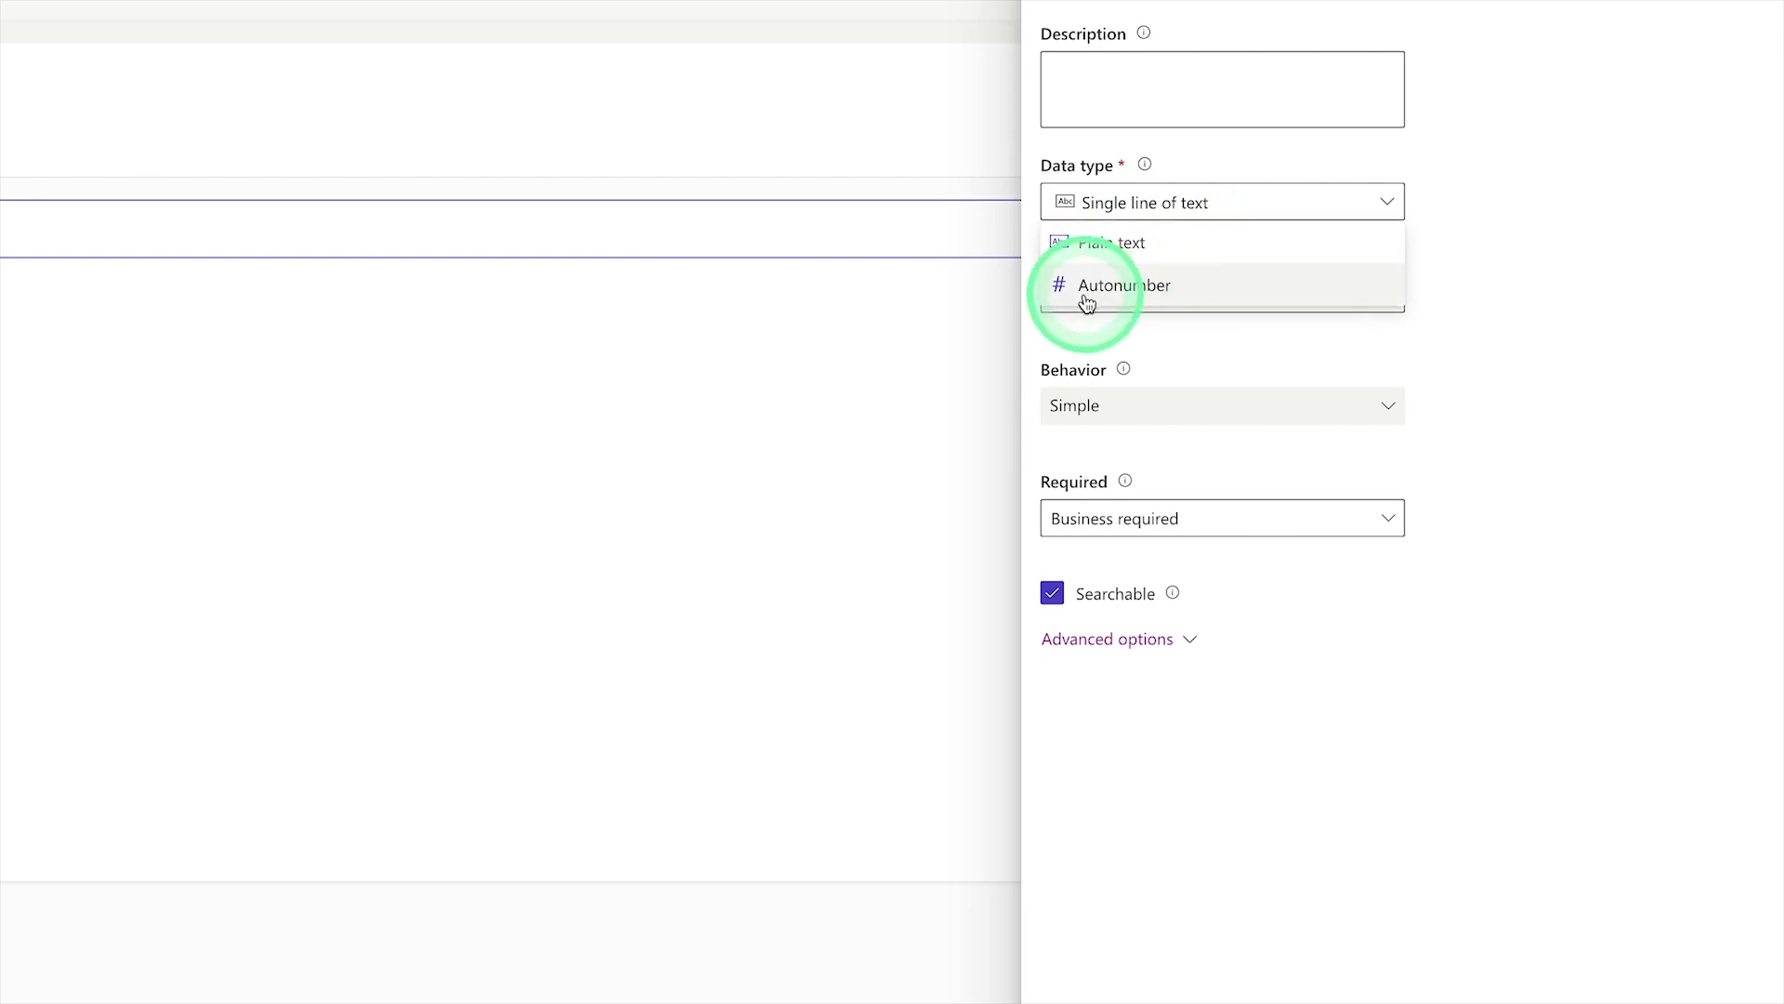
click(1388, 518)
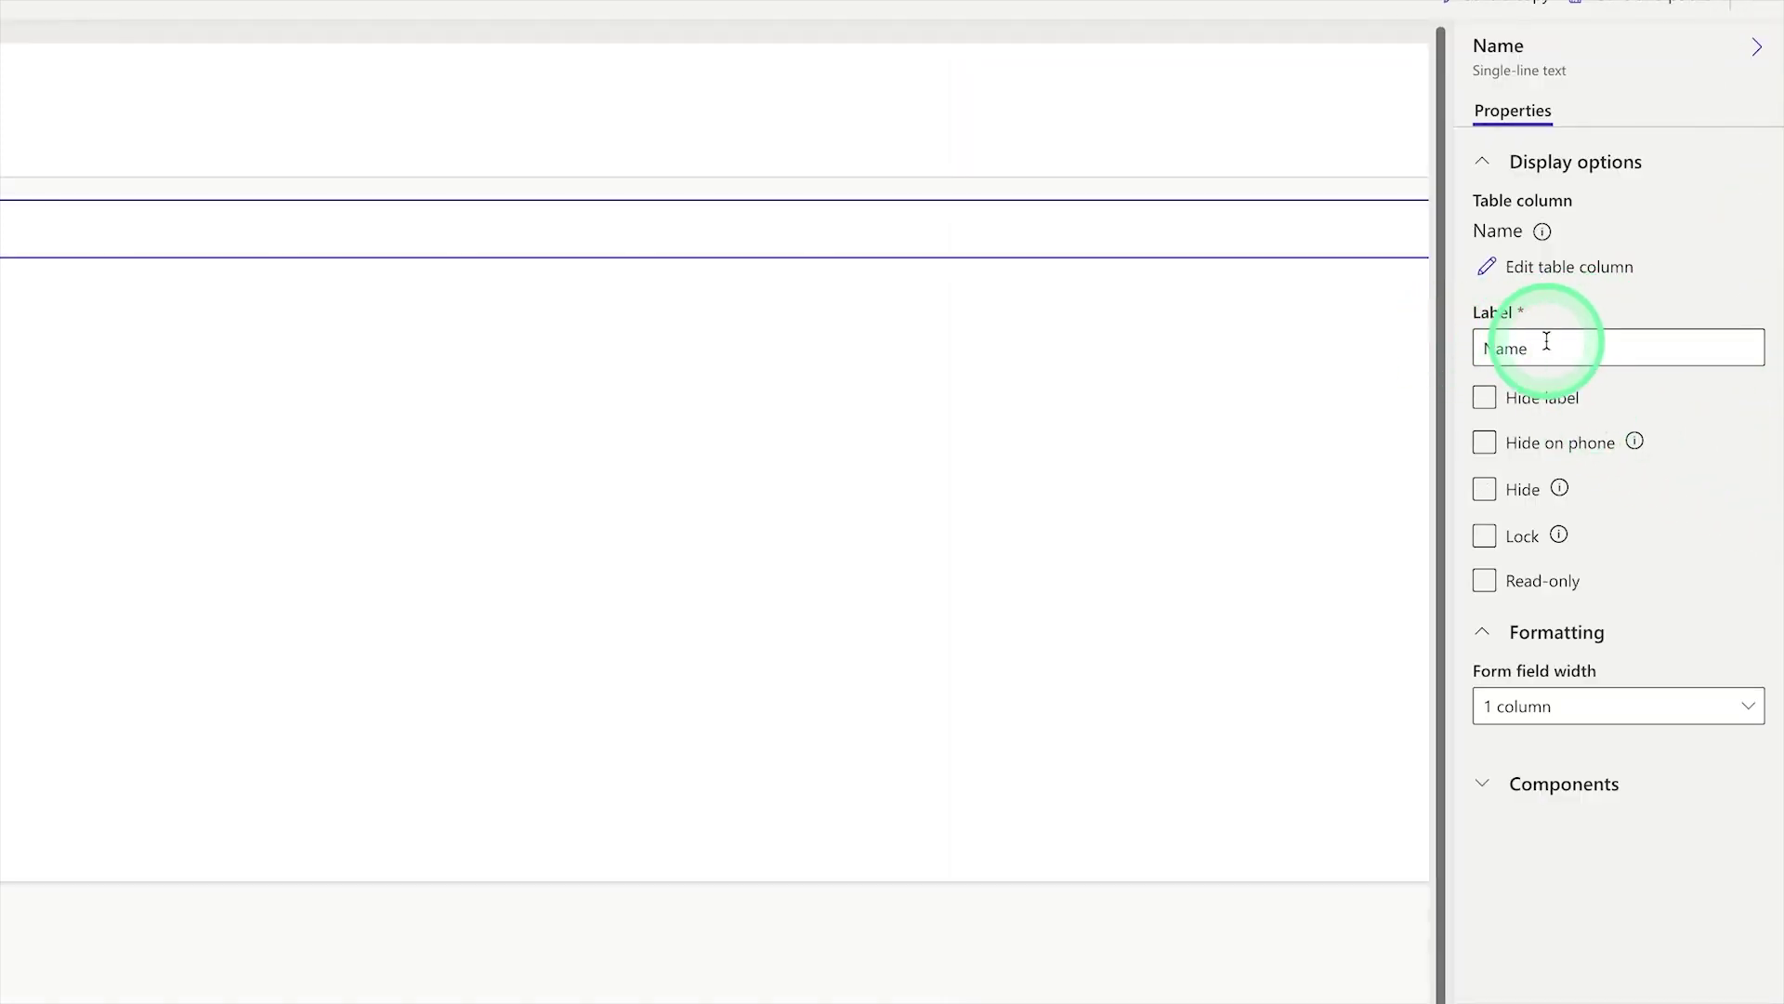
Step: Examine the Name field's display options, form field width choices and the components that can be added to it
click(1596, 413)
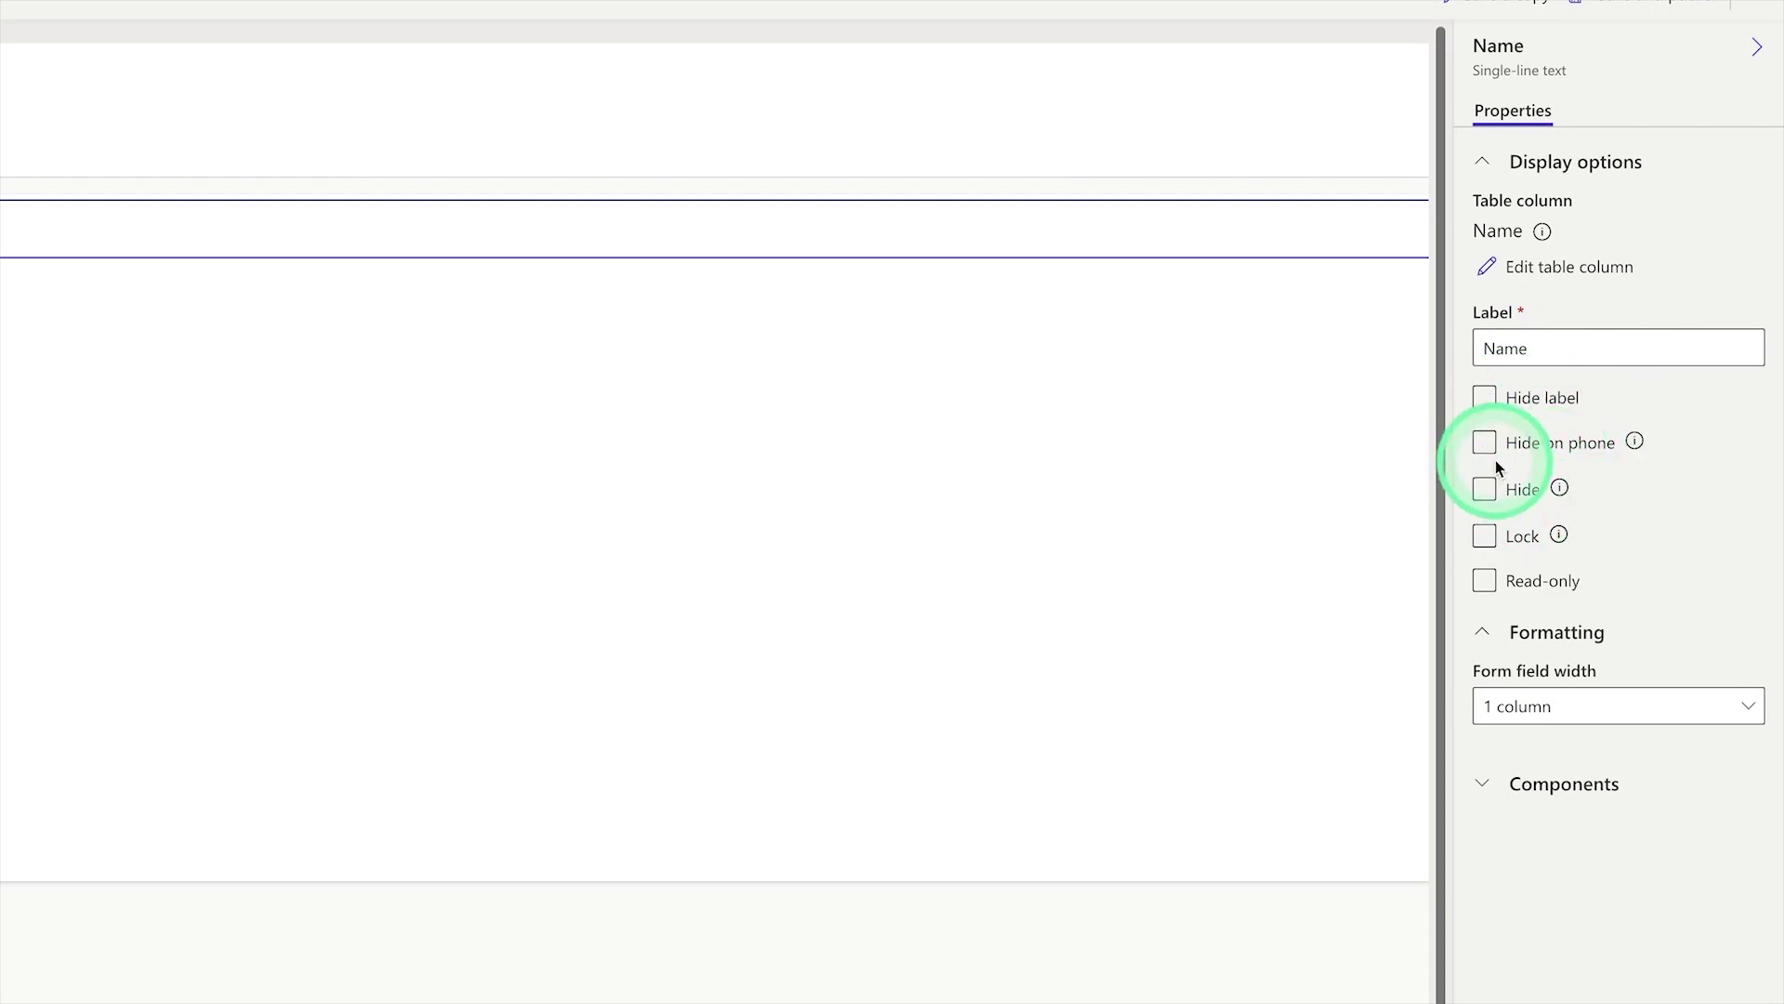
click(1513, 470)
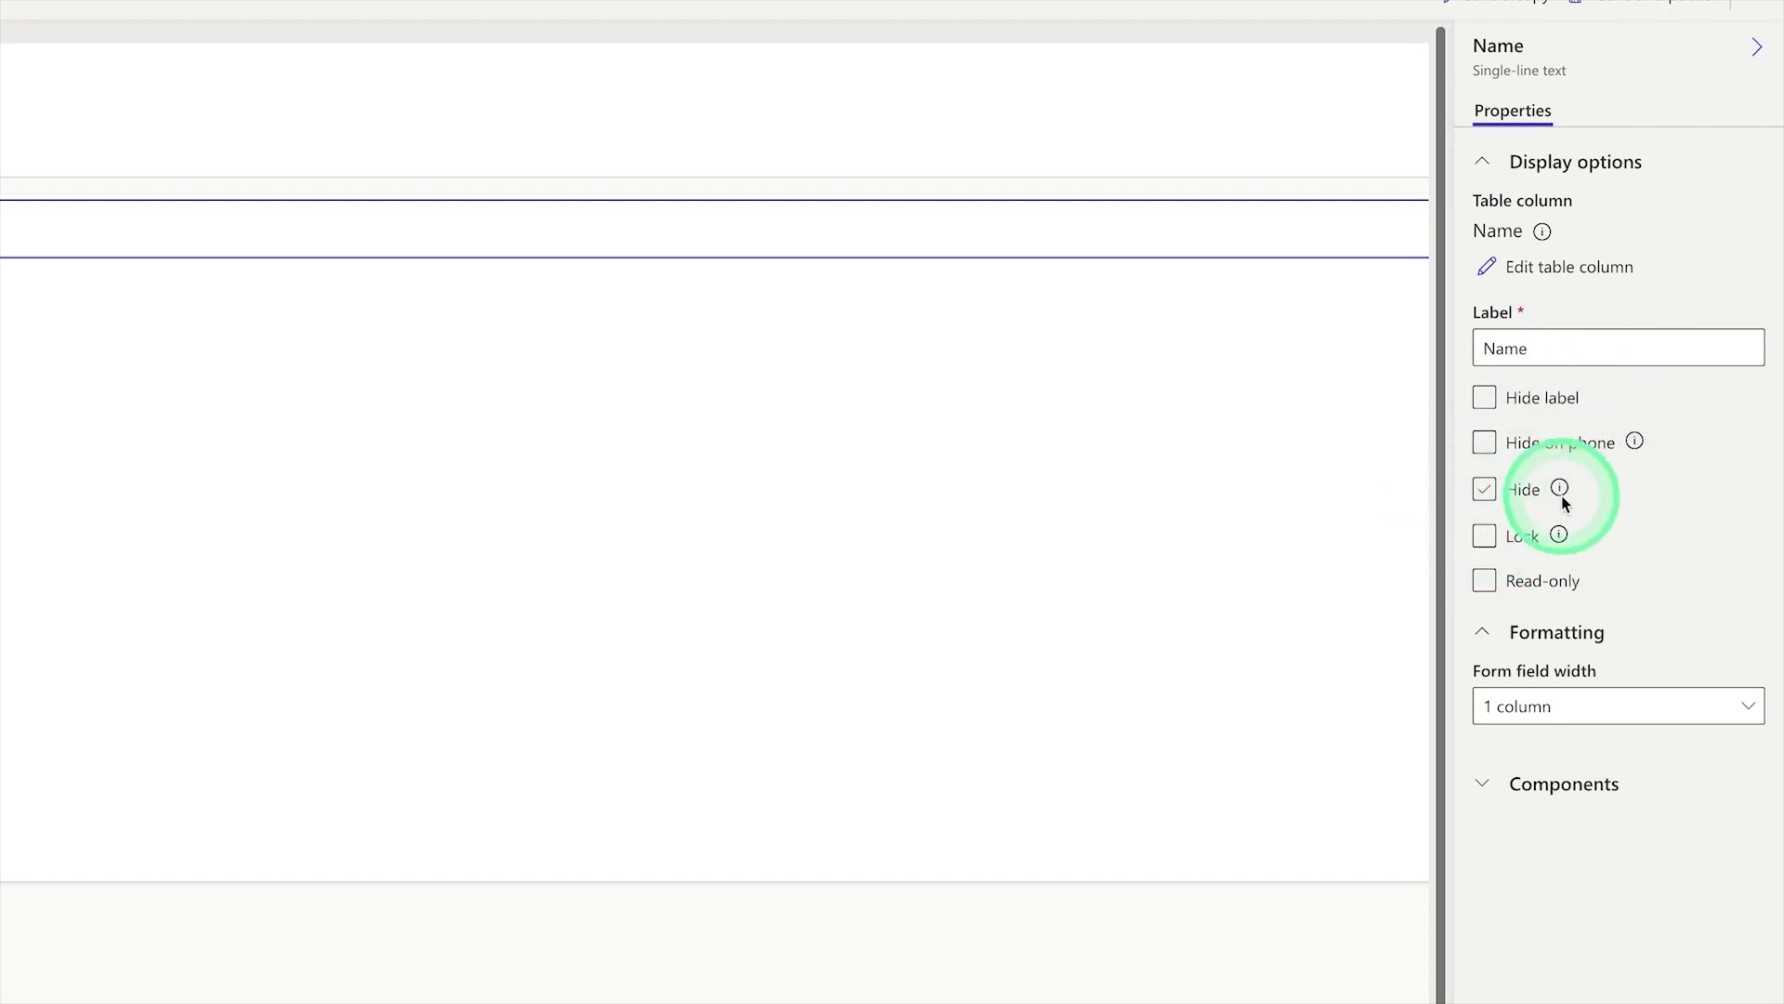
click(1487, 539)
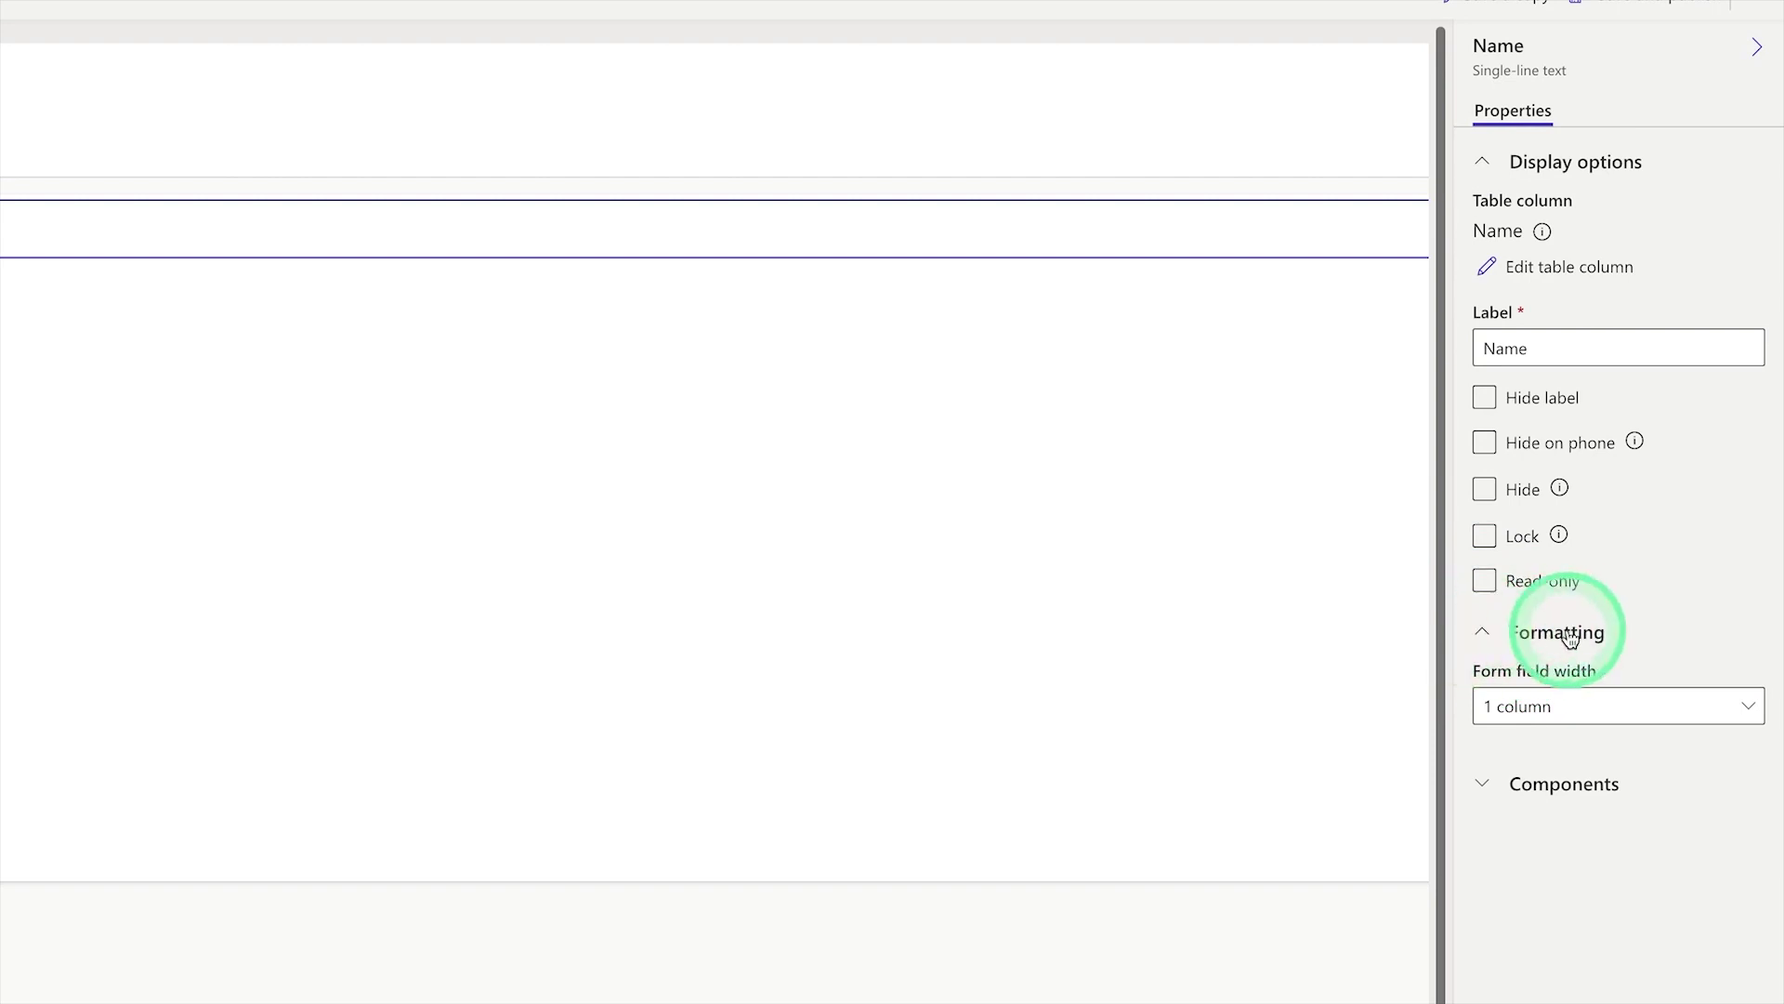
click(1756, 708)
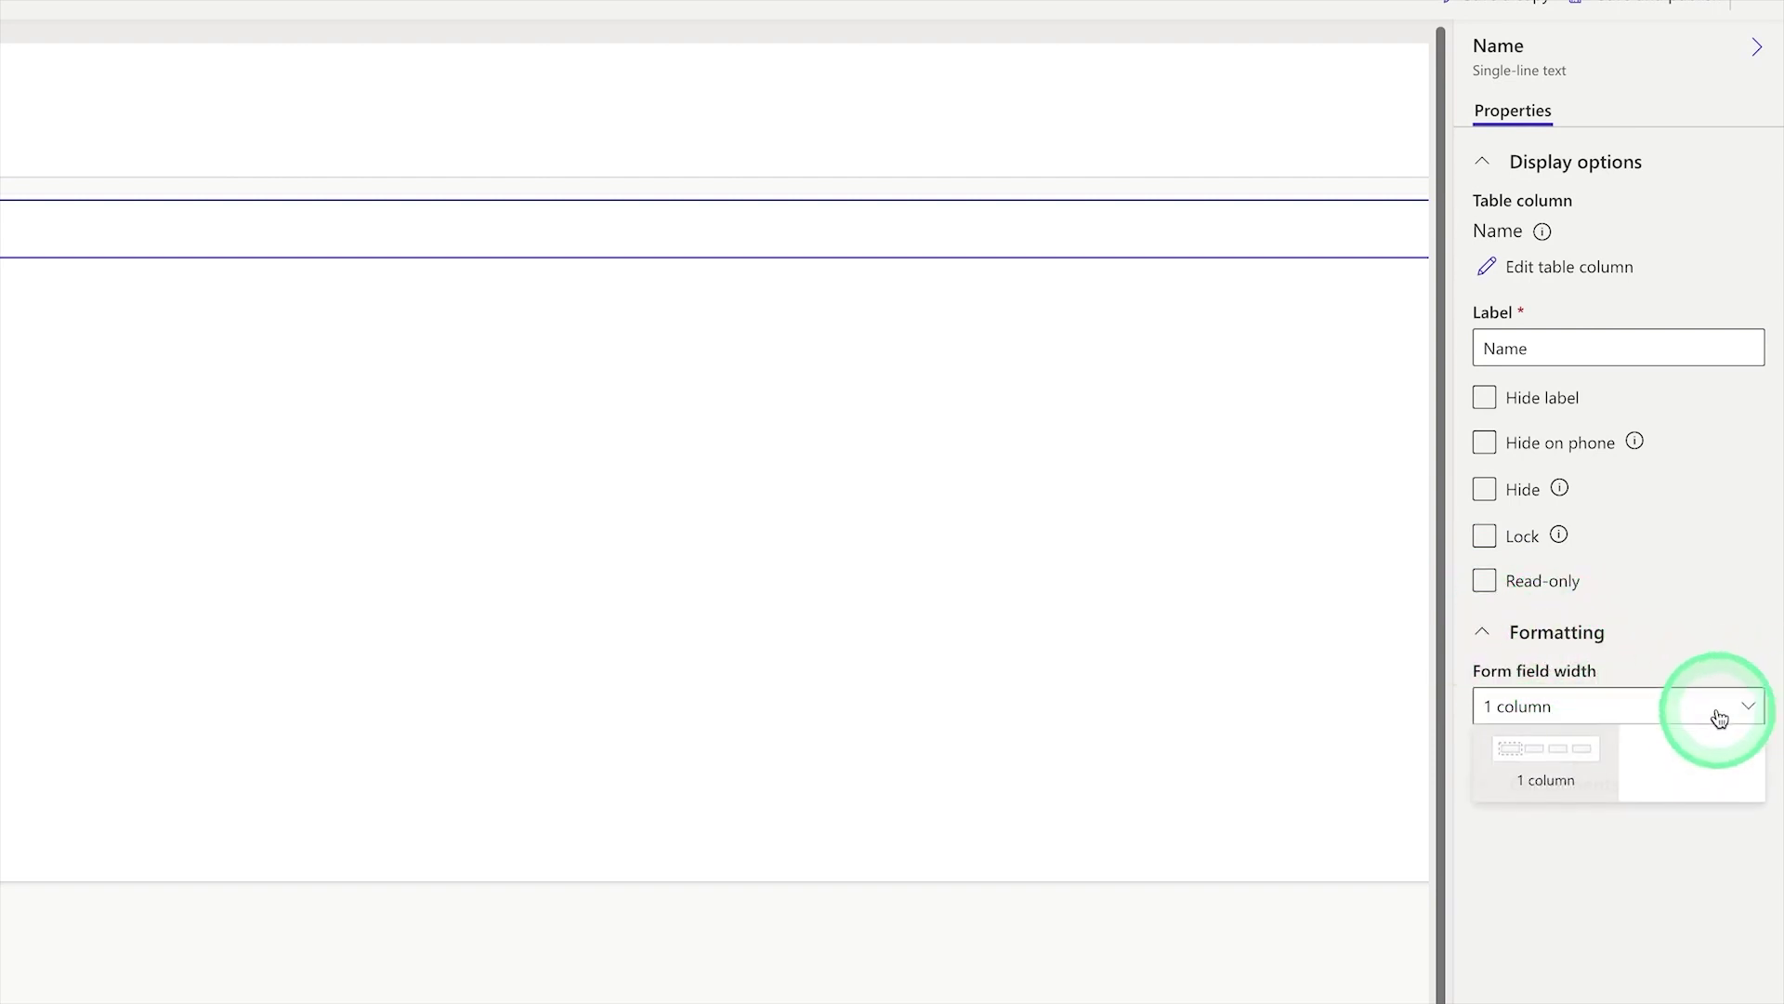
click(1687, 590)
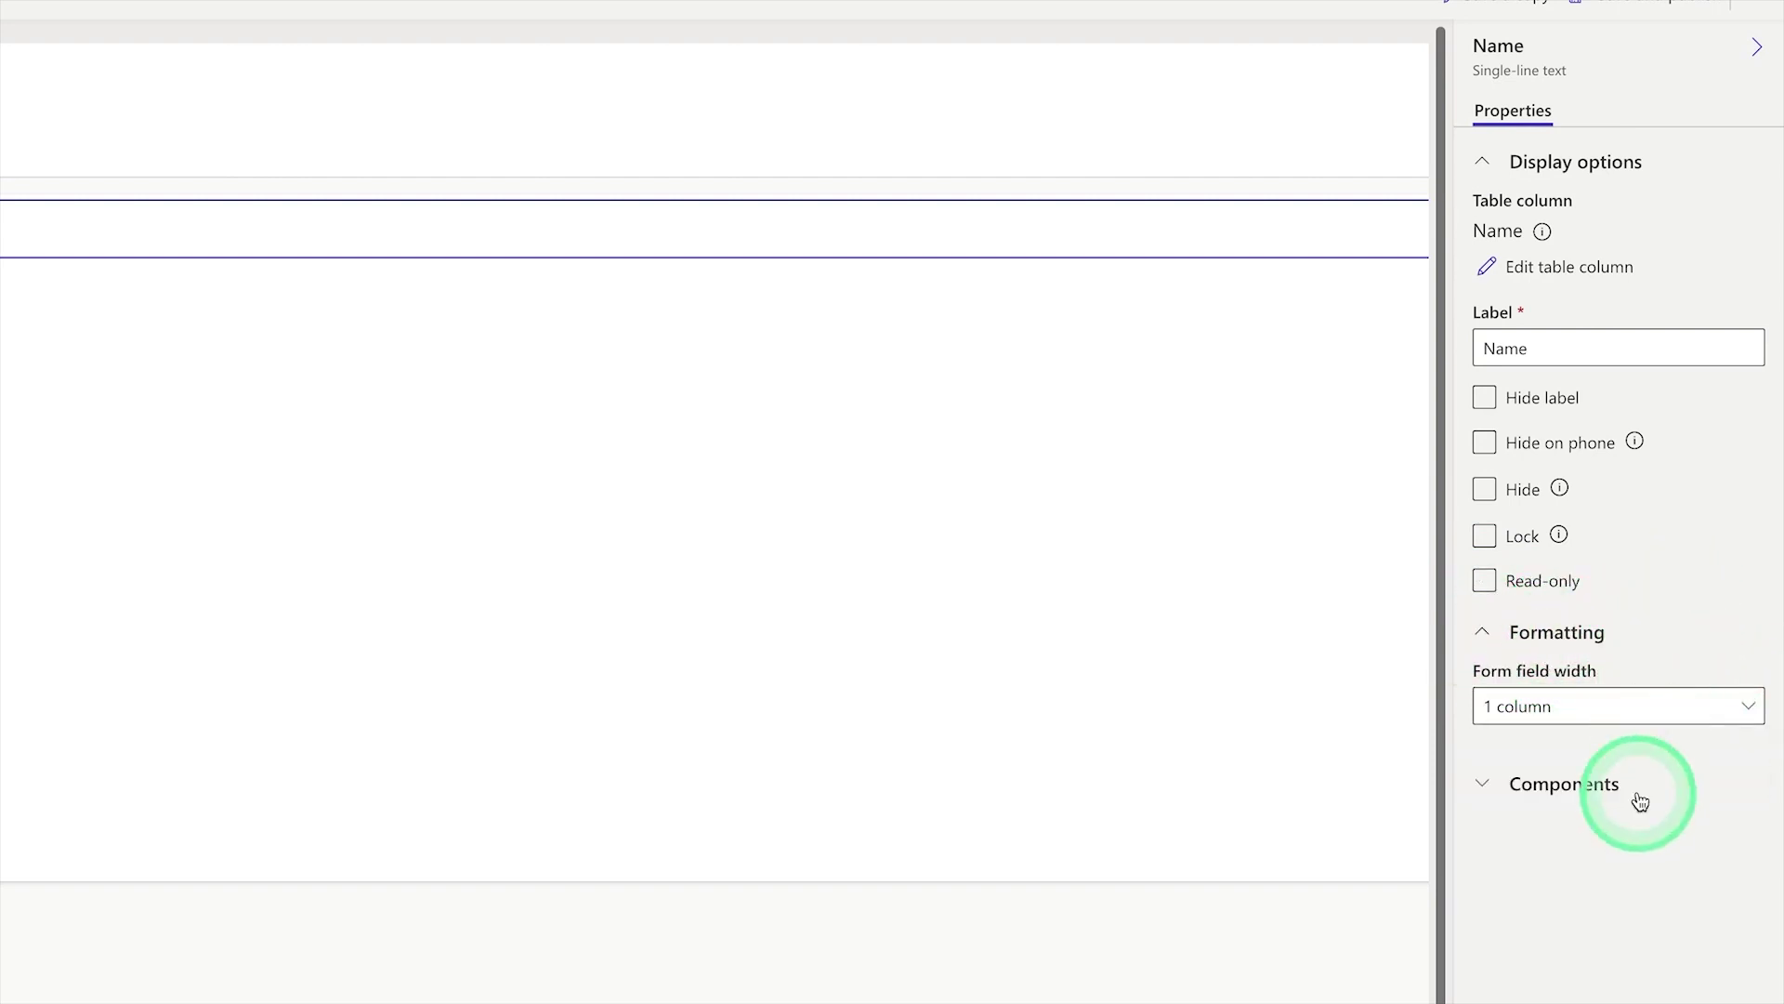
click(1504, 796)
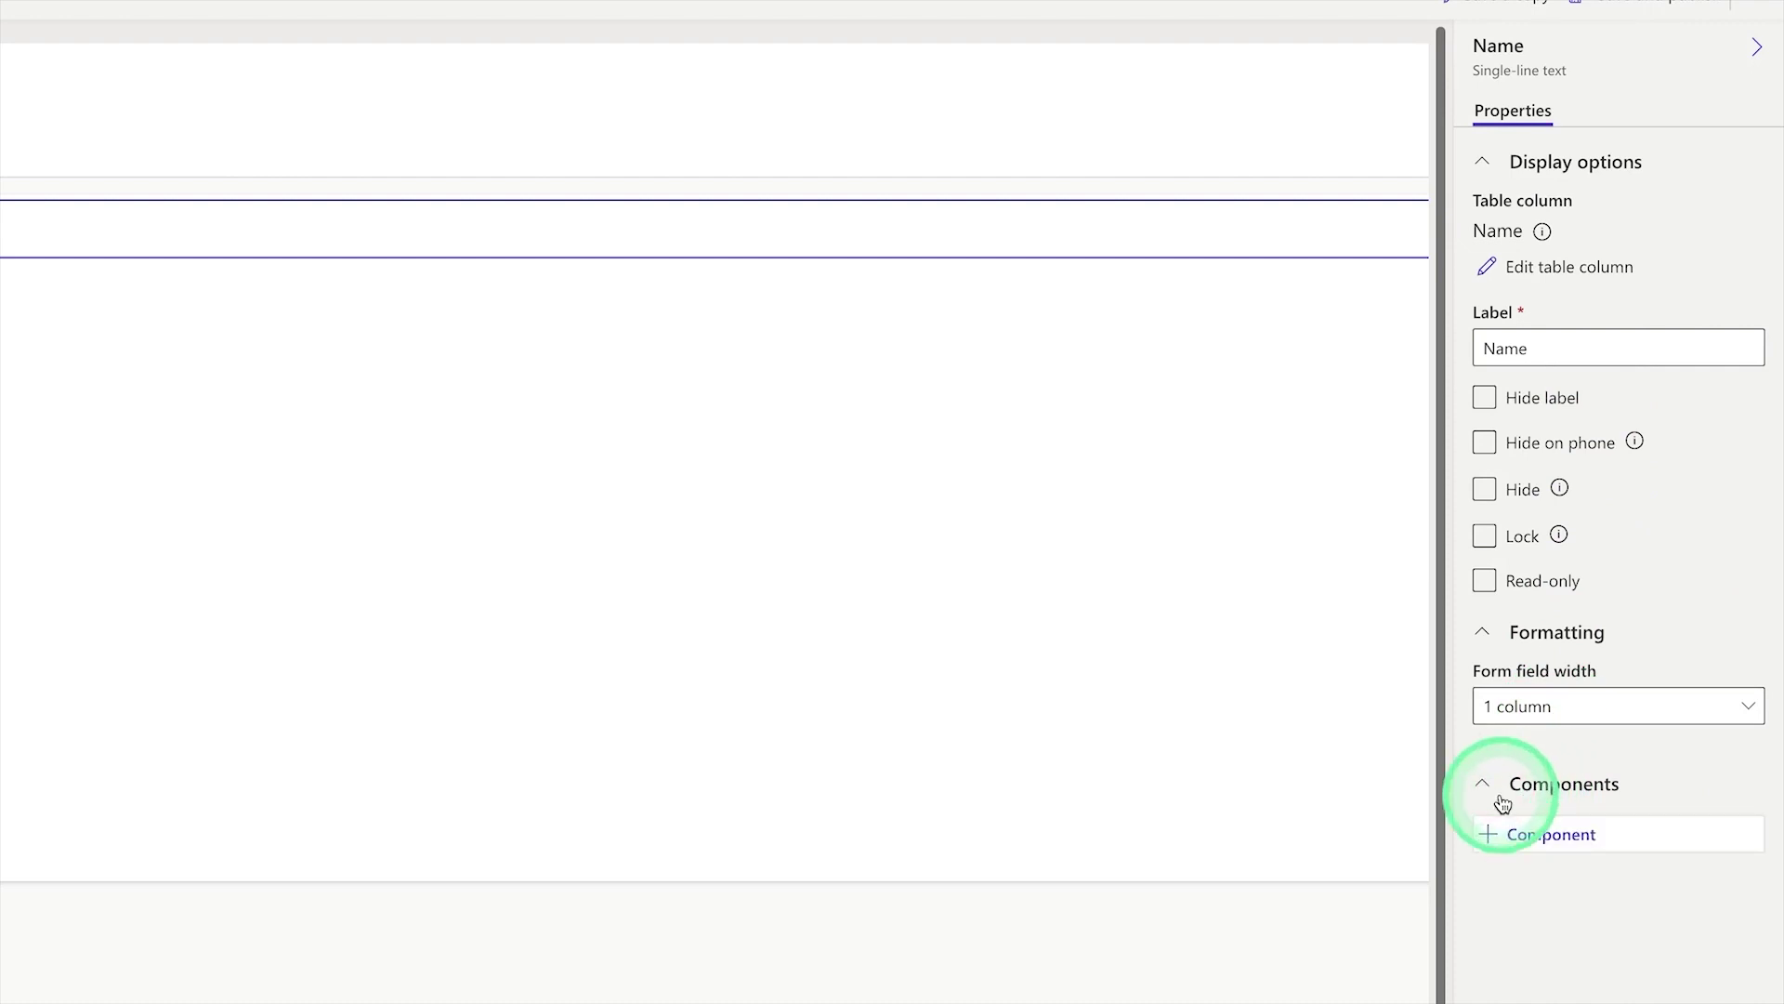
click(1497, 841)
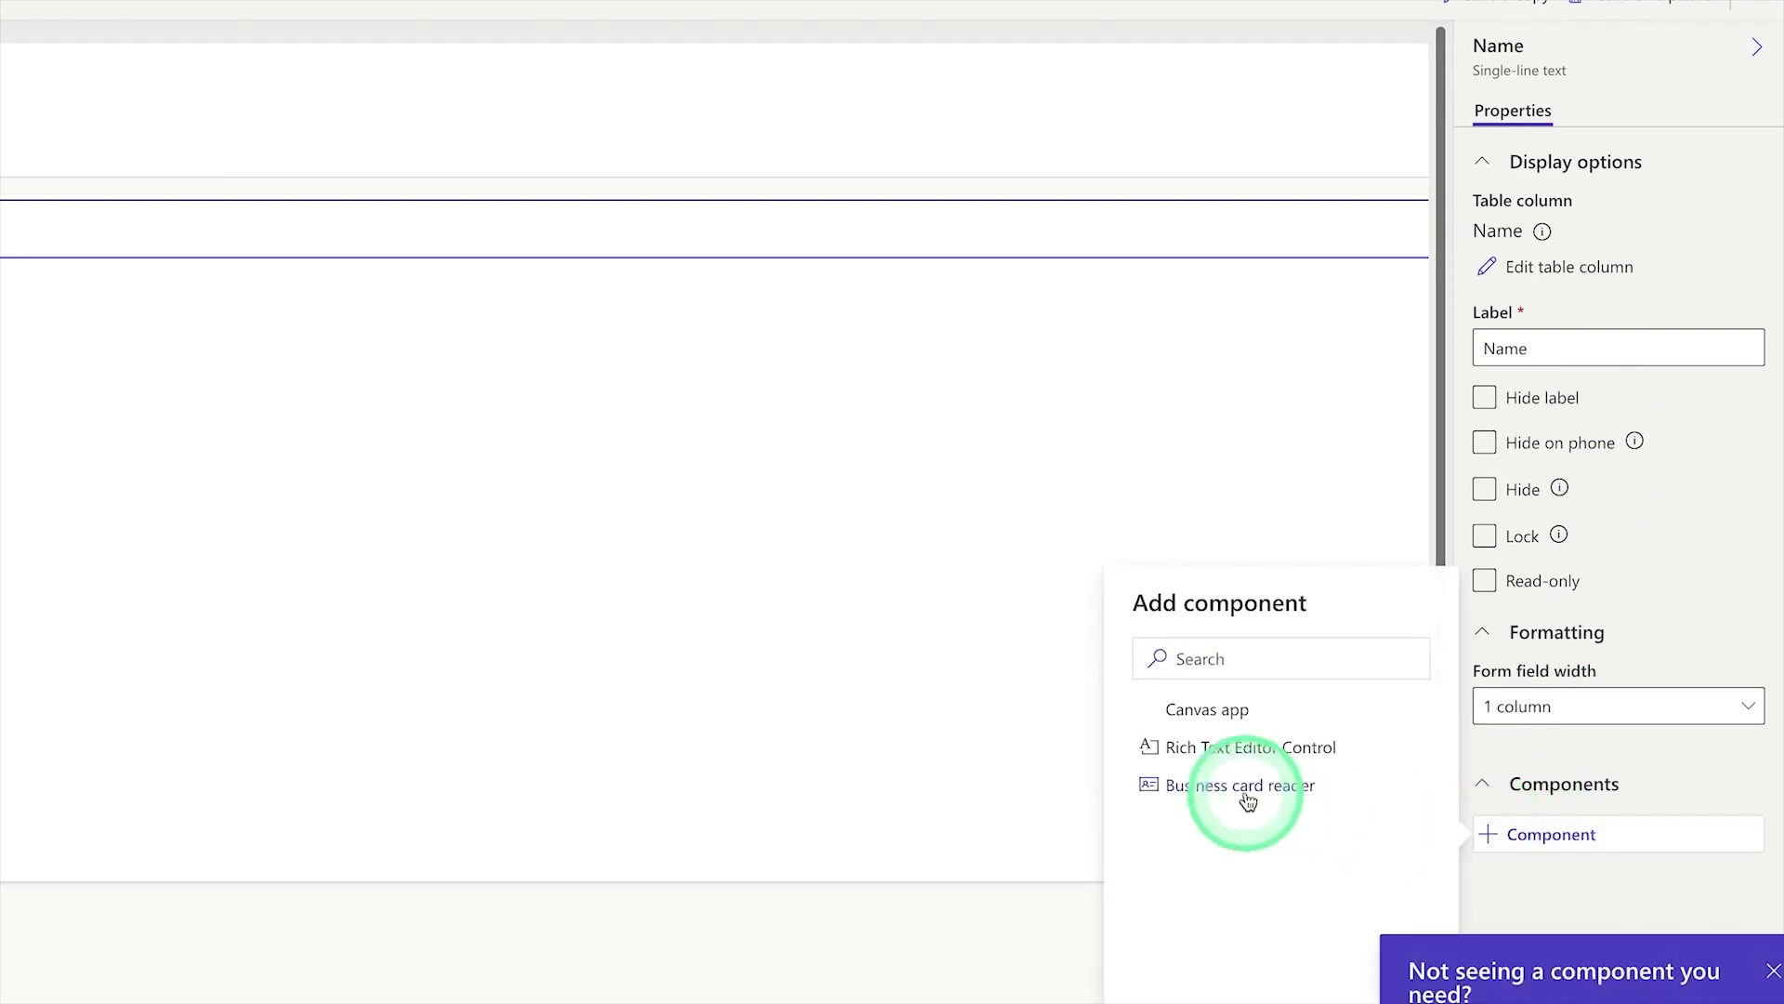
mouse_move(1245, 768)
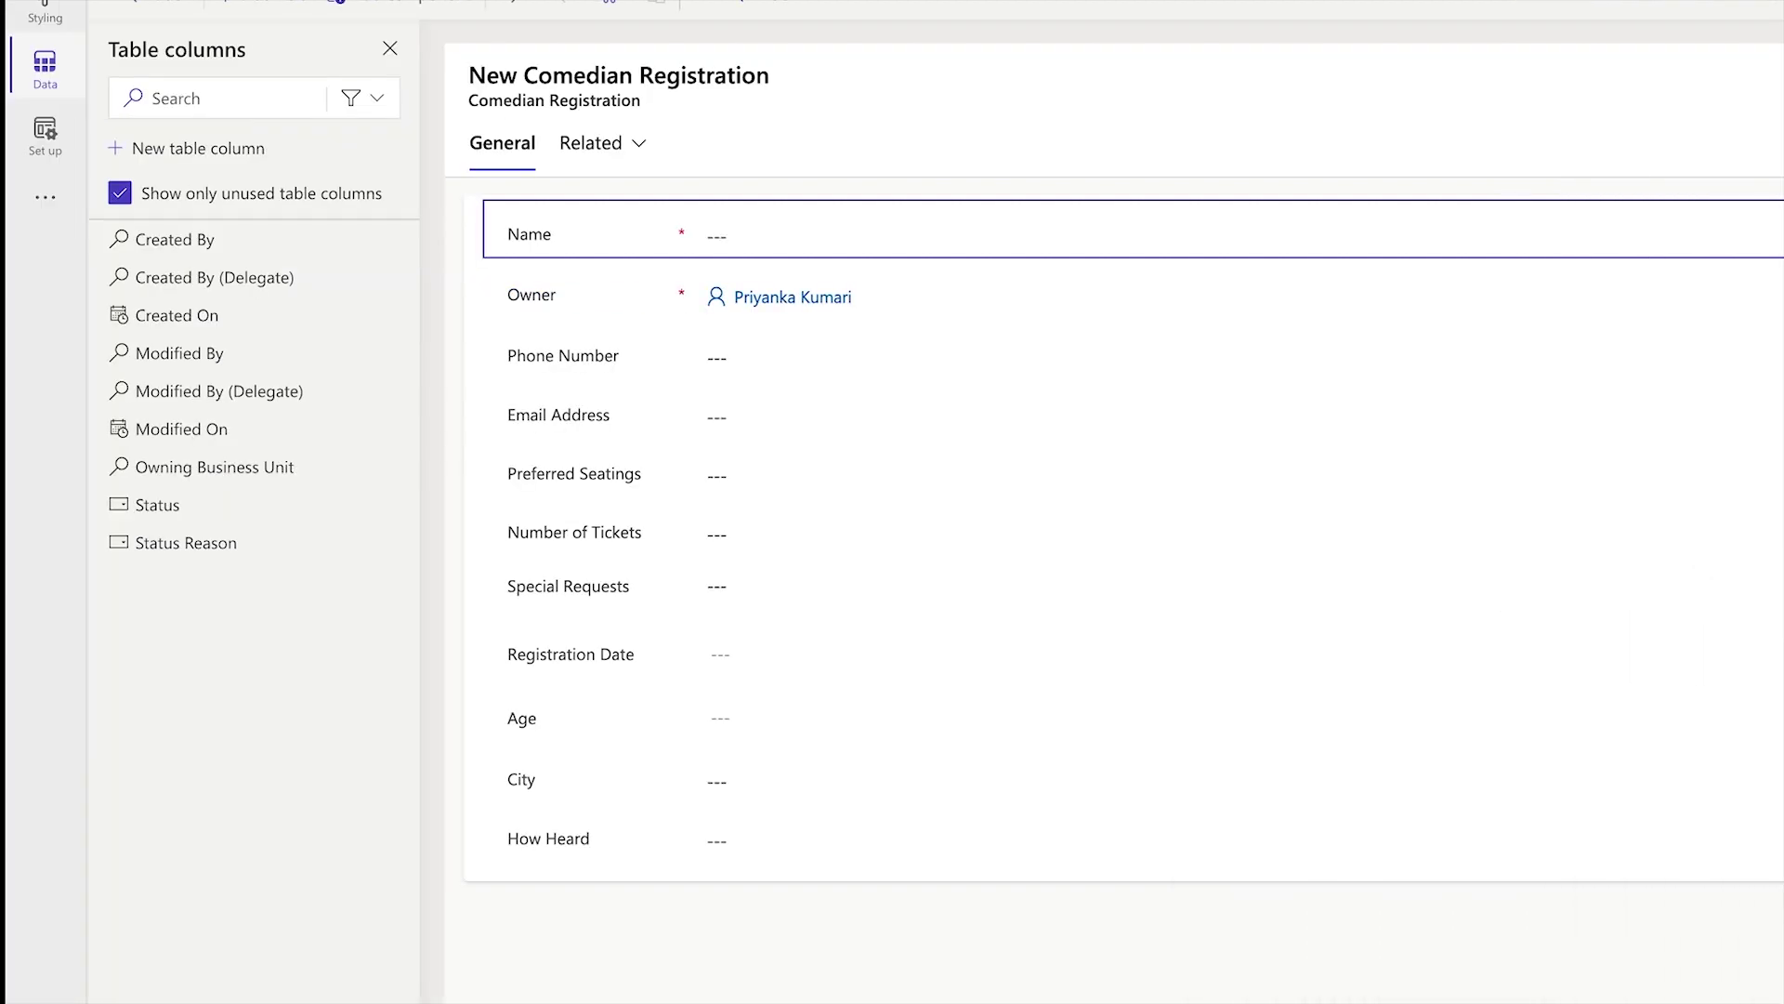
Step: Try to move the Phone Number field beside the Name field on the form
click(684, 423)
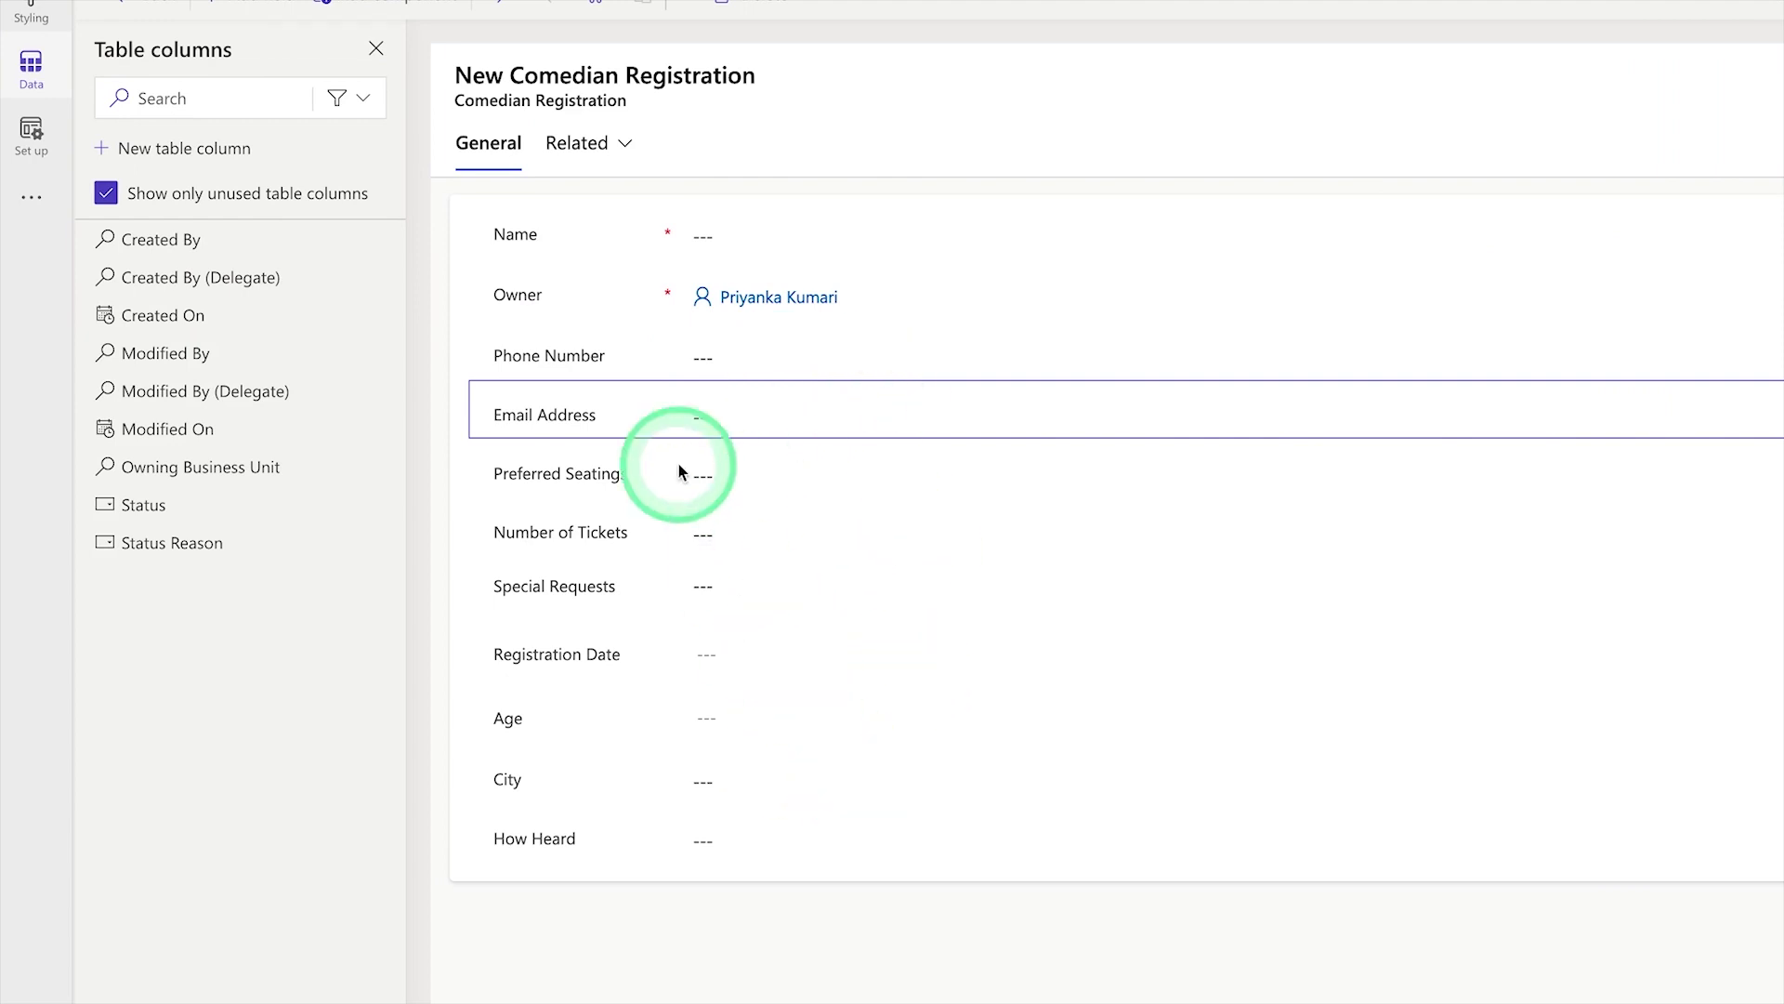
click(627, 365)
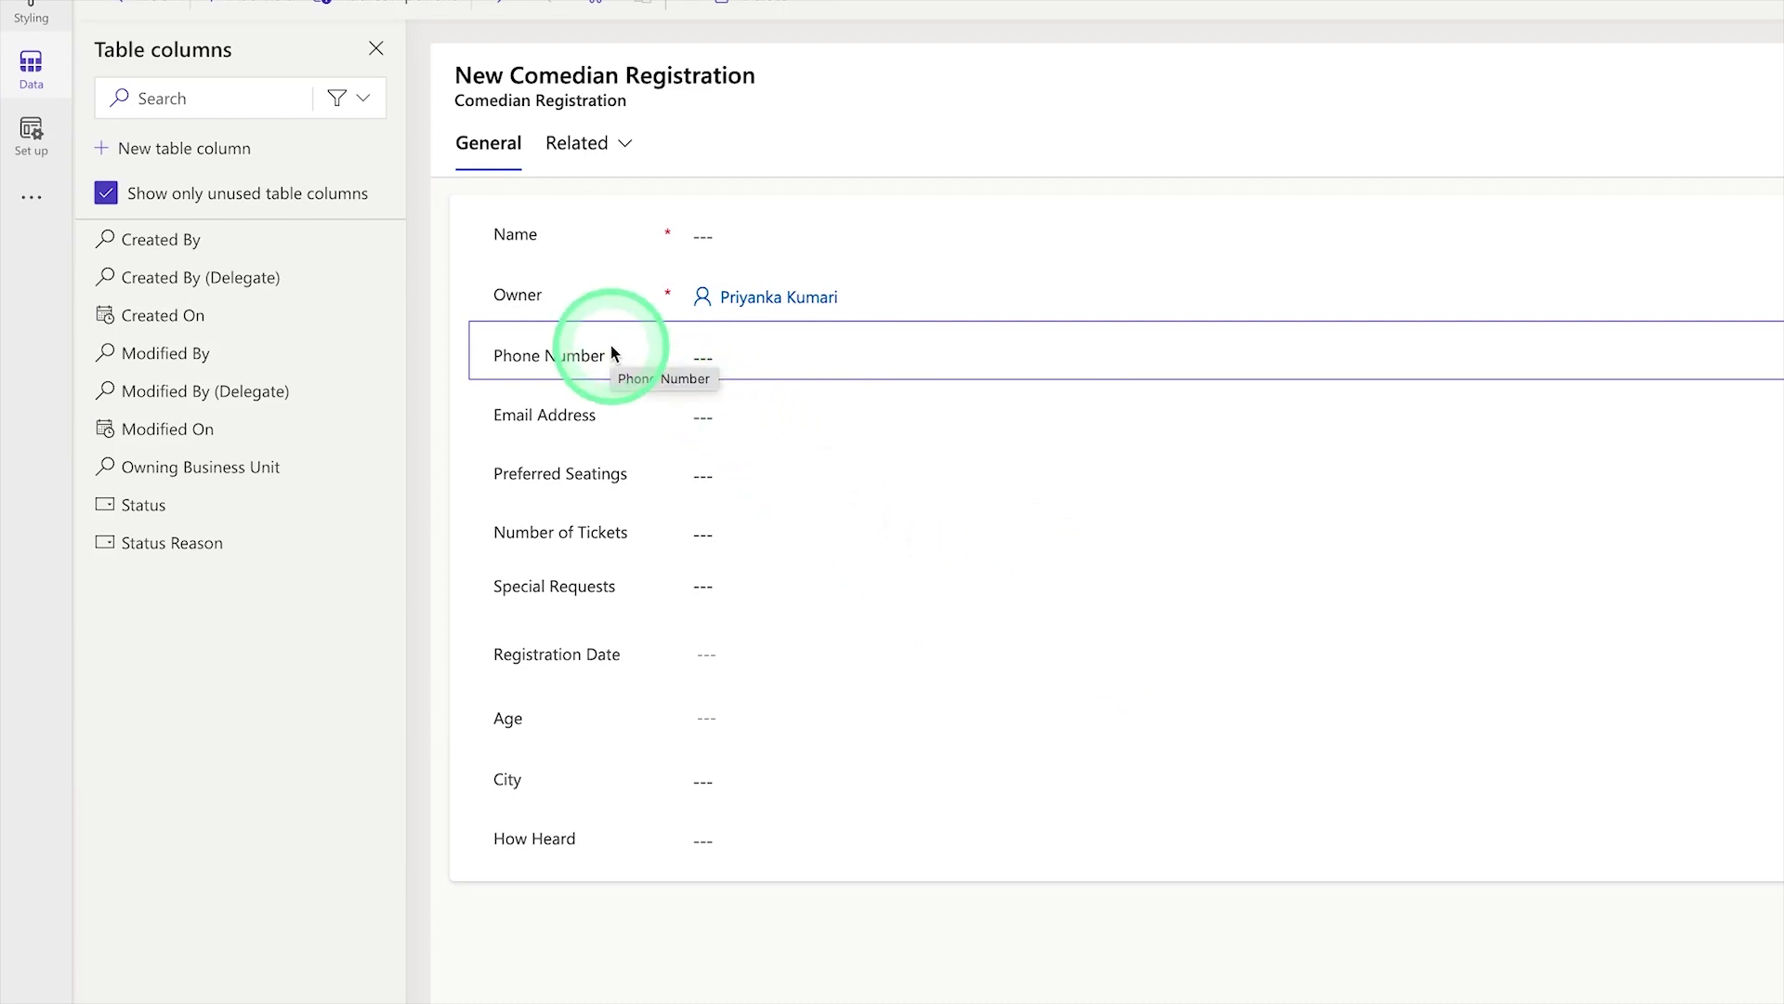
drag(613, 351, 1644, 199)
click(789, 399)
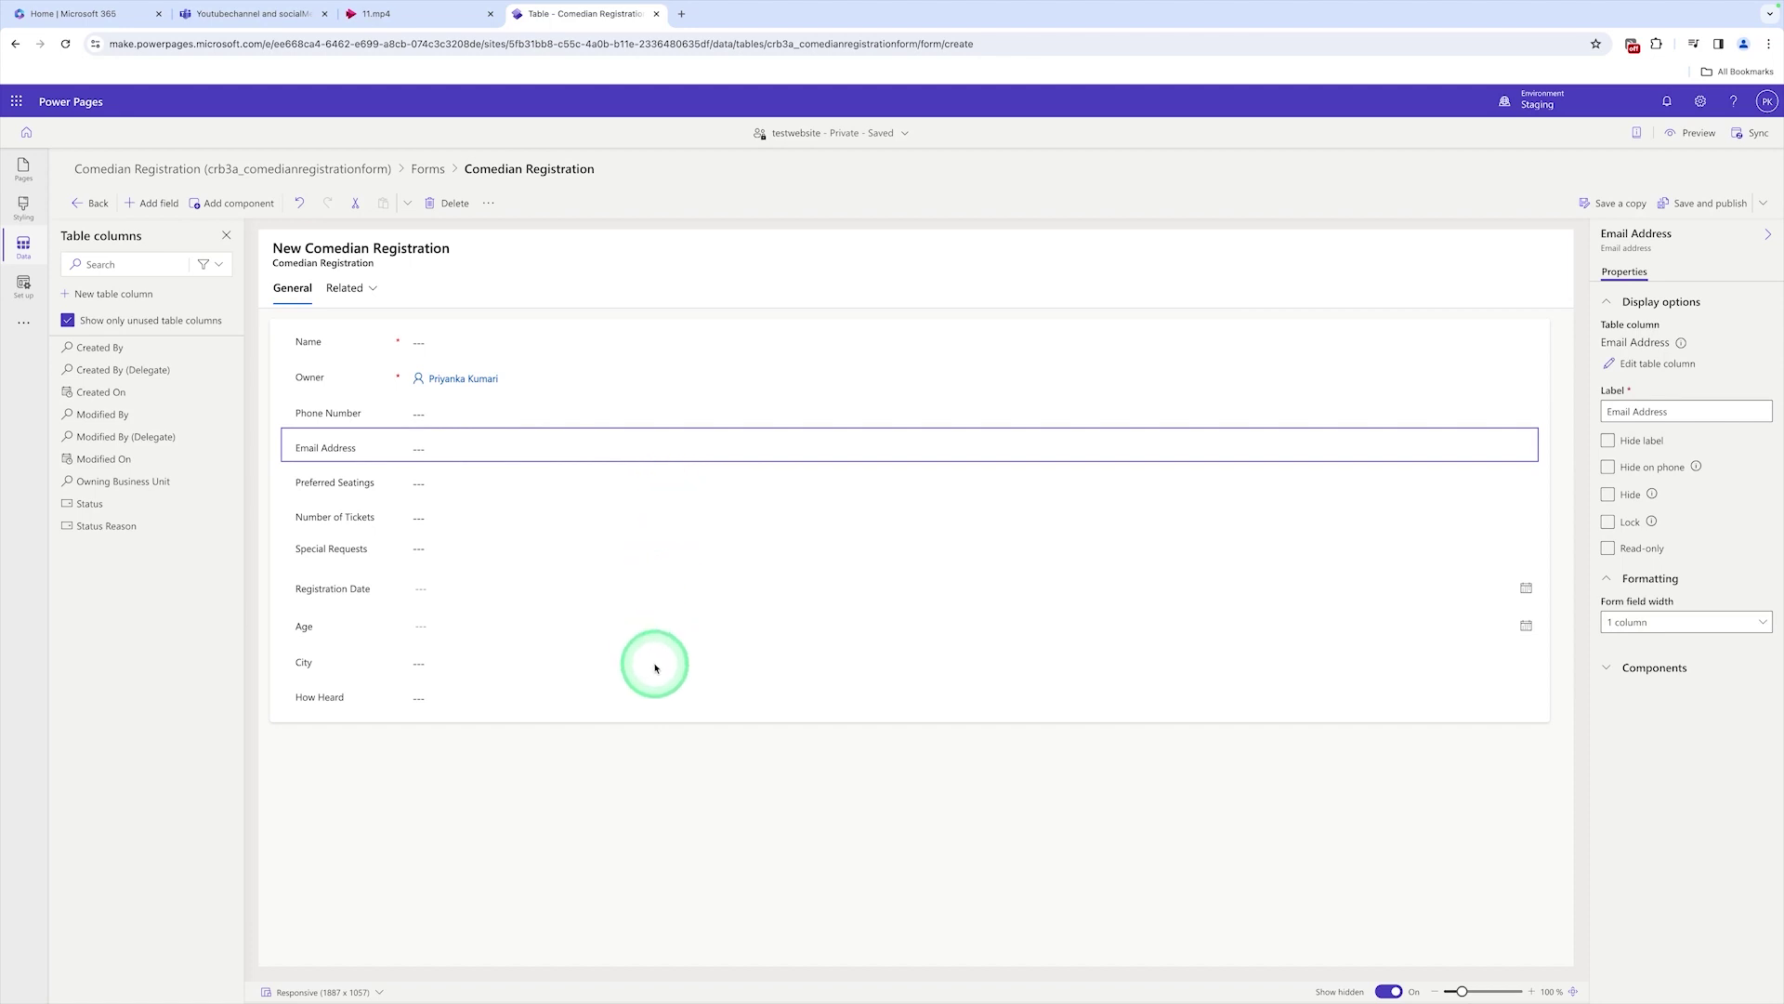
Step: Set the form's General section to a 2 columns layout
click(673, 721)
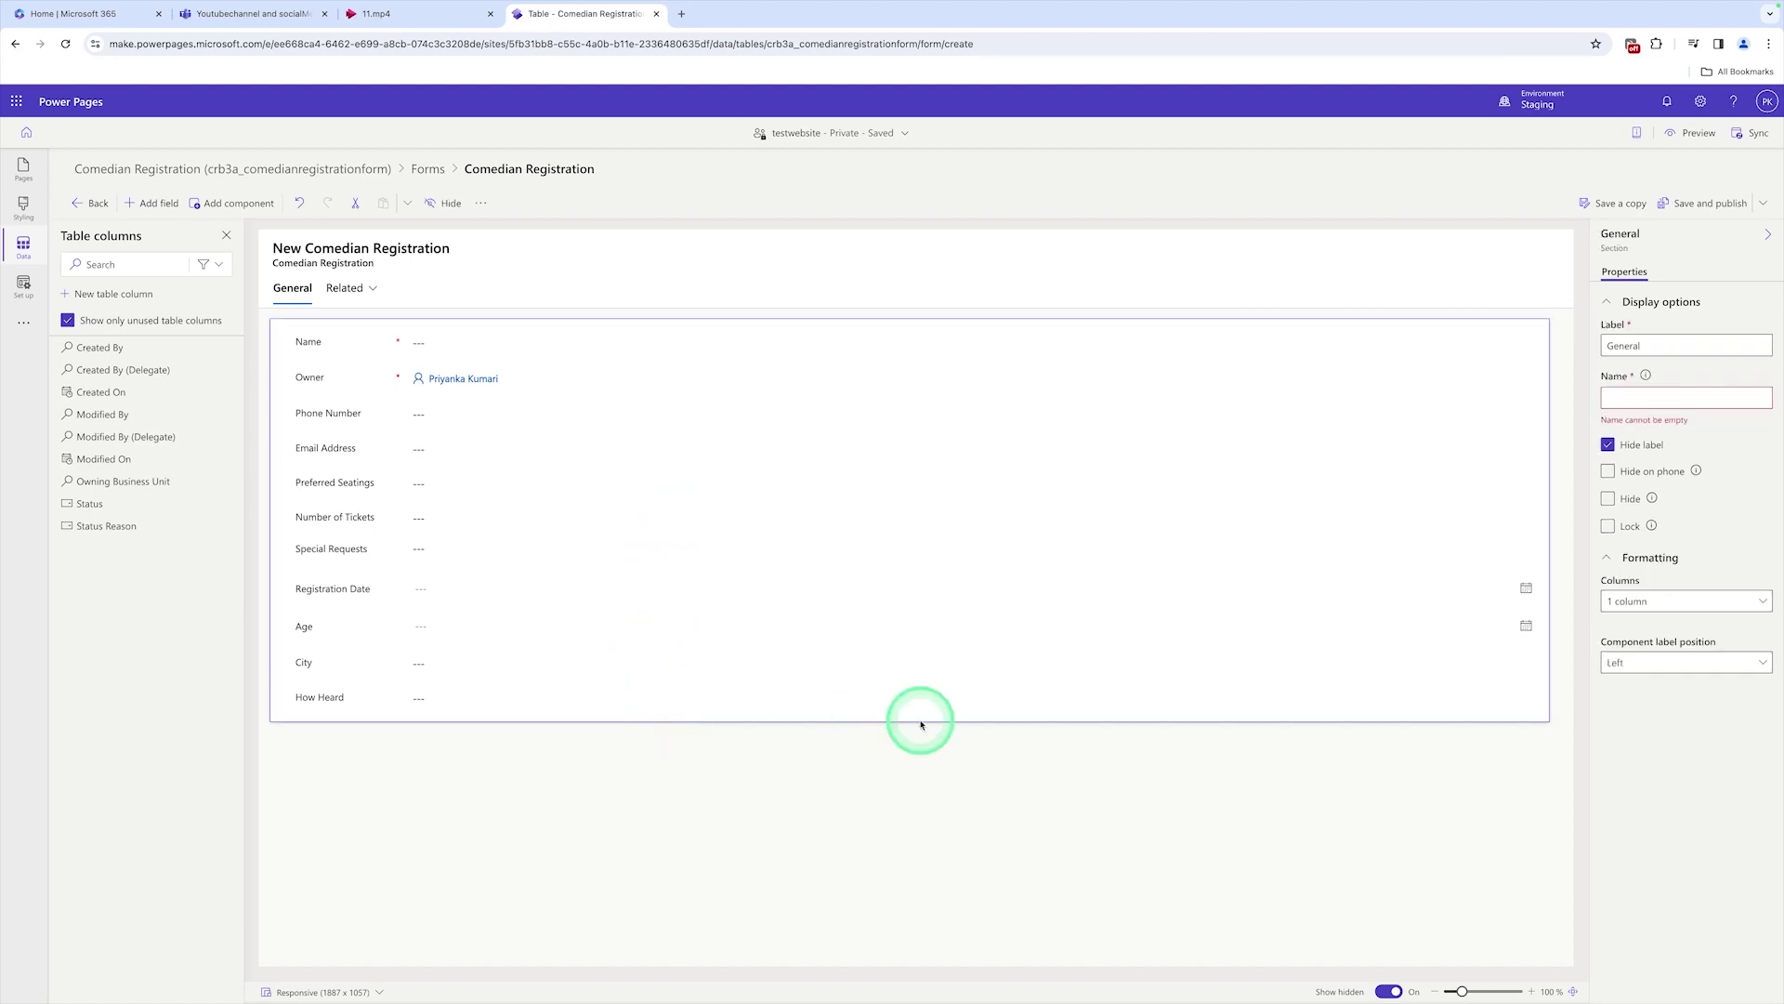
click(1758, 606)
click(1738, 650)
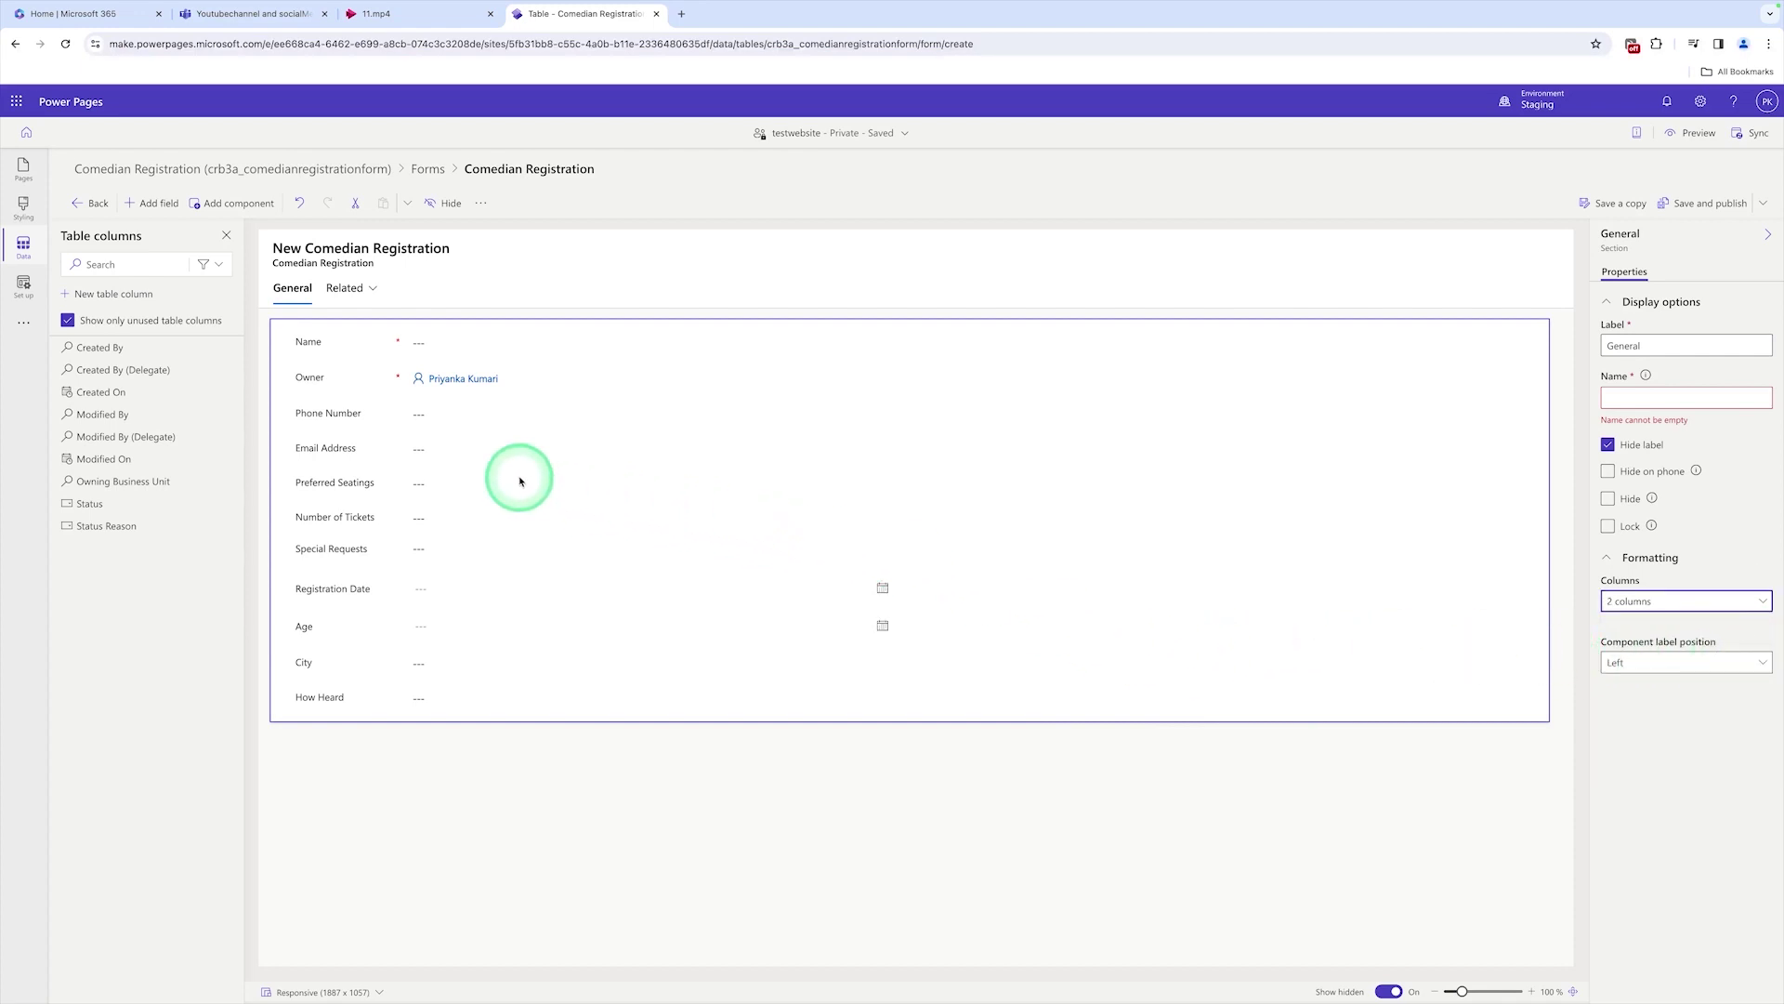
Step: Move the Phone Number, City, Number of Tickets, Age and How Heard fields, in that order, into the General section's second column
drag(345, 420, 975, 338)
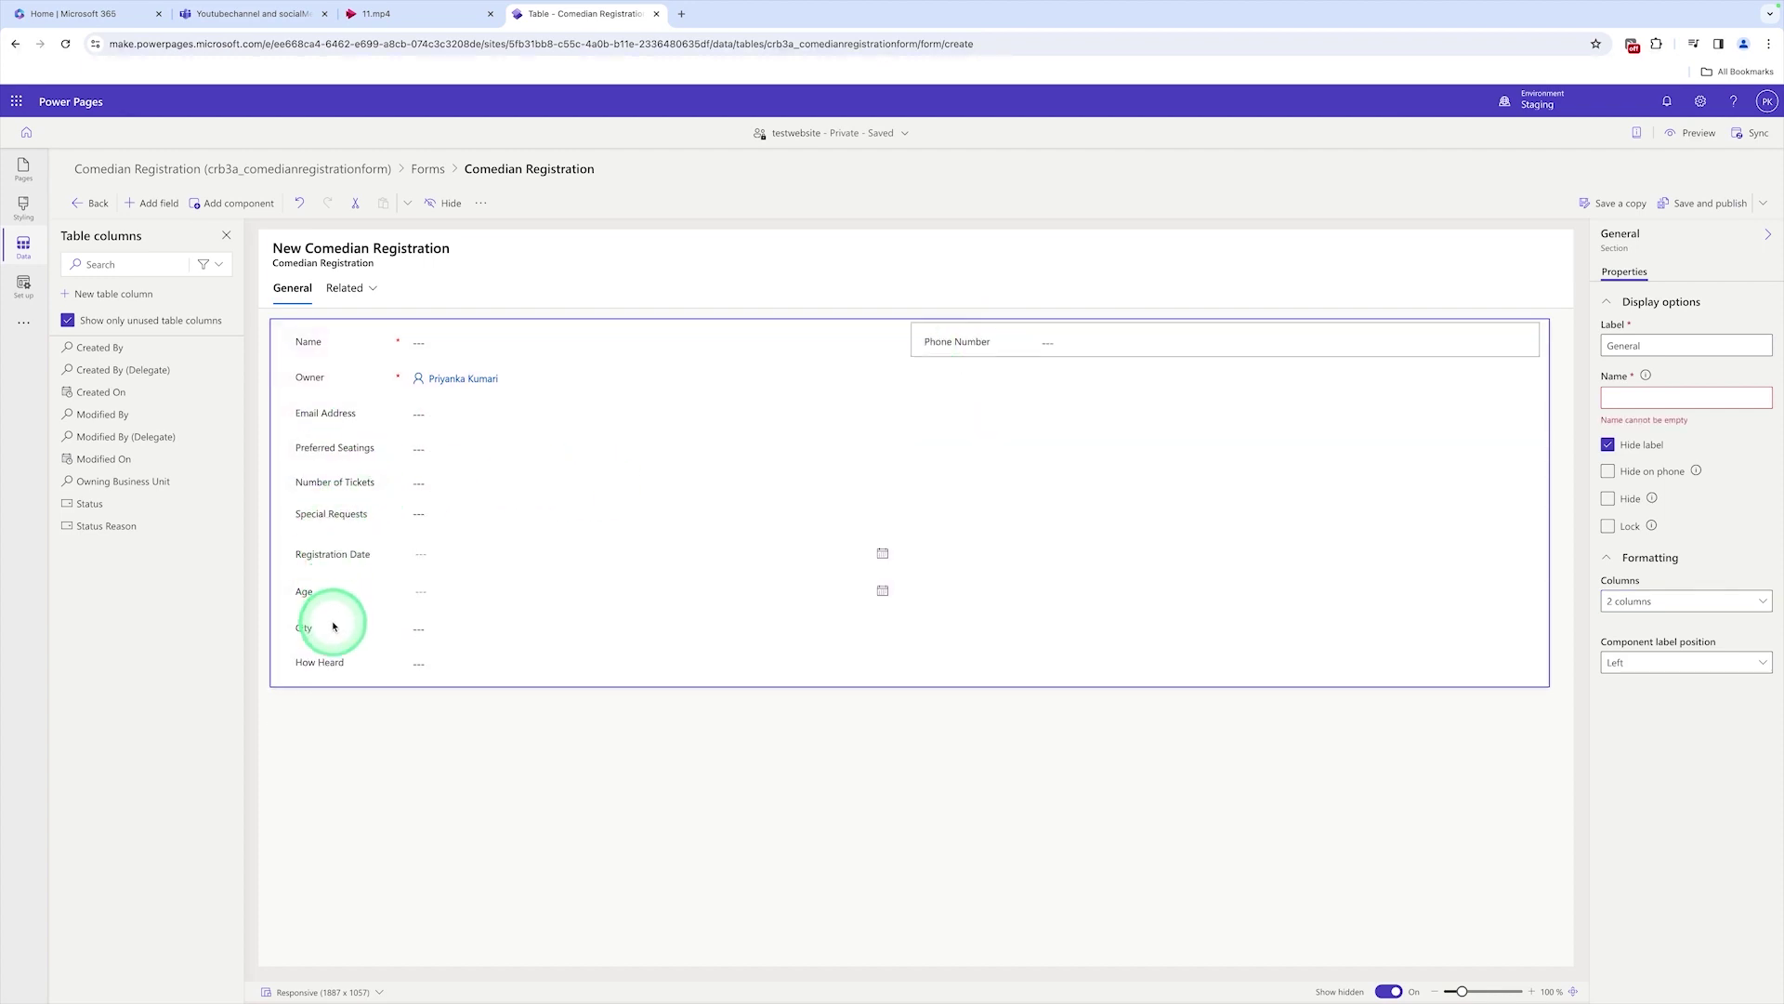
drag(462, 642, 936, 381)
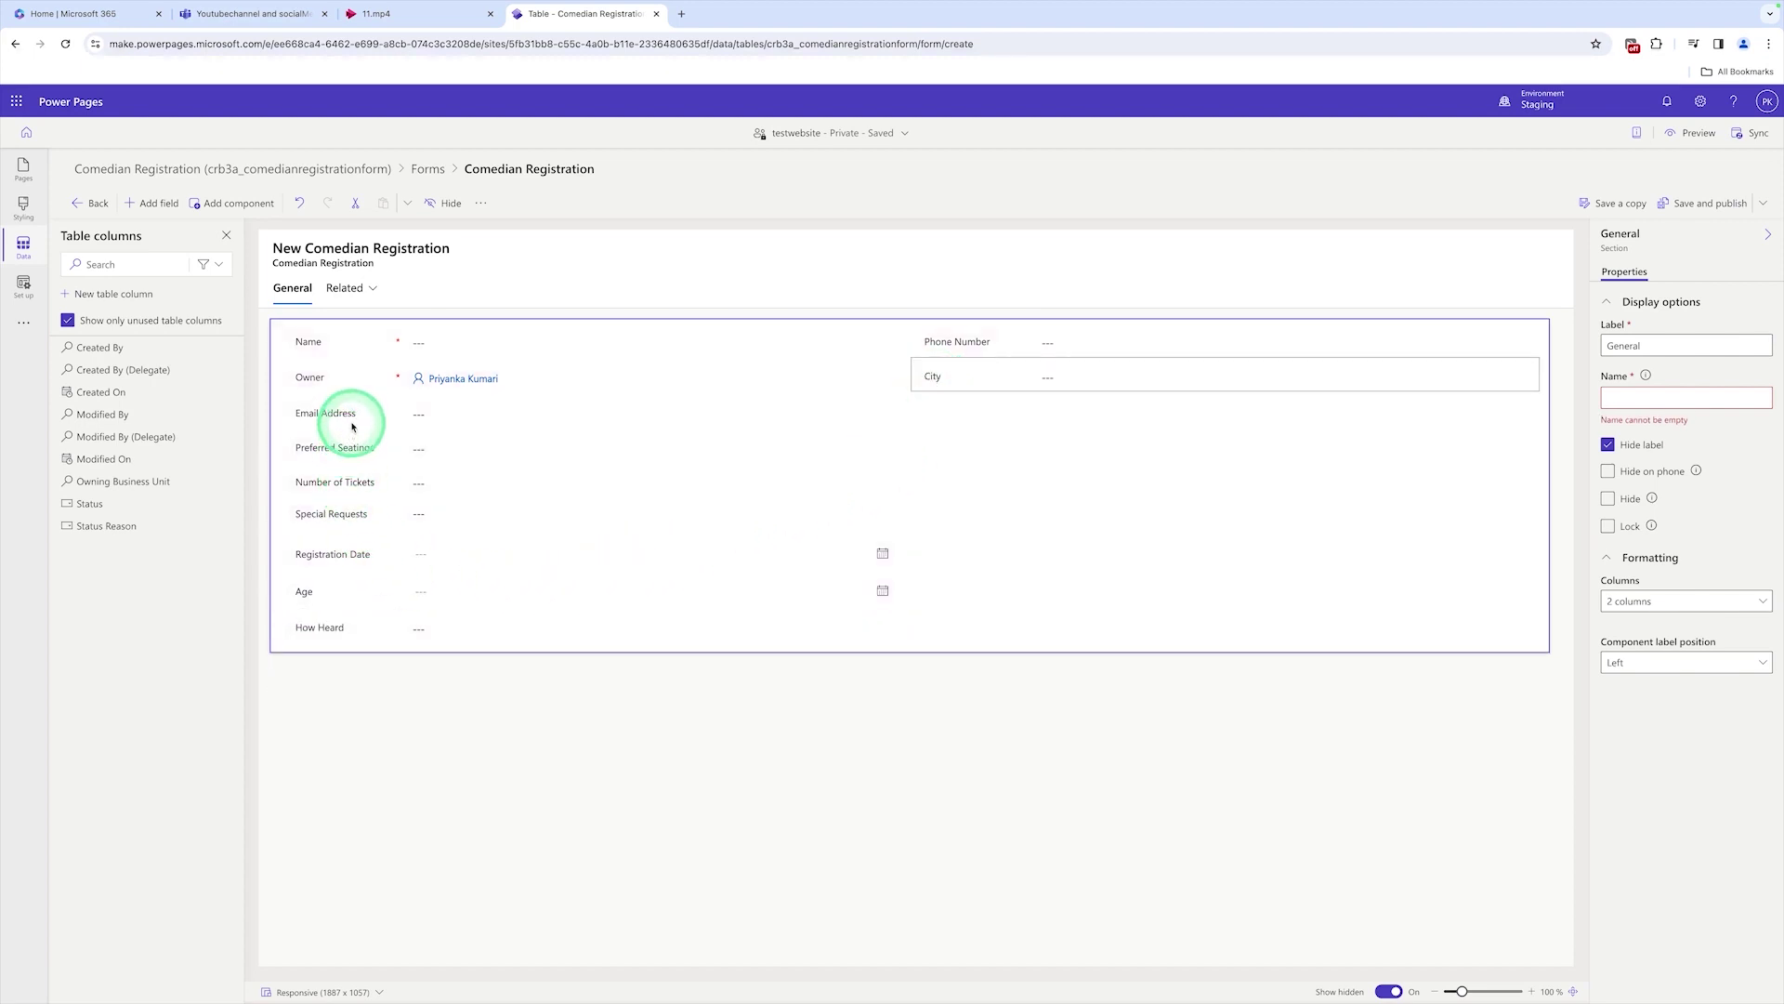
drag(343, 484, 904, 418)
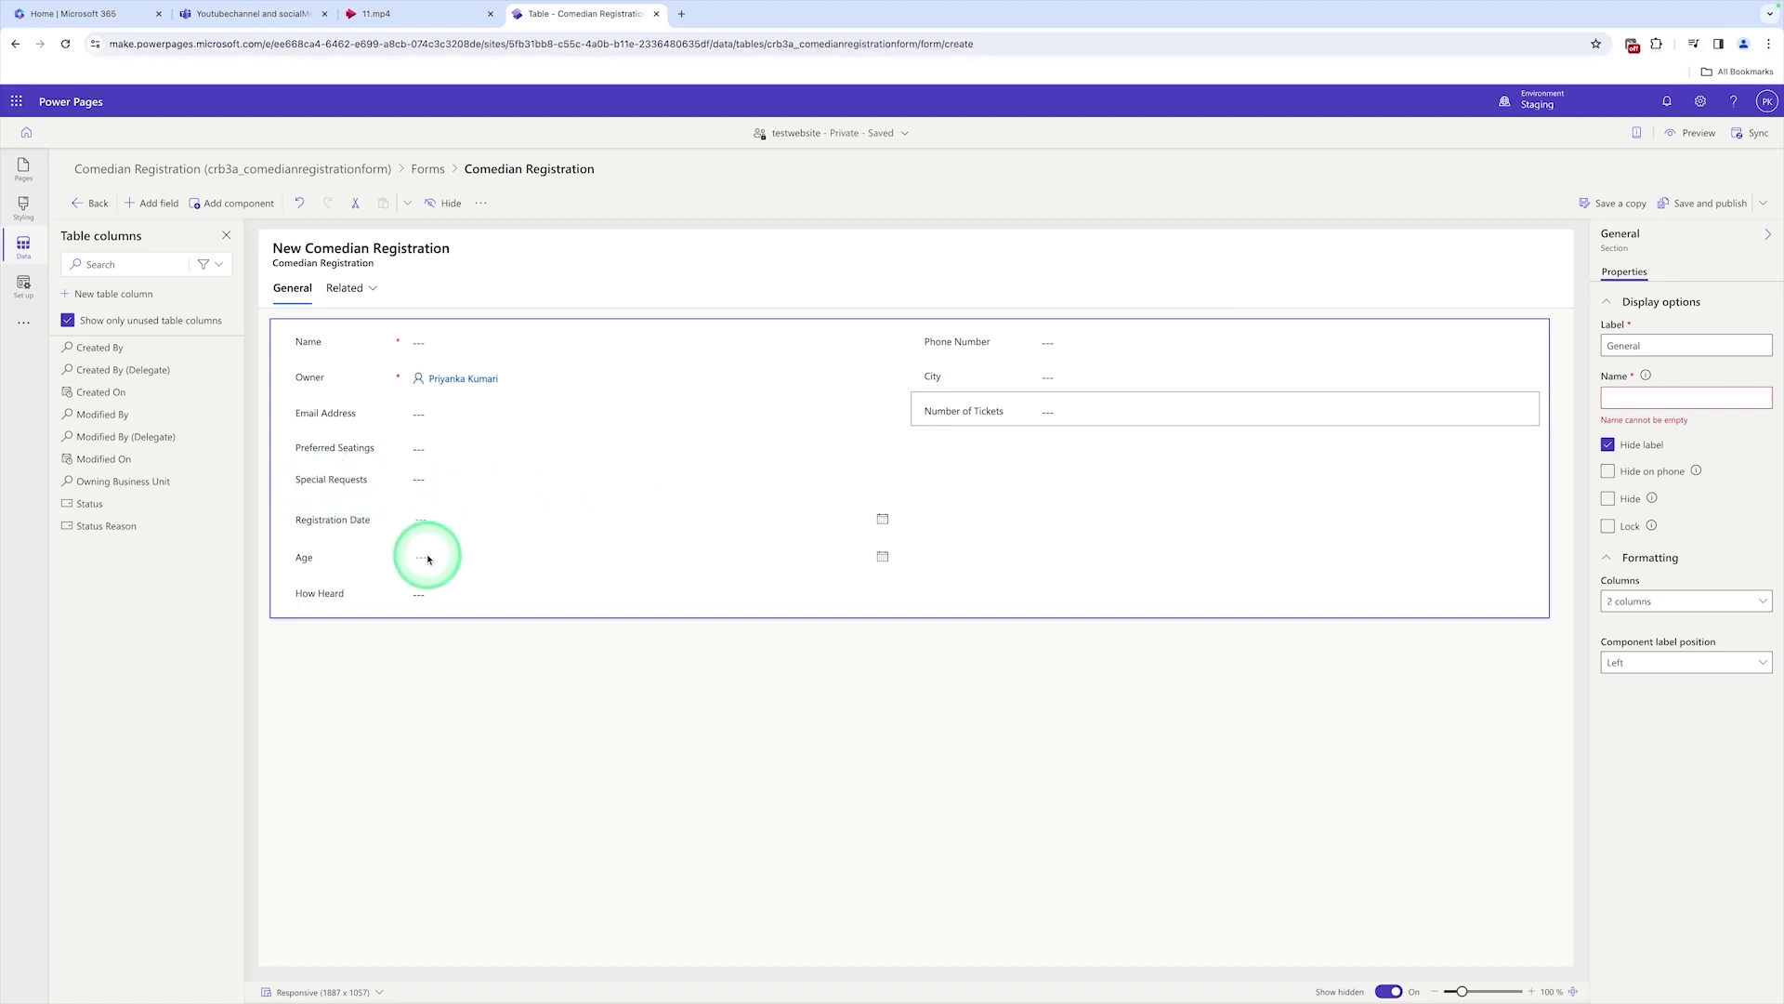
drag(692, 577, 1076, 479)
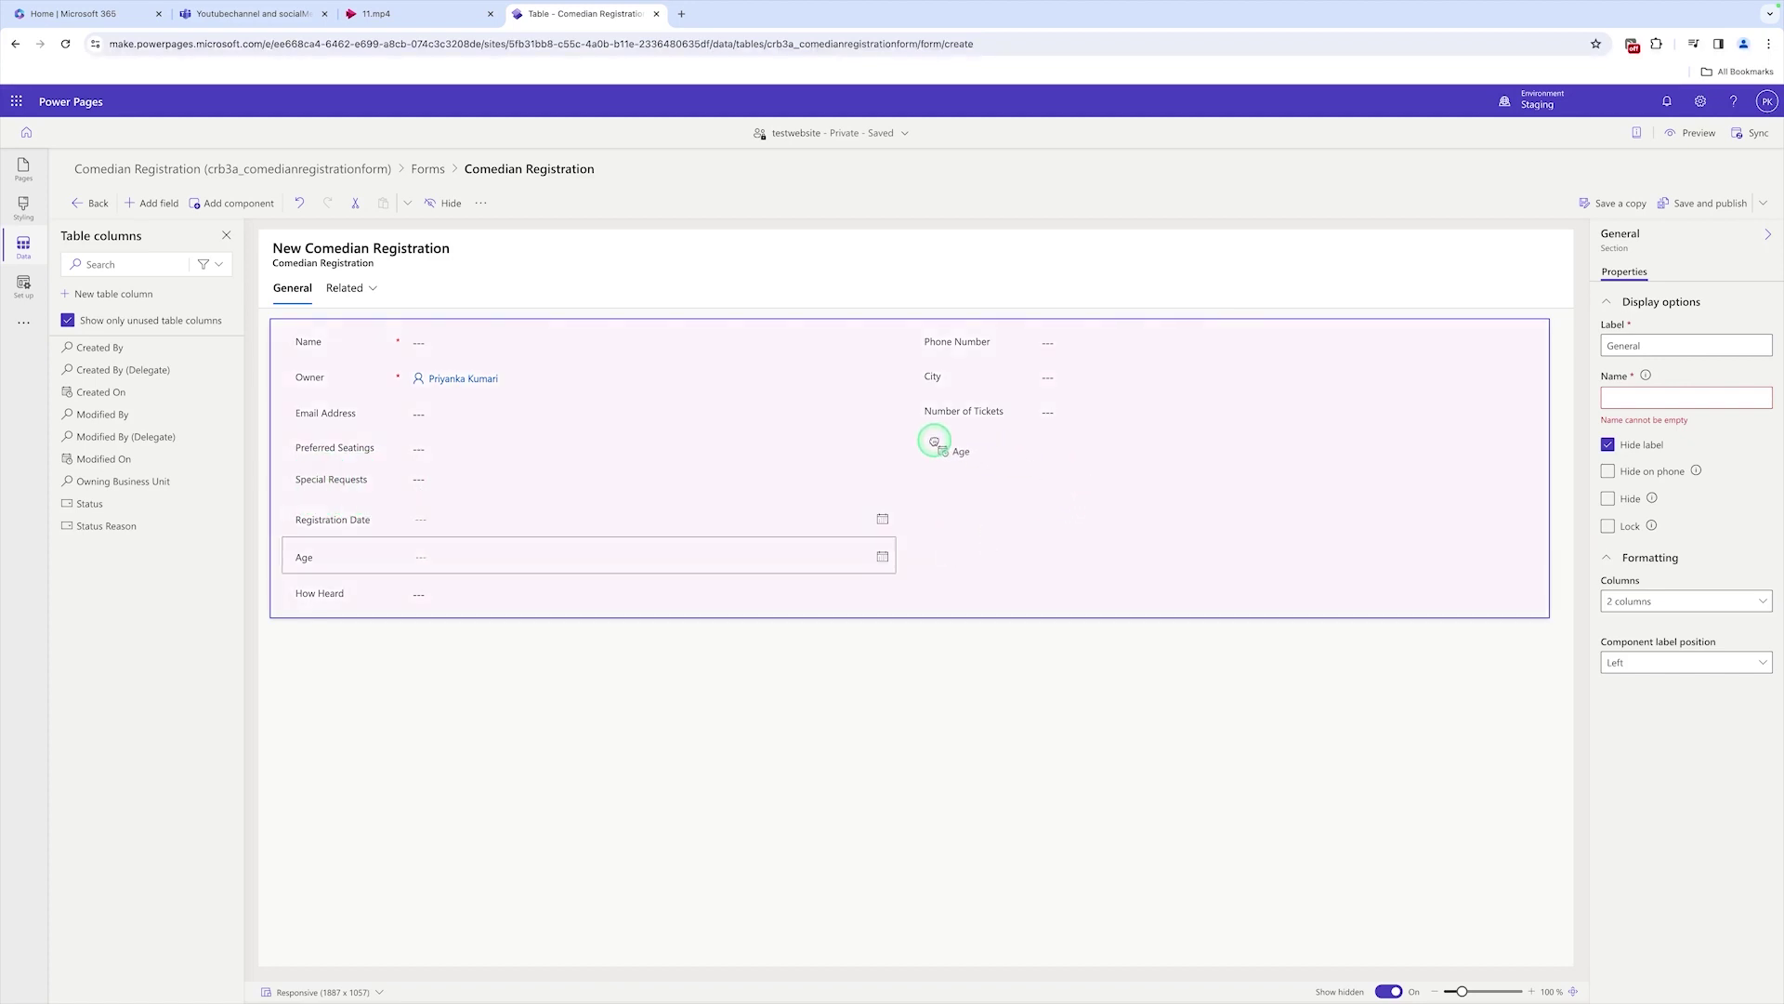
drag(934, 441, 935, 439)
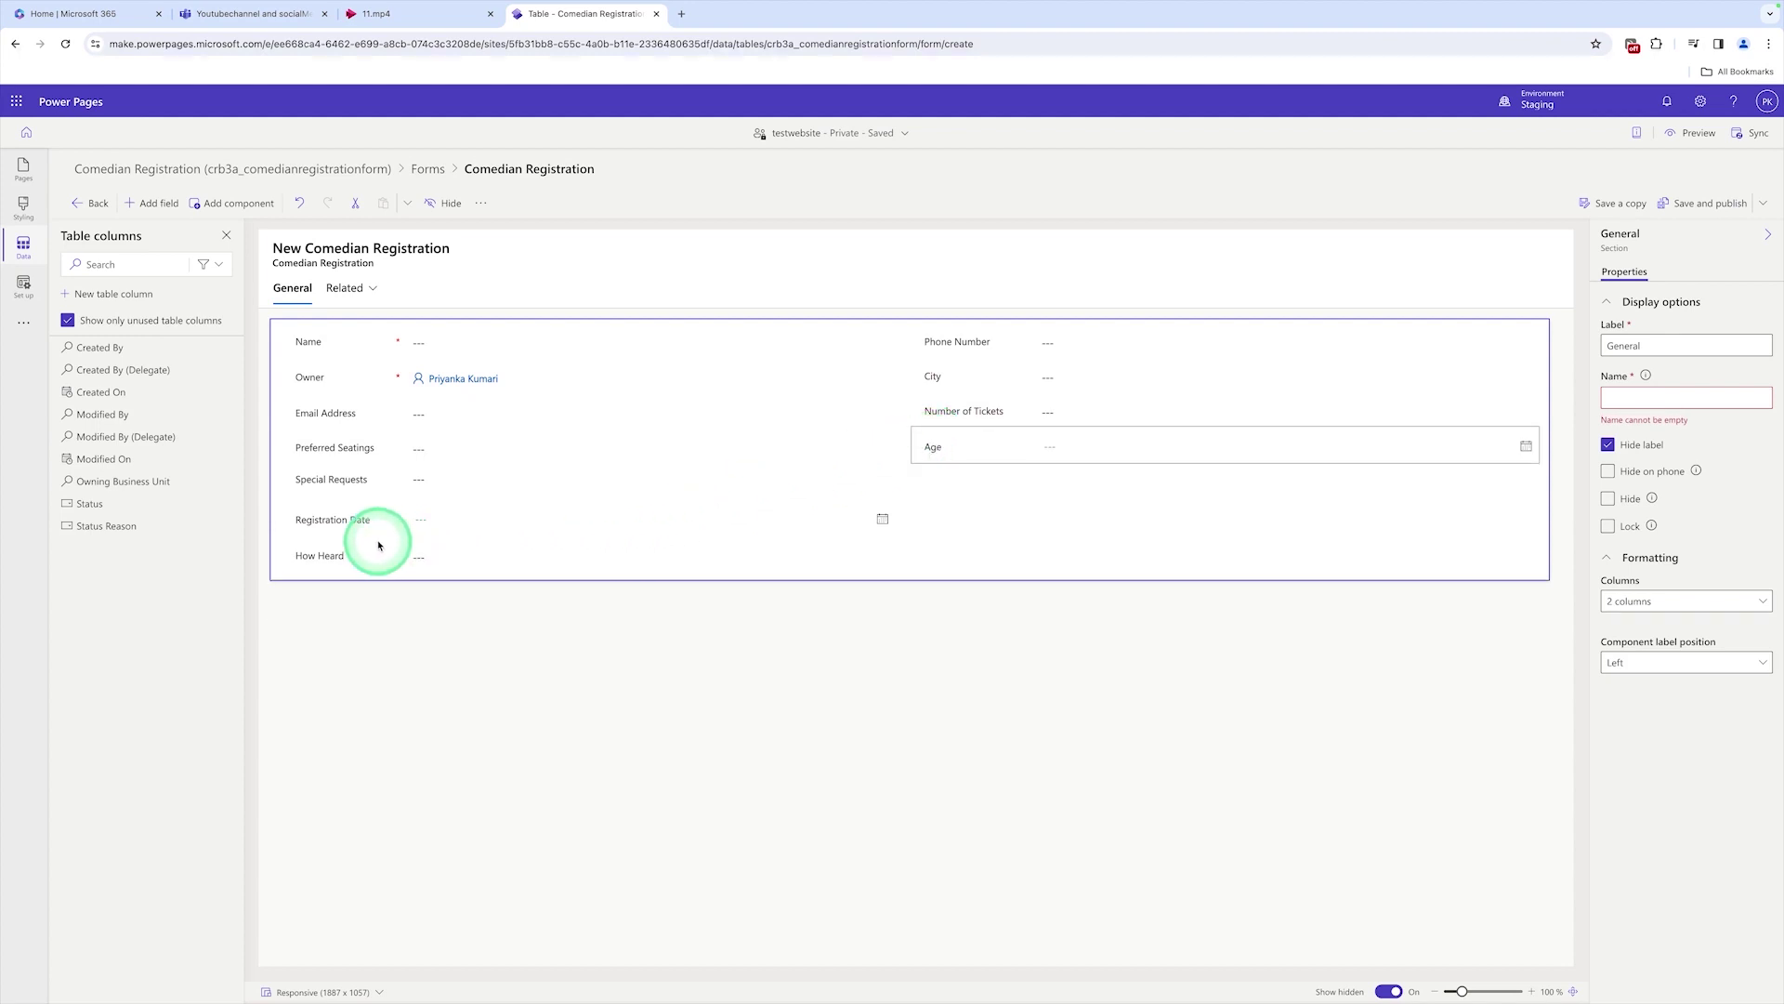
drag(390, 559, 619, 583)
drag(964, 506, 964, 506)
Step: Hide the Owner field on the form and turn off the display of hidden fields
click(502, 383)
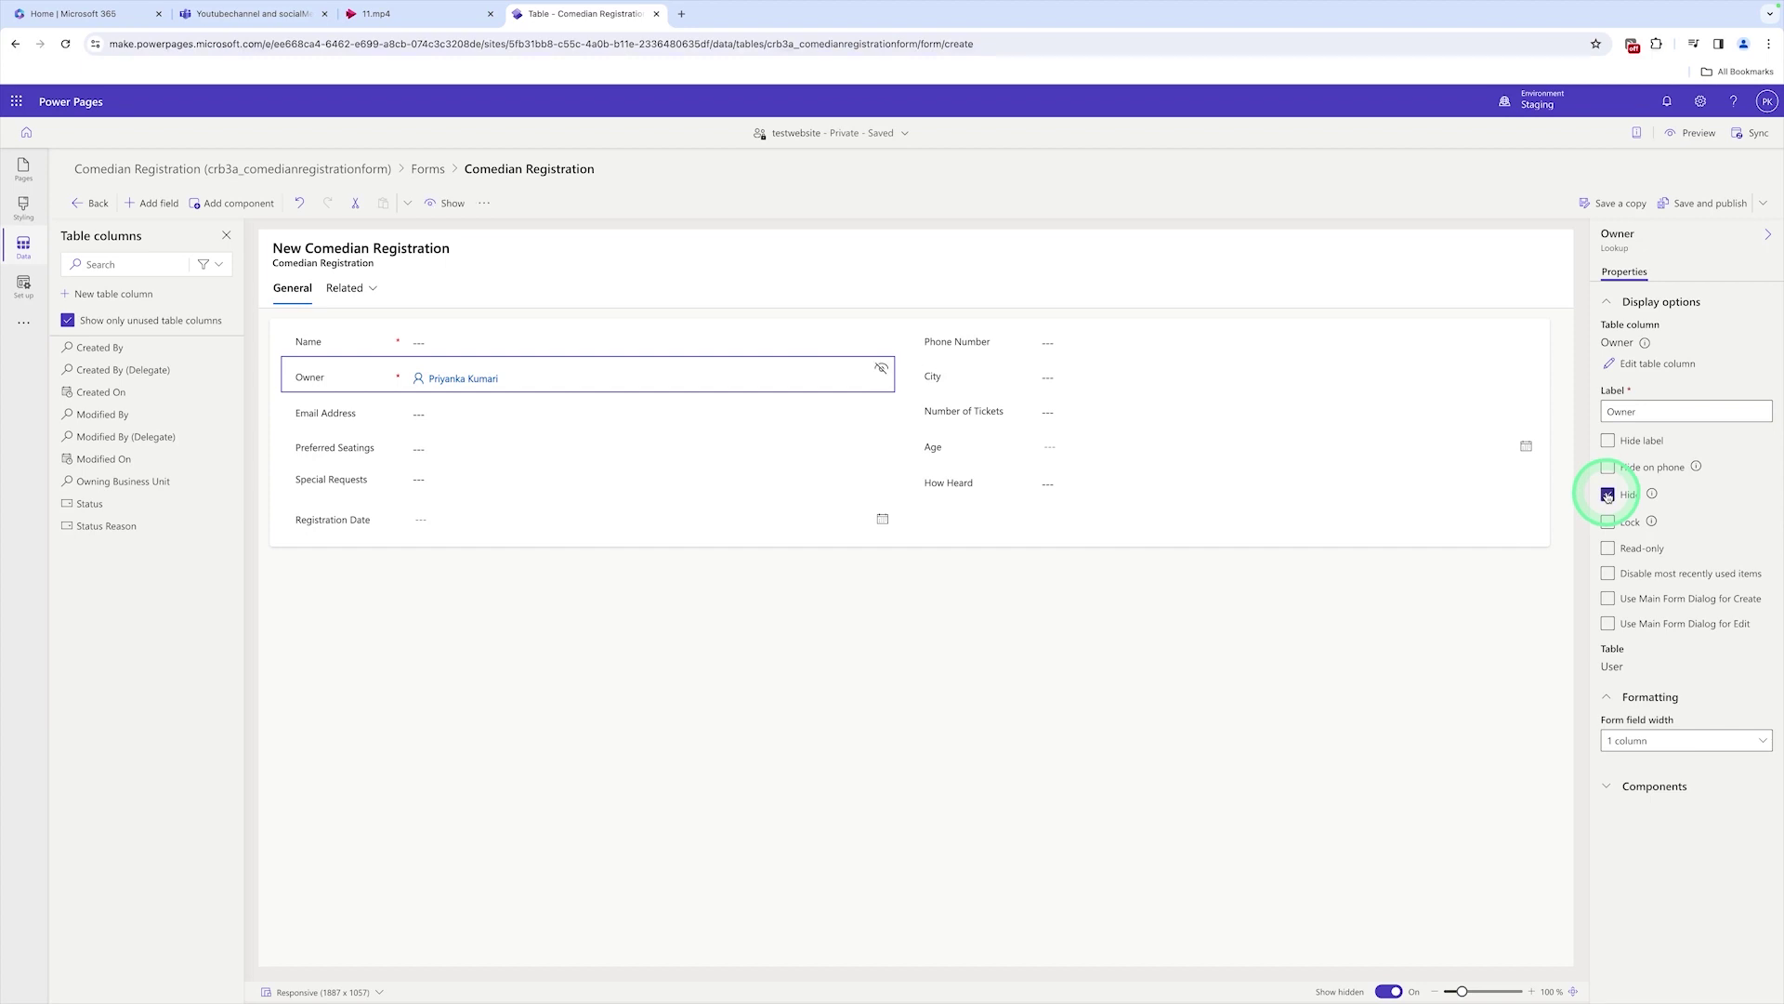
click(1389, 992)
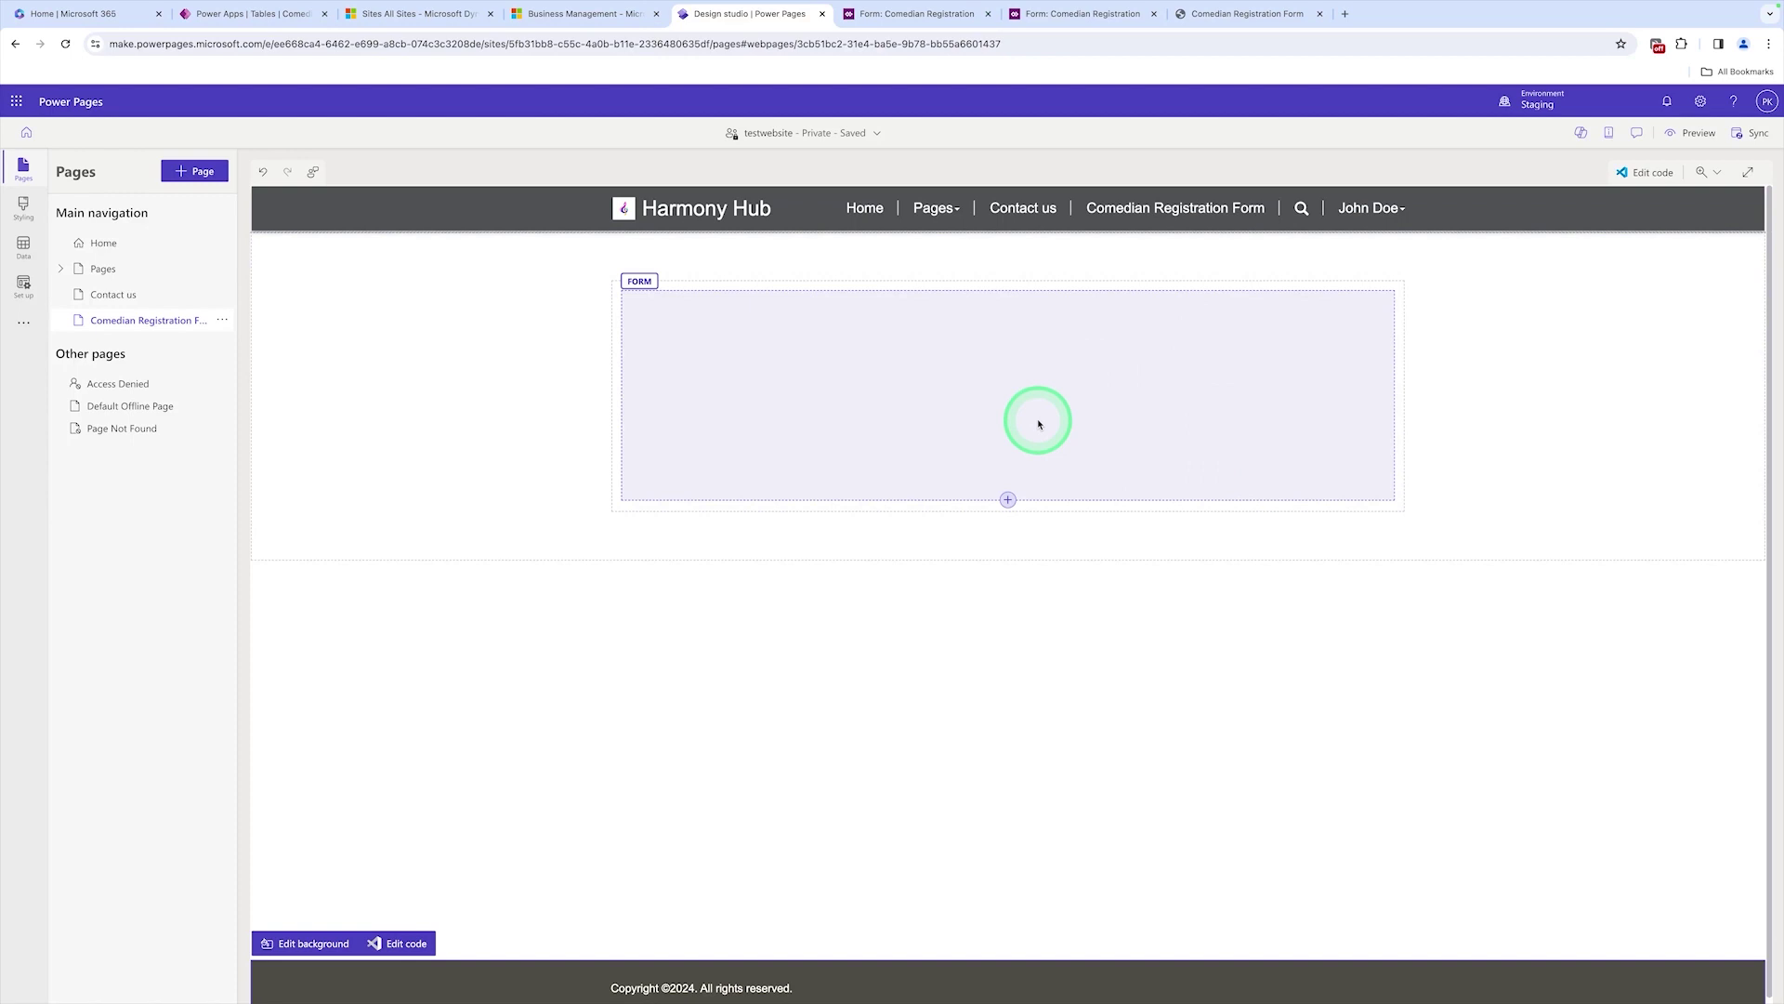
Step: Start a new form in the page's form component, using the Comedian Registration (crb3a_comedianregistration) table and its Comedian Registration form
click(663, 323)
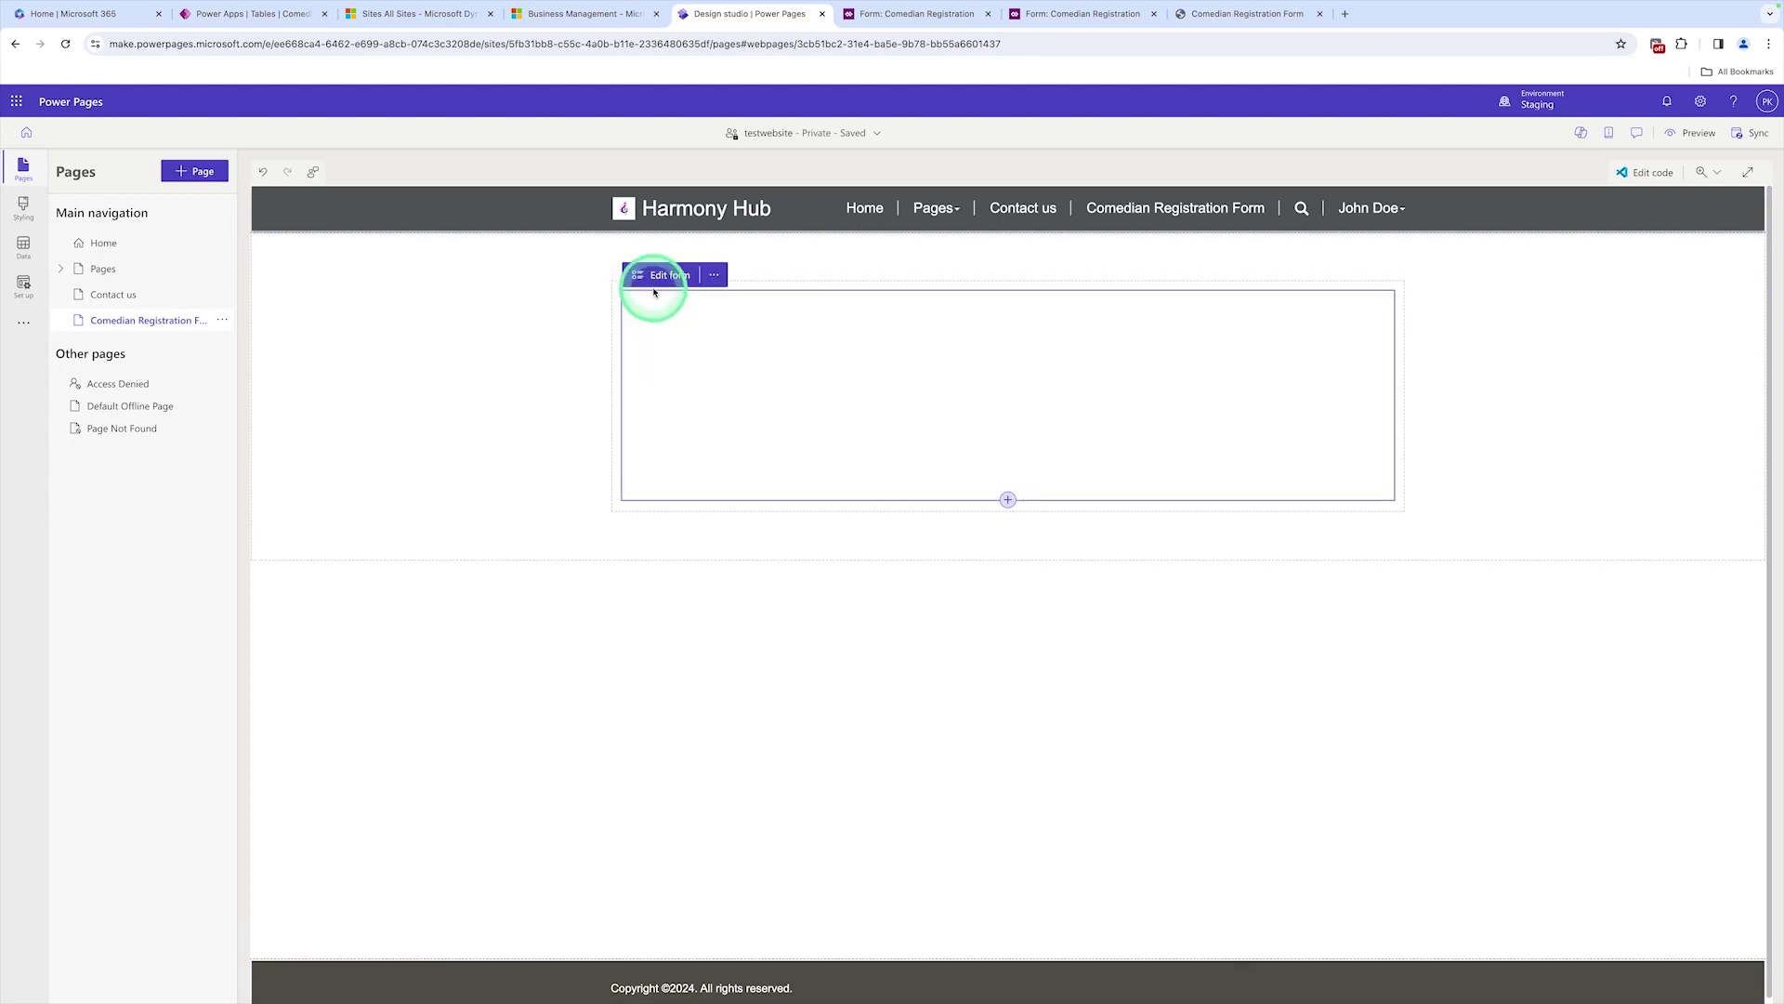
click(660, 275)
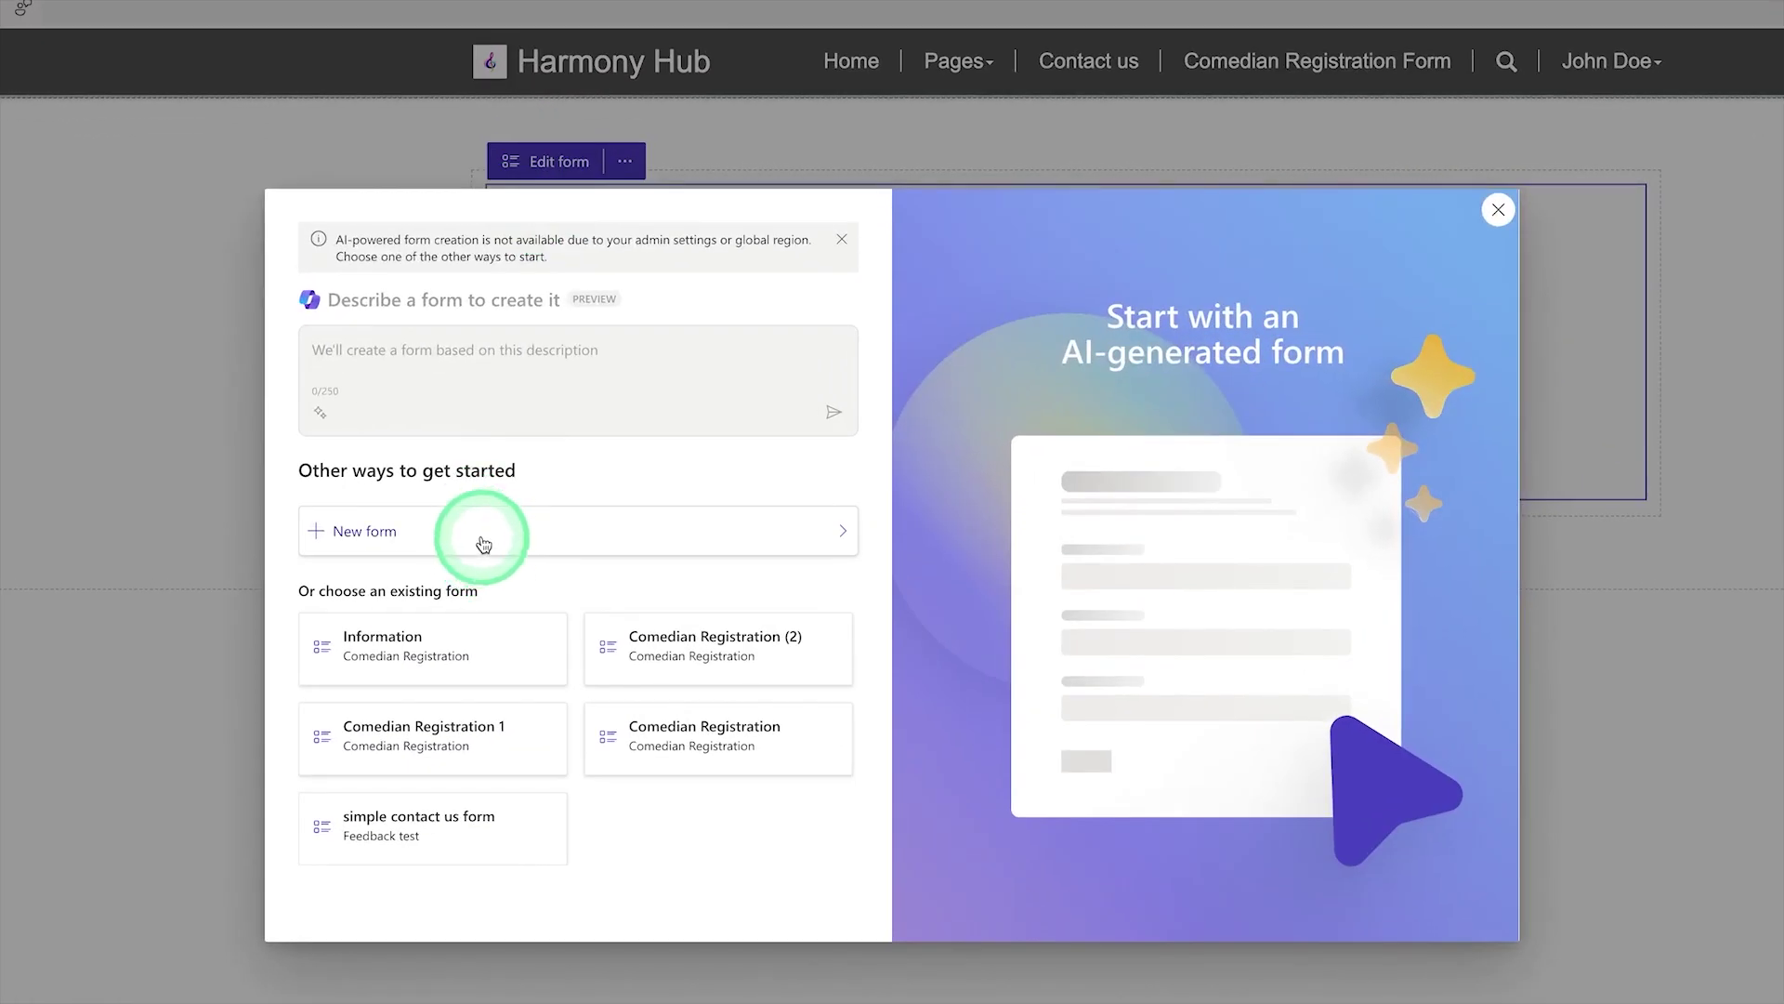
click(481, 541)
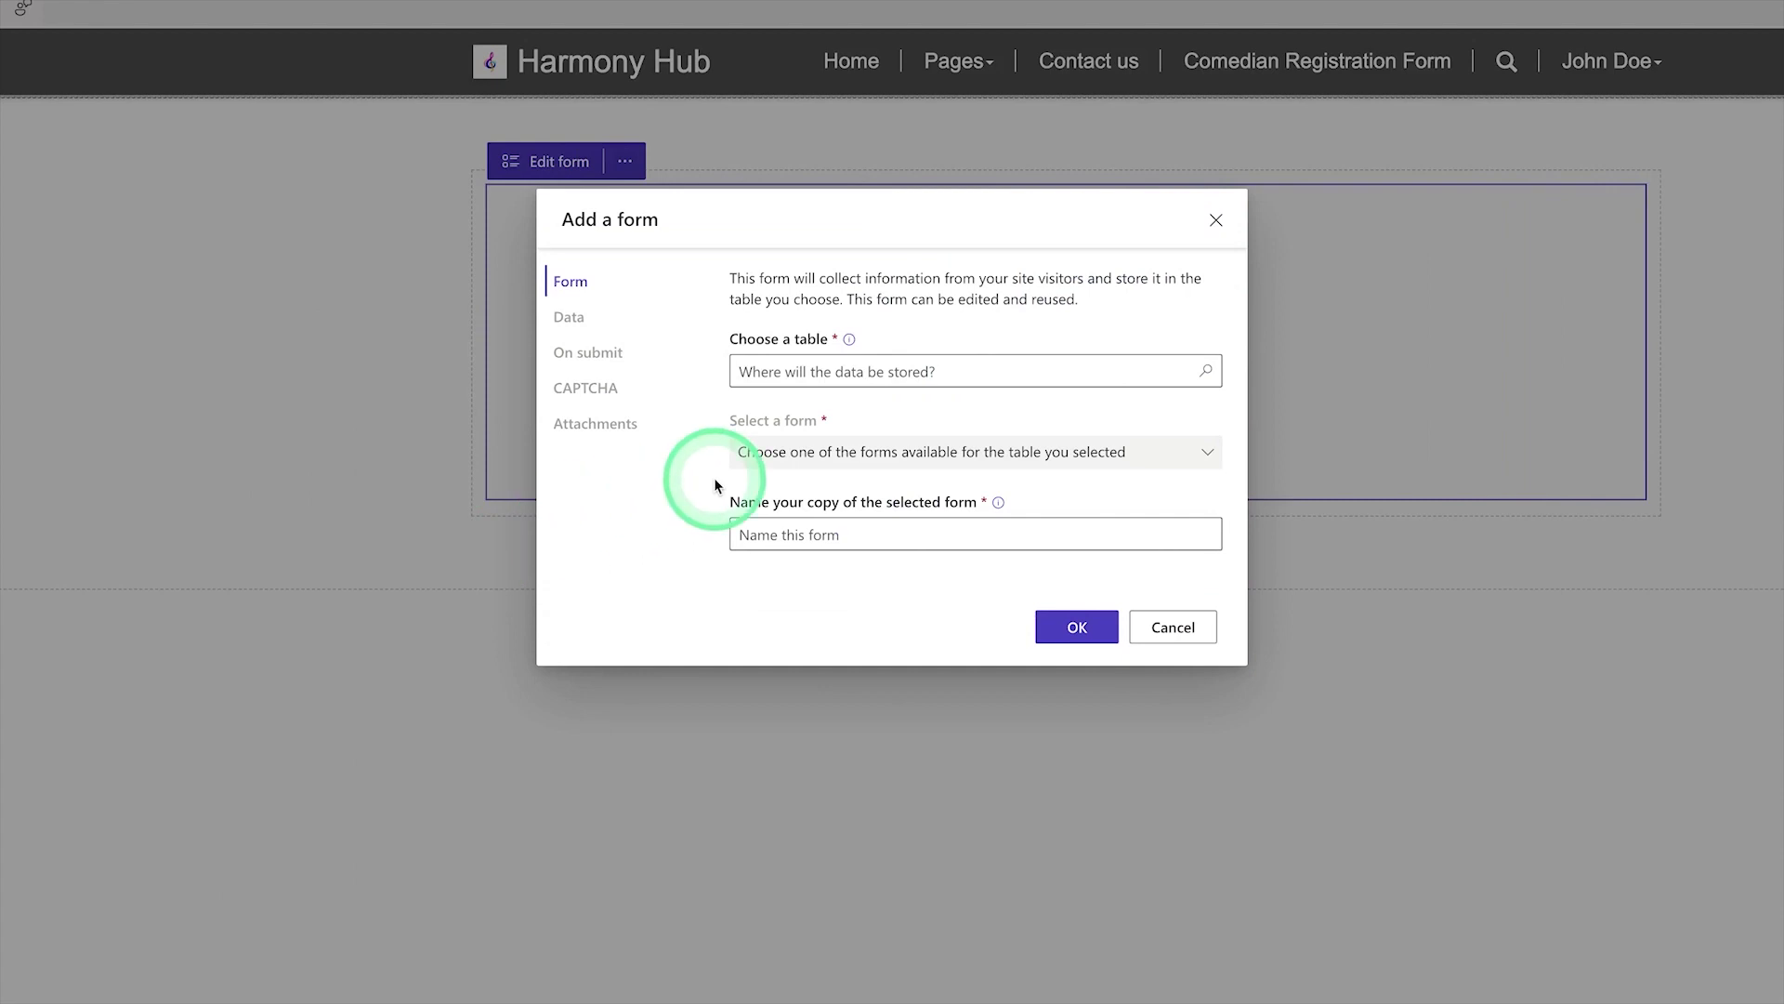
click(782, 376)
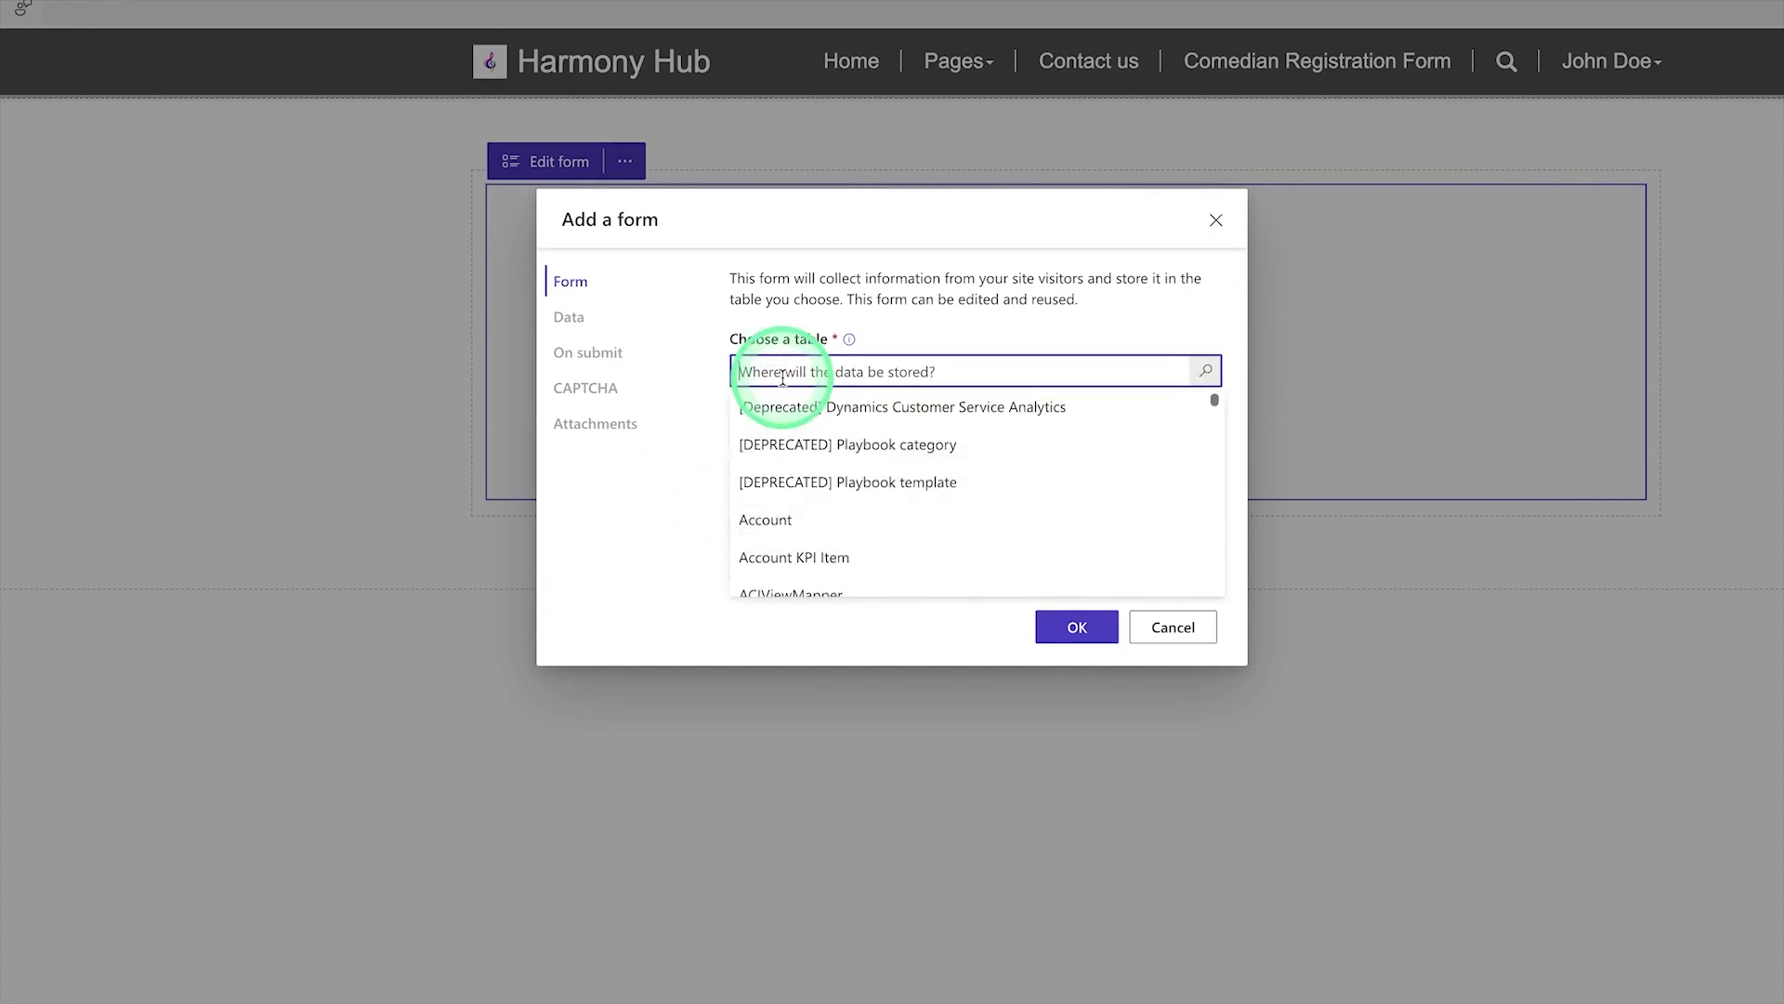
text(Comed)
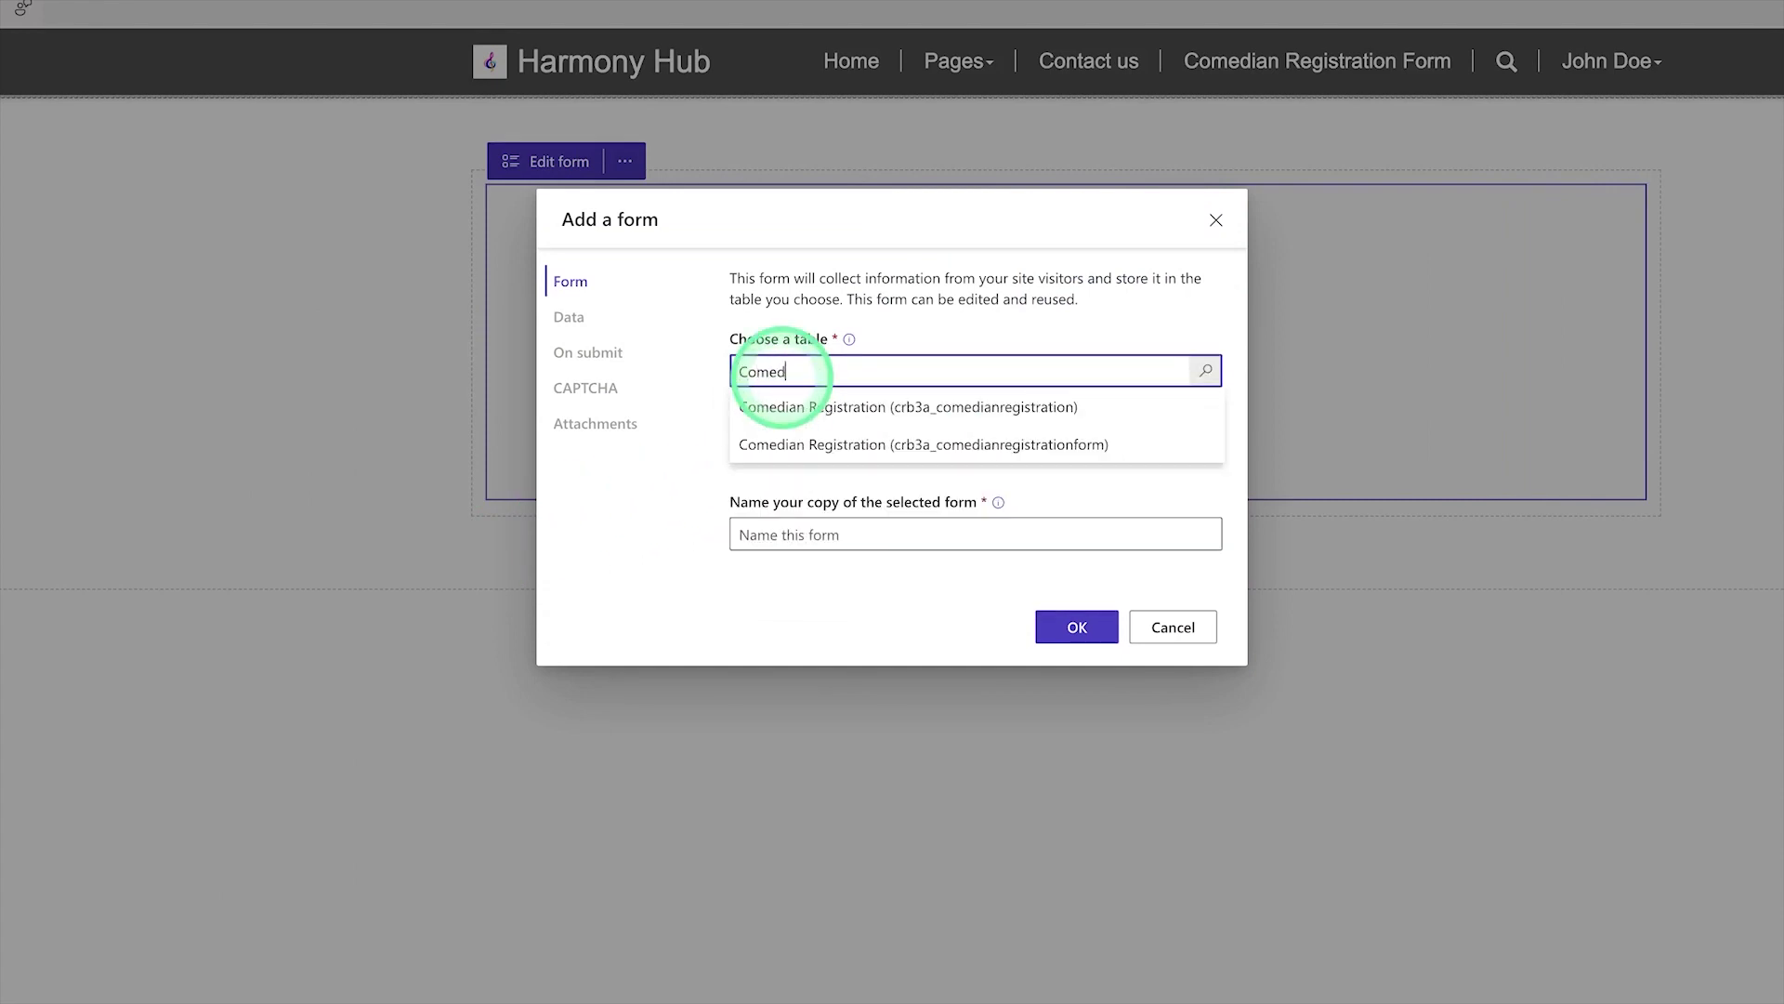
click(807, 410)
click(807, 451)
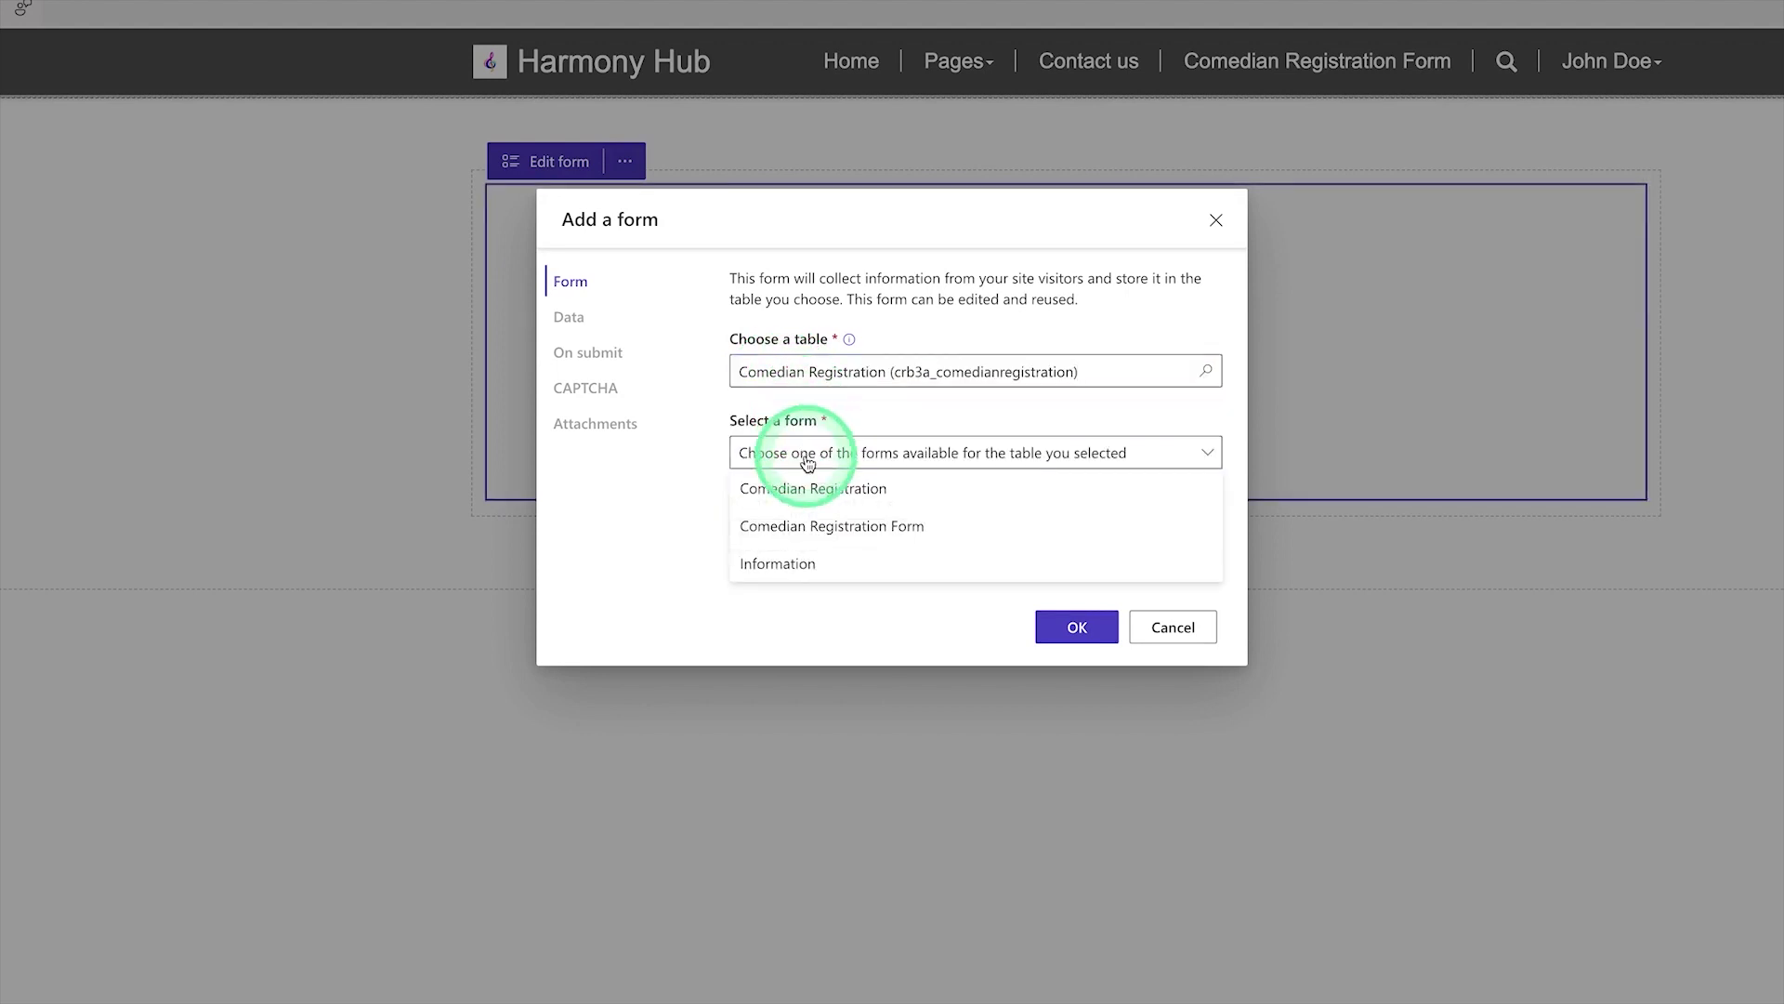
click(810, 490)
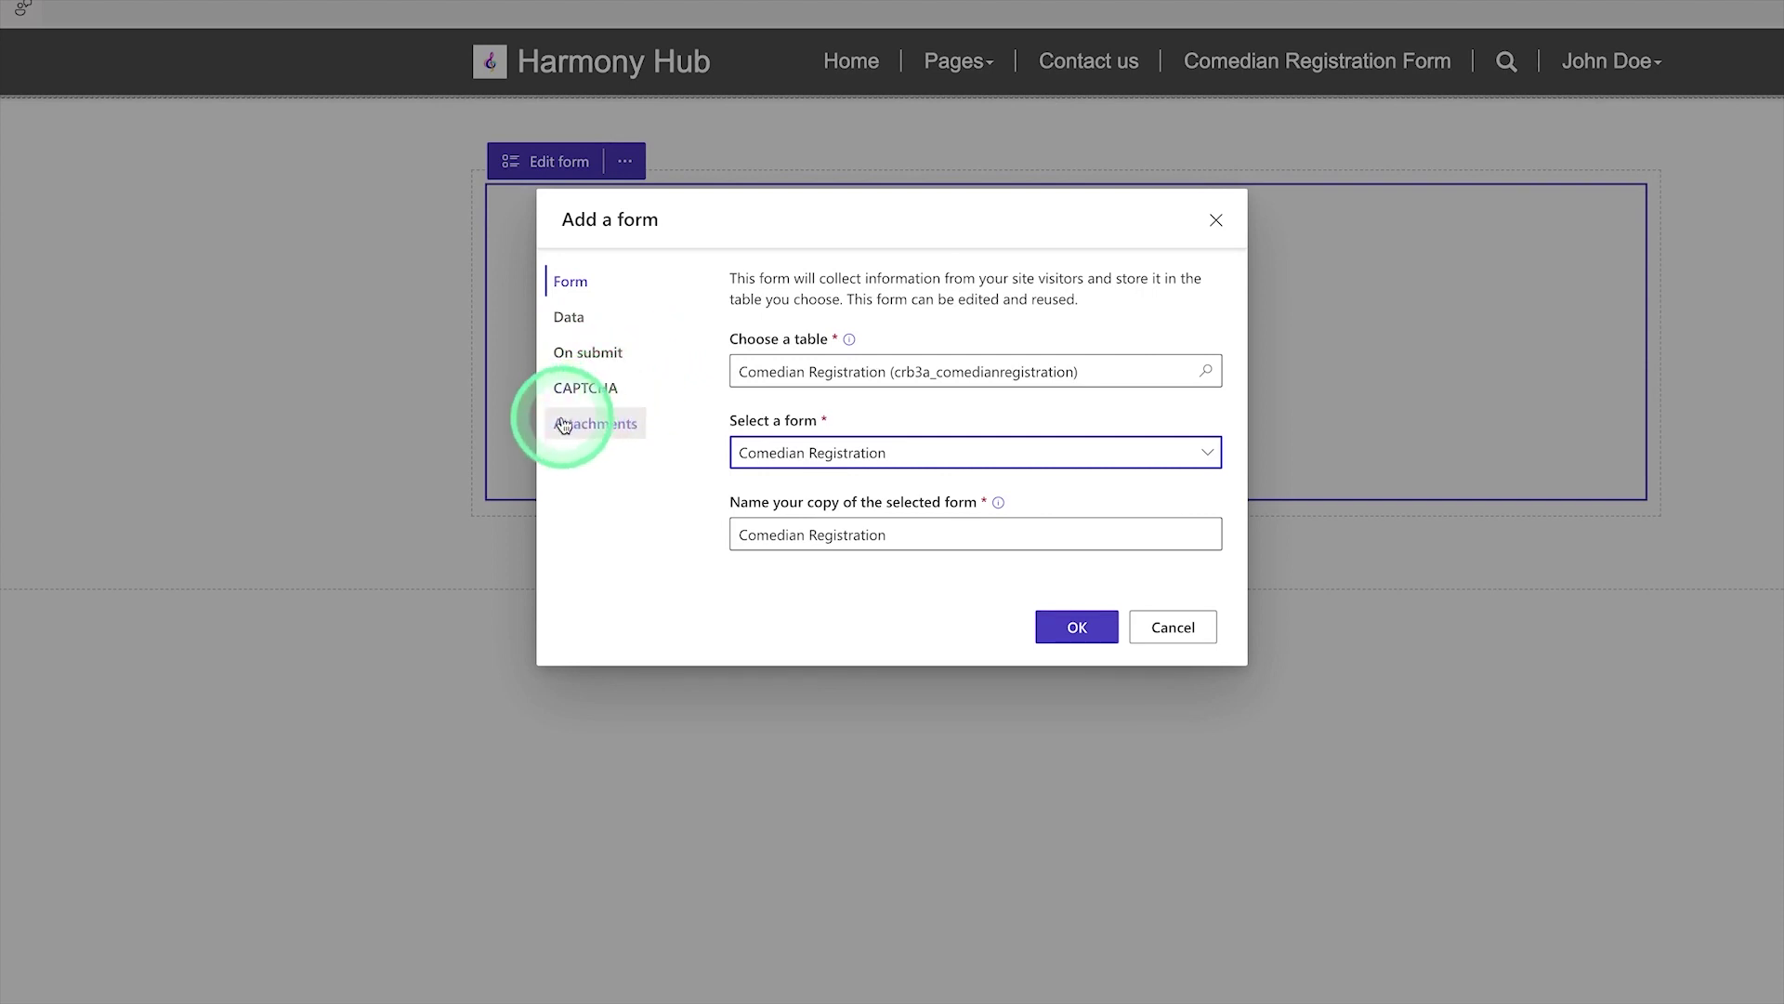
Step: Turn off CAPTCHA for both anonymous and authenticated users in the form settings and add the form to the page
click(576, 316)
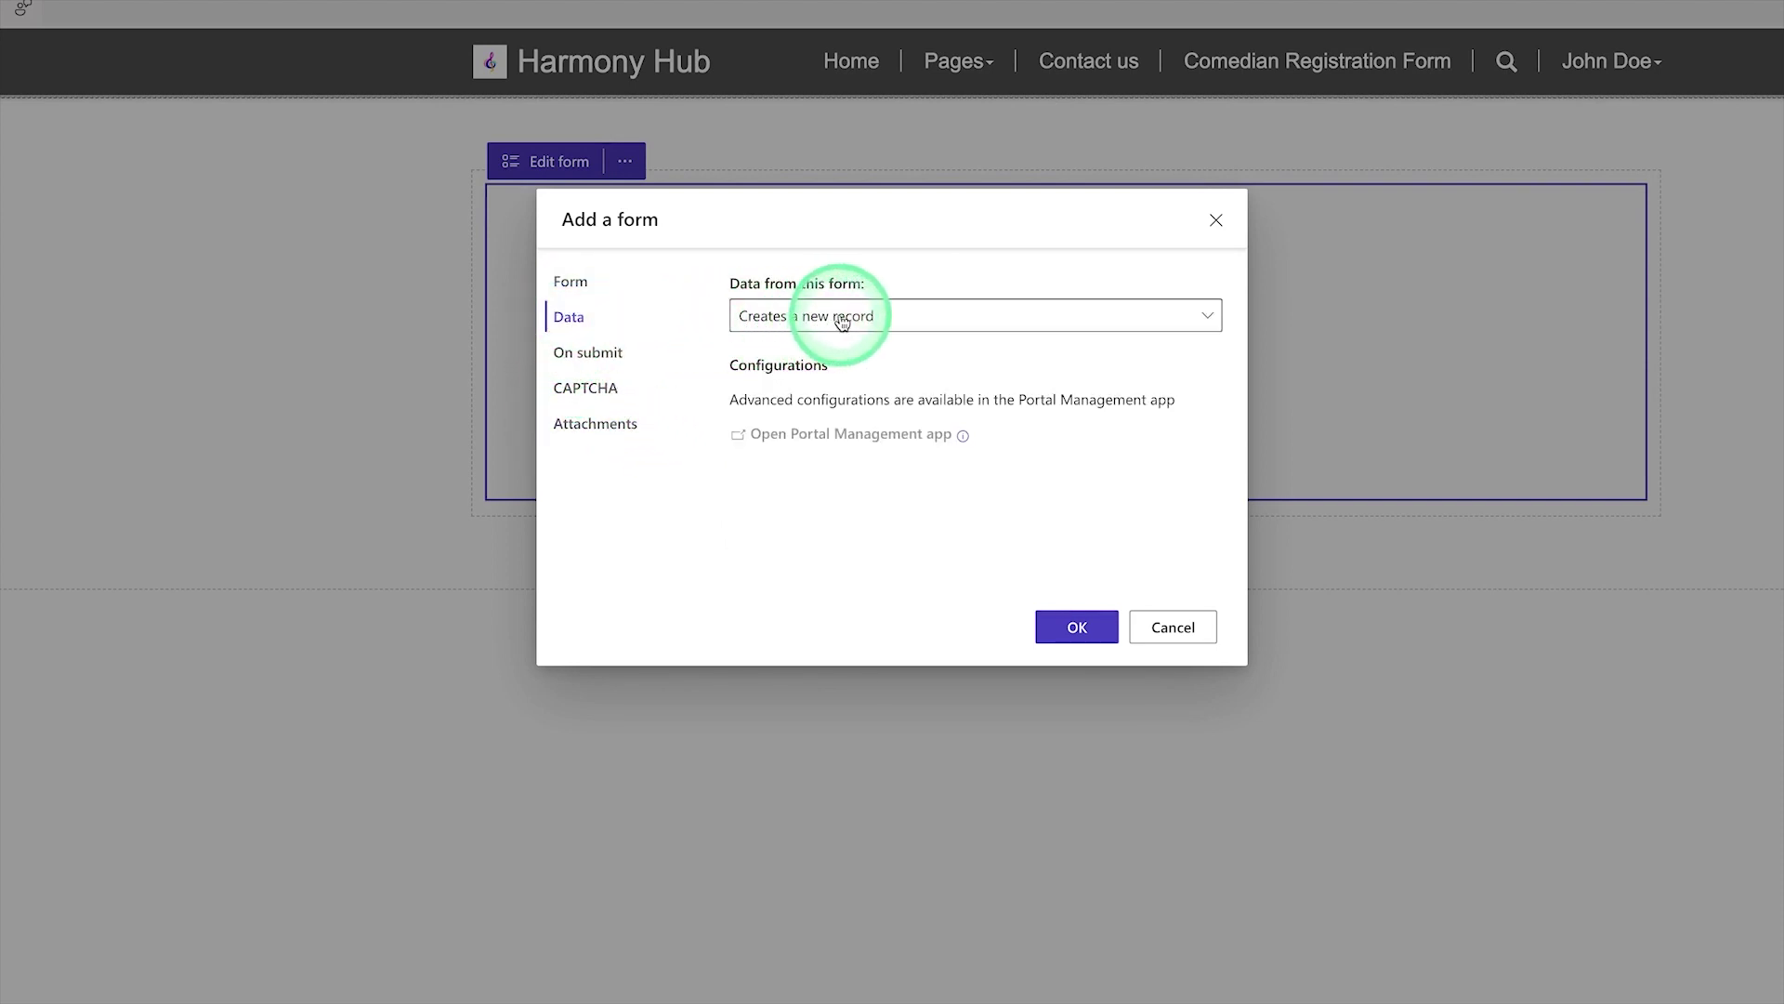
click(586, 352)
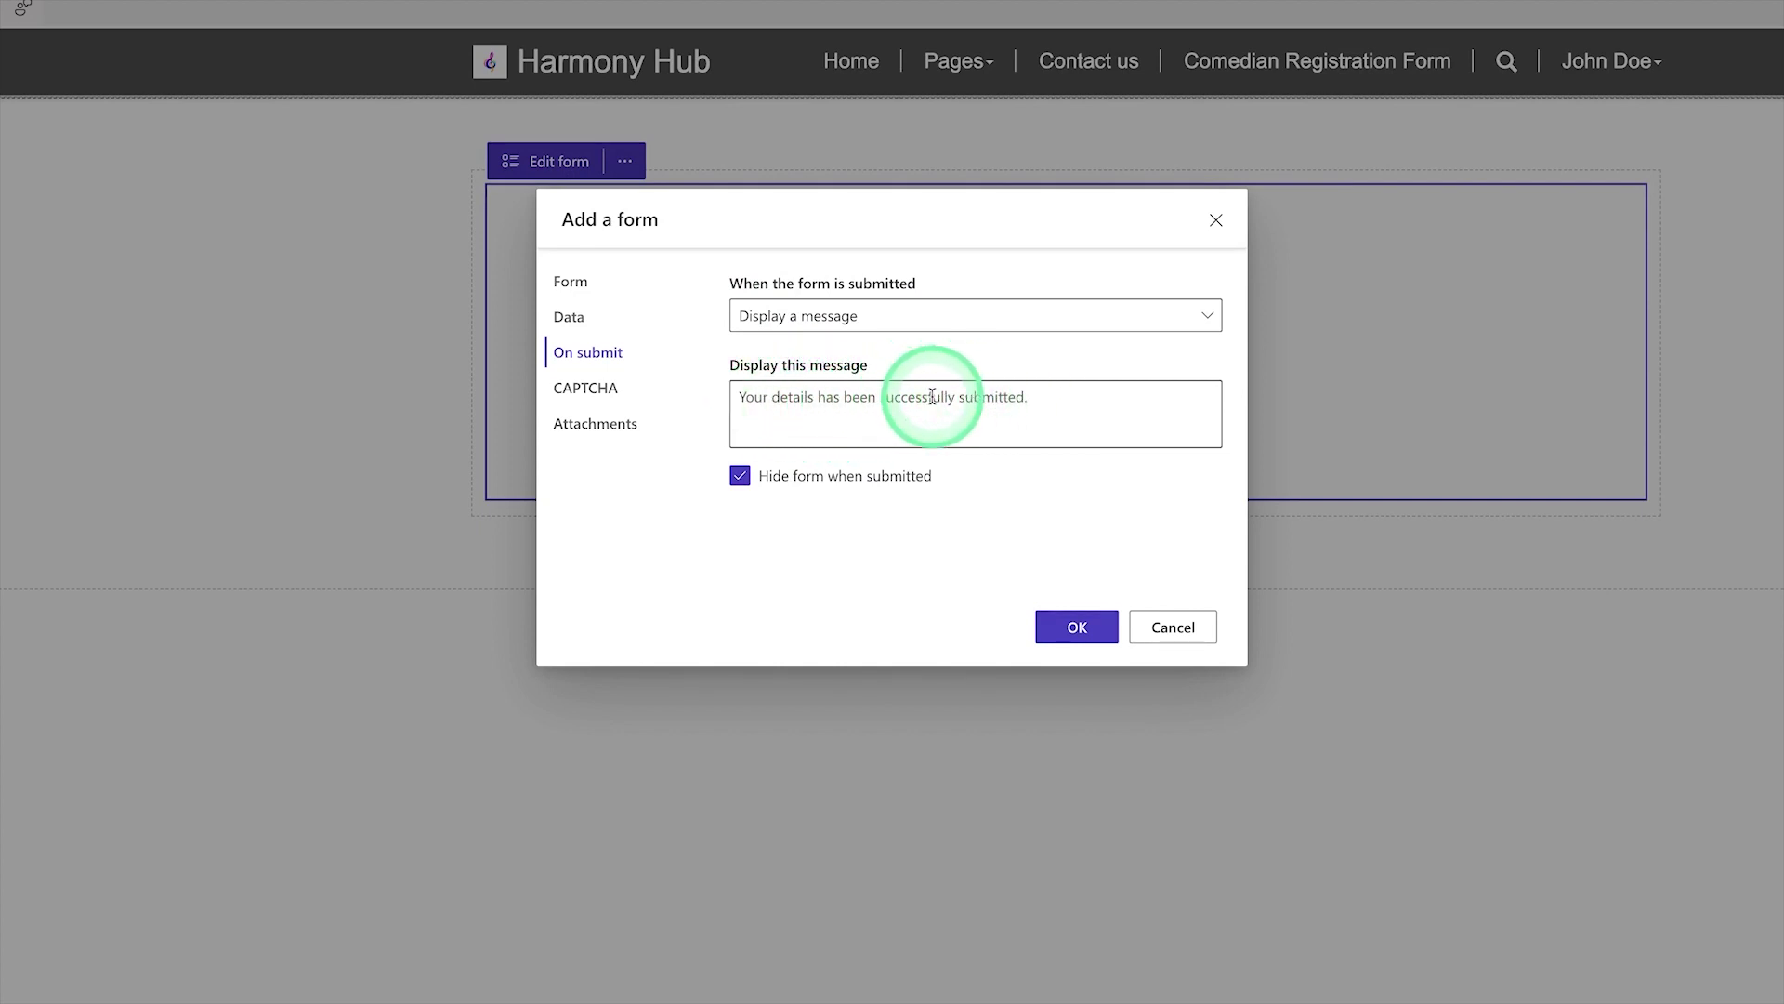
click(578, 388)
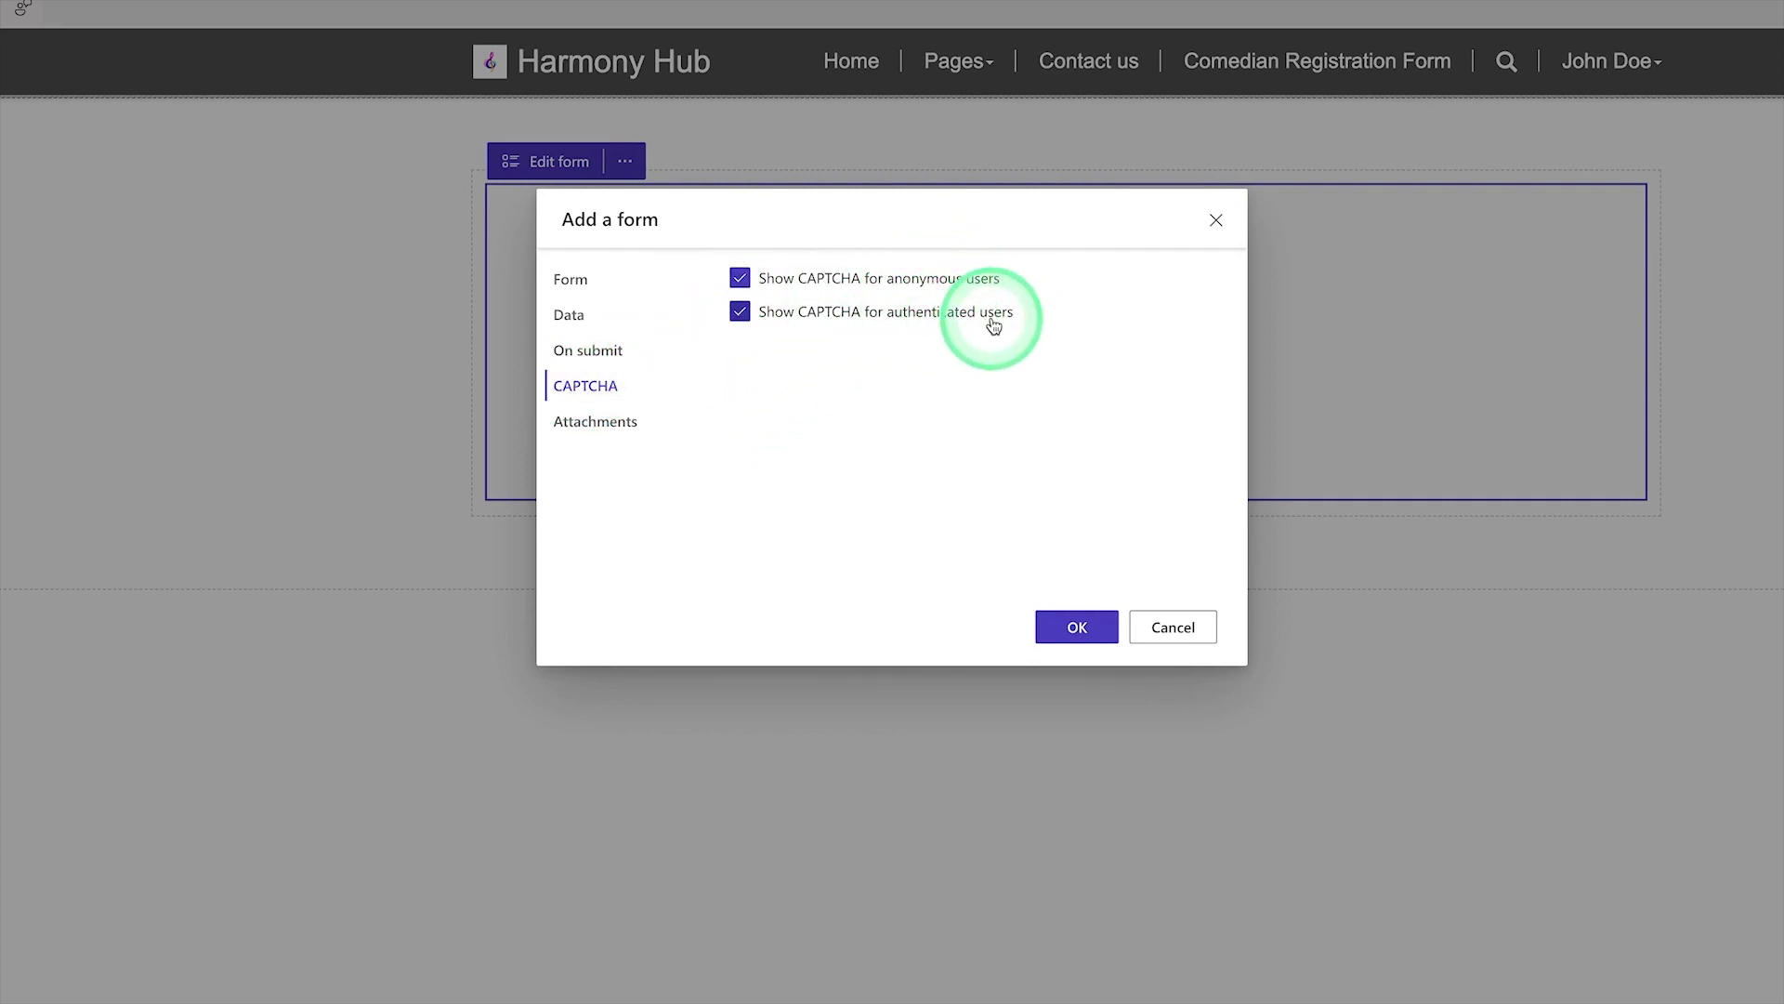
click(594, 426)
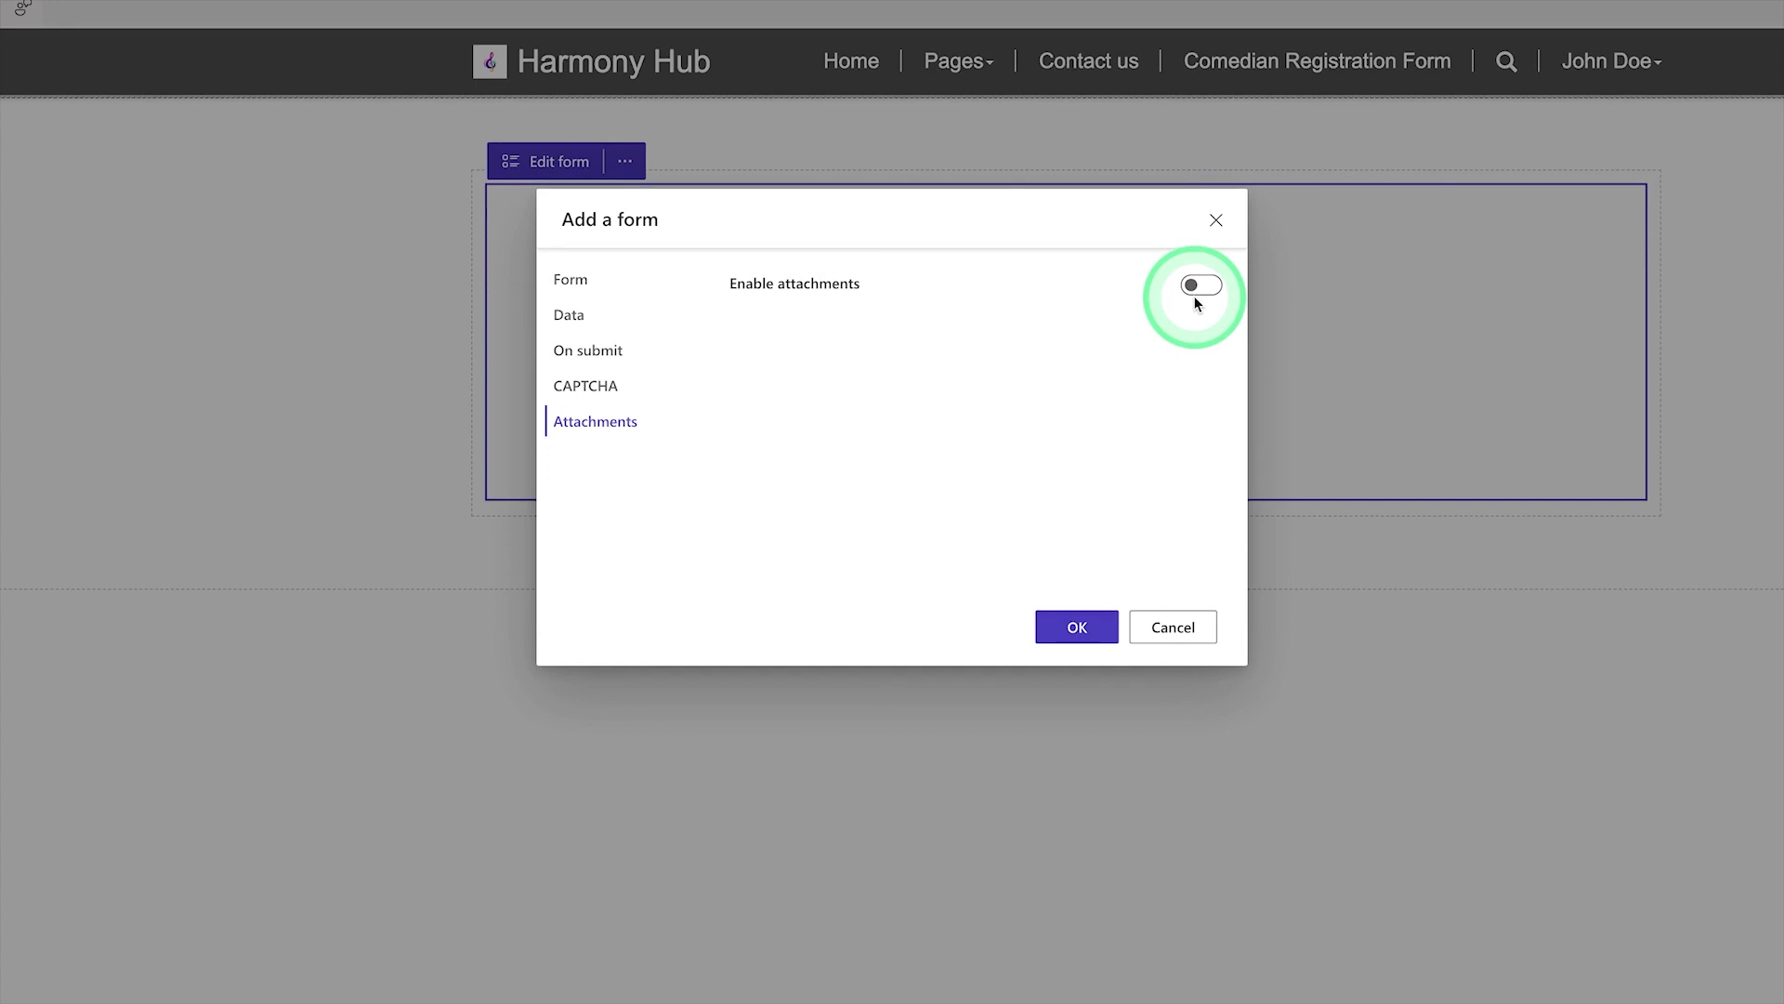
click(594, 388)
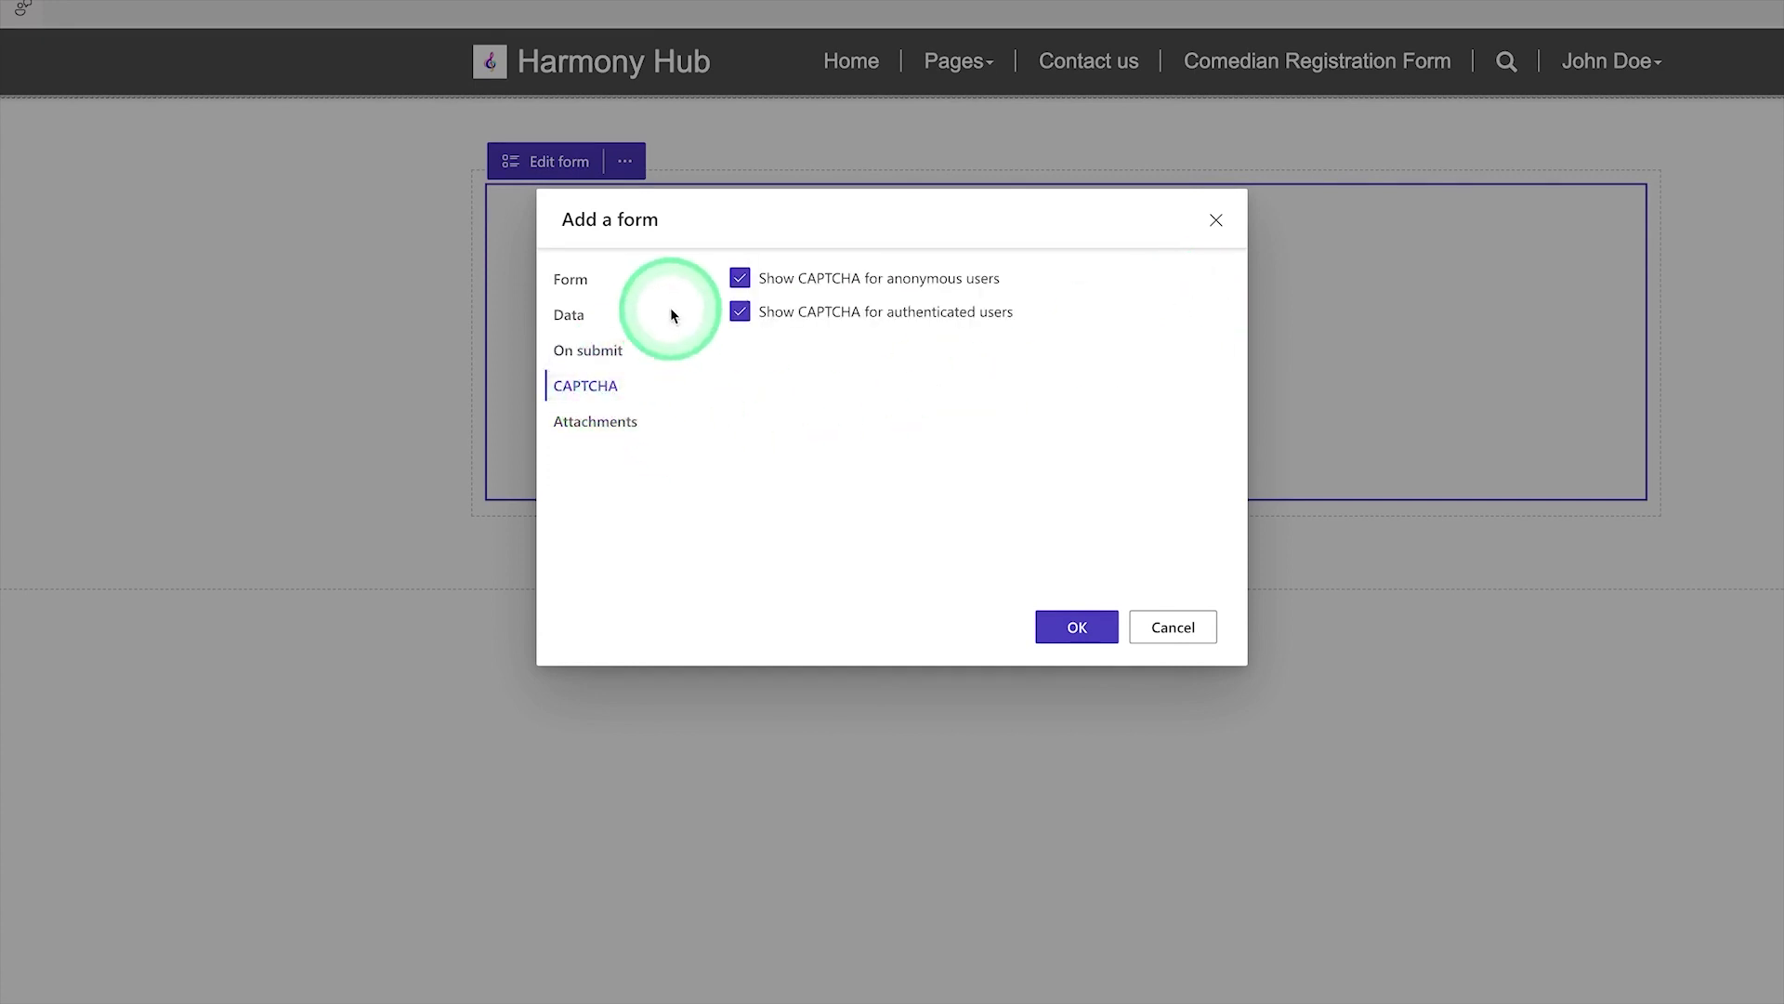
click(740, 278)
click(739, 312)
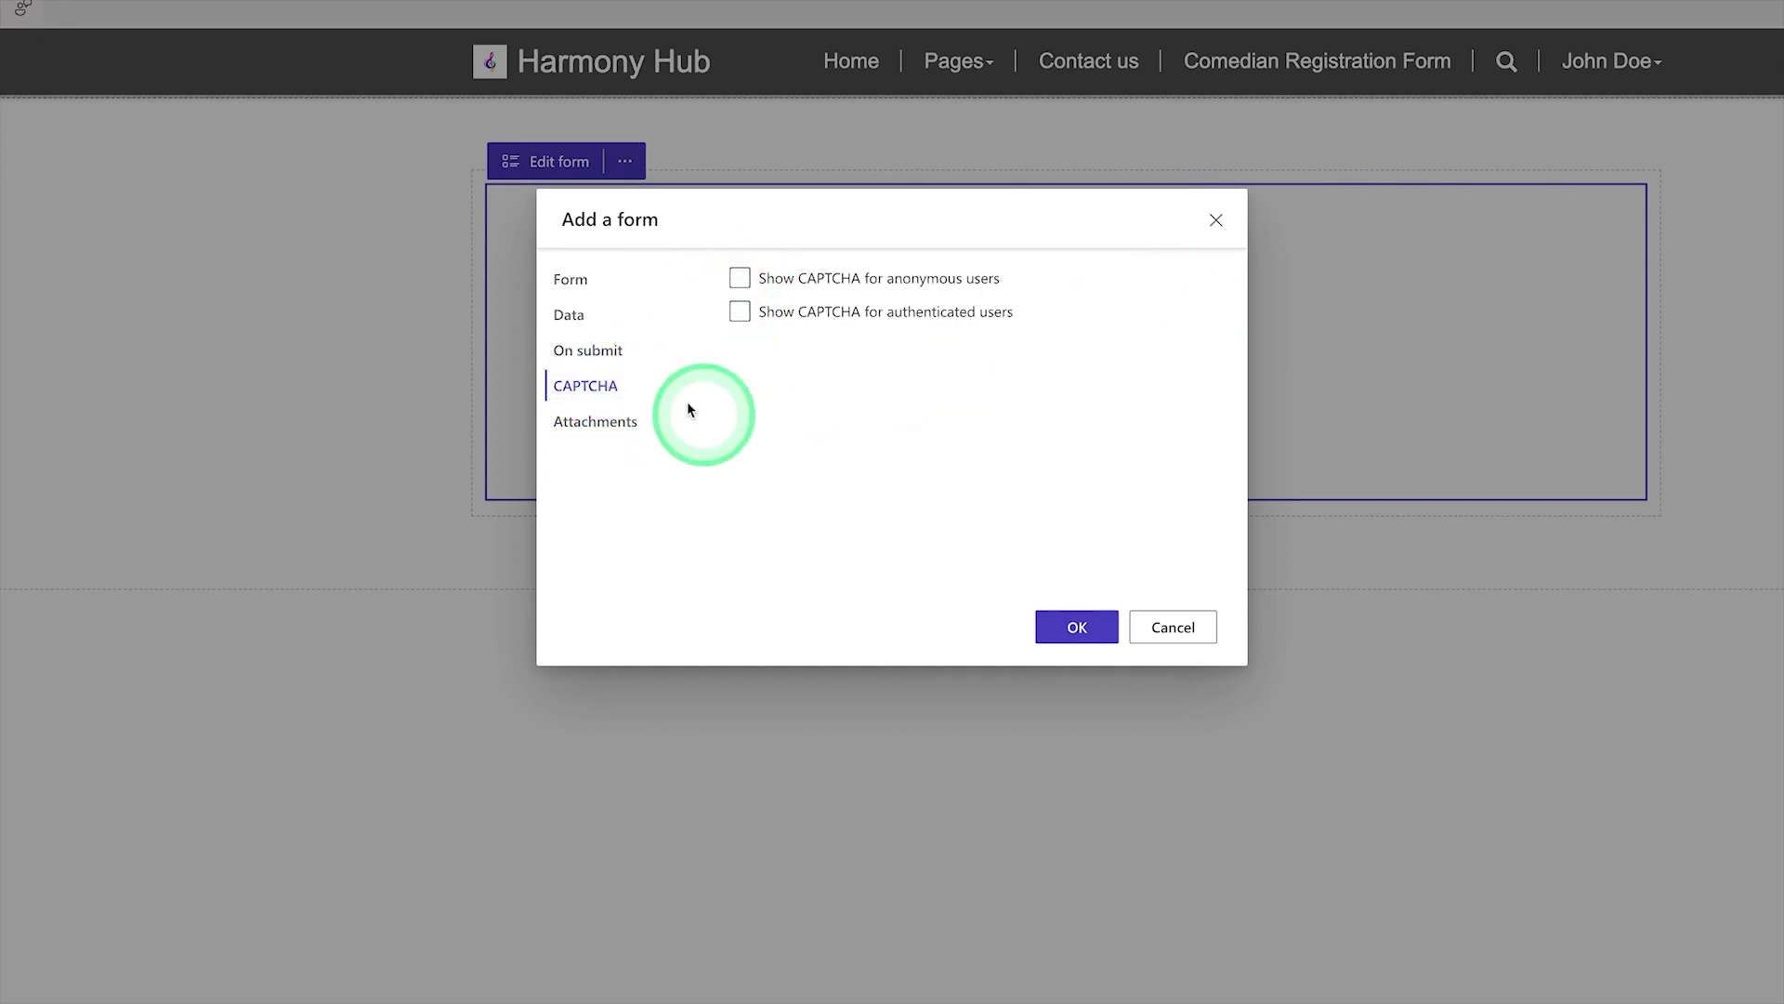
click(1077, 628)
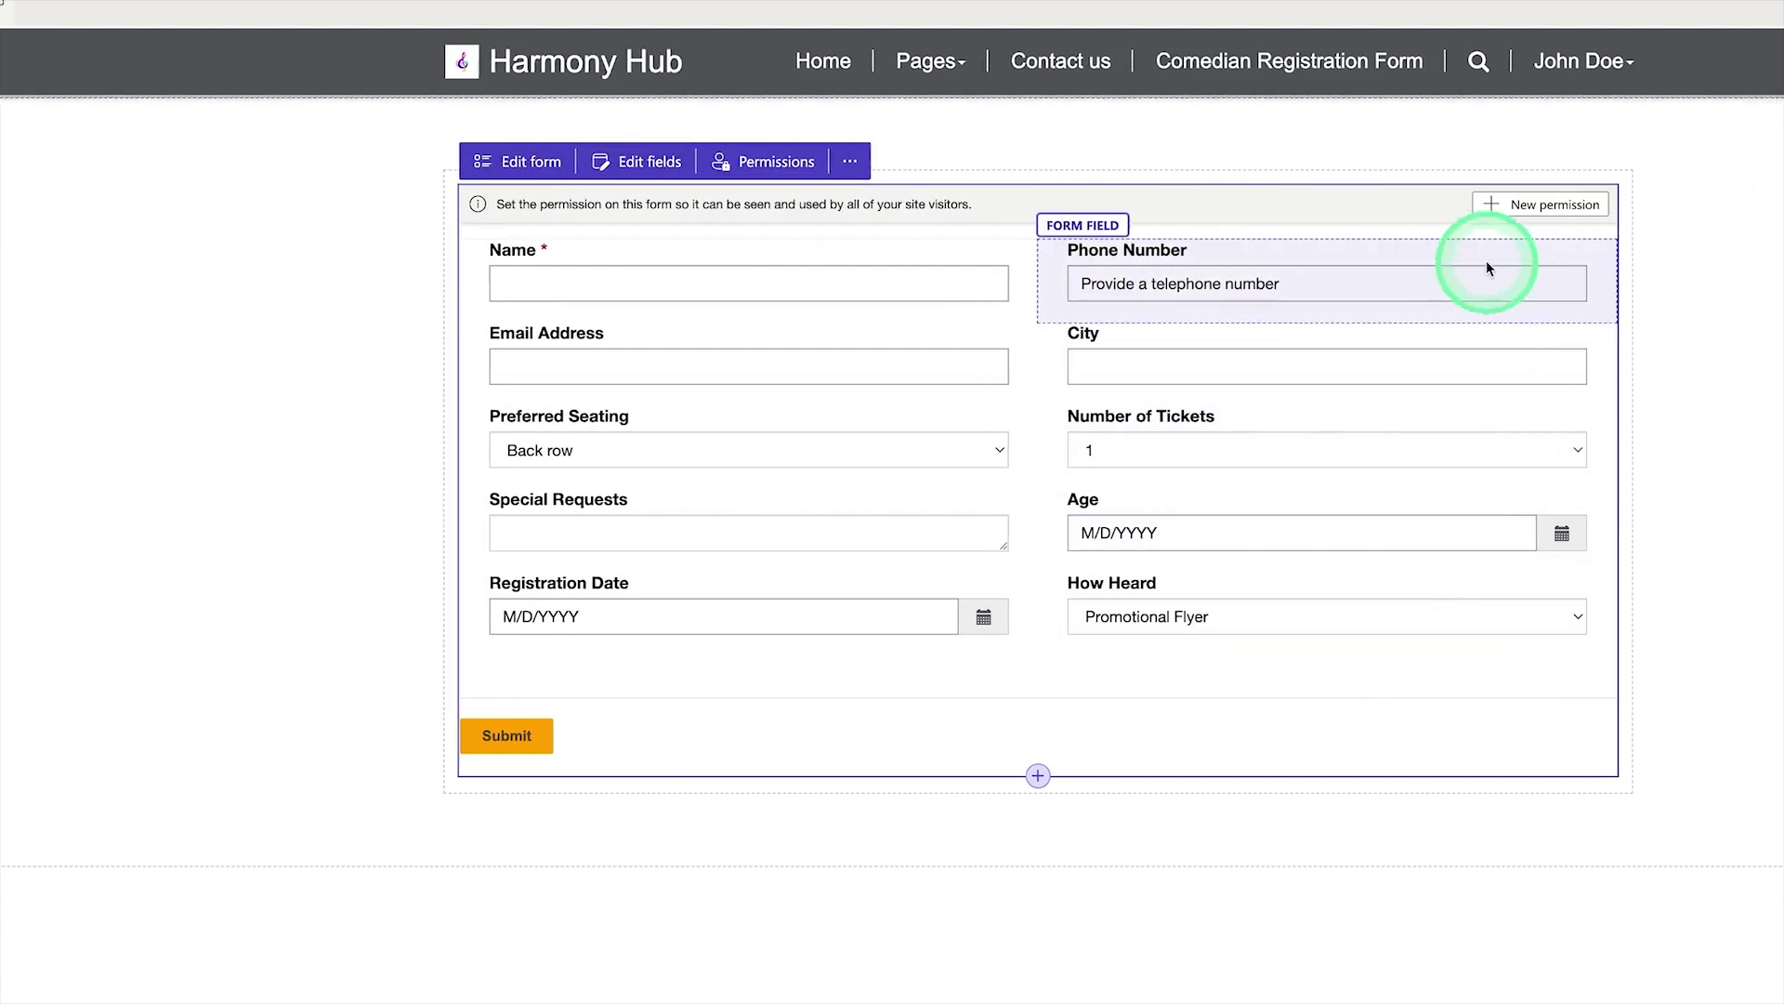
Step: Create a Comedian Registration table permission with global access and the Create privilege for the Anonymous Users role, and save it
click(1403, 210)
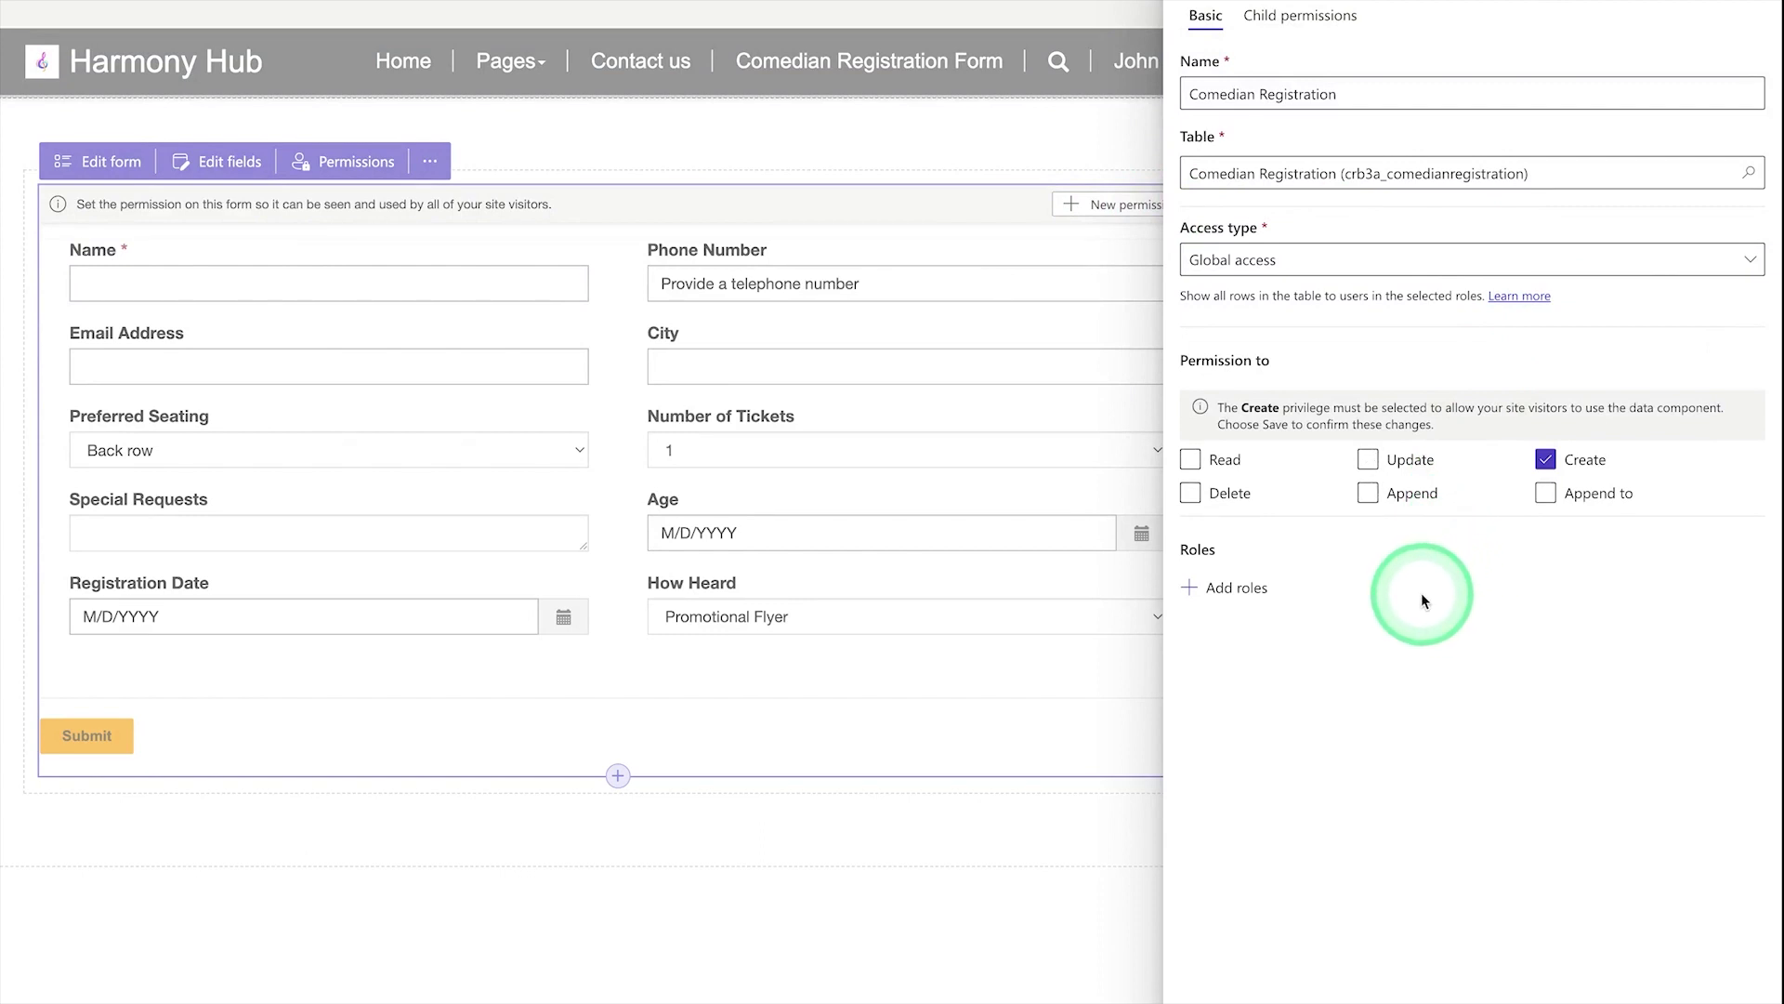
click(1210, 590)
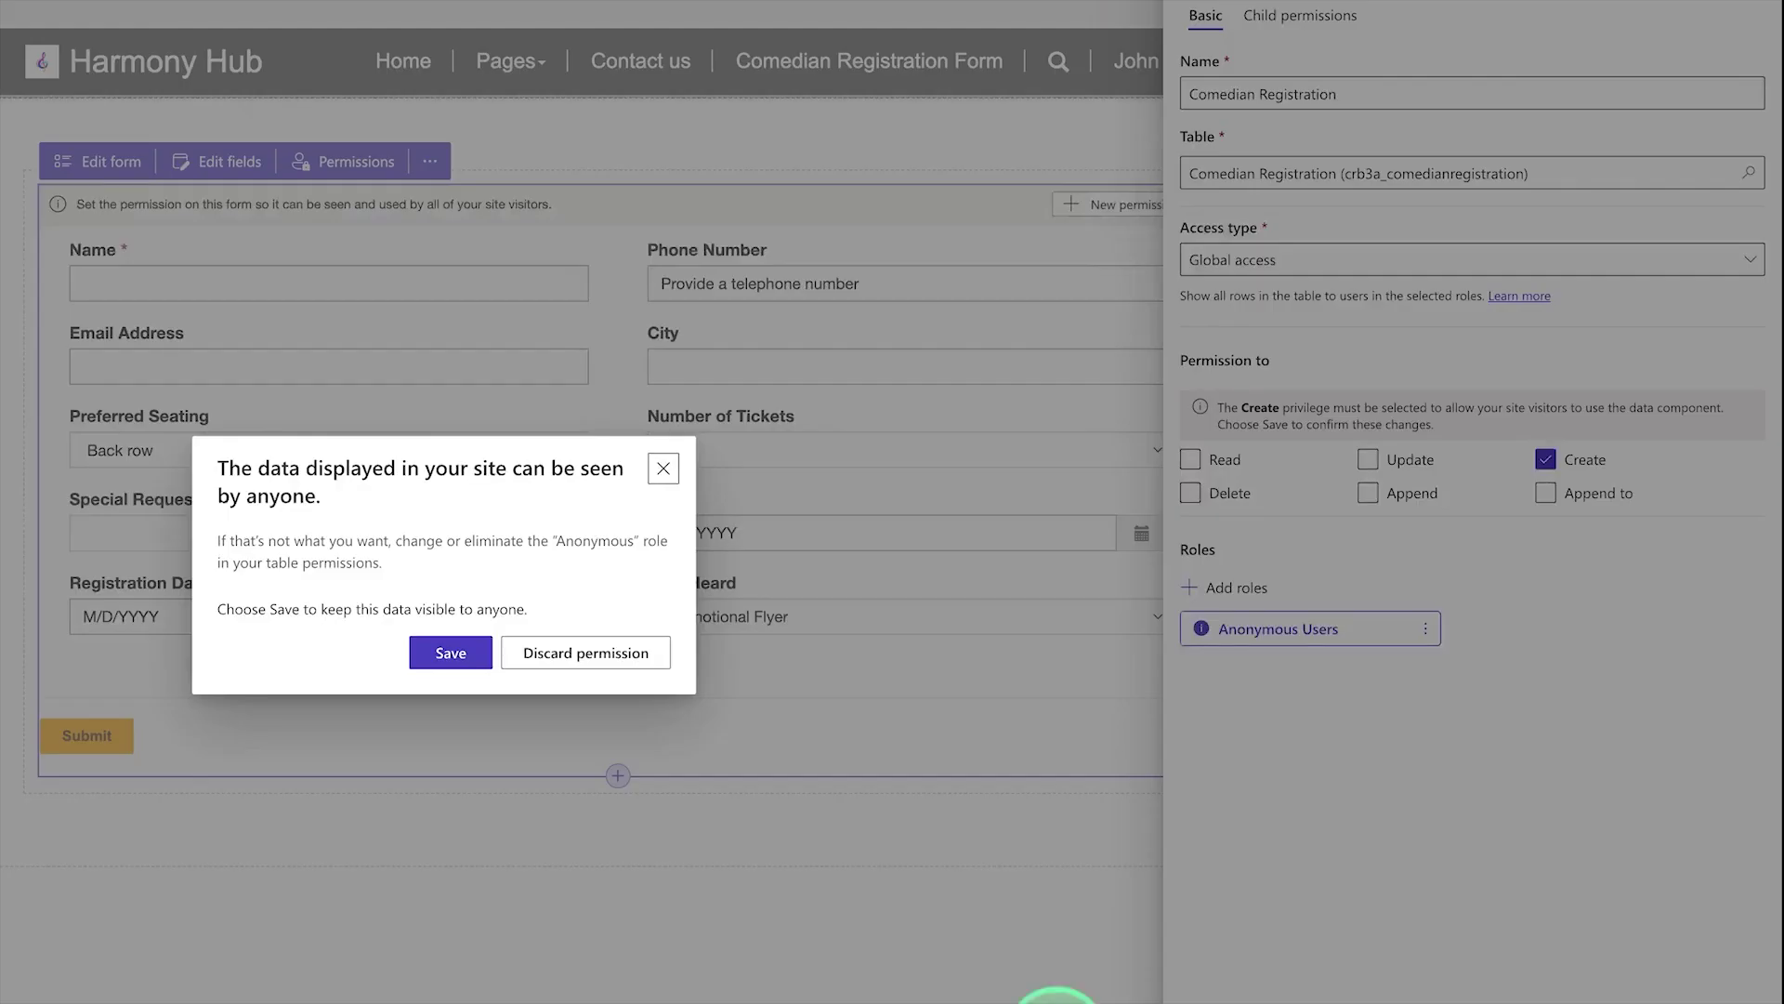
click(447, 653)
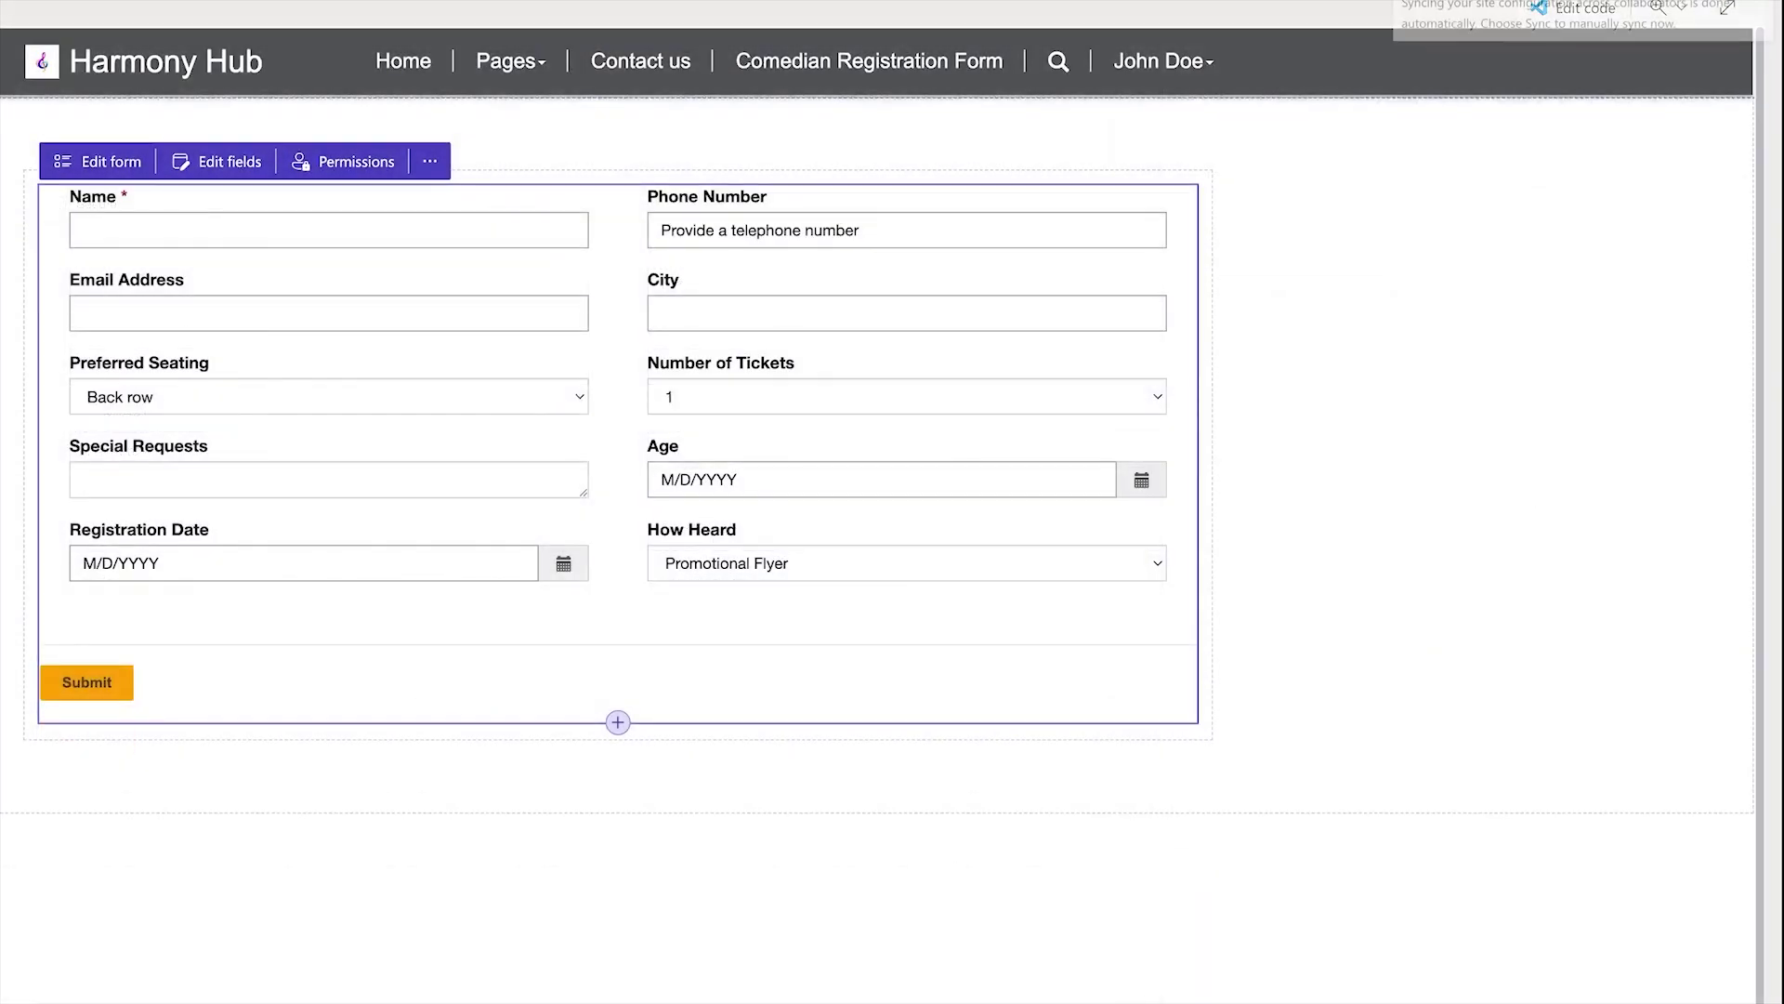
Step: Sync the site configuration and preview the Comedian Registration Form page in the browser
click(1745, 14)
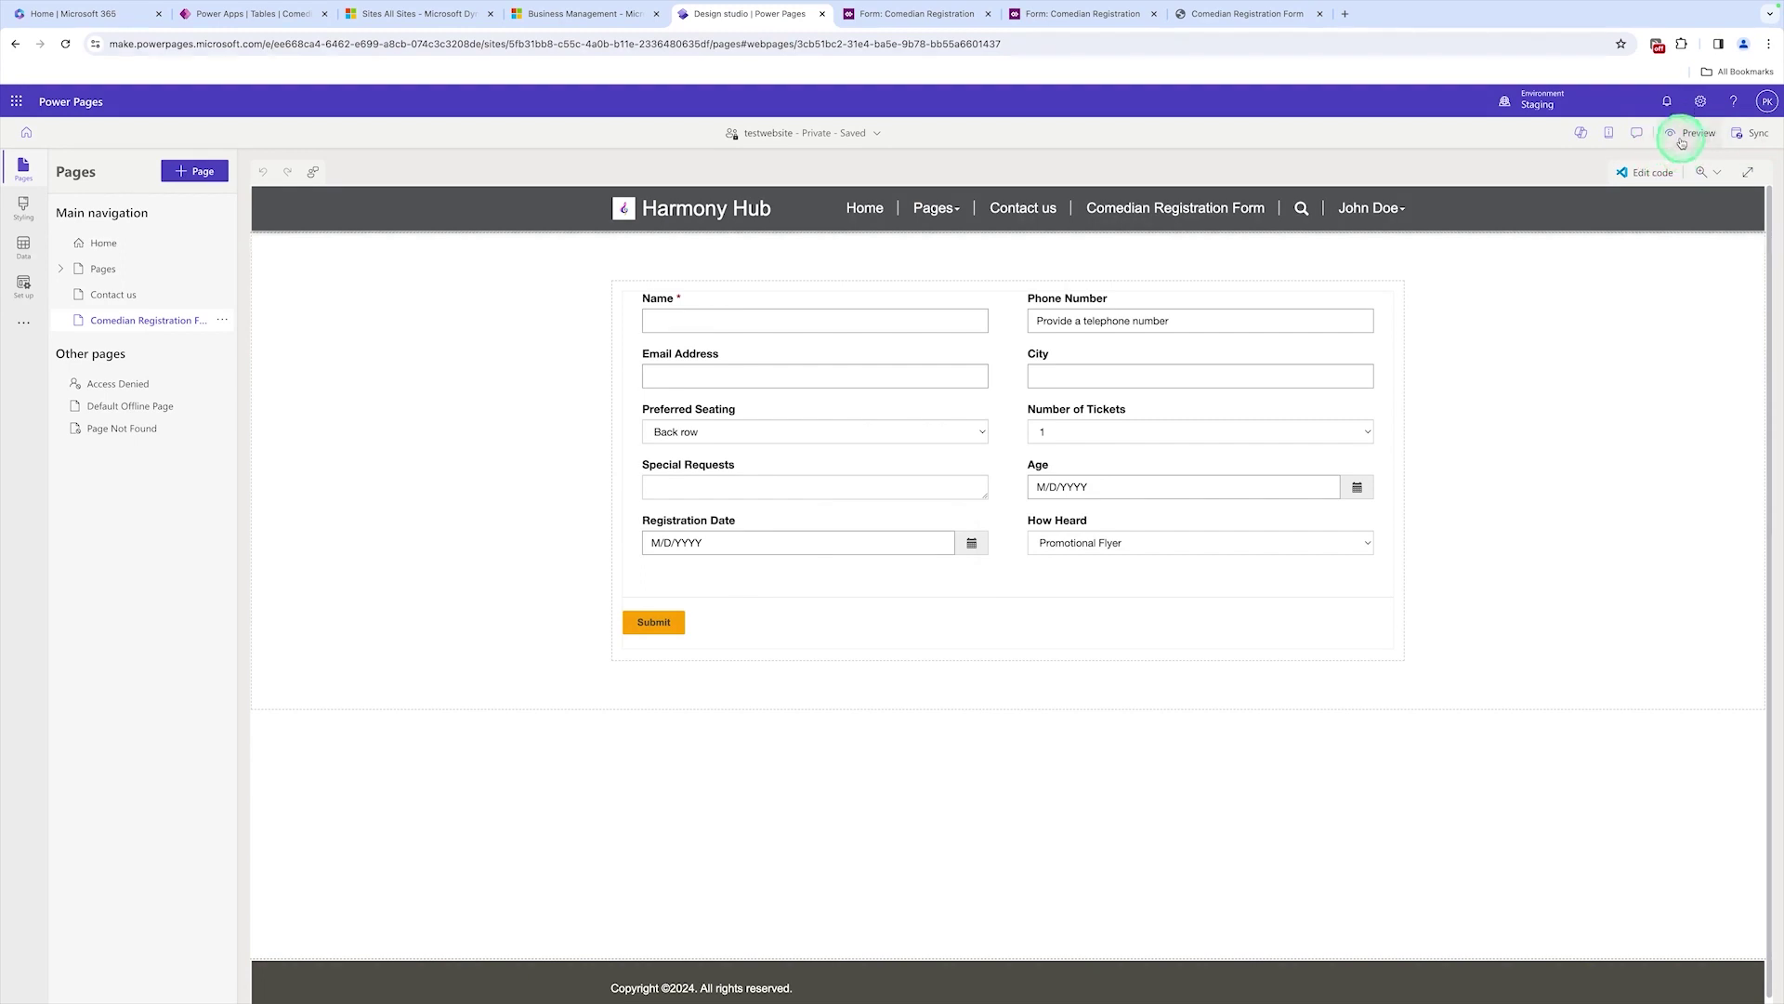
click(1666, 136)
click(1657, 177)
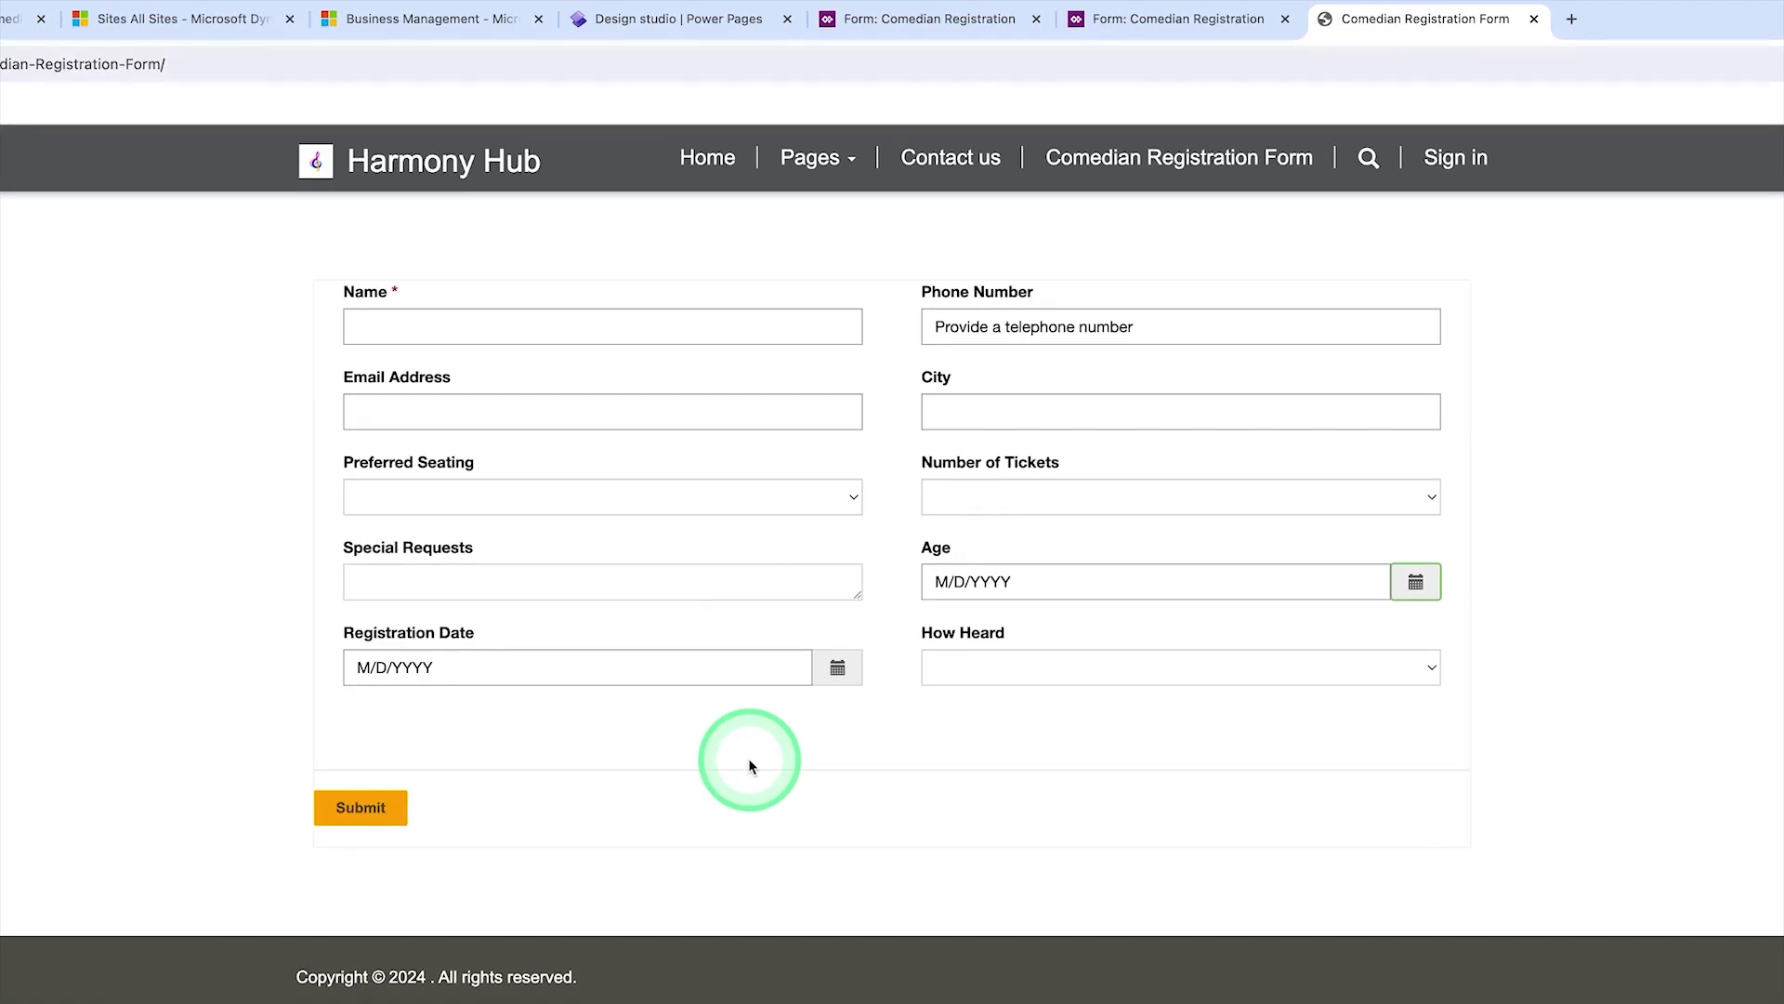
Step: Fill in the registrant's name, phone number and email address on the form, and enter Delhi as the city
click(366, 333)
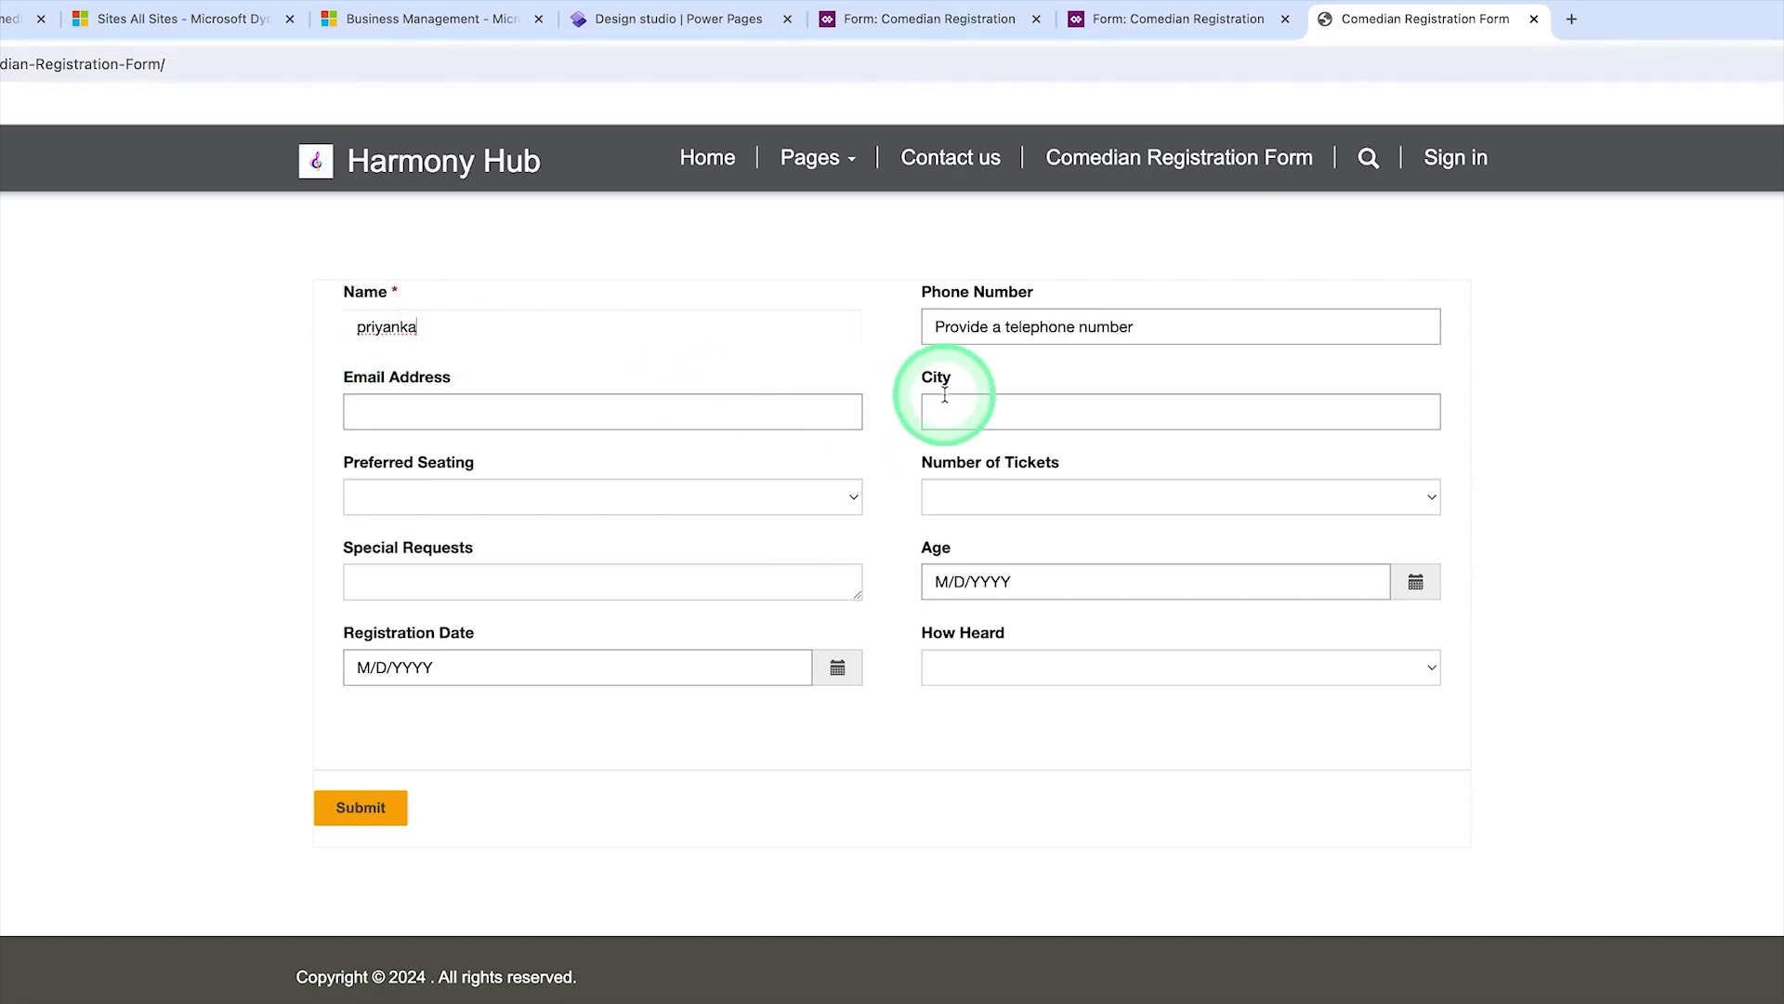
click(966, 330)
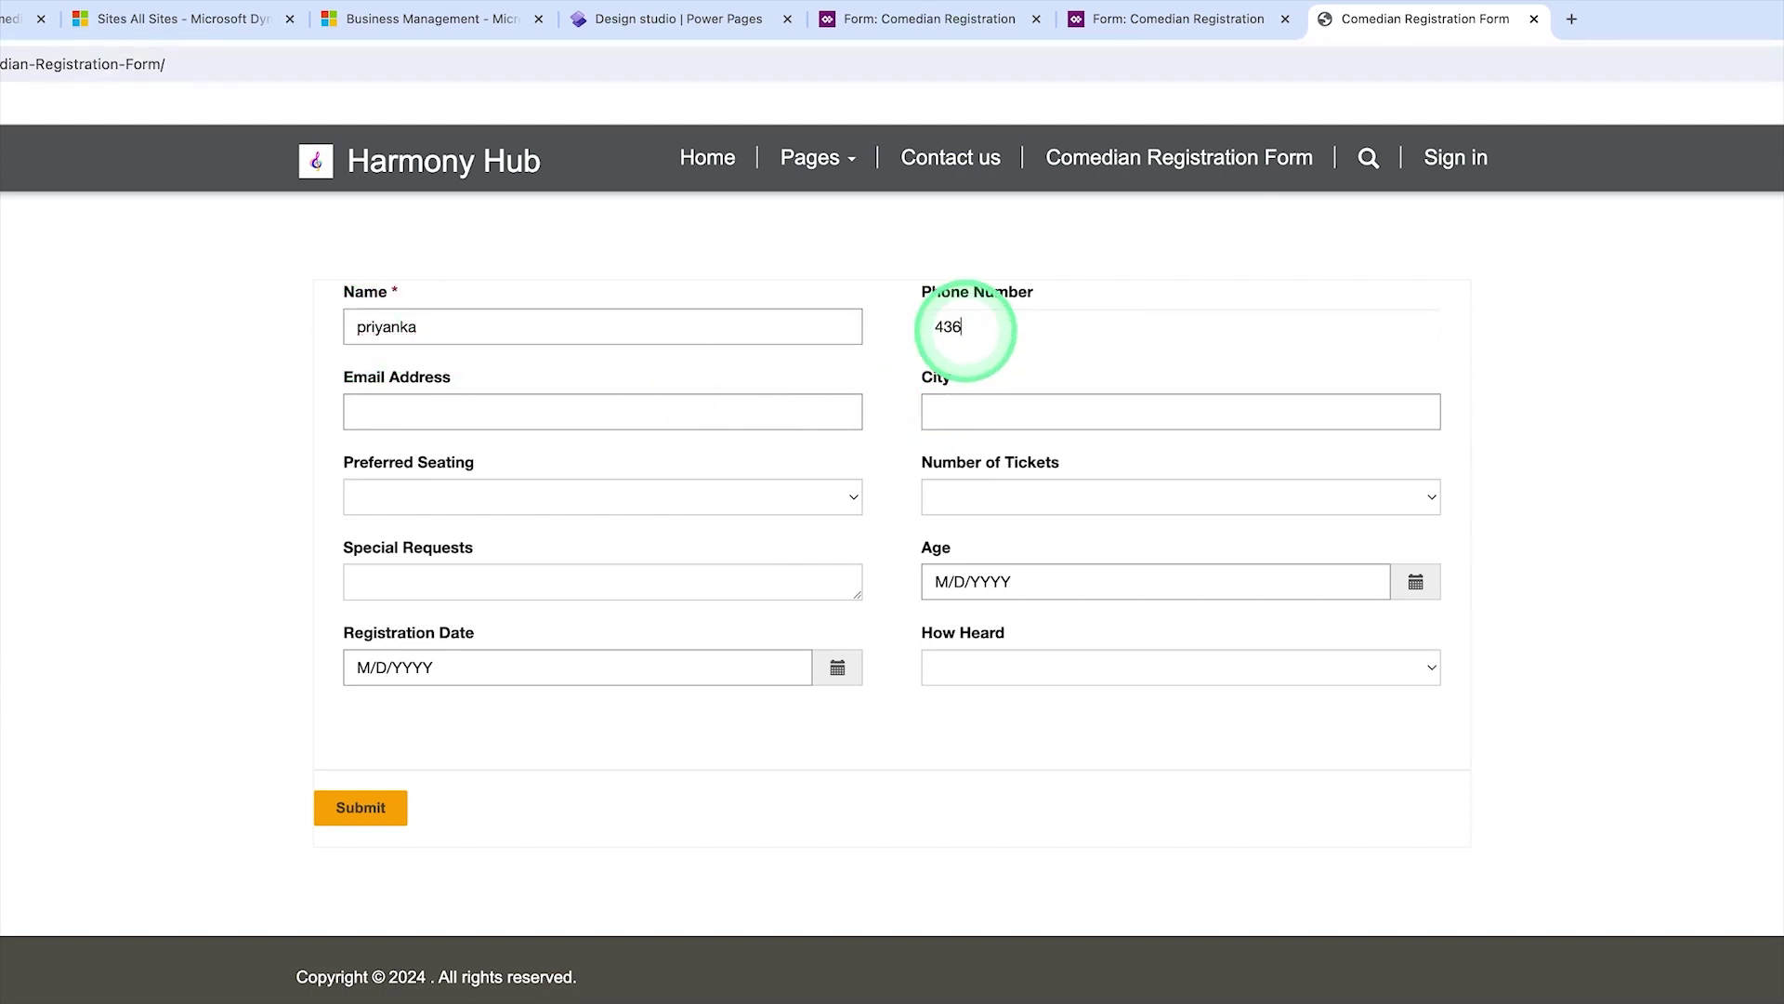
click(656, 412)
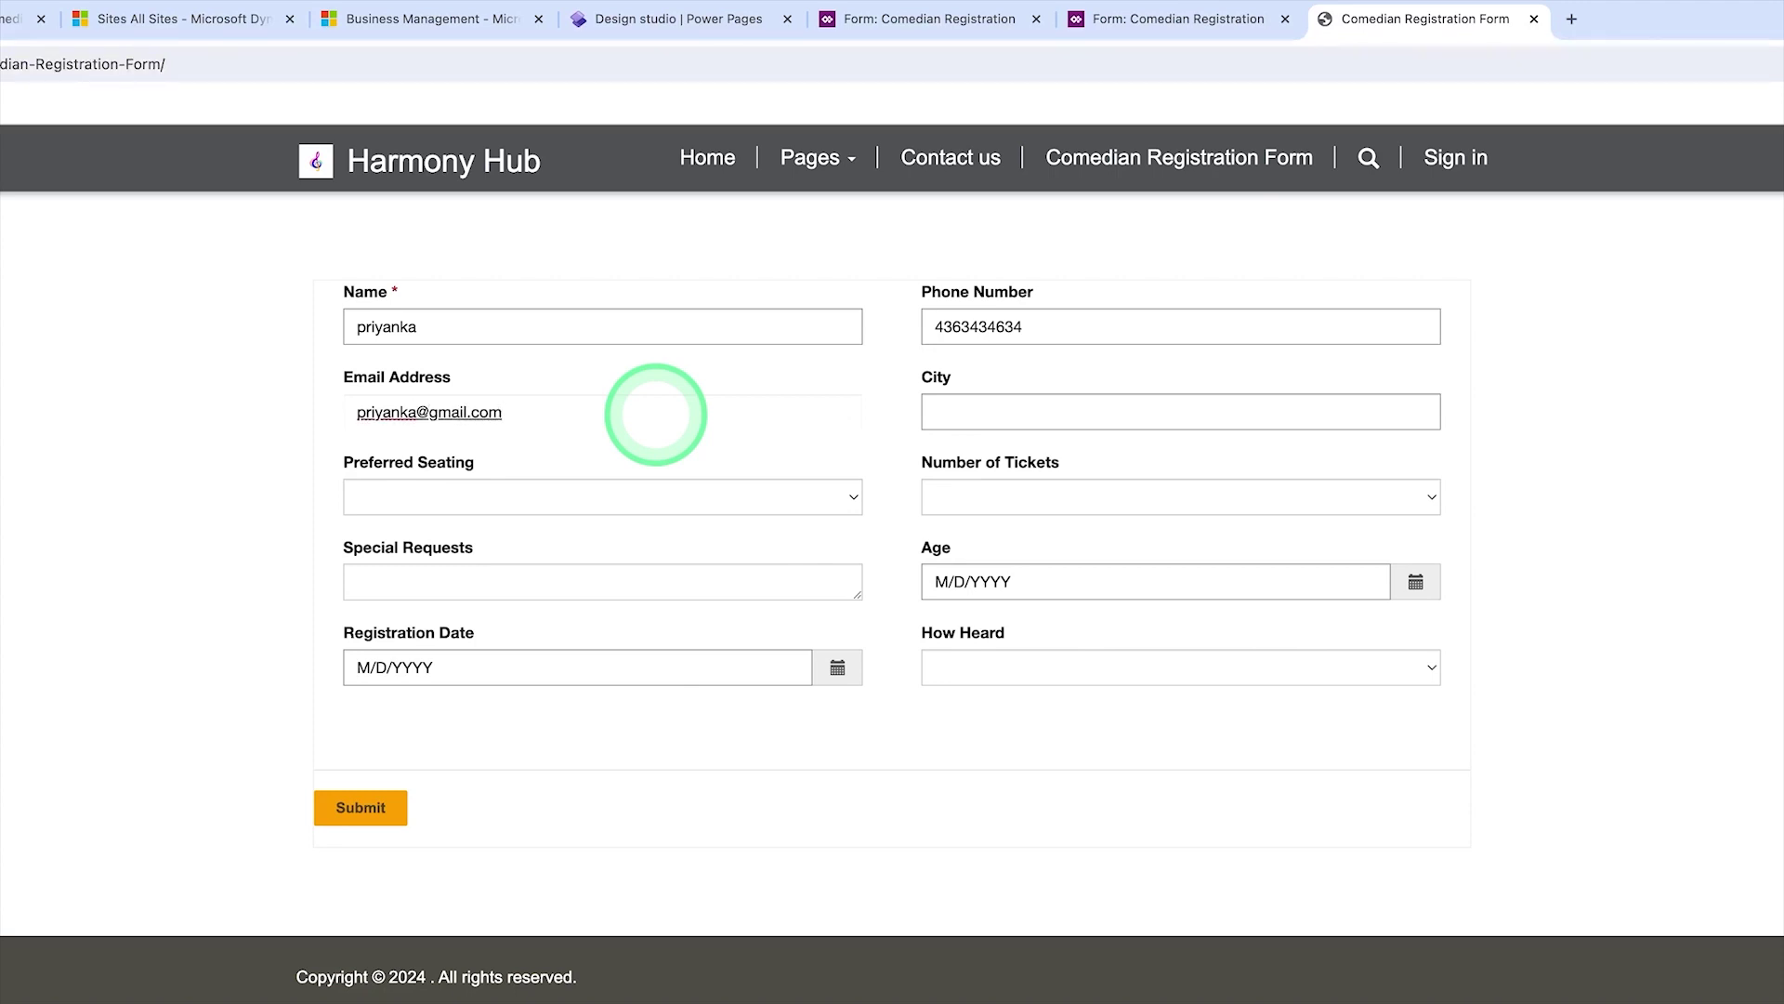
click(954, 411)
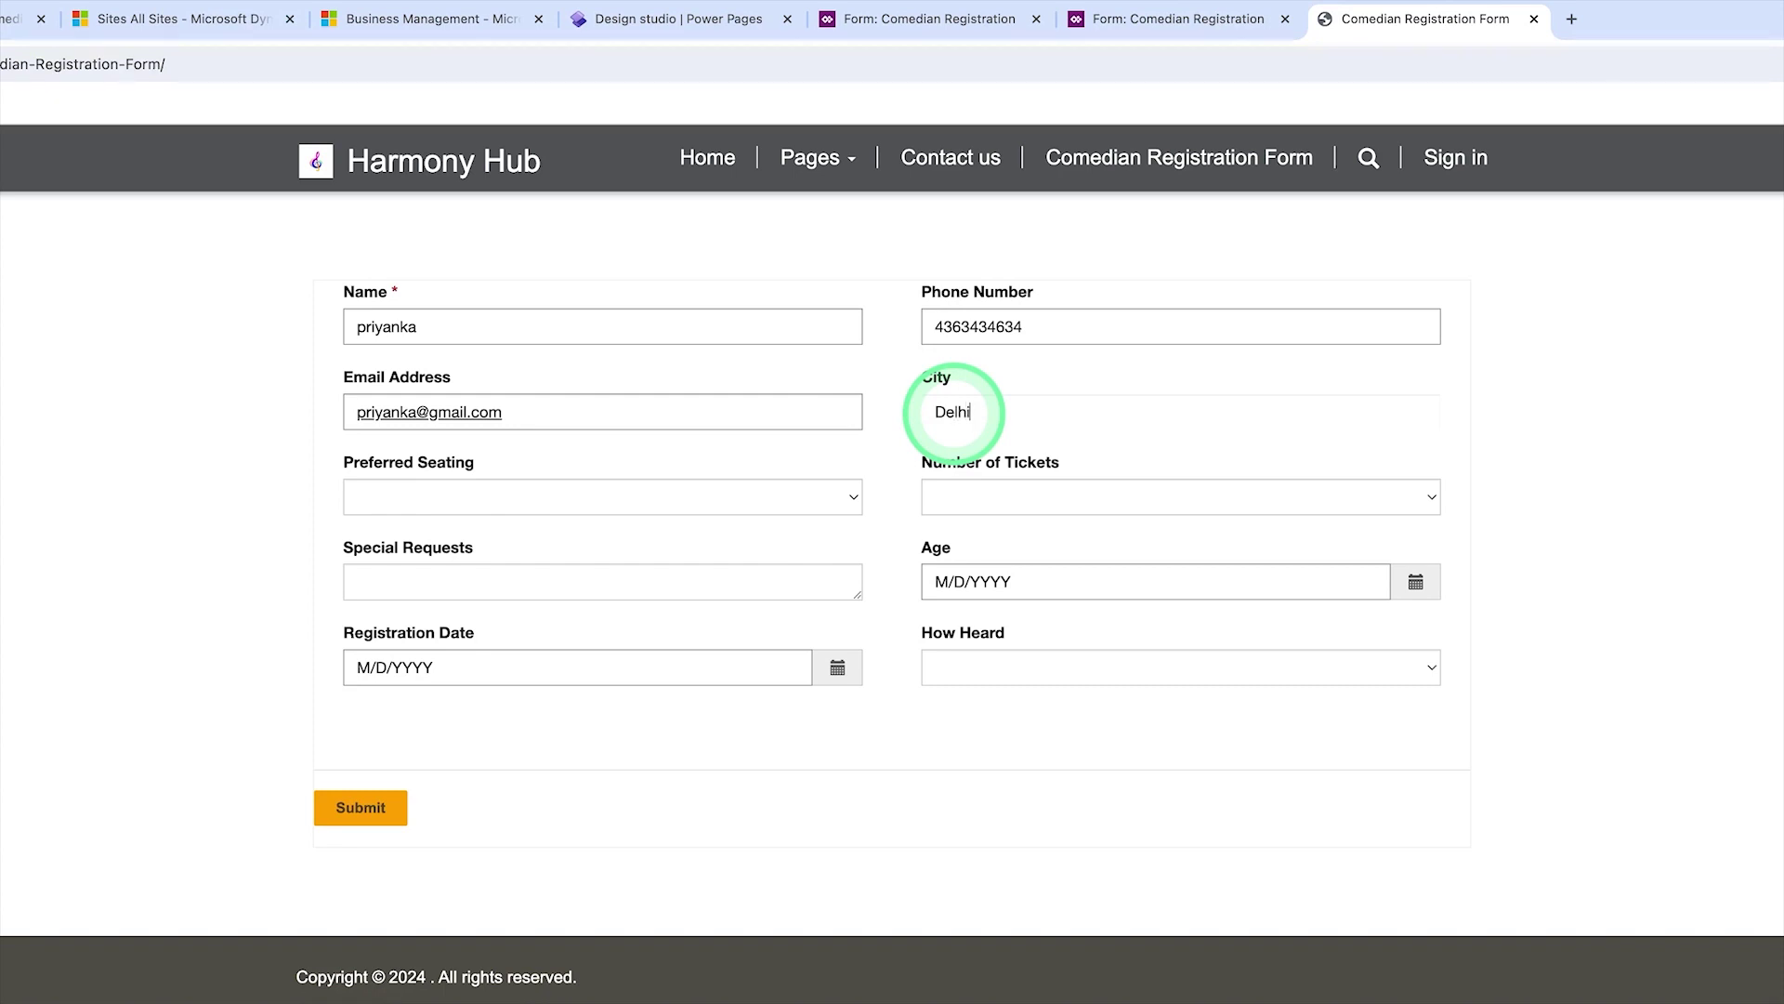
Step: Set Preferred Seating to Middle Section and Number of Tickets to 3, and enter "Nothing" under Special Requests
click(841, 496)
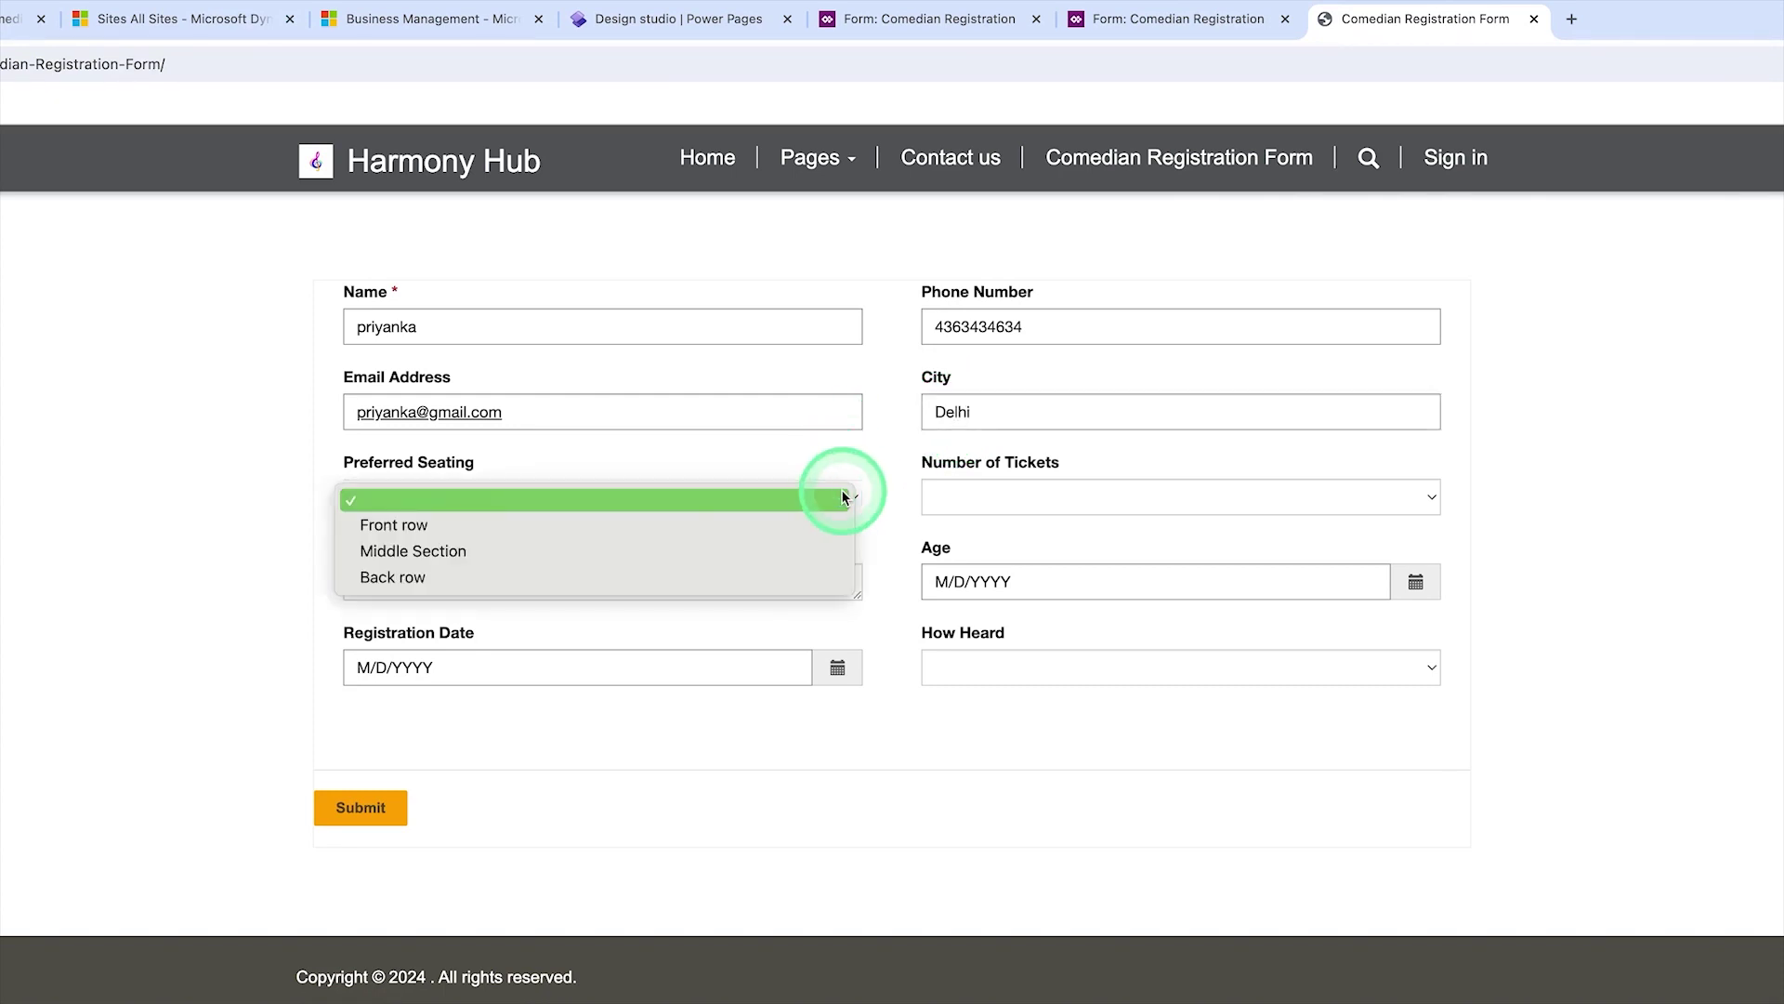
click(767, 553)
click(1034, 499)
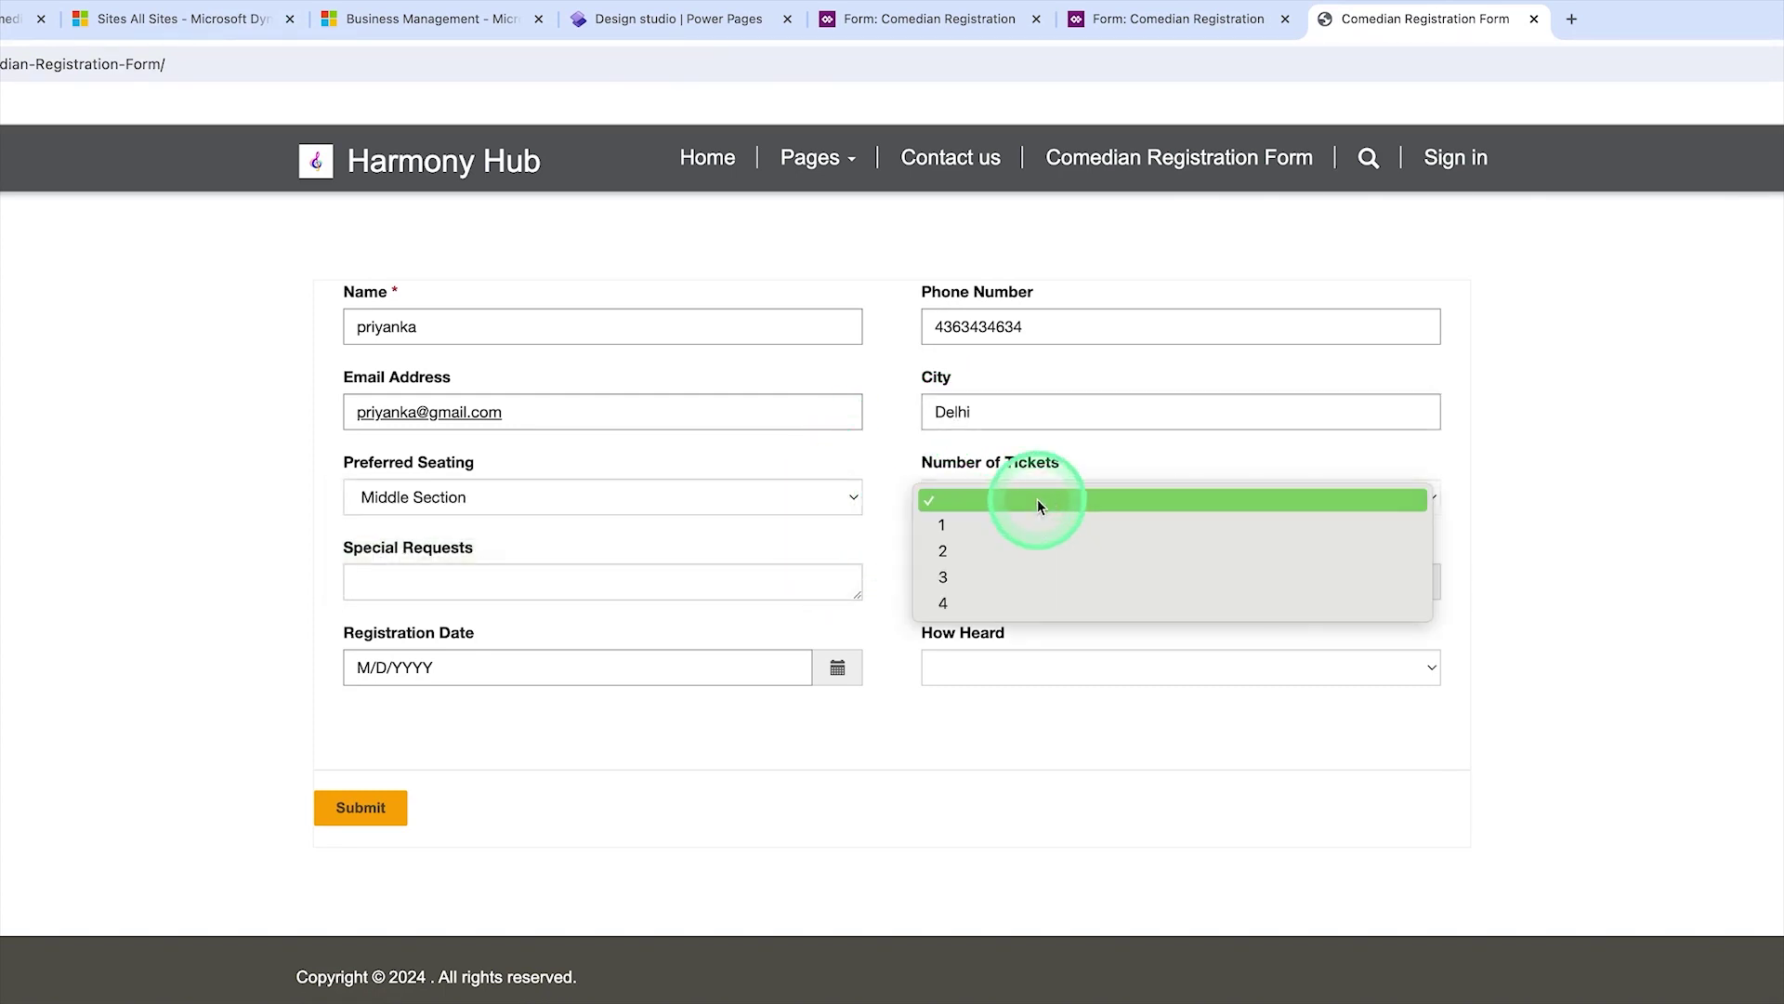
click(1035, 577)
click(835, 579)
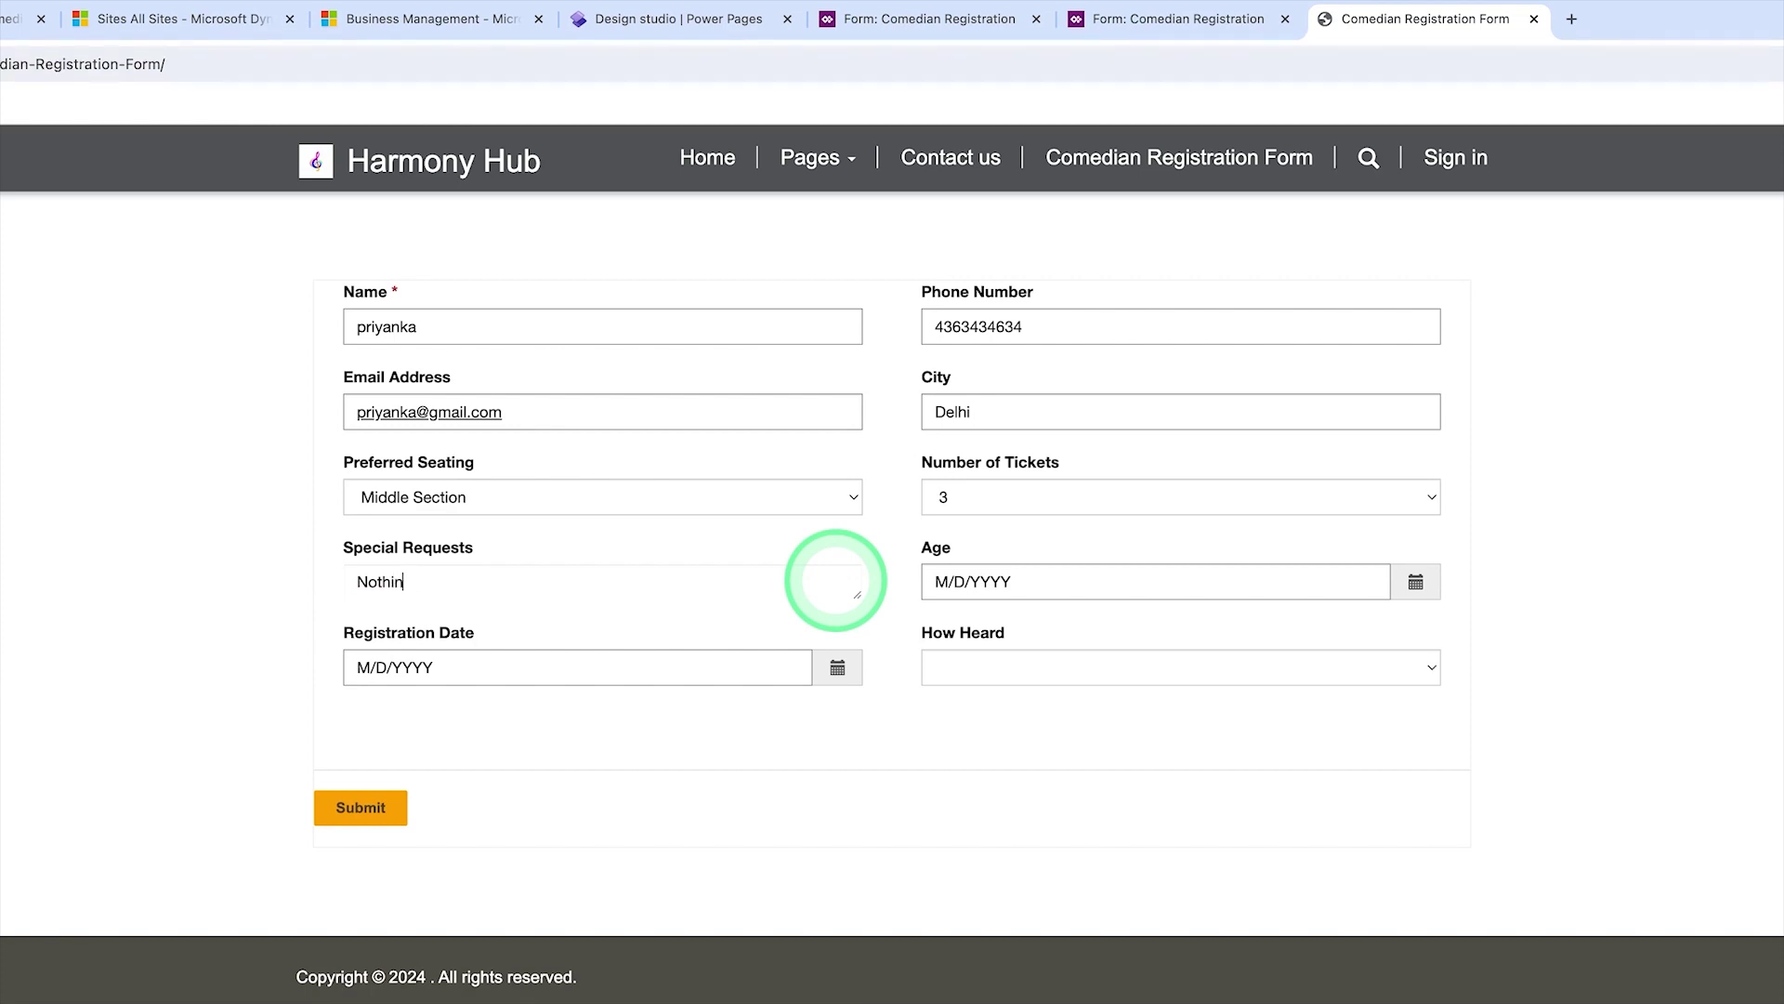
Step: Pick the registrant's date of birth in the Age field
click(1415, 580)
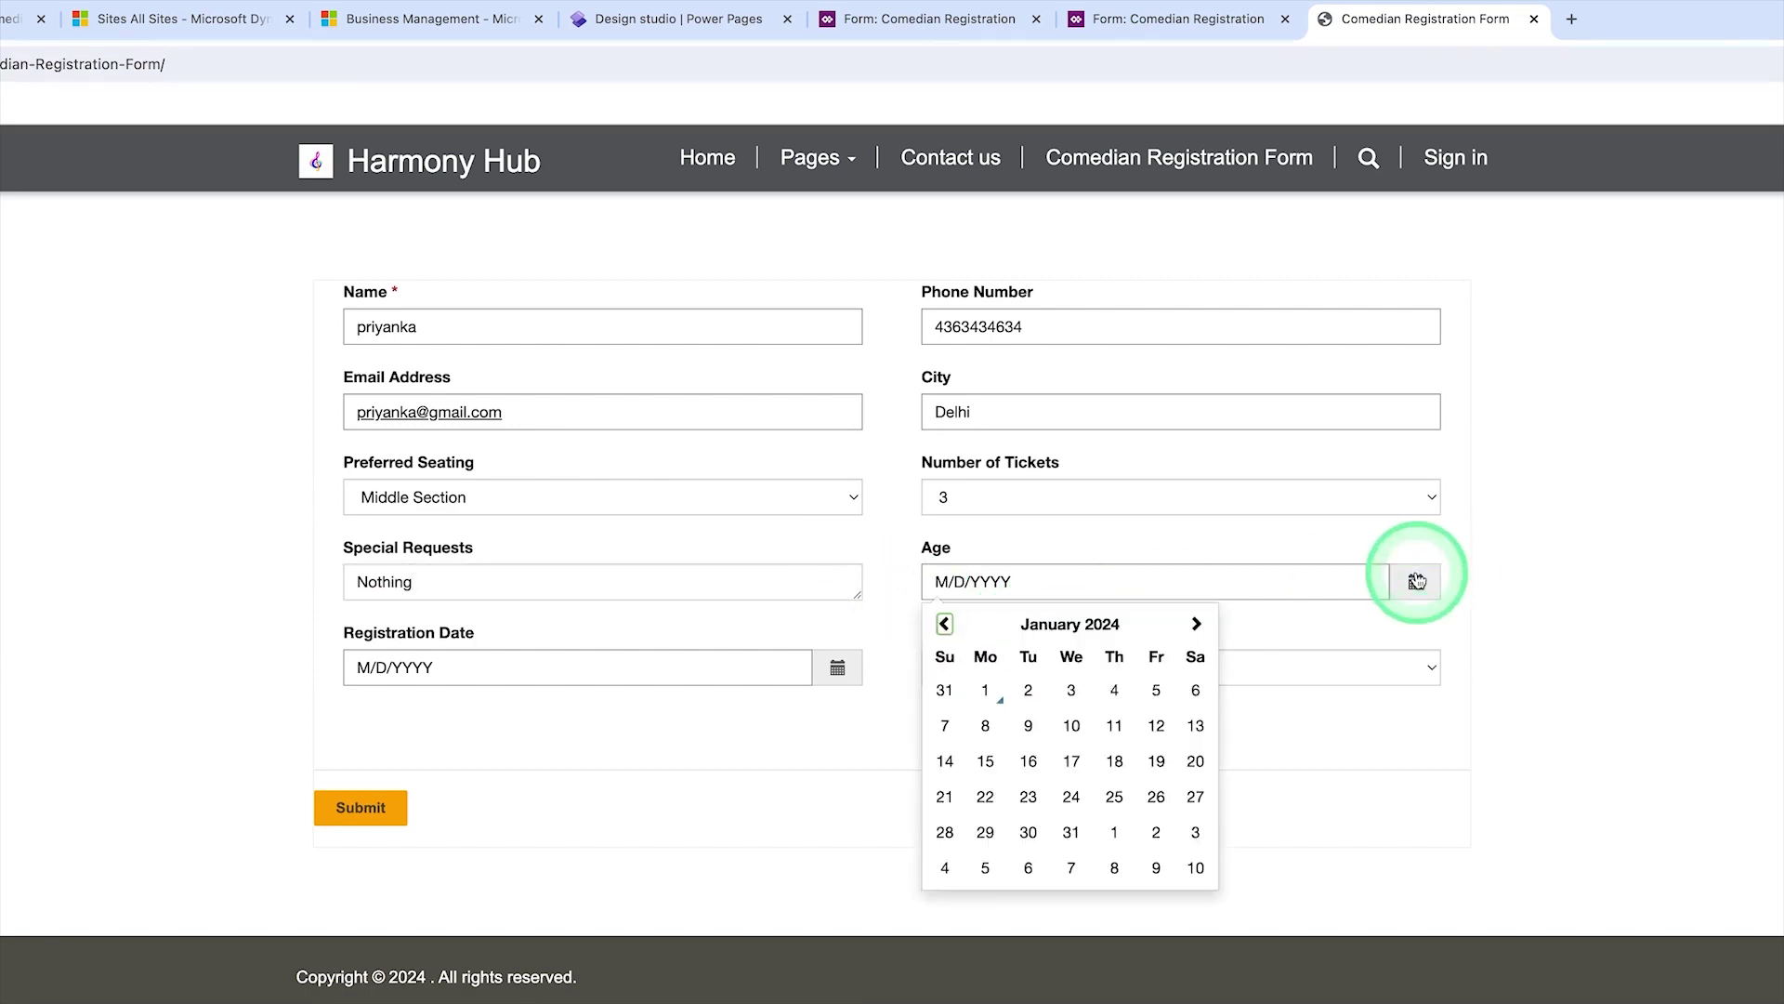
click(1091, 625)
click(1083, 628)
click(1083, 628)
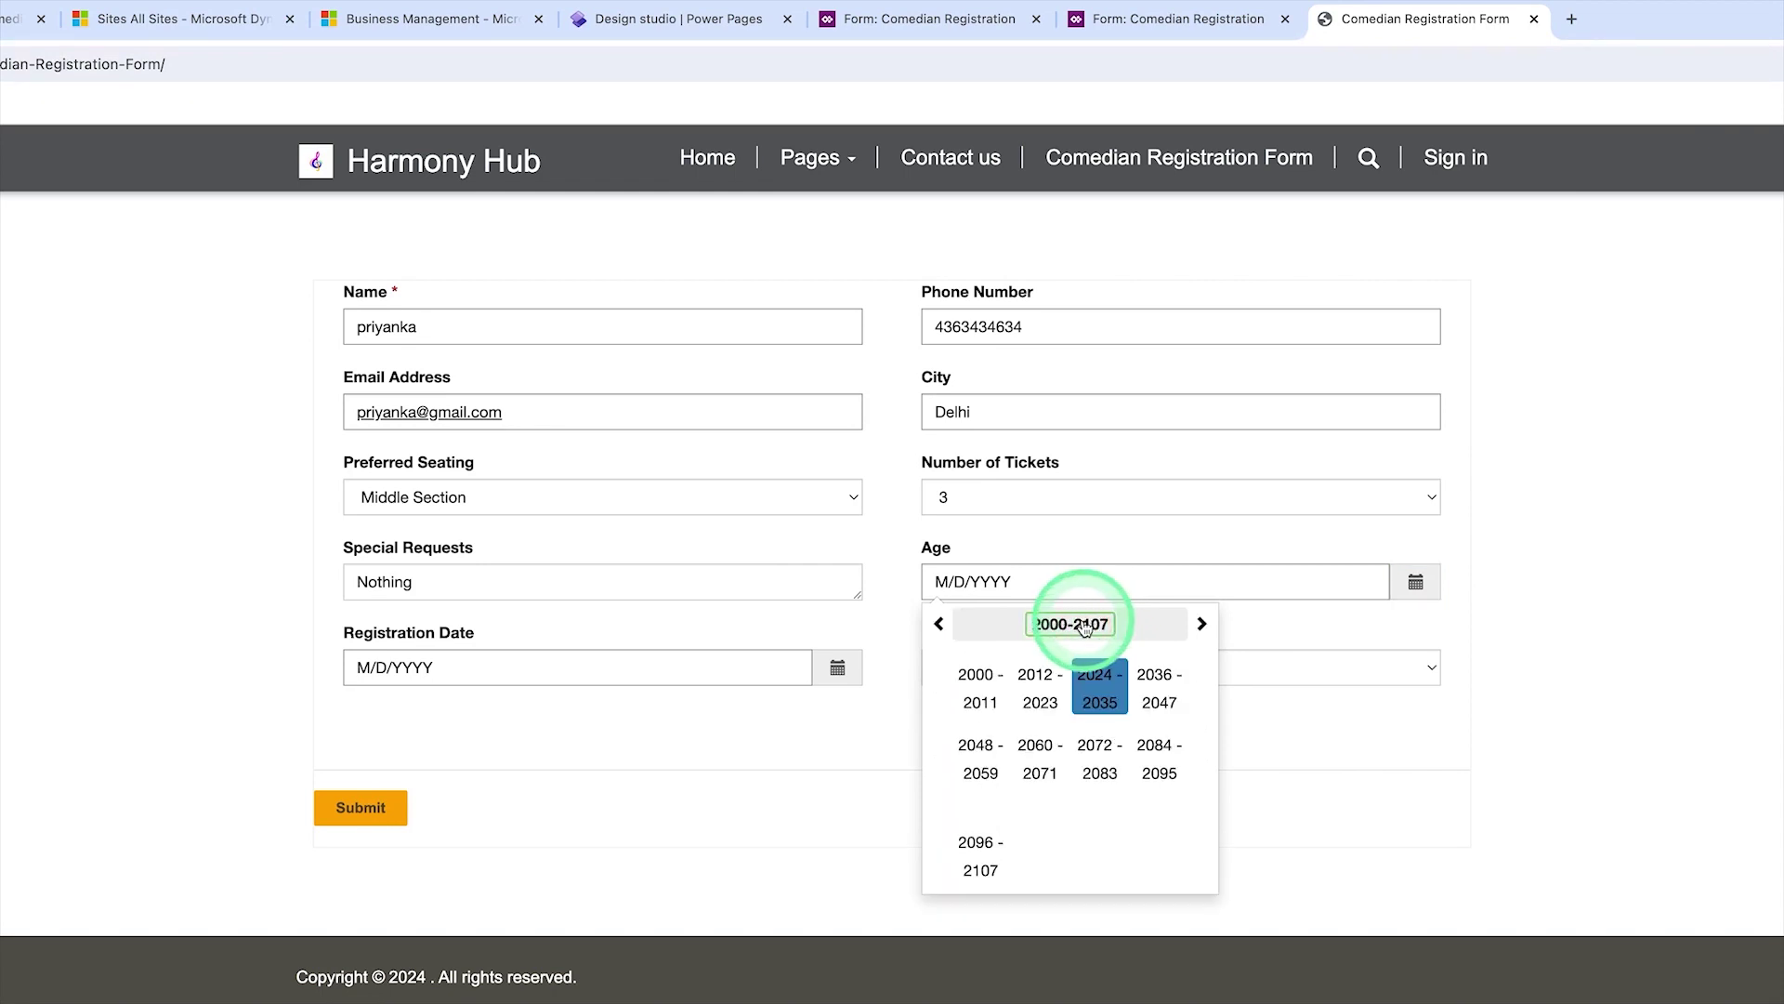
click(971, 686)
click(1041, 683)
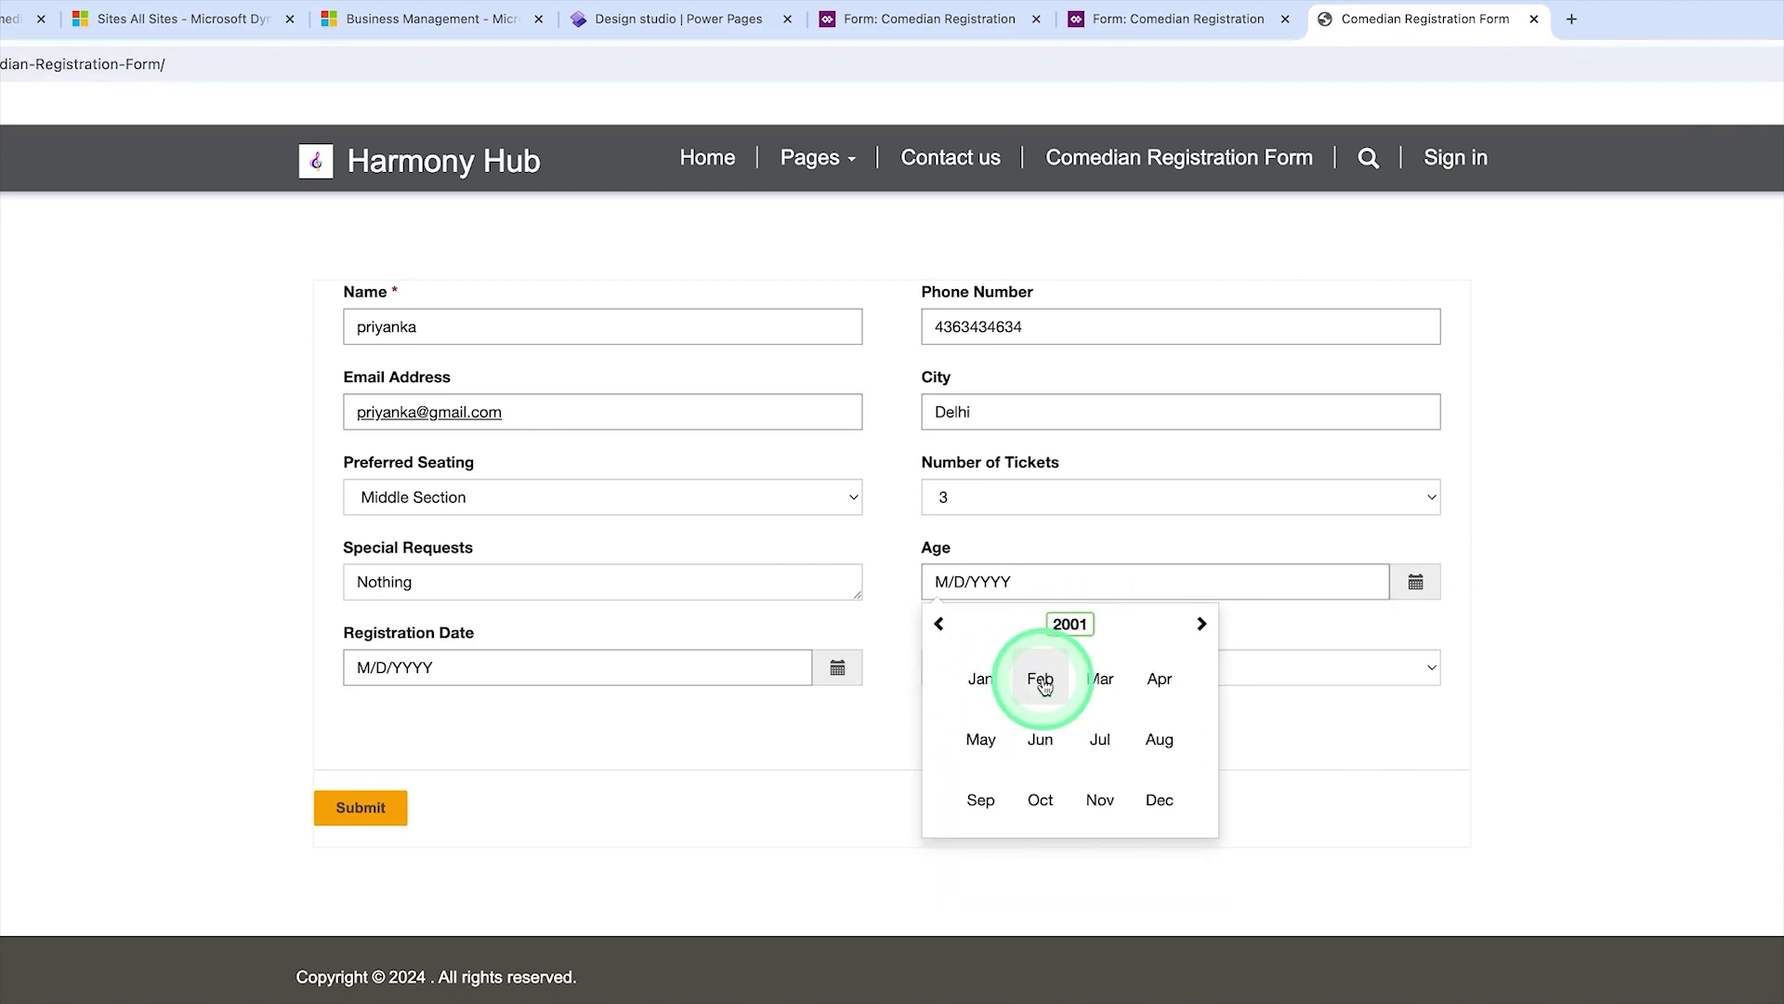
click(983, 740)
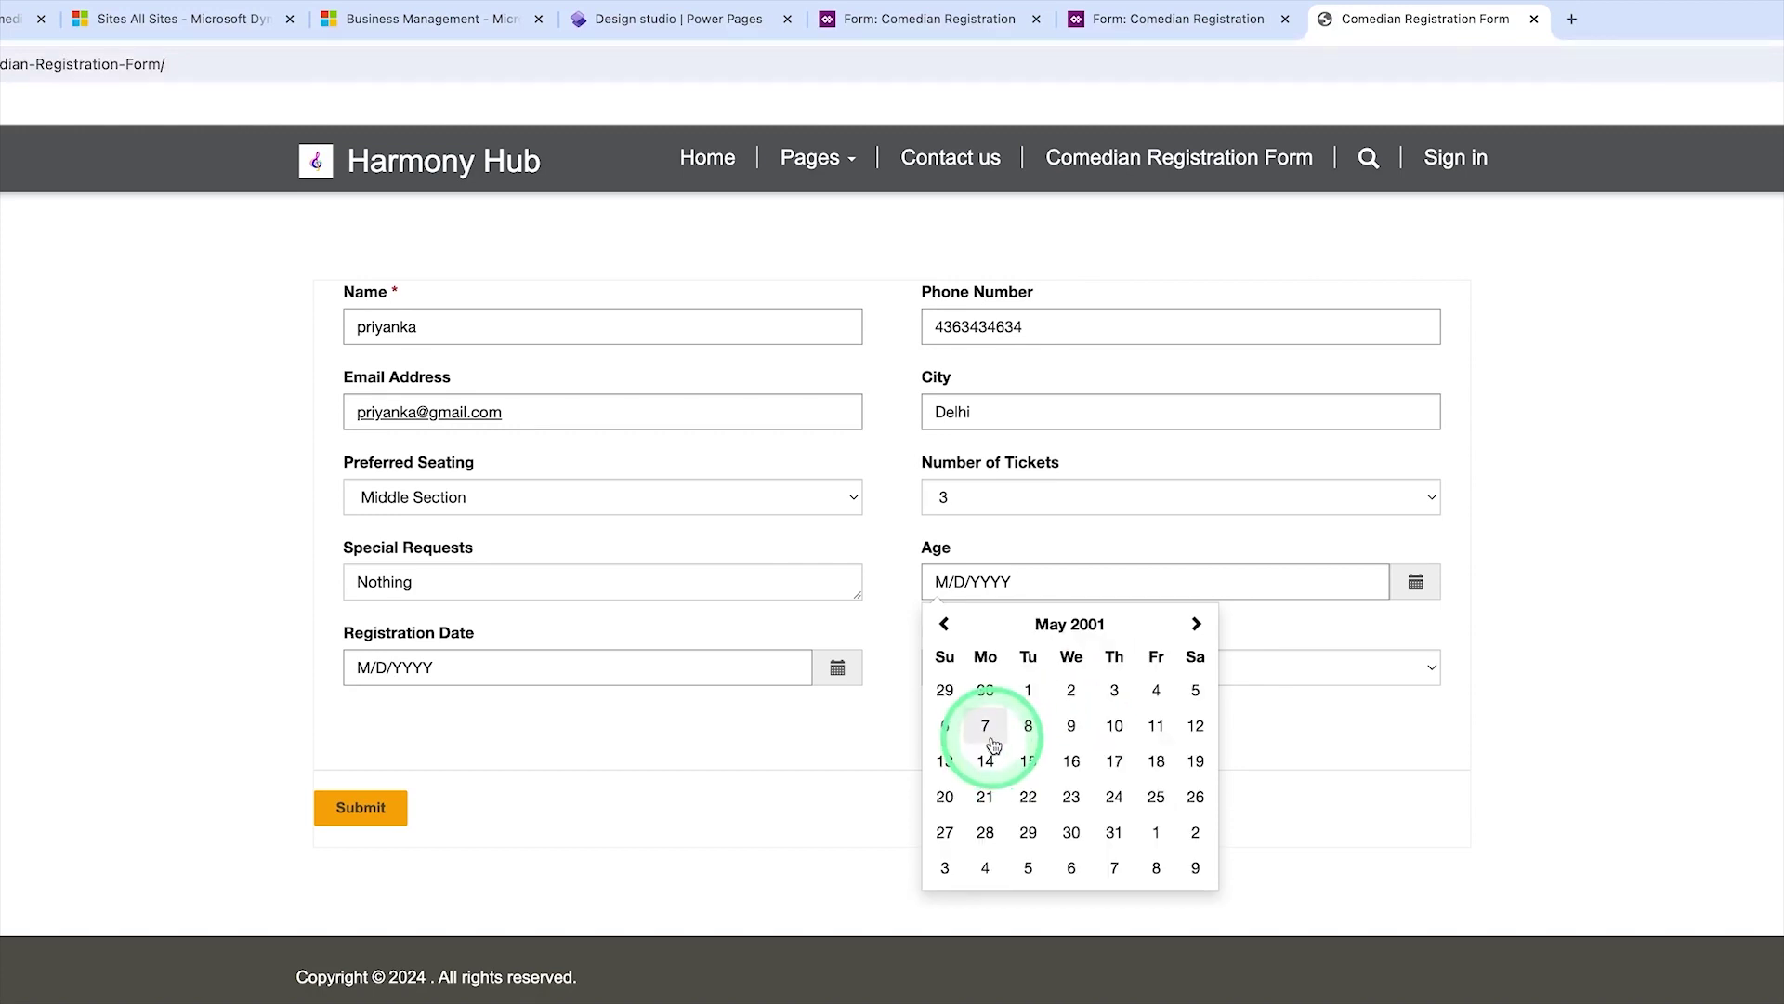
click(1154, 690)
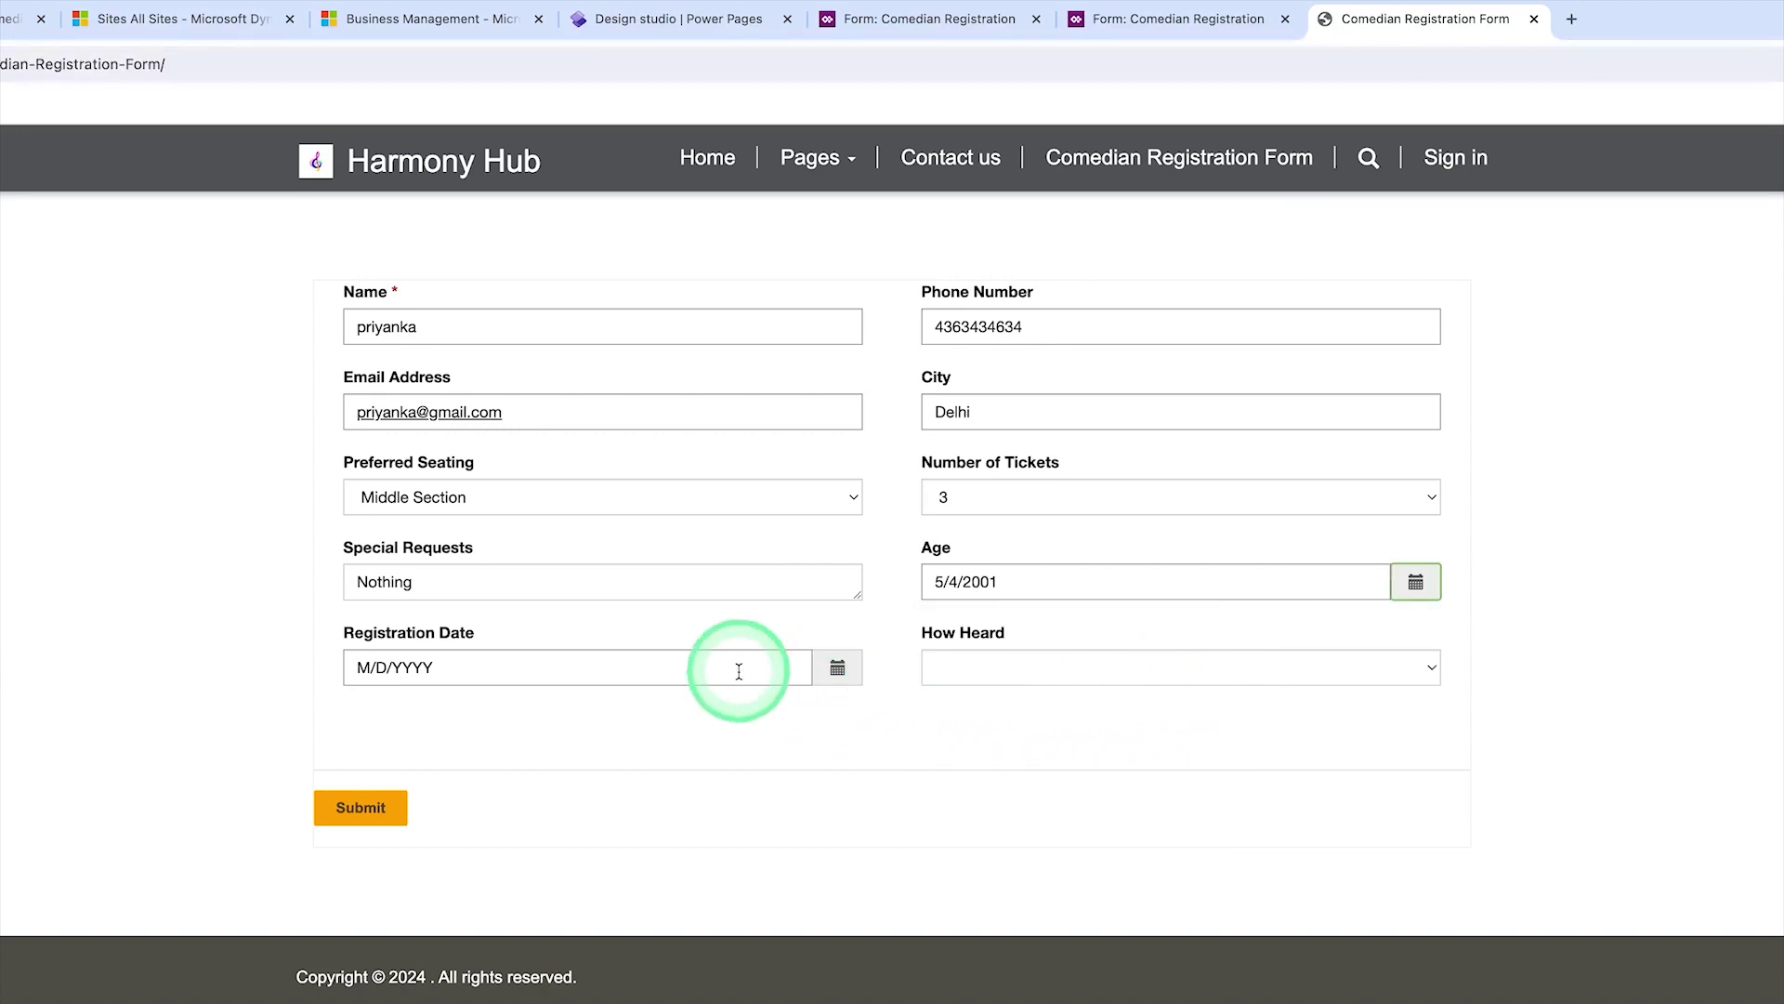
Step: Set Registration Date to 1/3/2024 and How Heard to Social Media, and submit the form
click(836, 667)
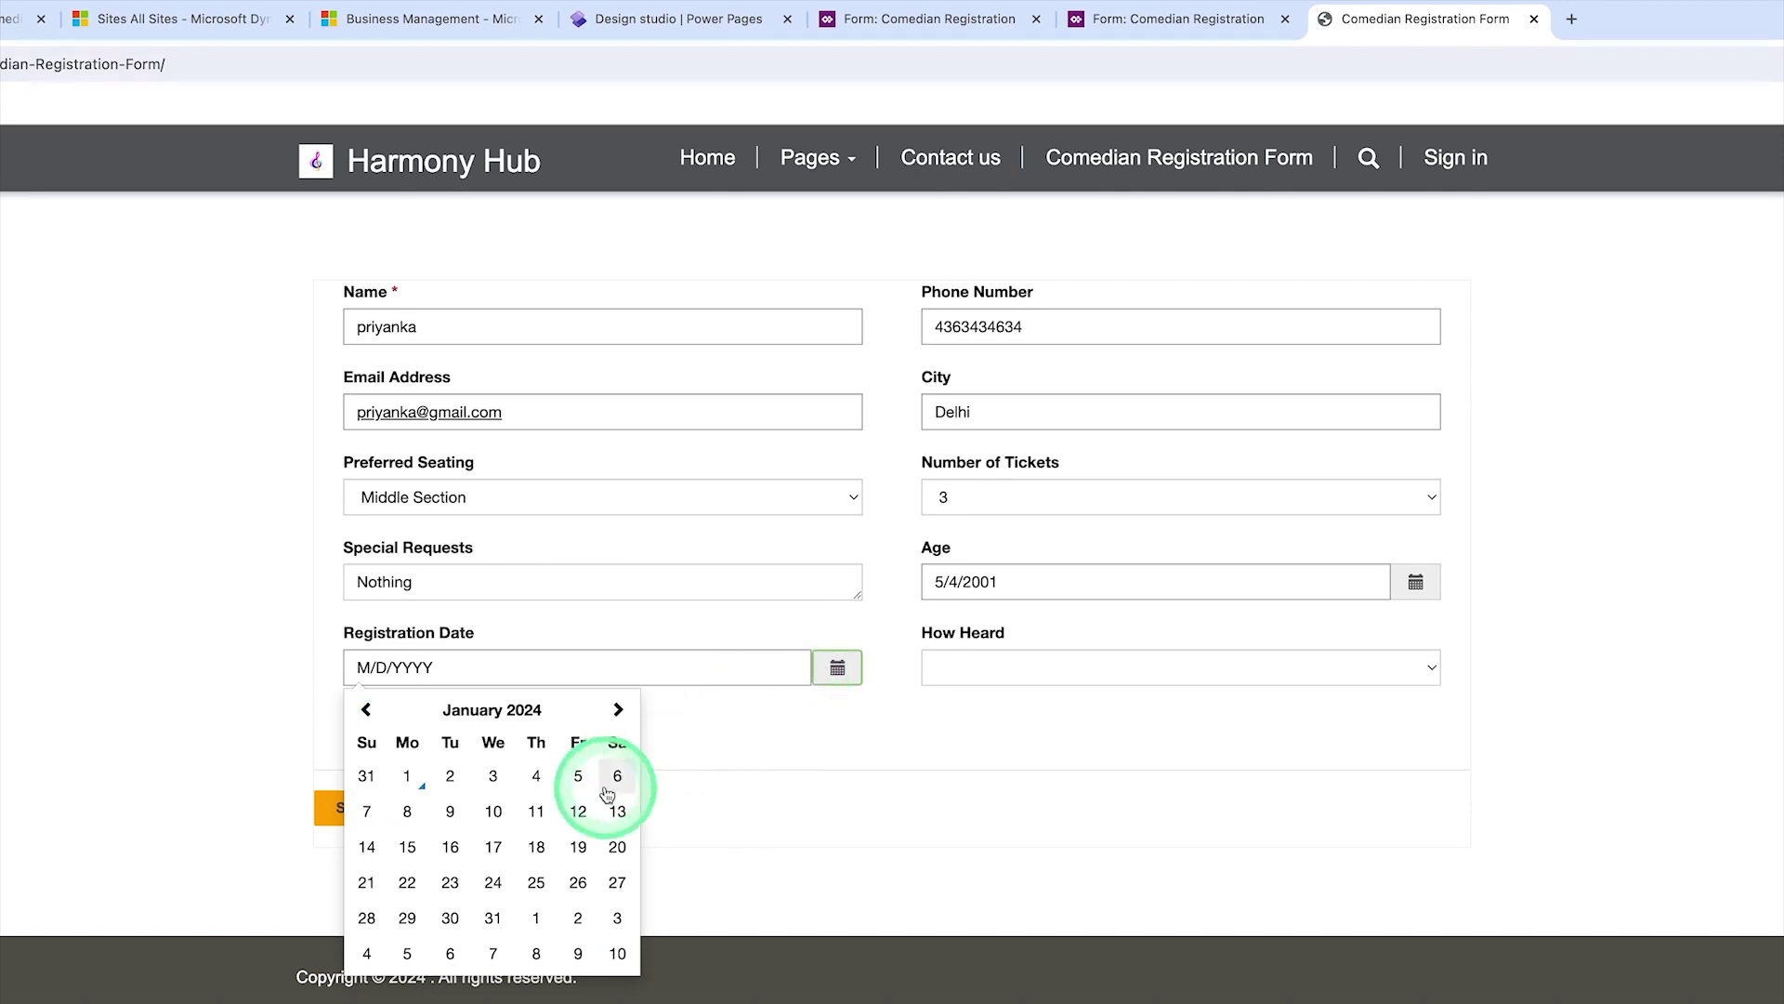
click(502, 784)
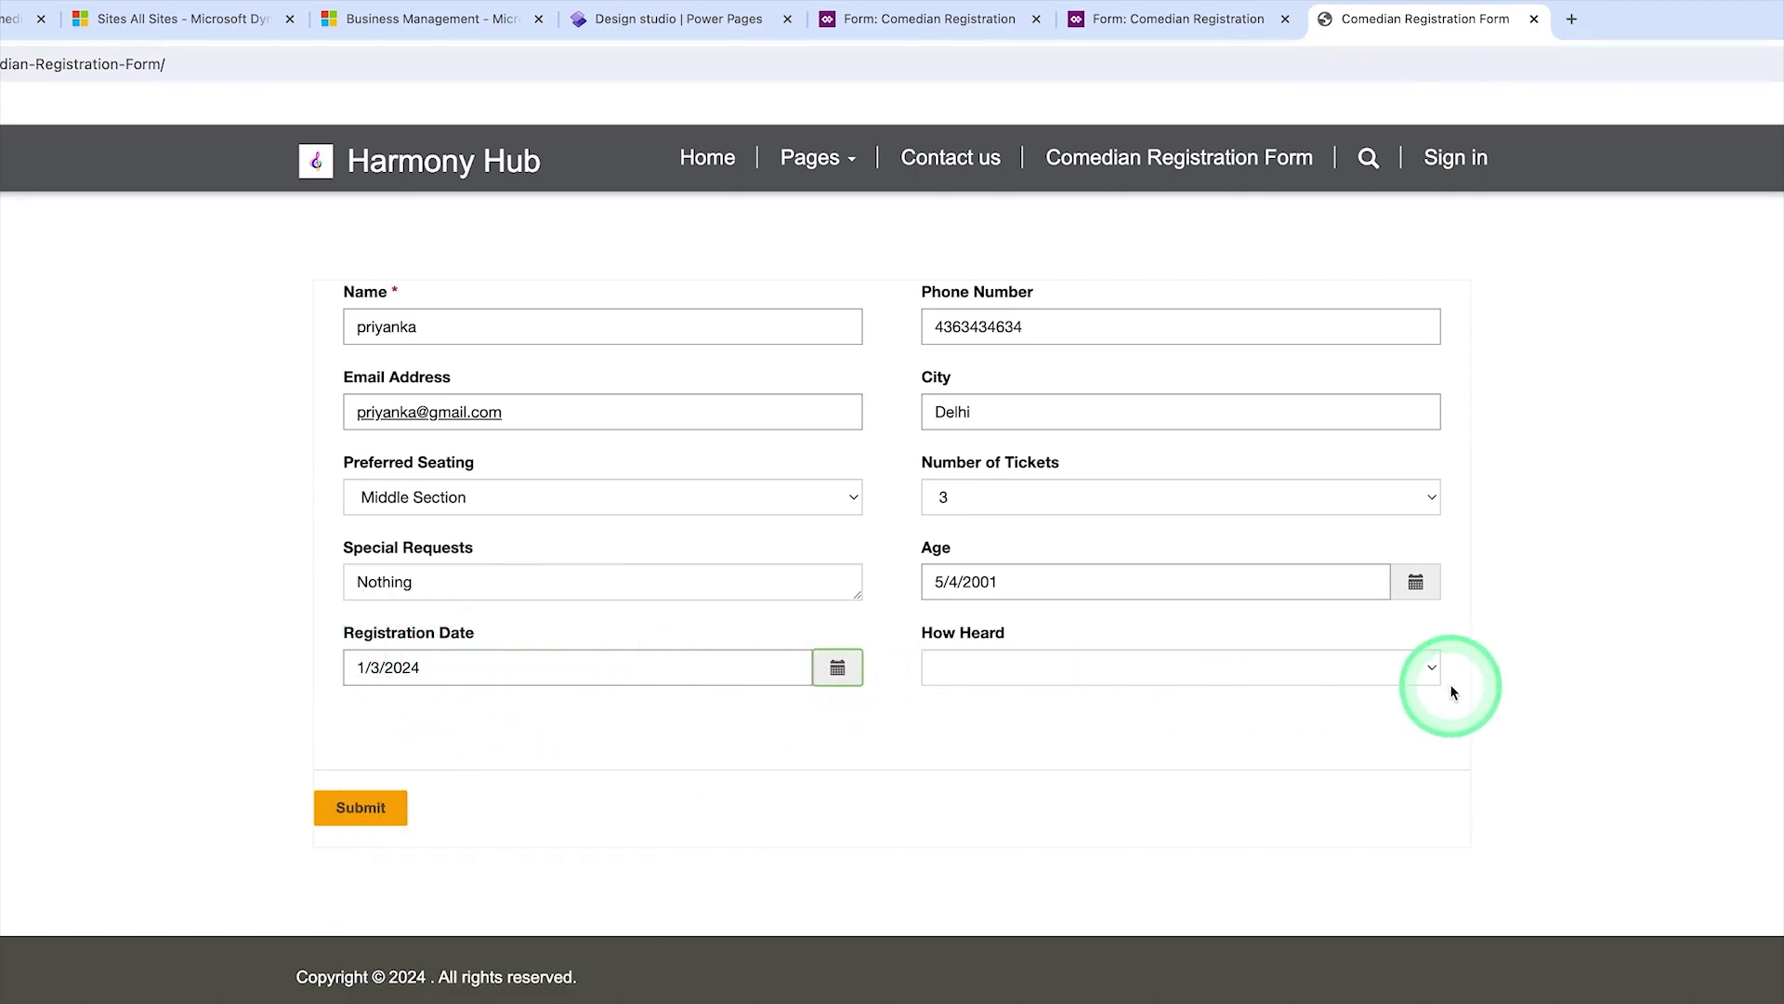
click(1424, 667)
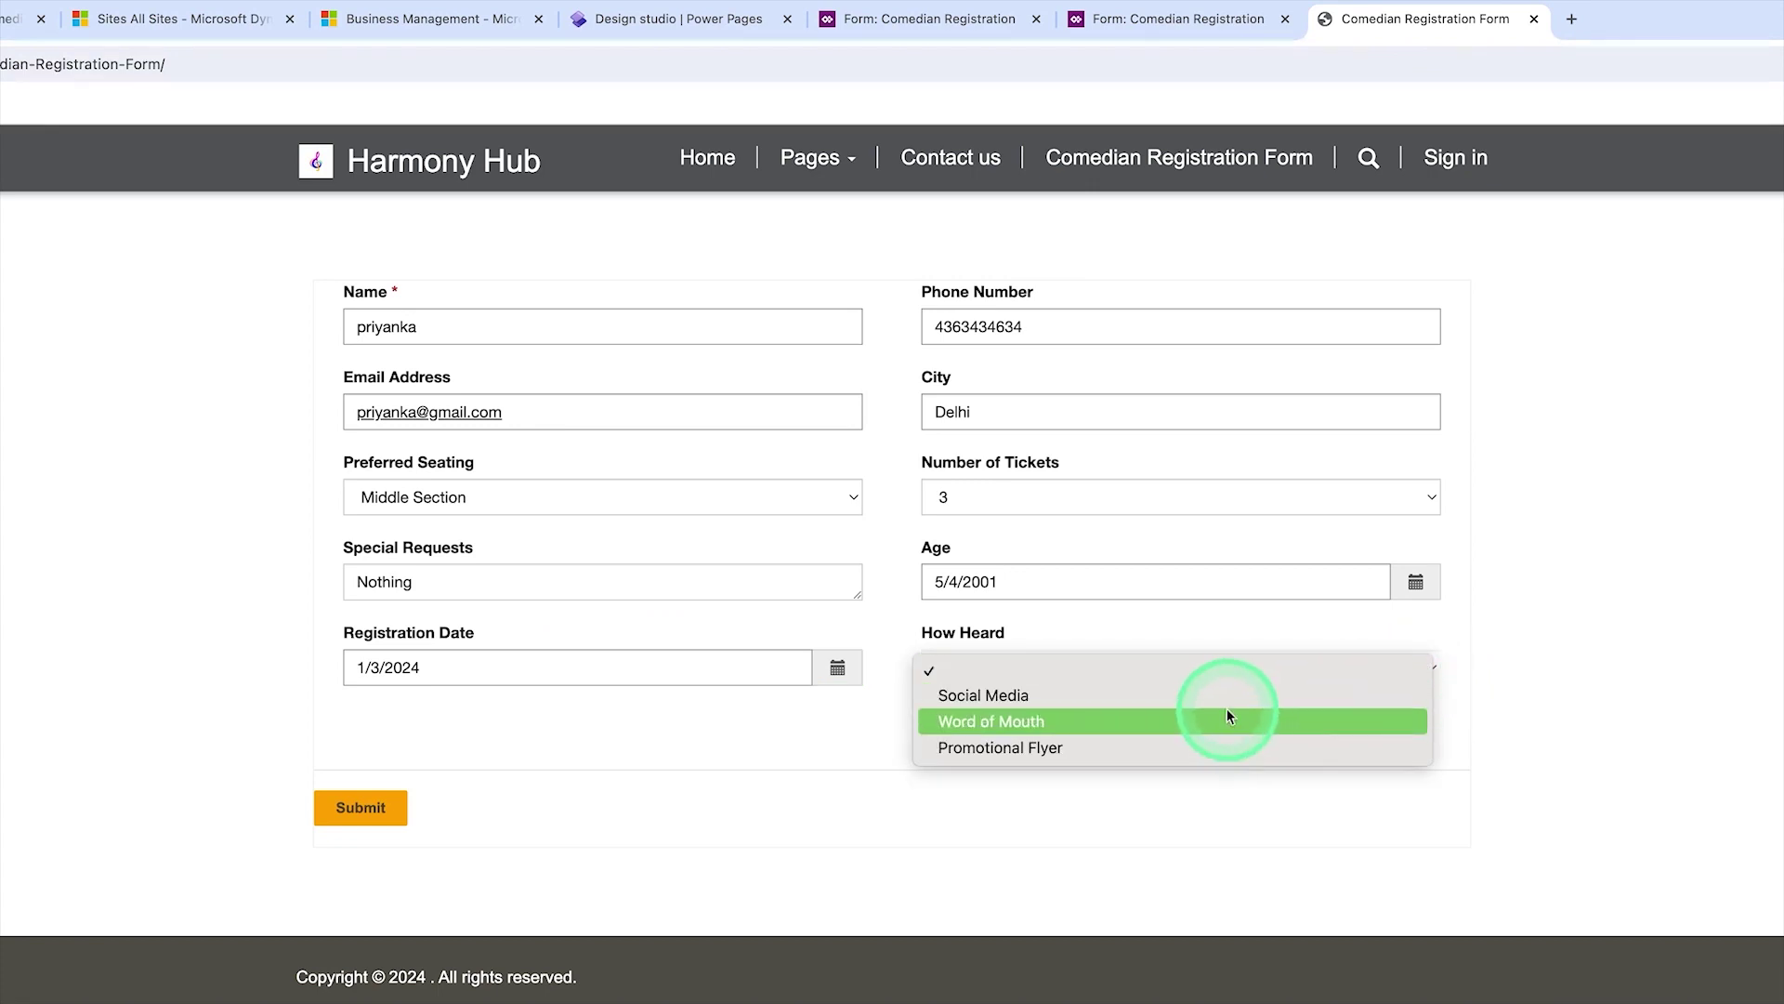
click(1223, 701)
click(361, 808)
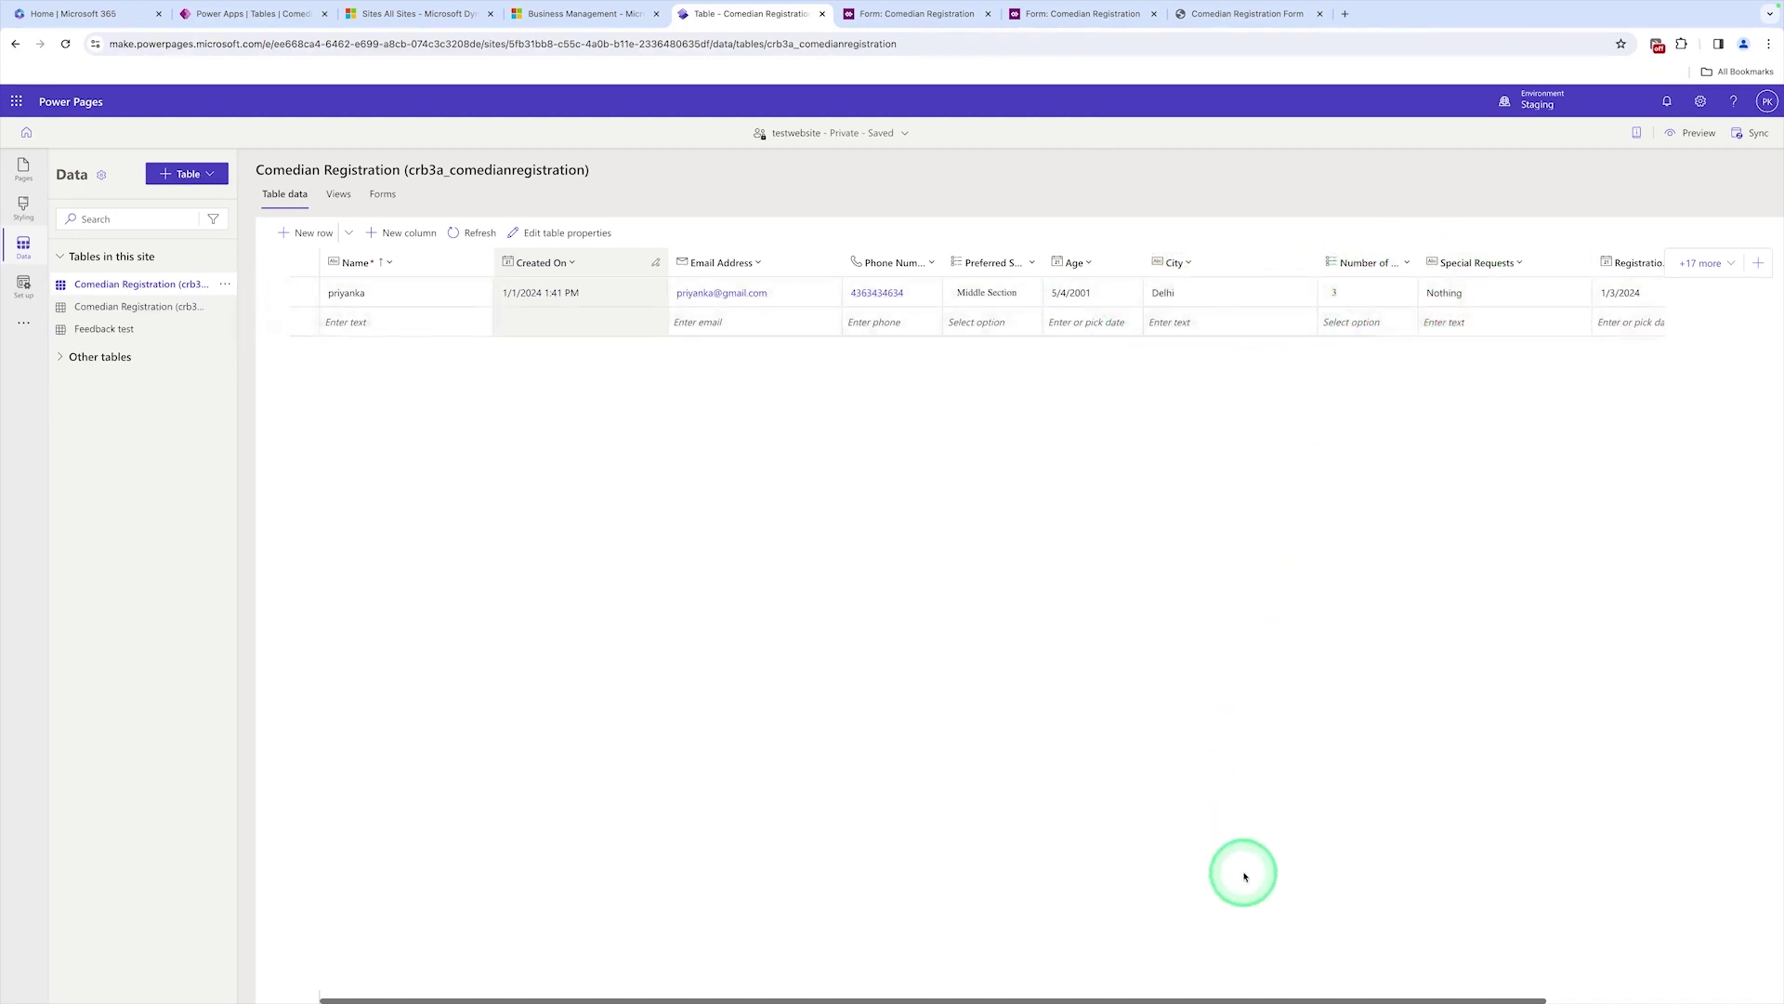
Step: Review the remaining columns of the submitted registration in the Comedian Registration table data
drag(1324, 998, 1530, 816)
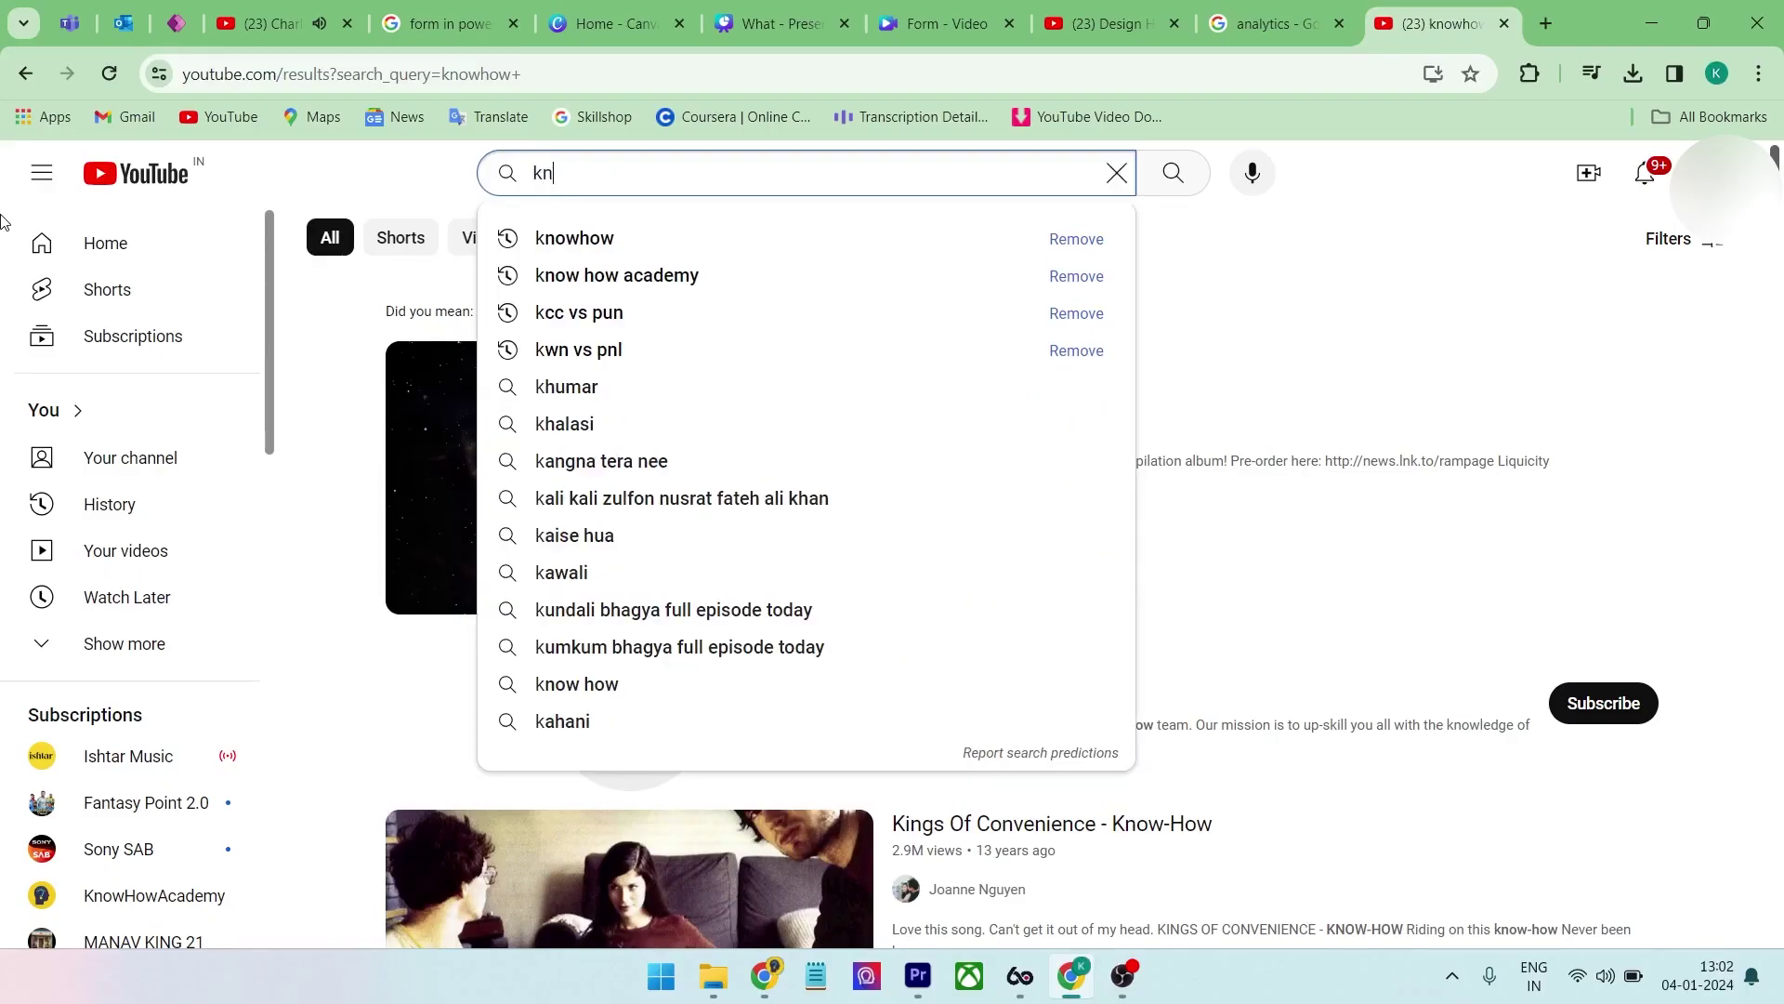
Step: Switch to YouTube, search for "knowhow academy" and open the KnowHowAcademy channel
text(owho)
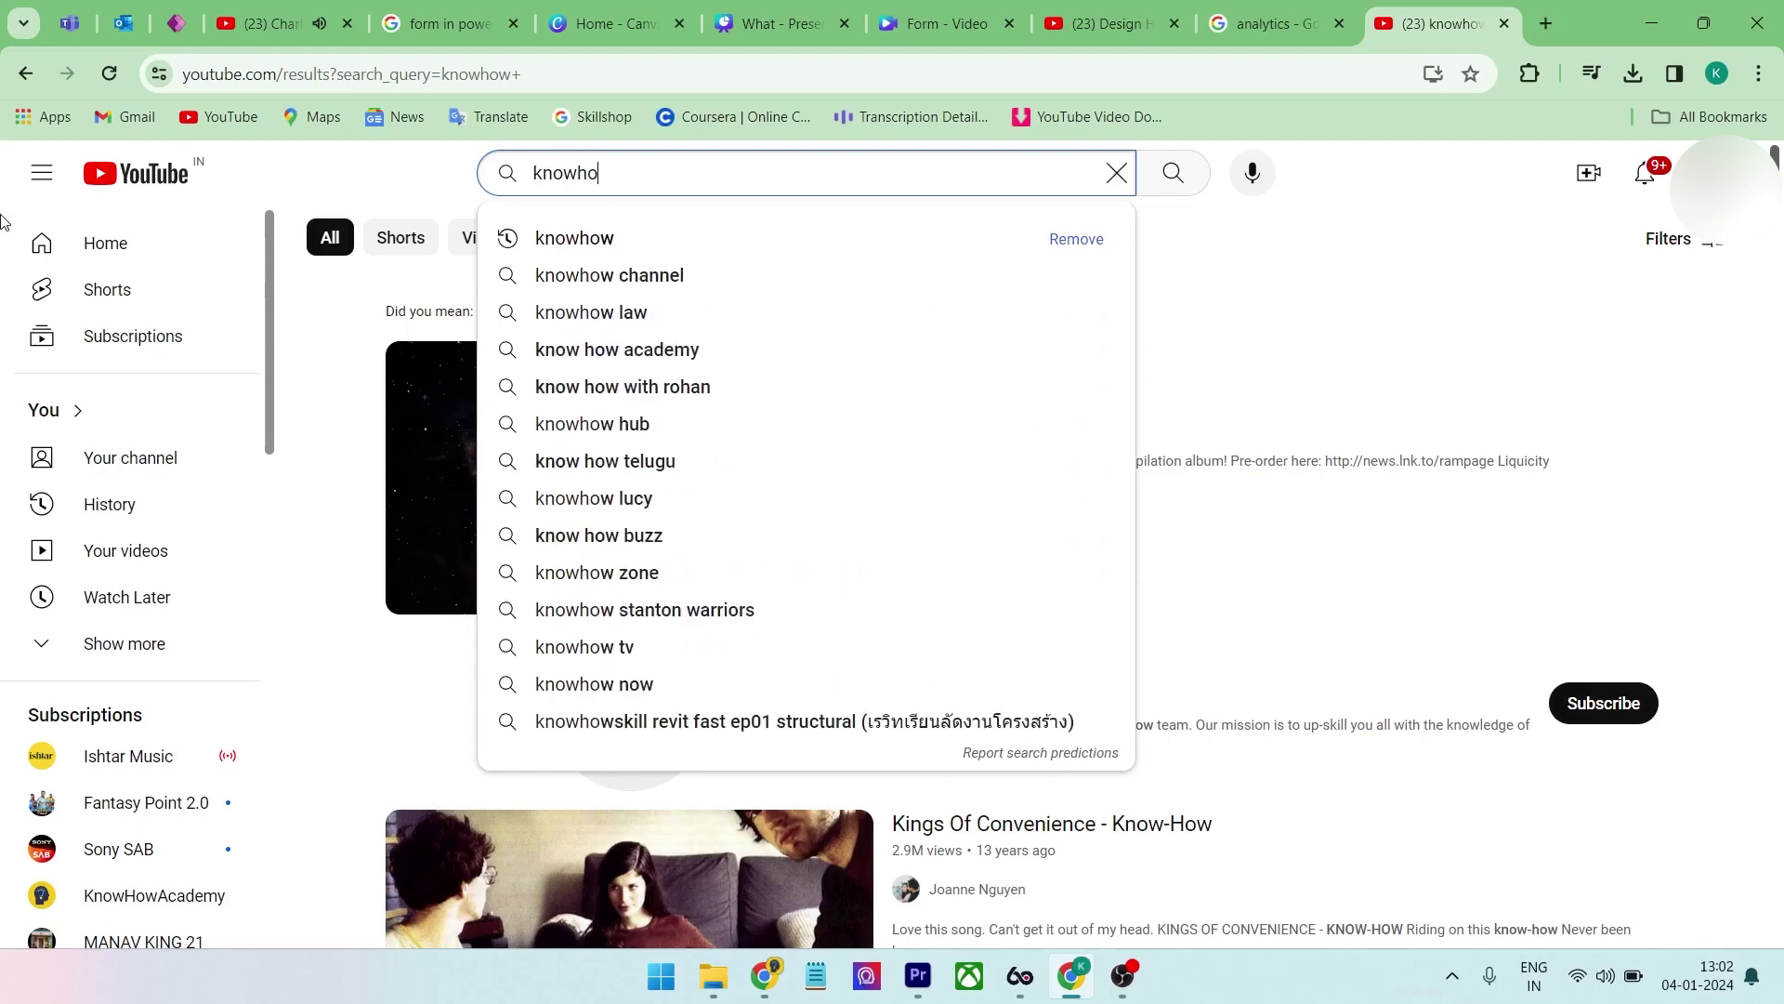
text(w academy)
key(Return)
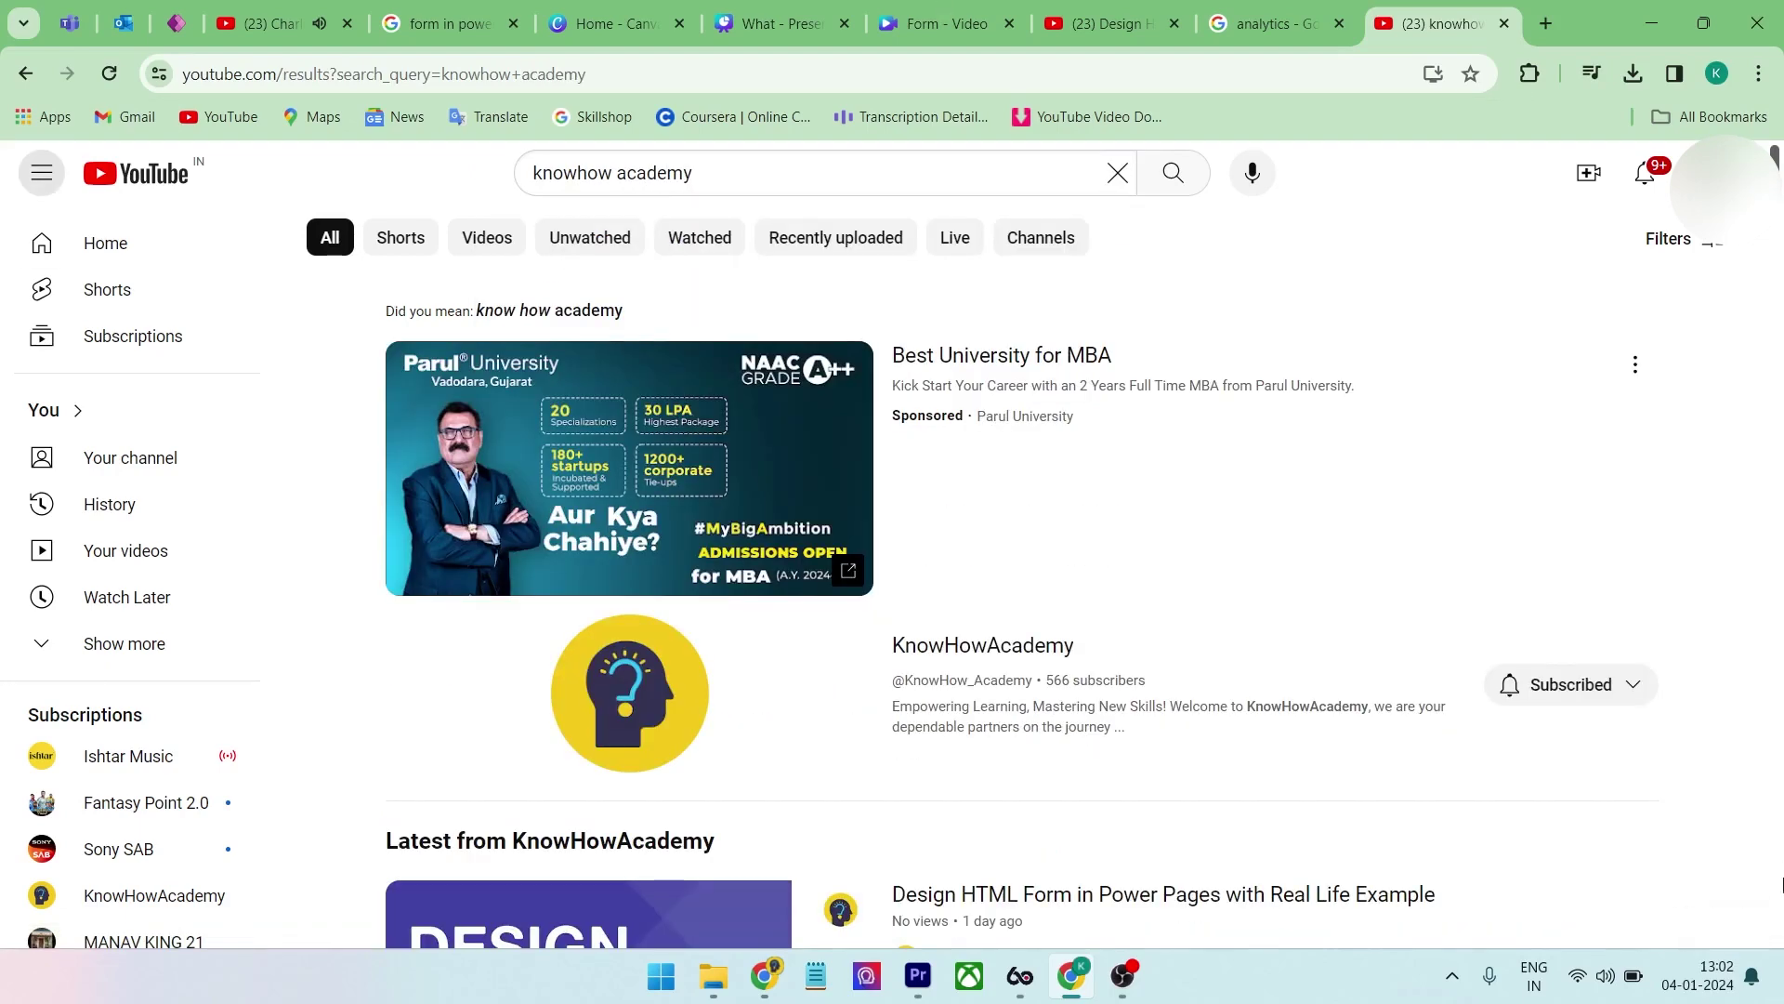
click(939, 641)
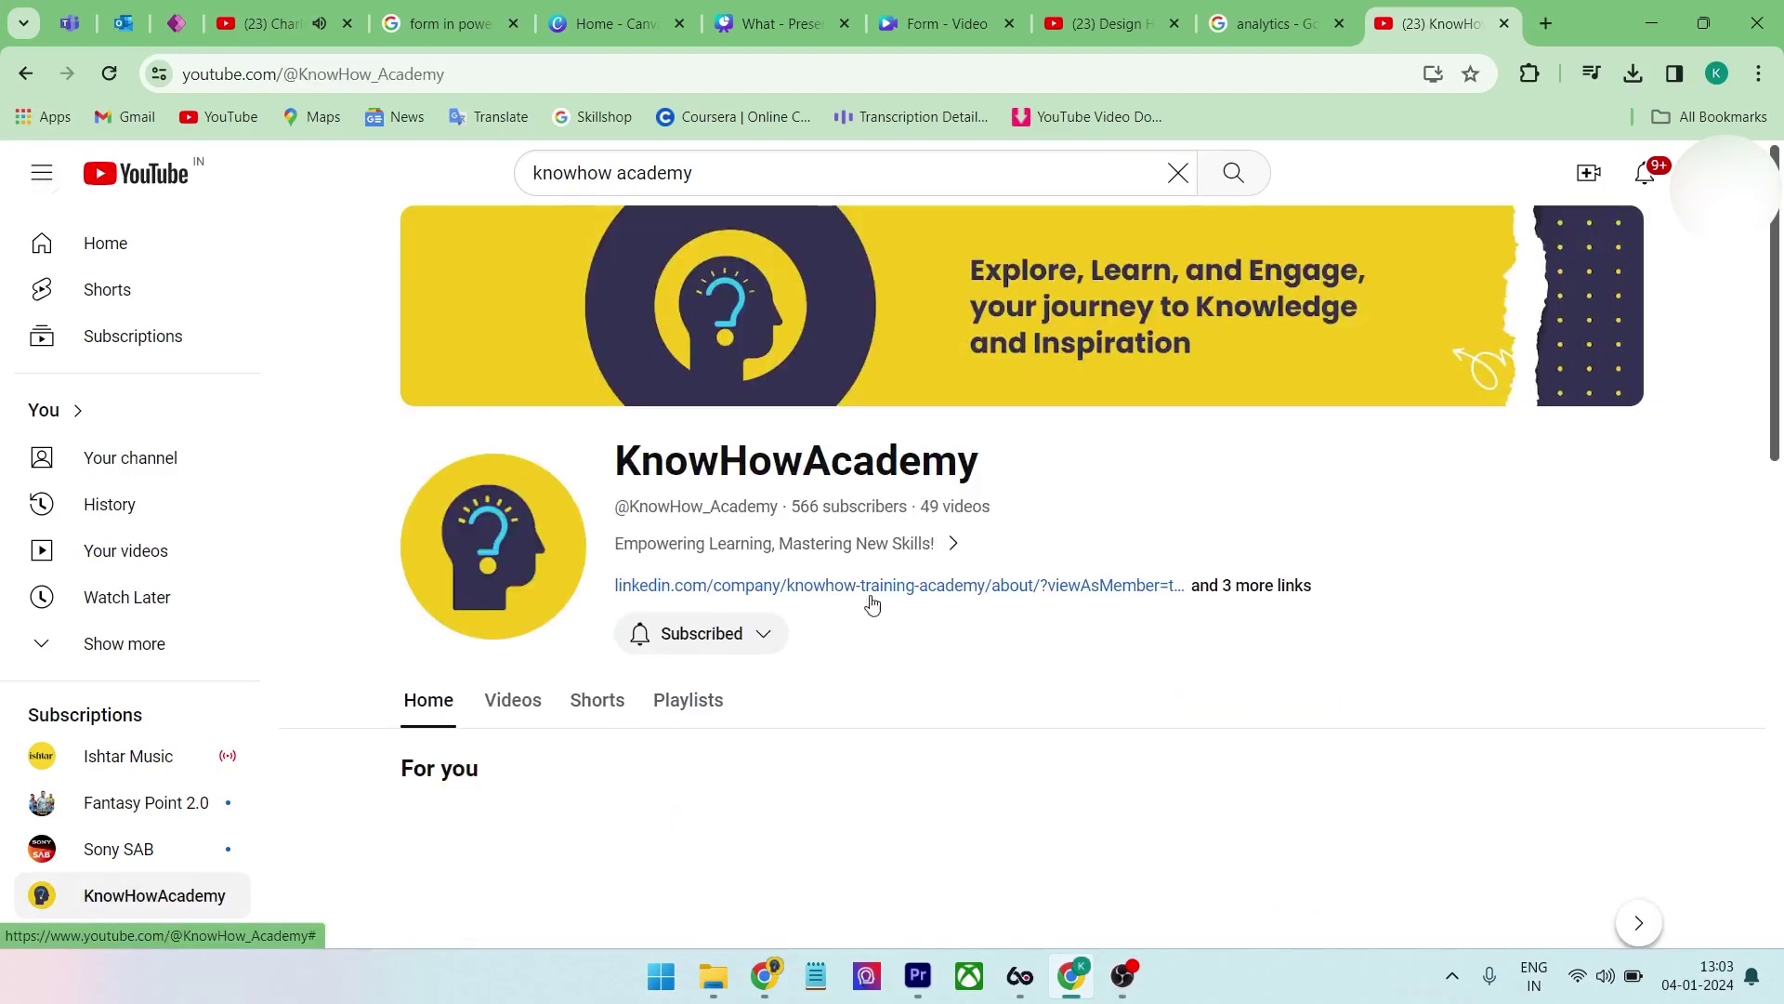
Step: Display the KnowHowAcademy channel's list of videos and look over the latest uploads
scroll(841, 591, down, 5)
scroll(844, 590, up, 2)
click(510, 353)
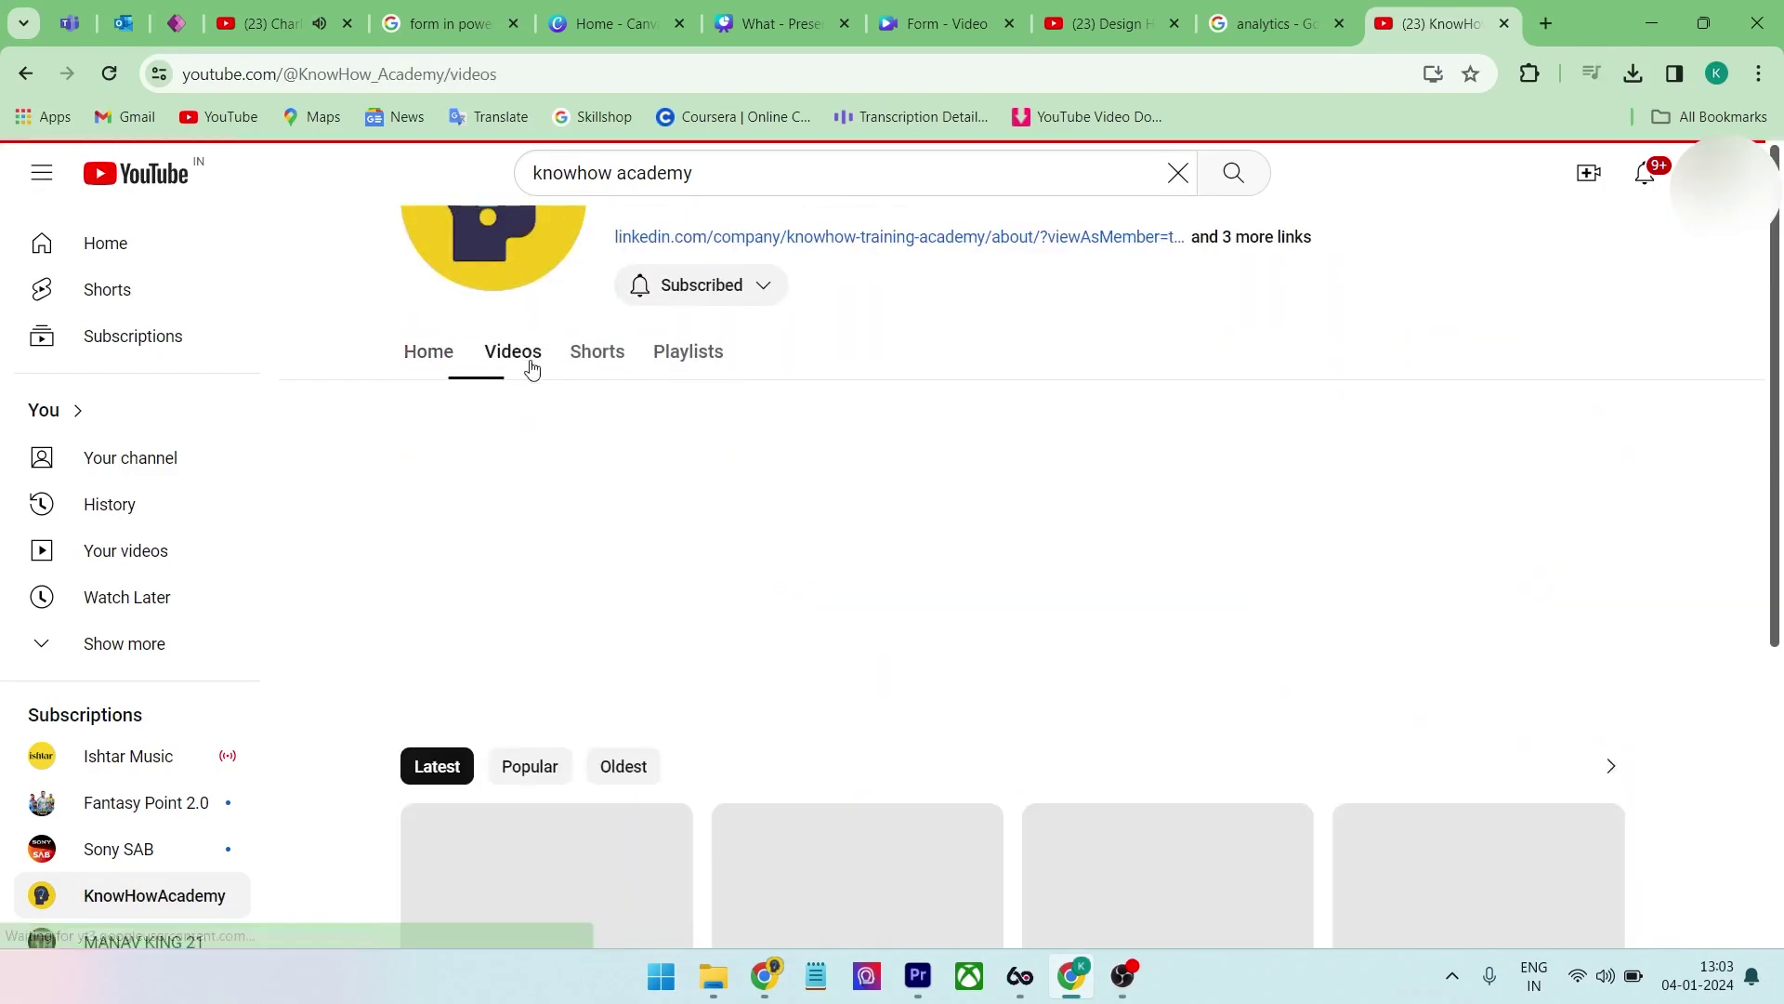
scroll(833, 540, up, 4)
scroll(1096, 773, down, 2)
mouse_move(571, 658)
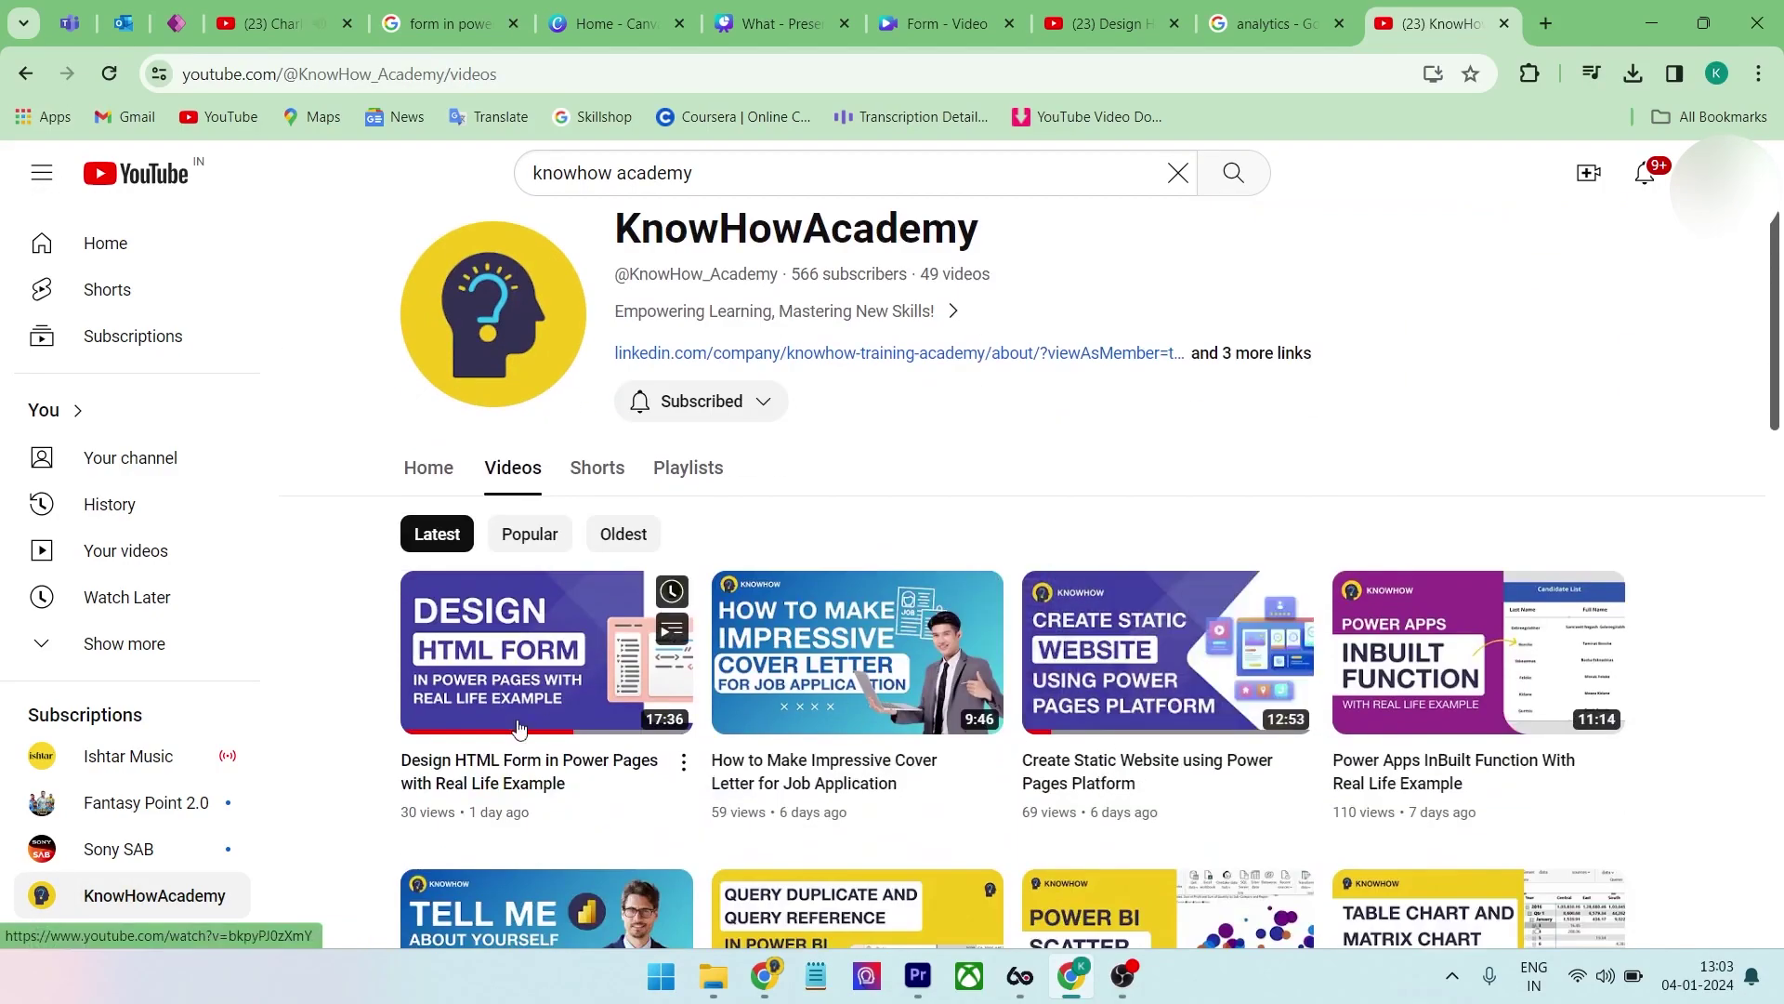